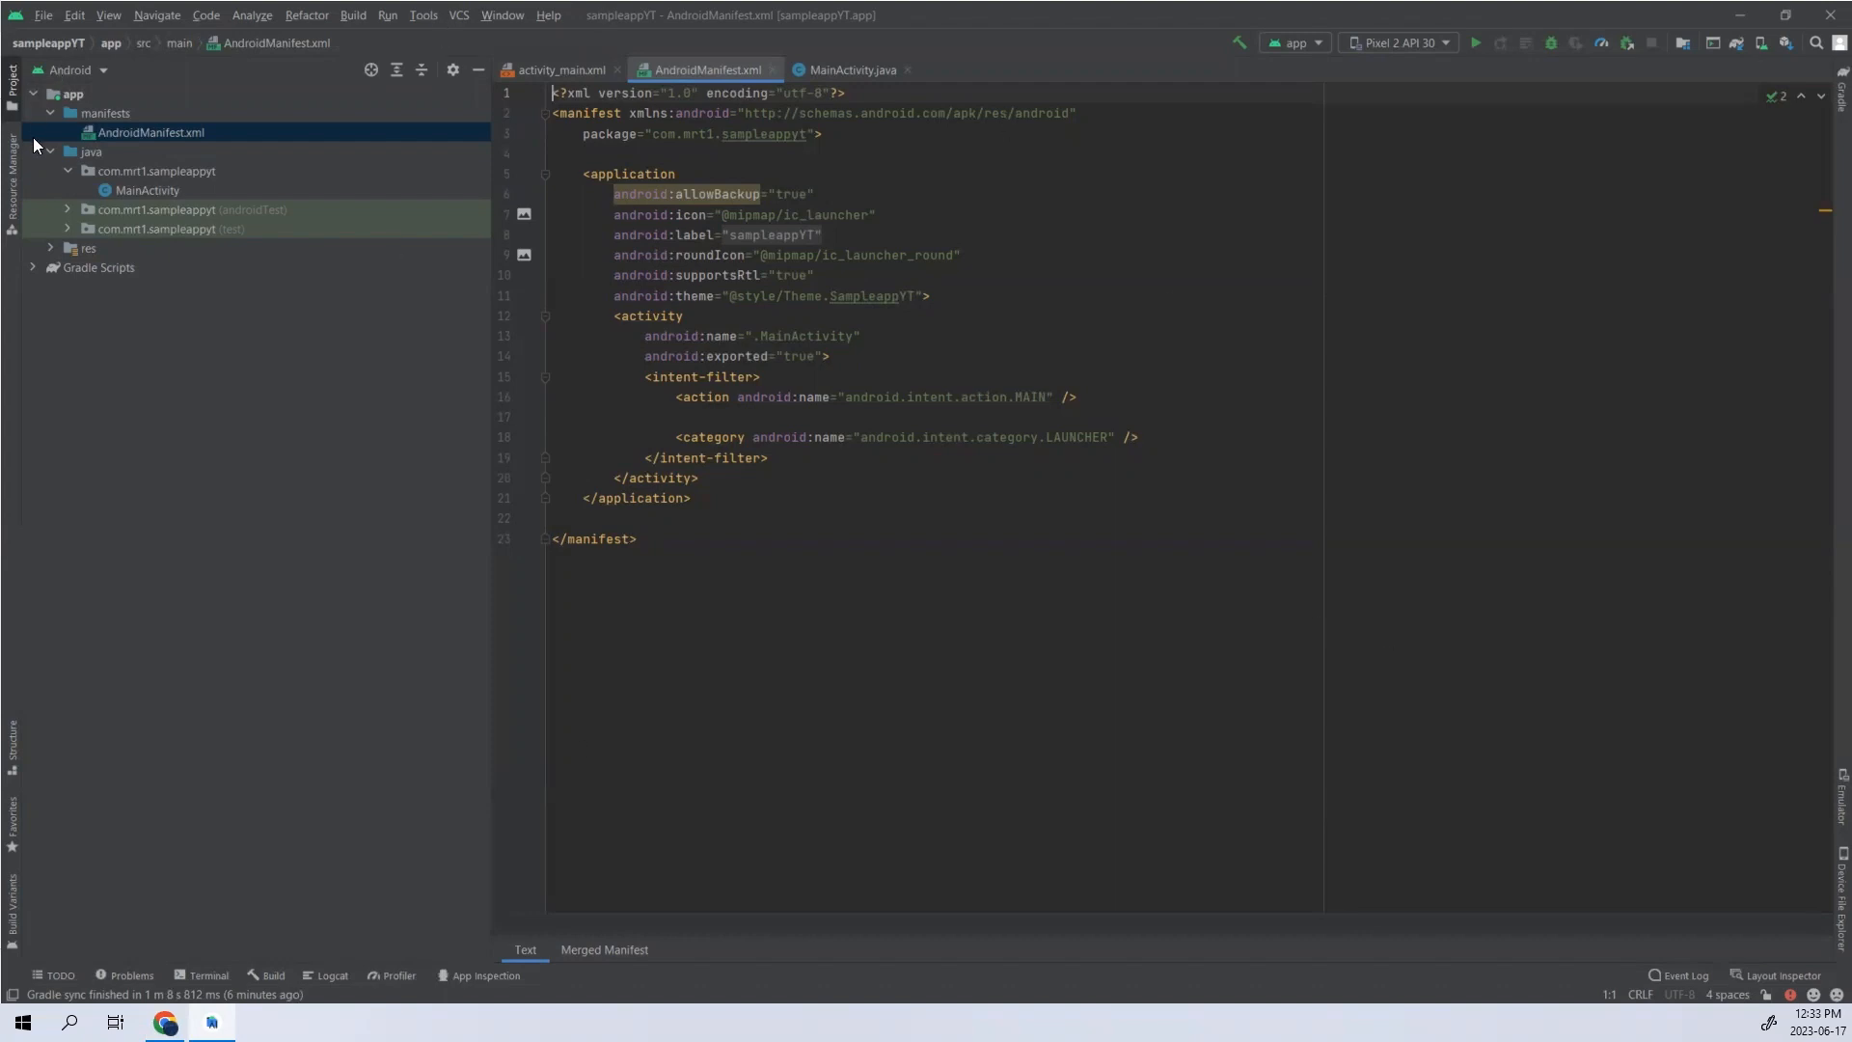
- Start a new phone and tablet project from the Empty Activity template
left_click(44, 15)
mouse_move(70, 39)
left_click(400, 35)
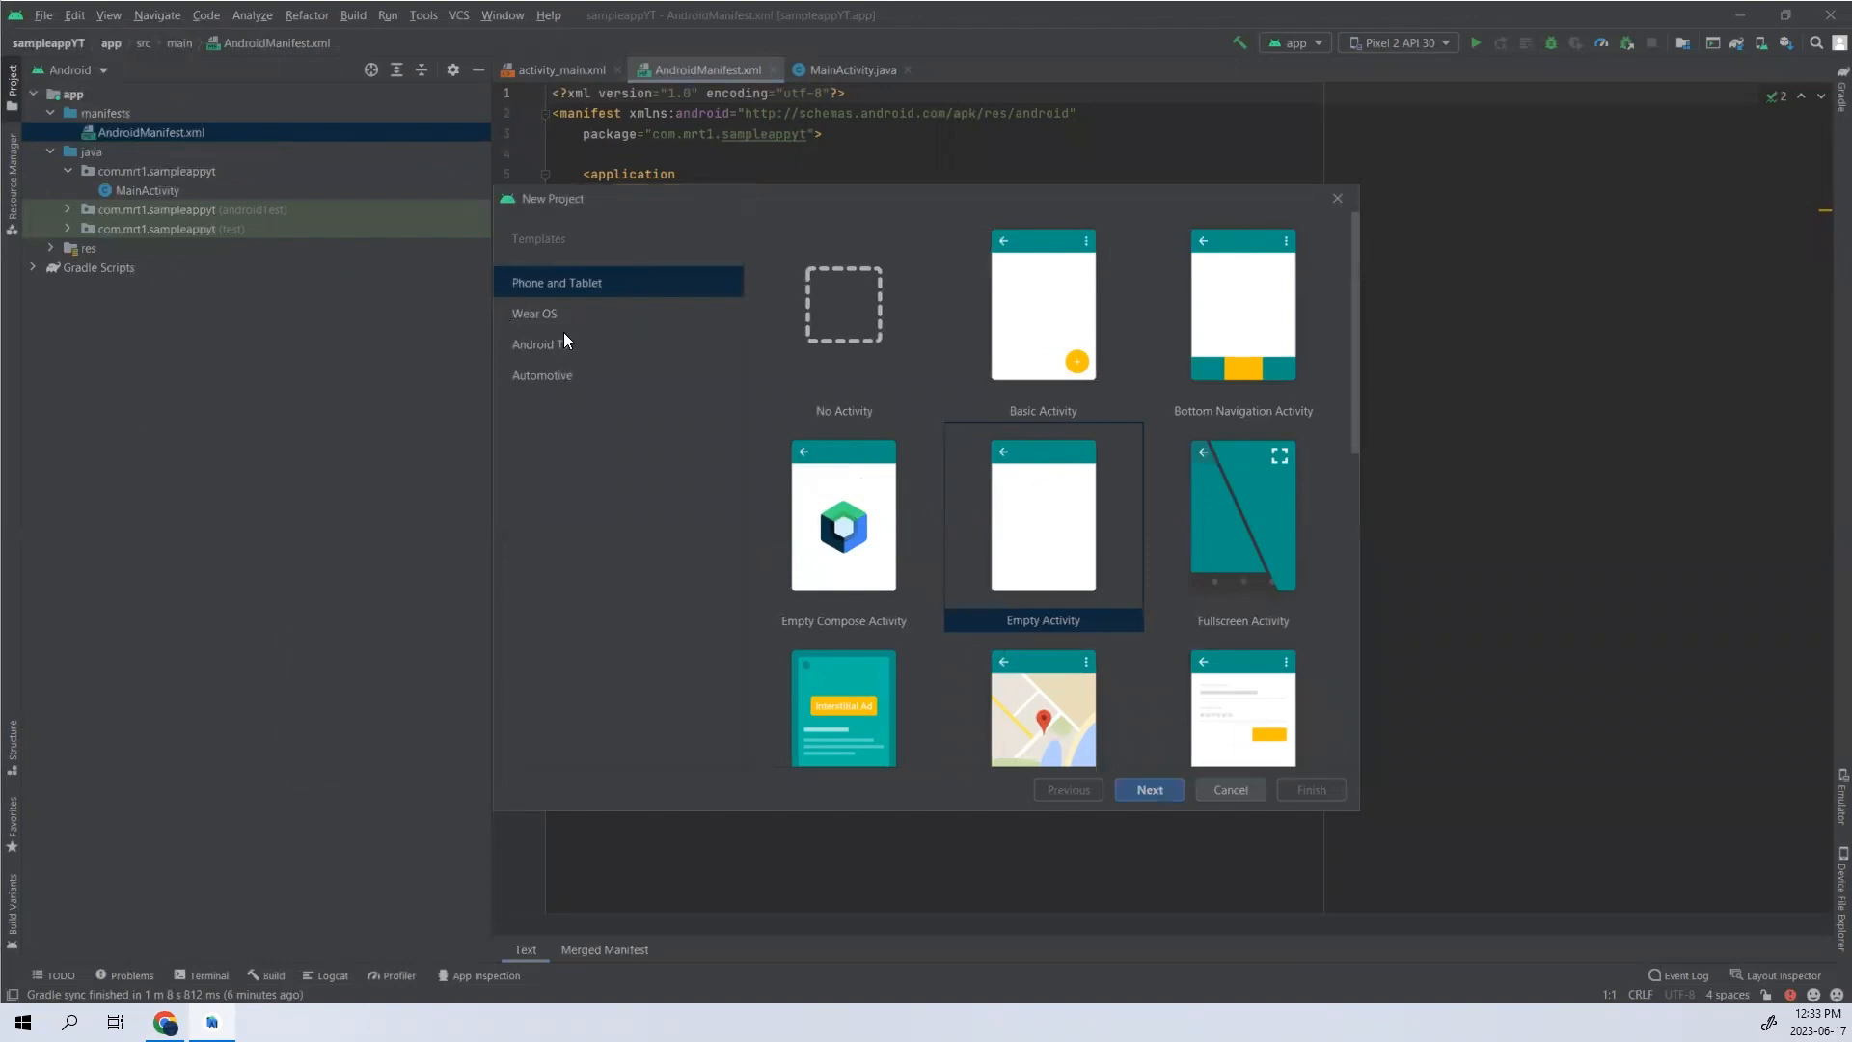
scroll(1125, 483, "down", 5)
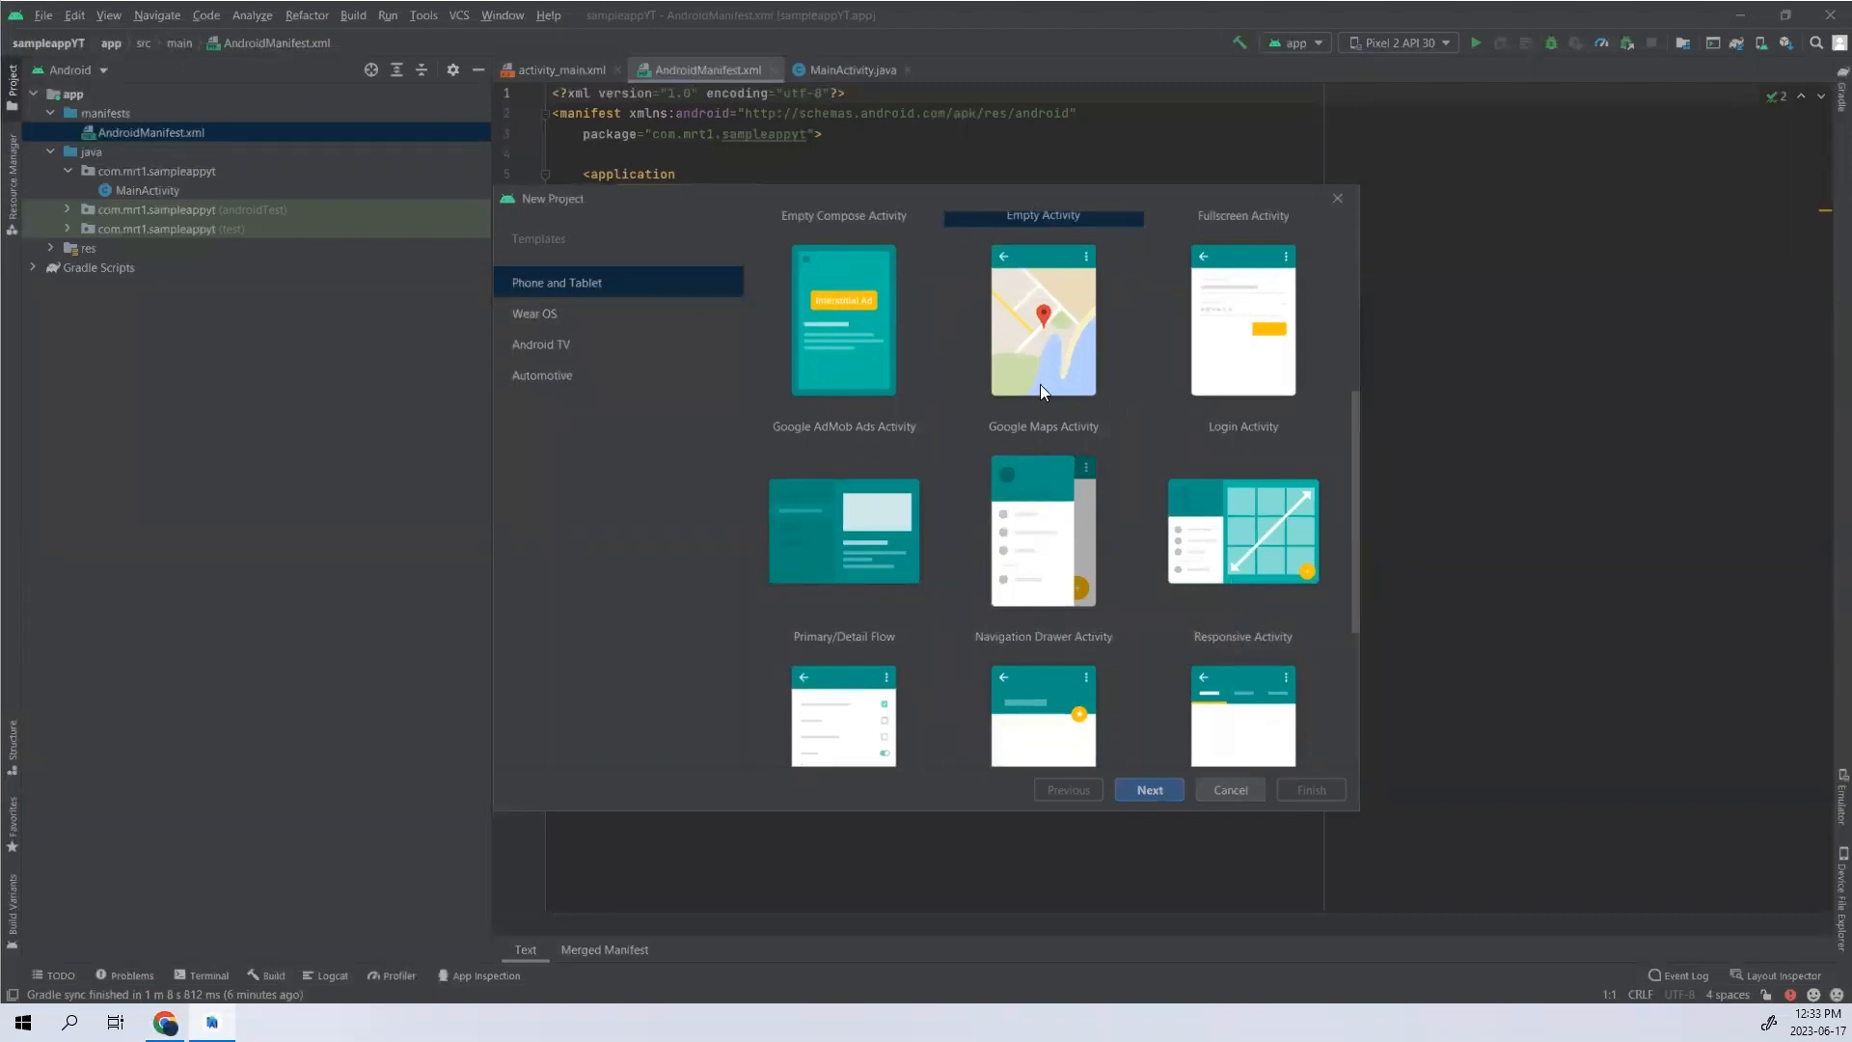
scroll(1040, 384, "up", 3)
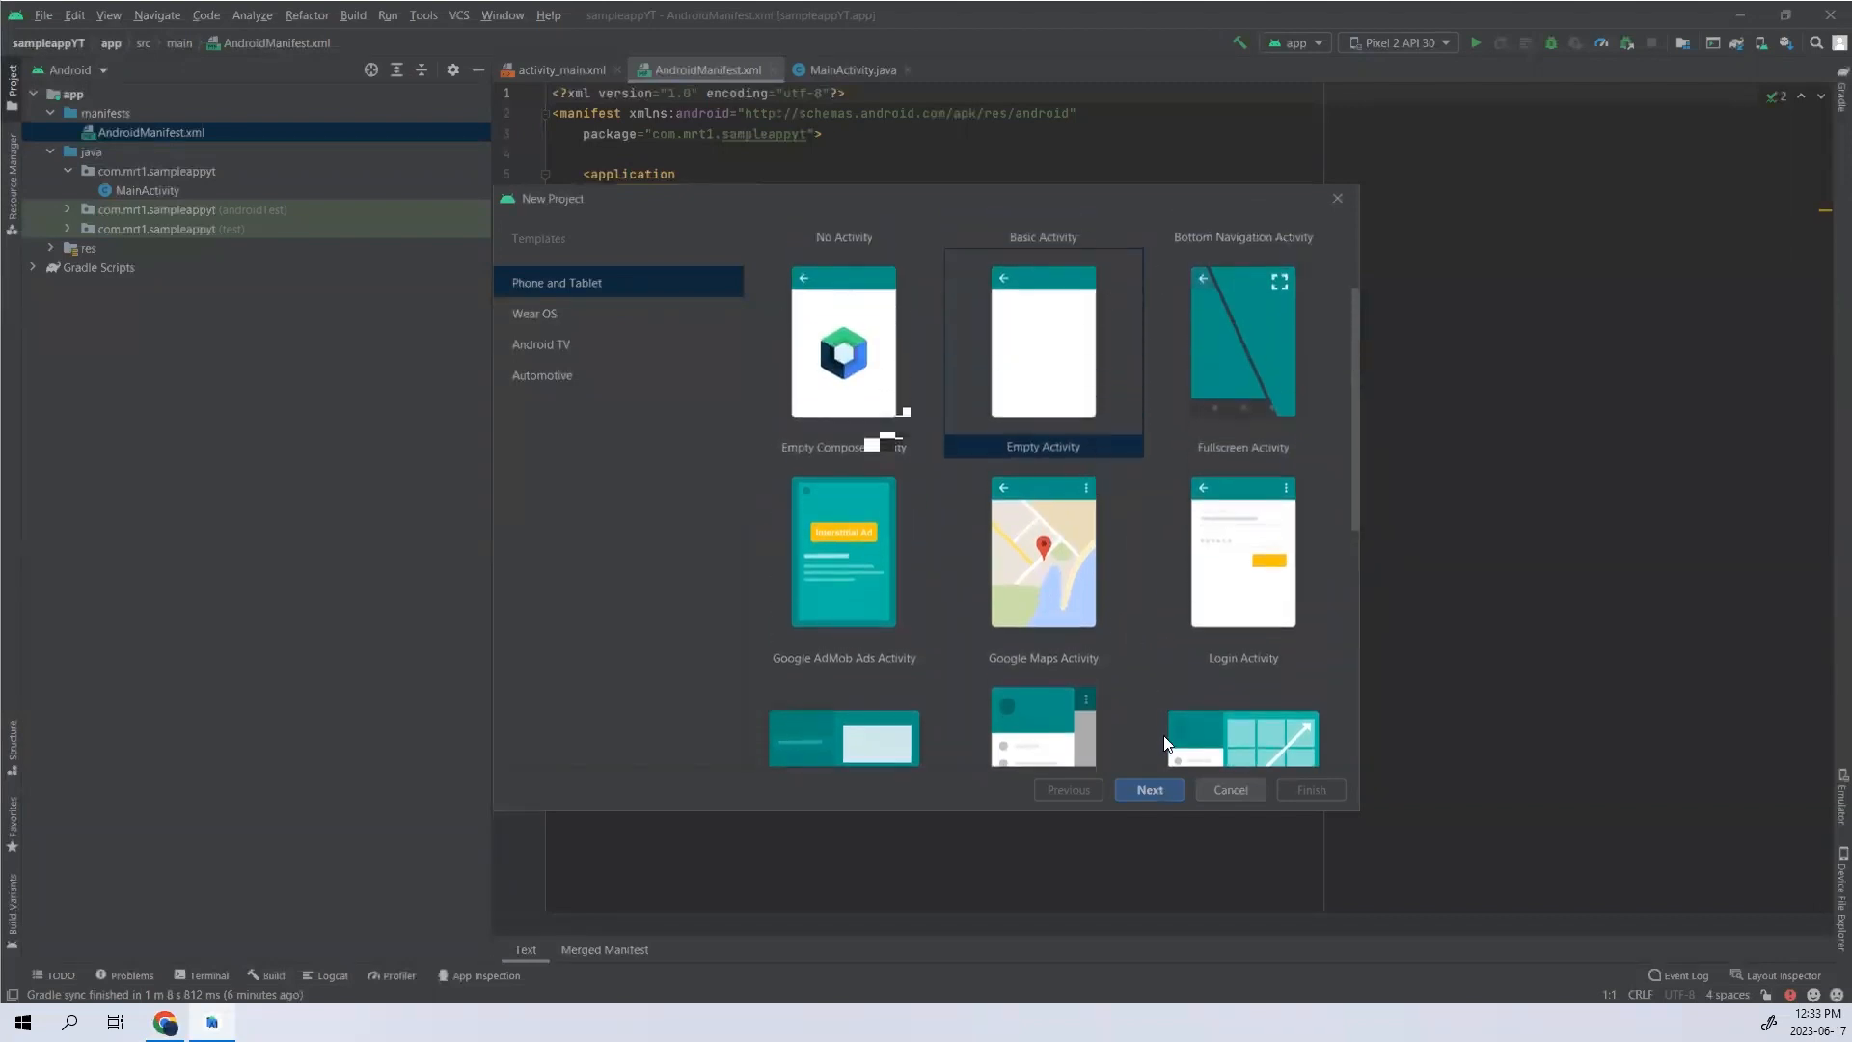
left_click(1159, 789)
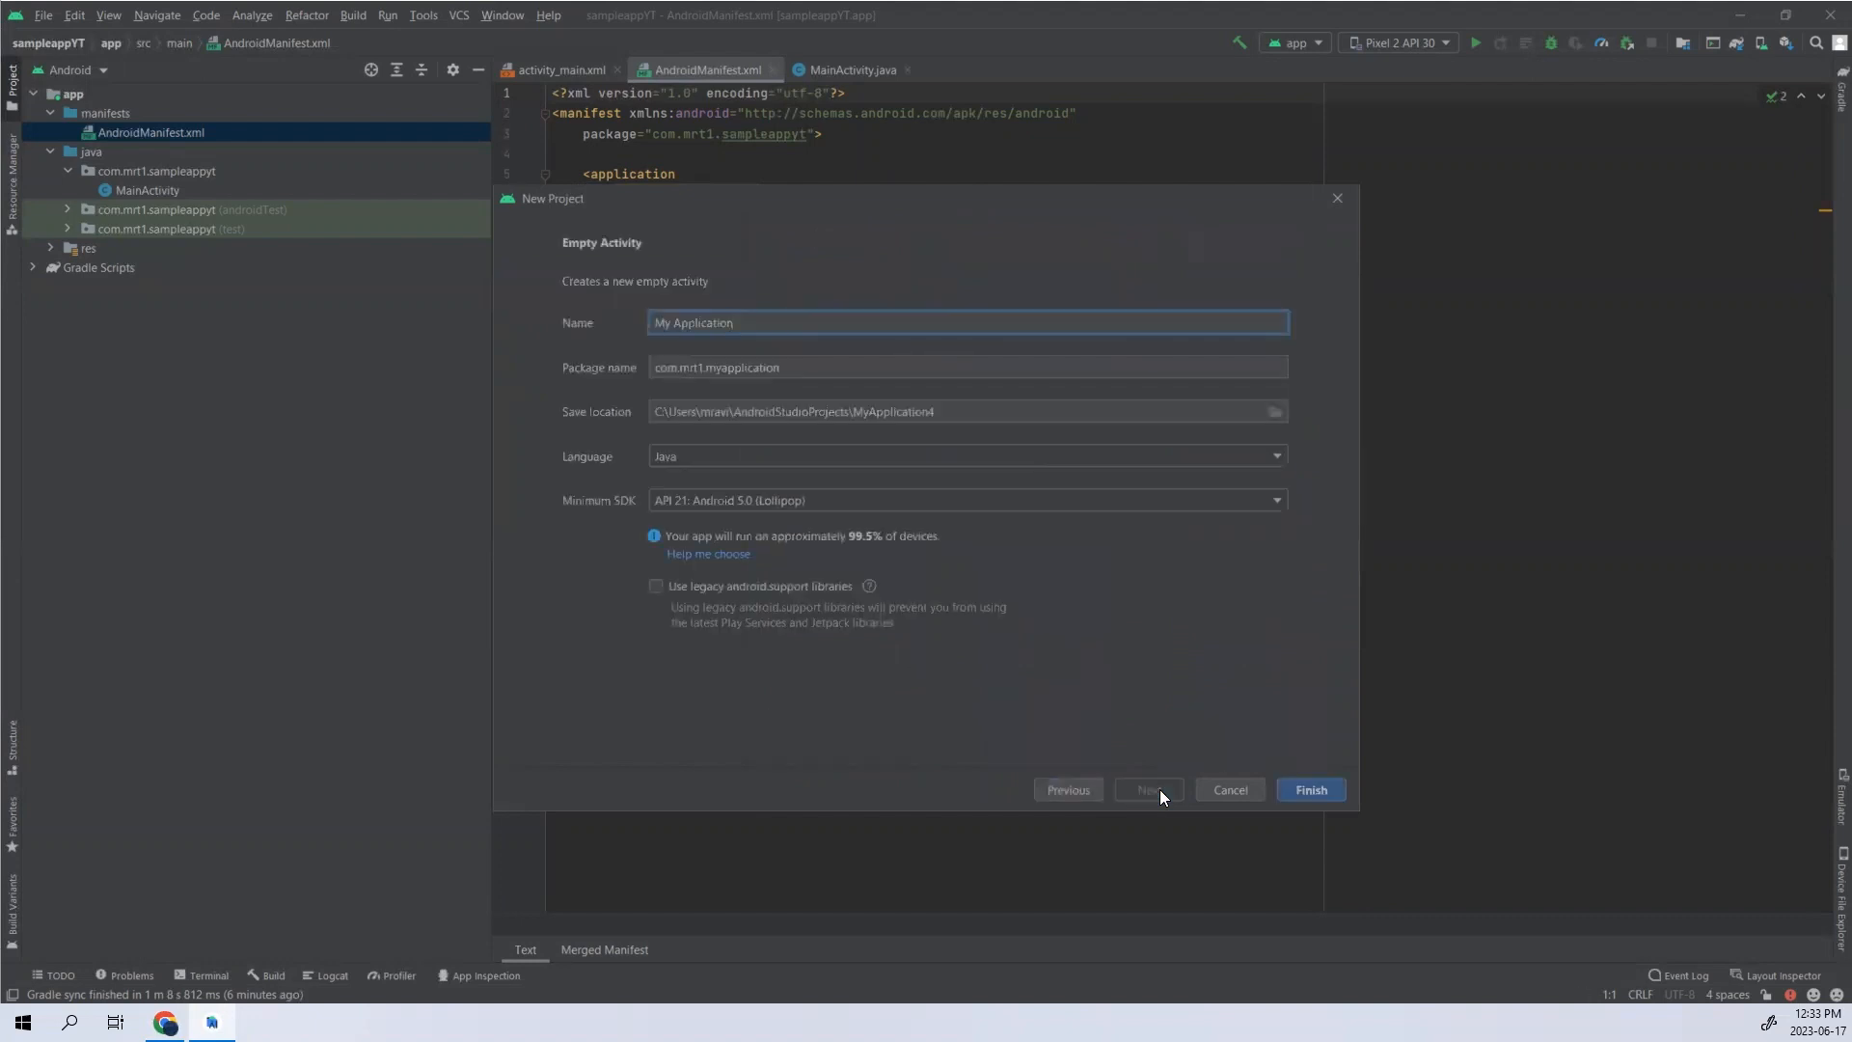
- Name the new project "sample" and highlight the company part of its package name
key("ctrl+a")
type("sample")
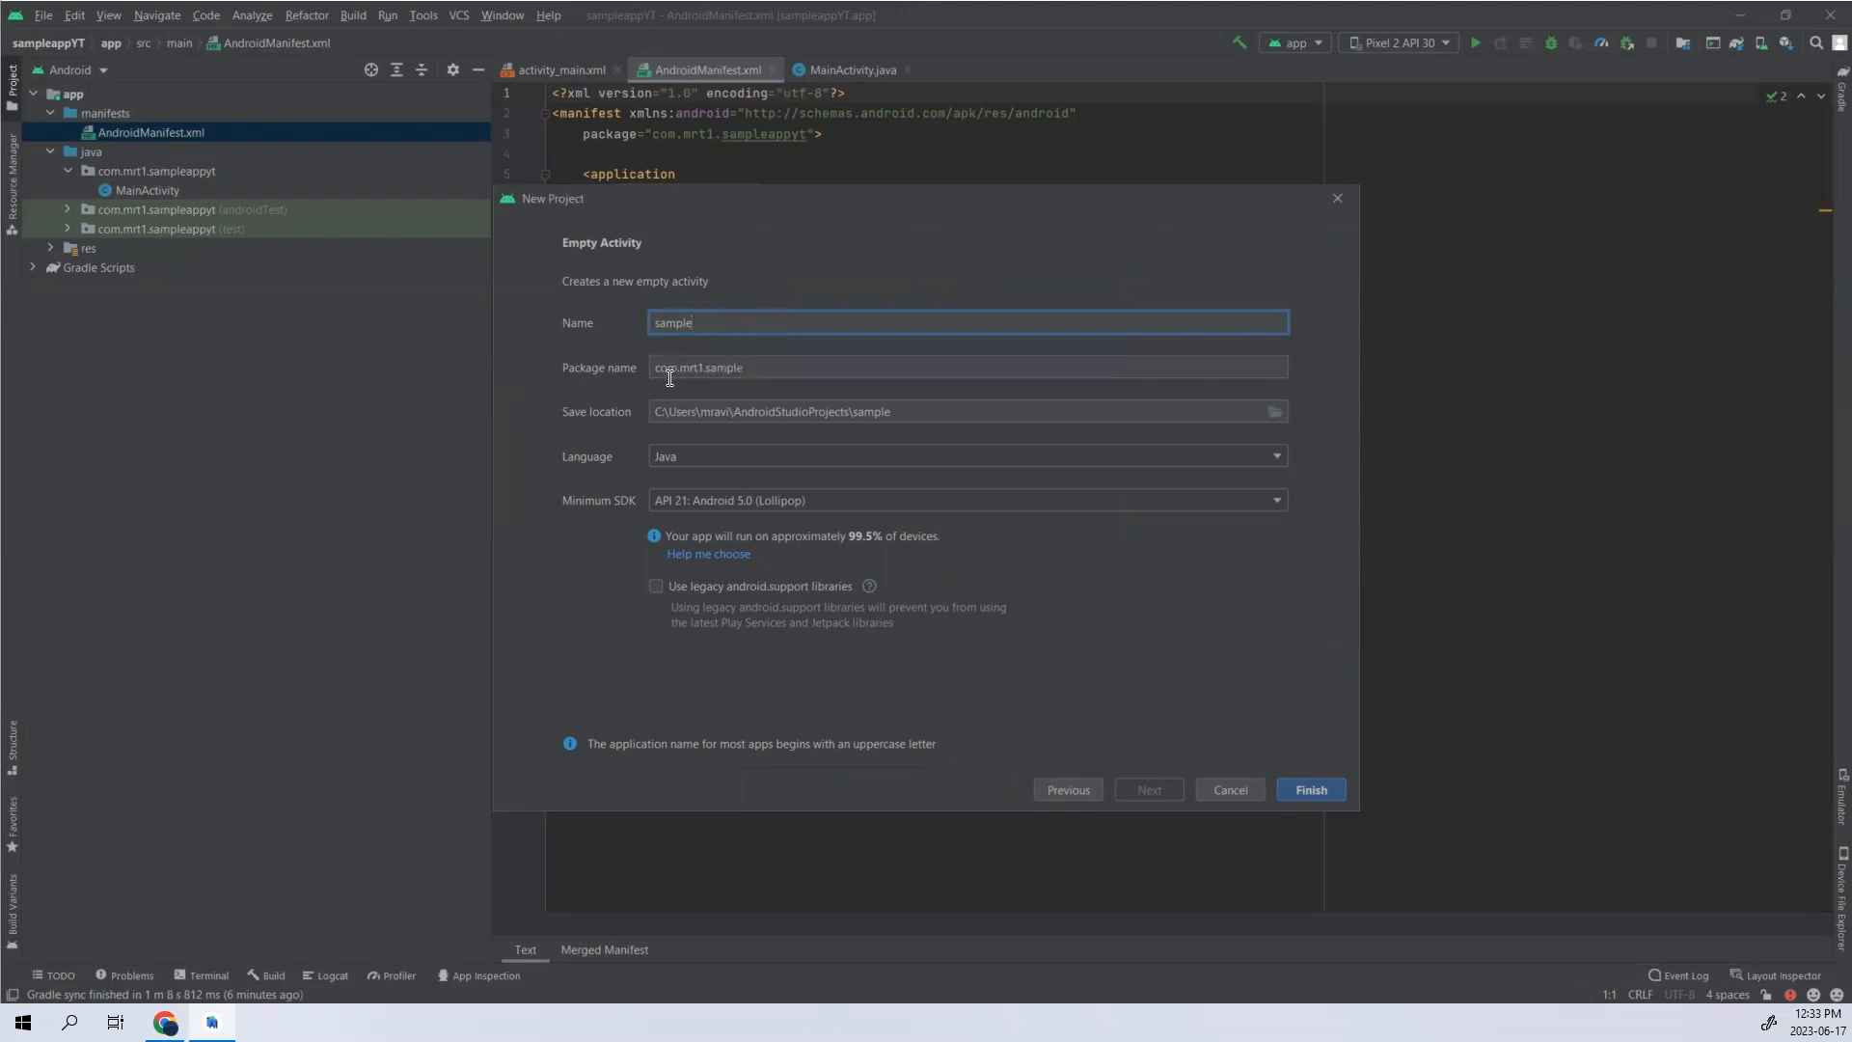
left_click_drag(709, 367, 680, 367)
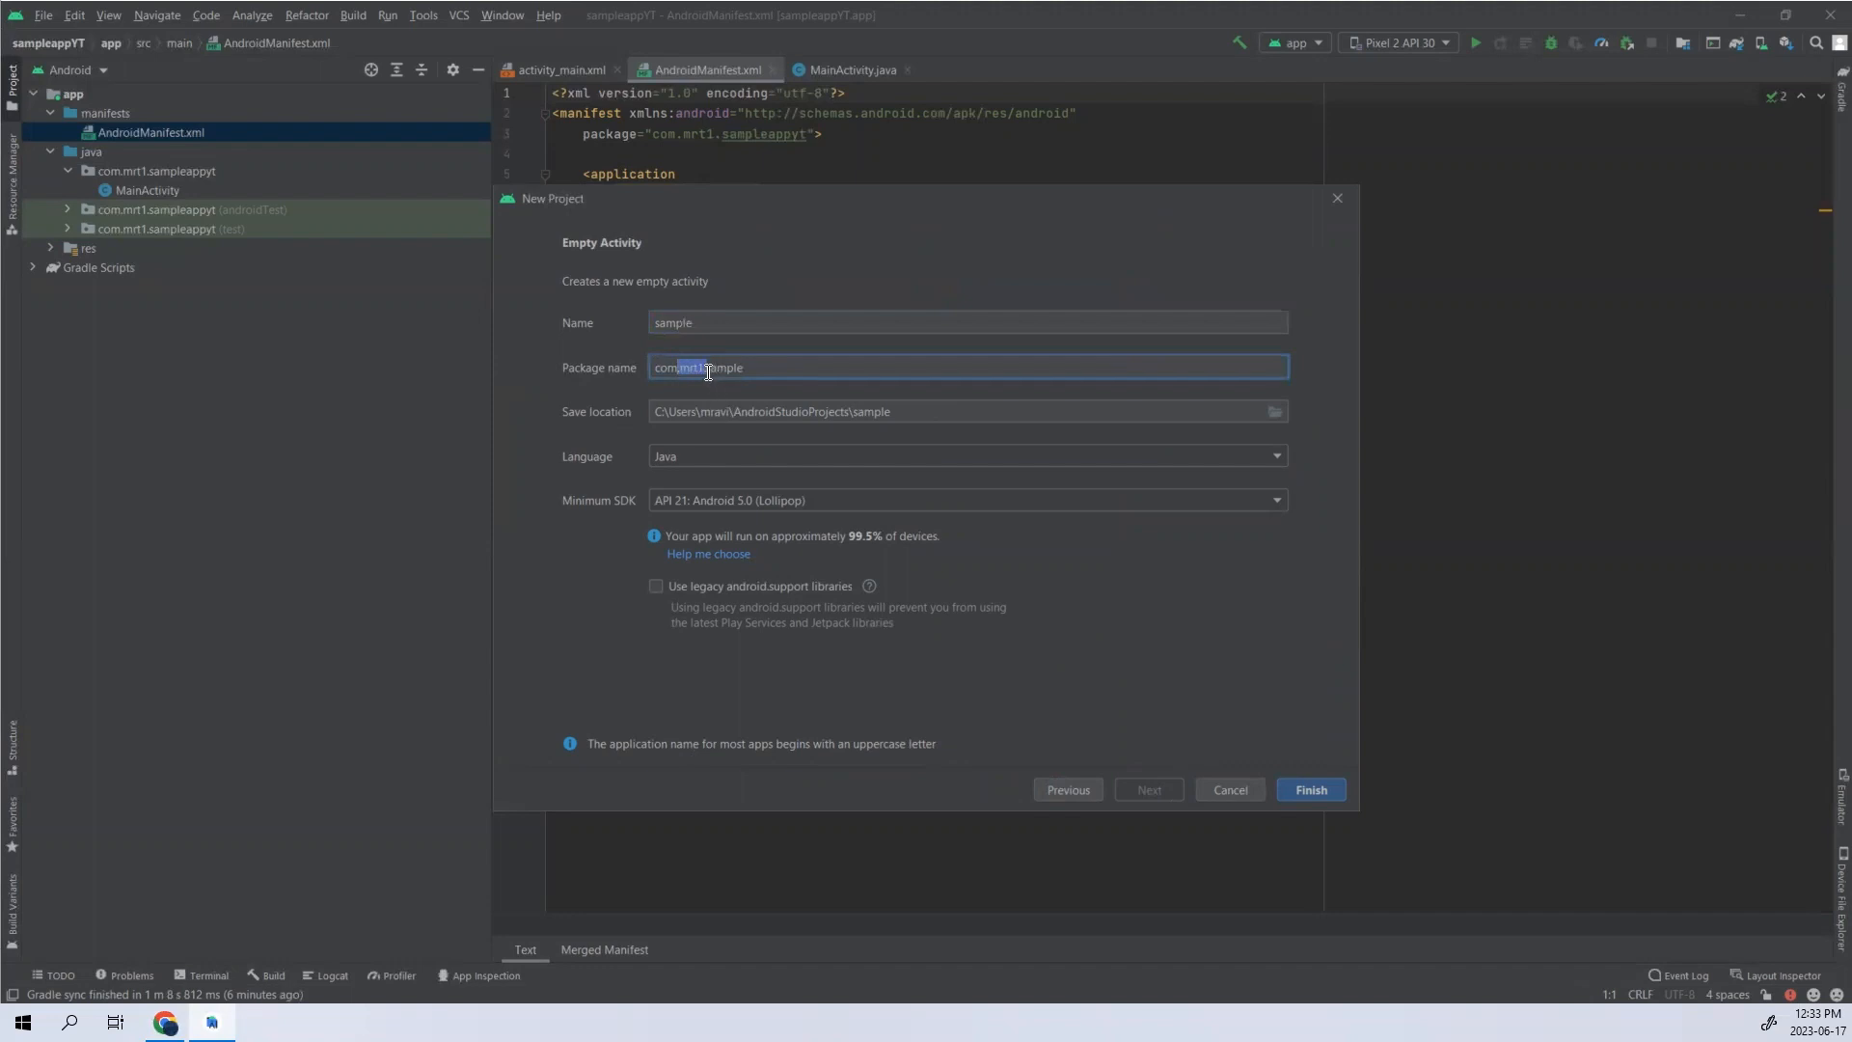
left_click(720, 366)
left_click_drag(707, 368, 679, 369)
key("ctrl+a")
- Choose Java as the project language and API 22: Android 5.1 (Lollipop) as the minimum SDK
left_click(744, 455)
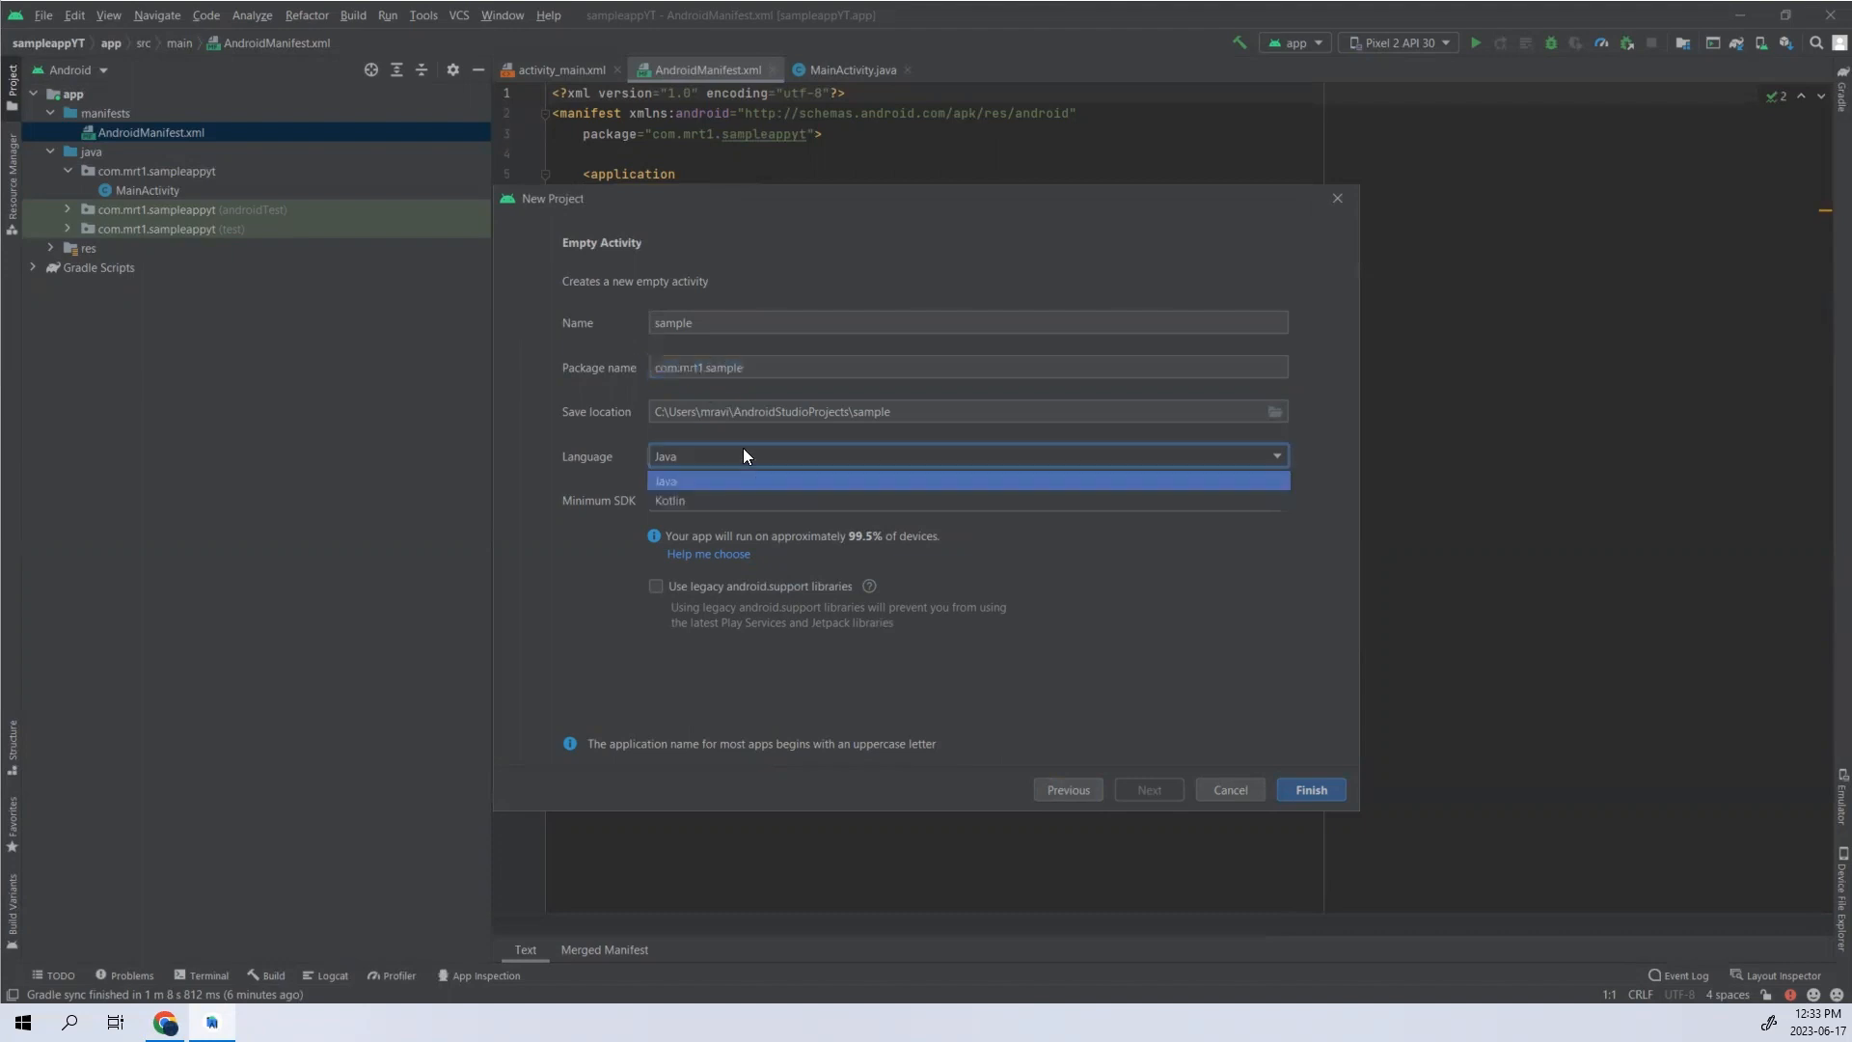
left_click(699, 480)
left_click(782, 499)
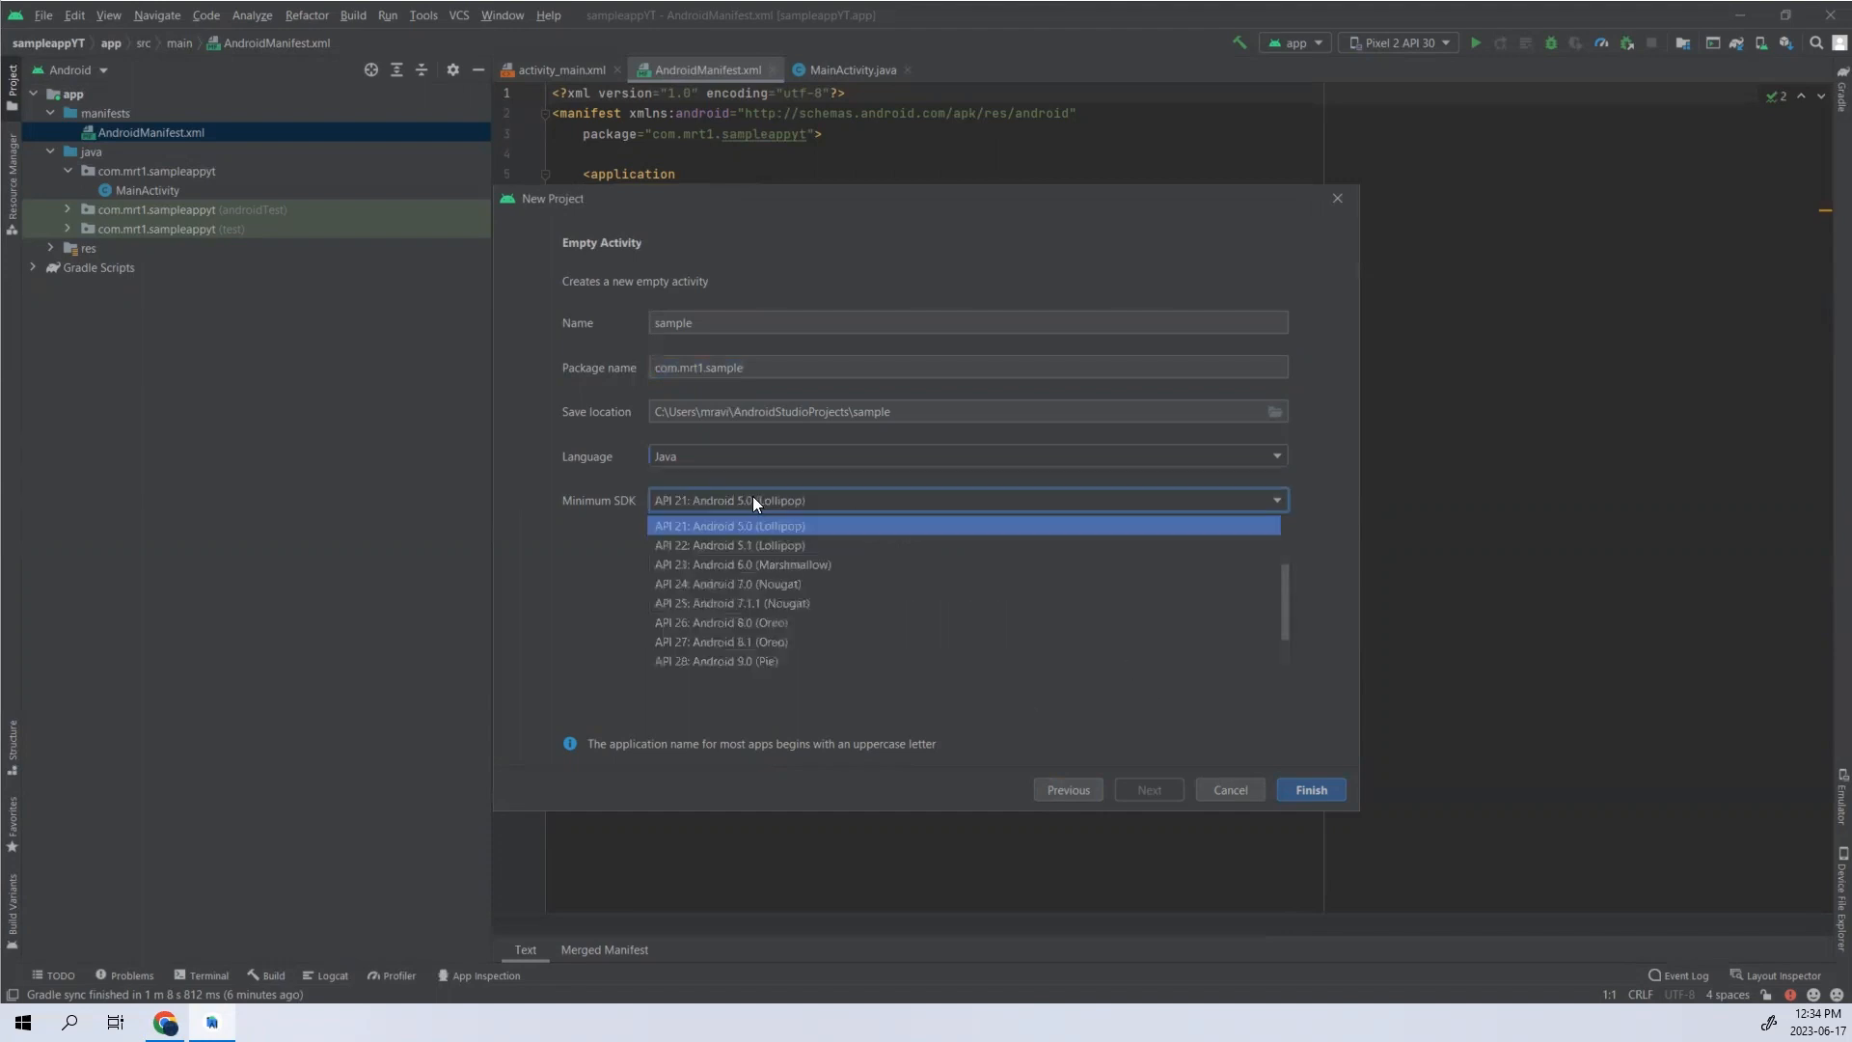
scroll(772, 579, "up", 2)
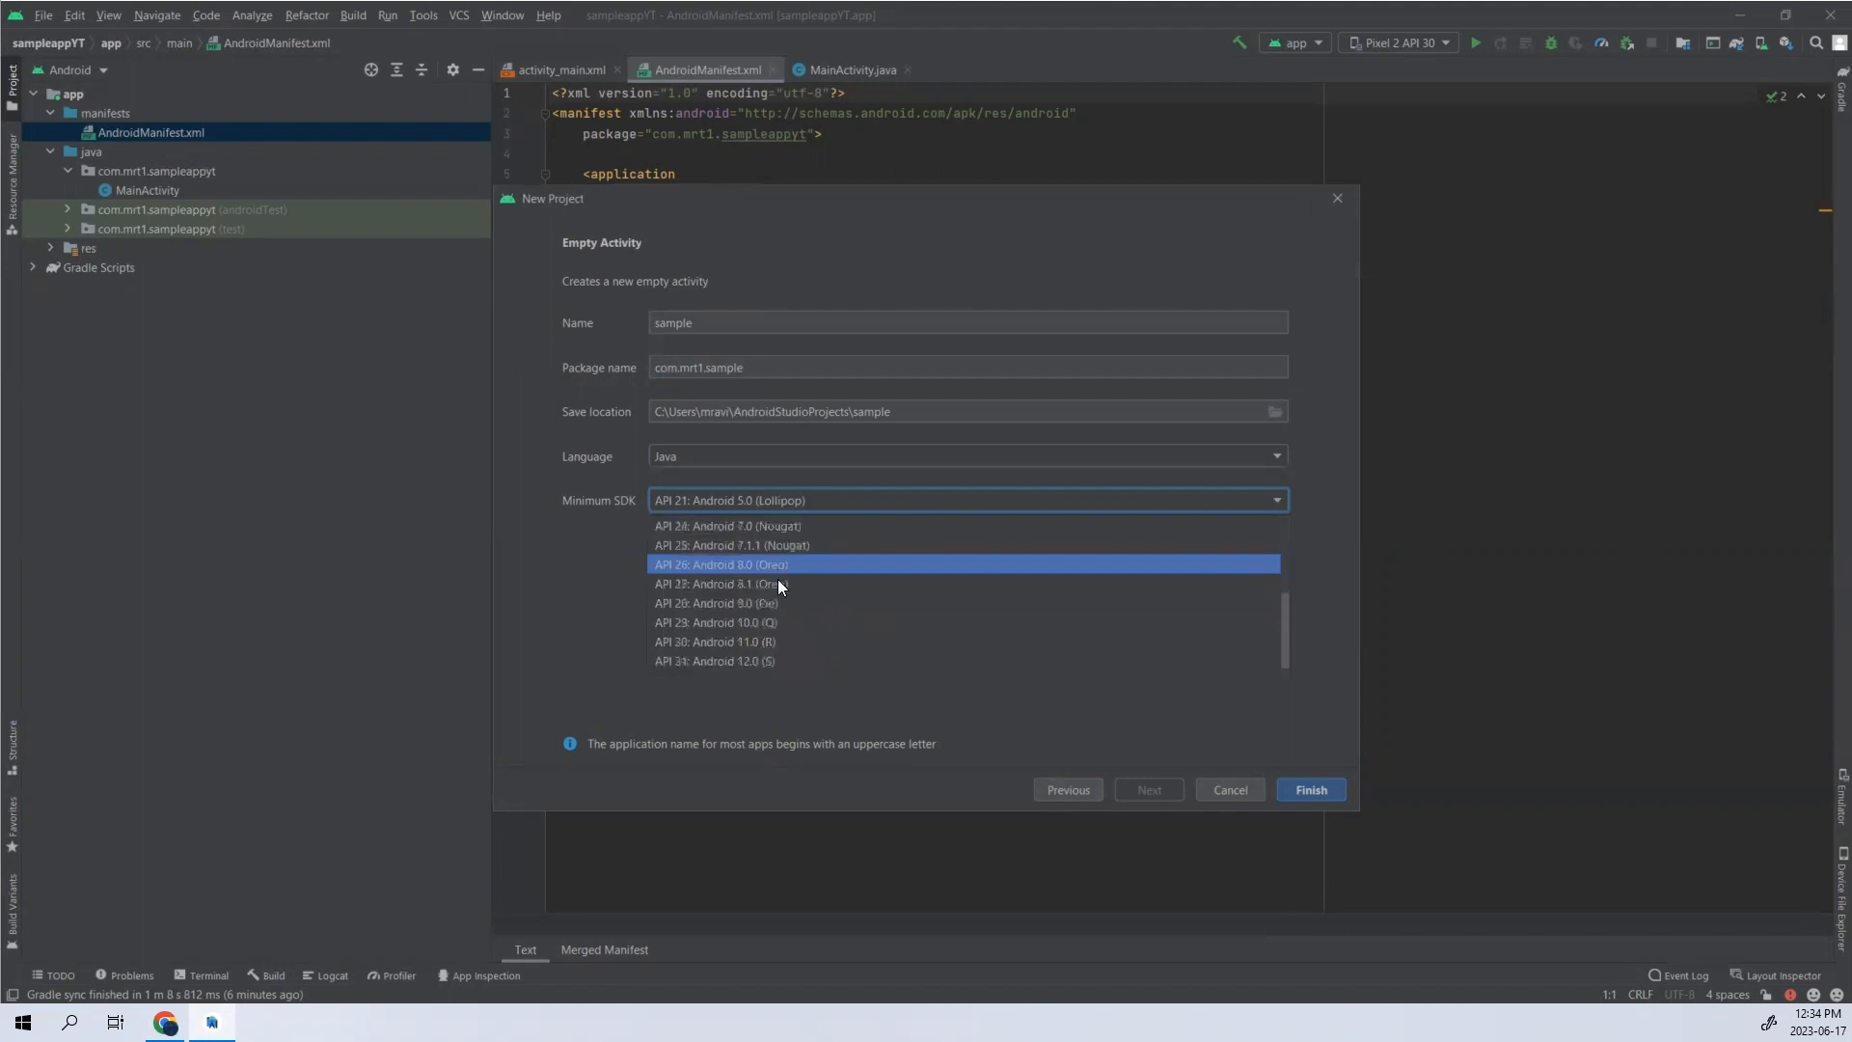
scroll(679, 665, "down", 3)
scroll(710, 560, "up", 2)
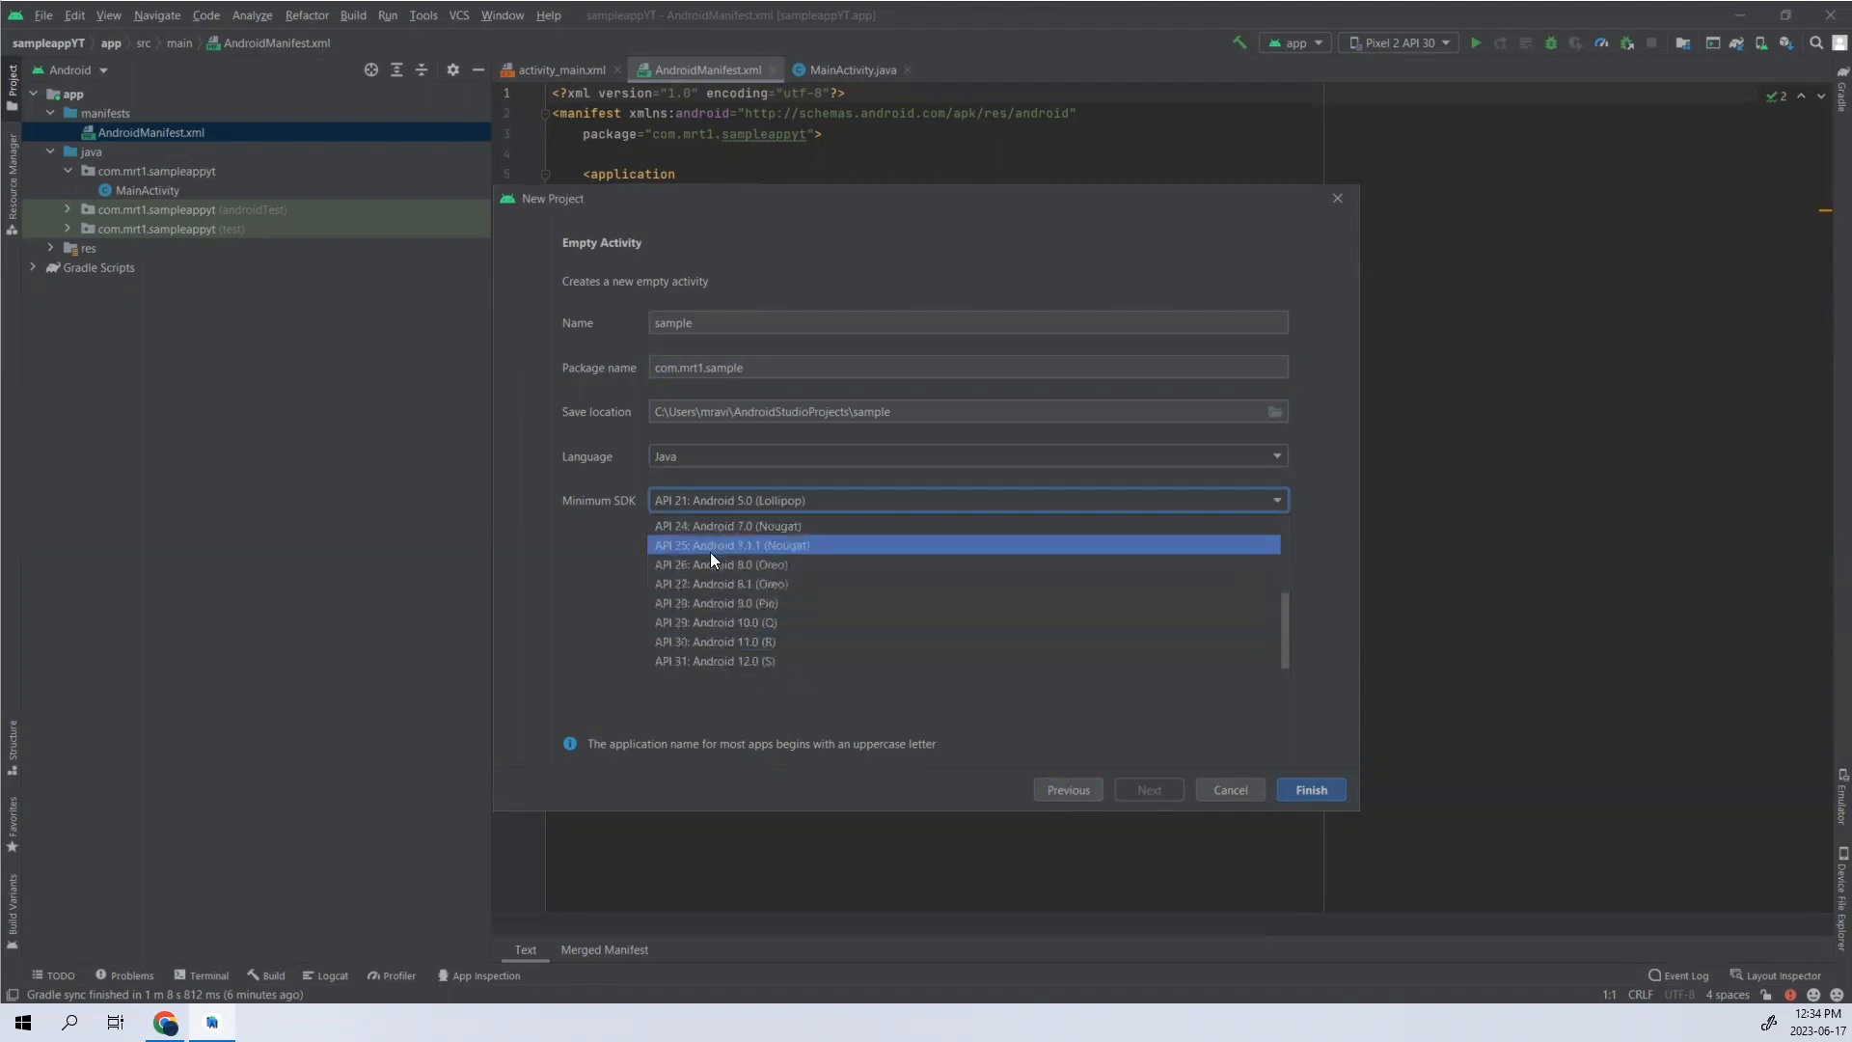
left_click(741, 542)
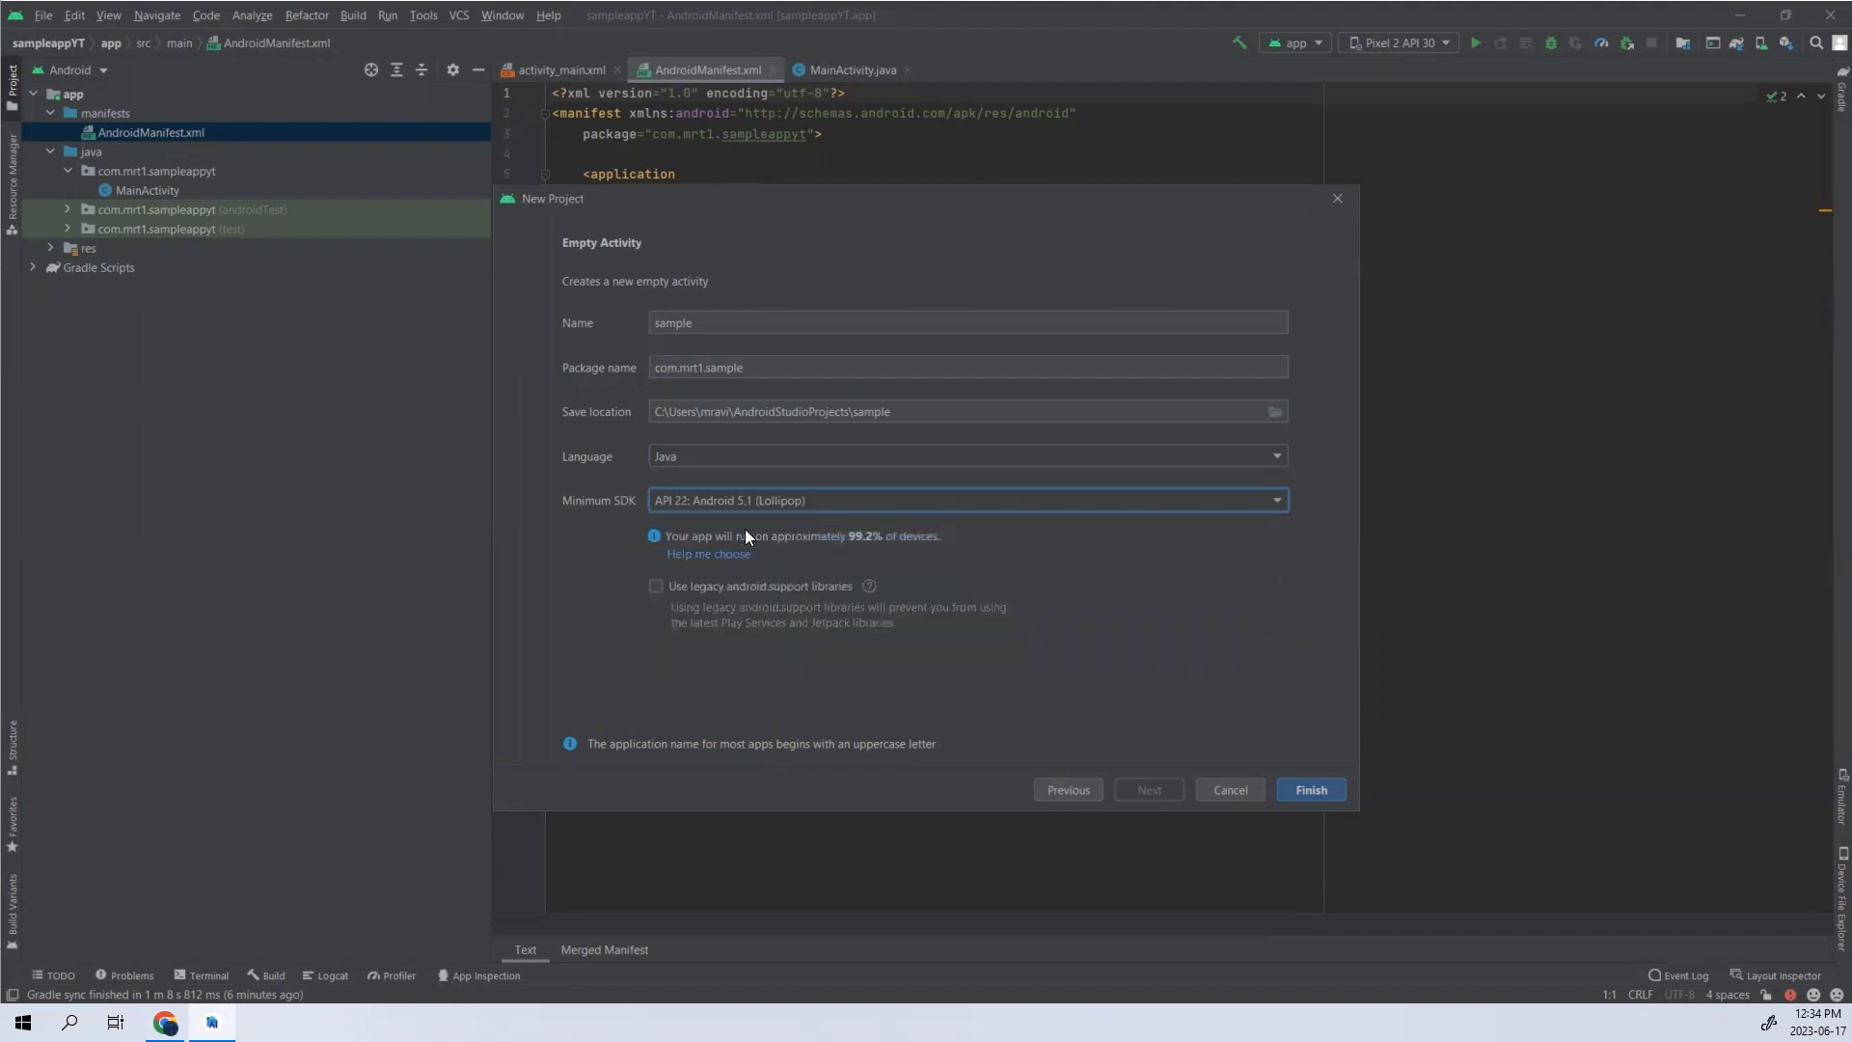
- Change the minimum SDK to API 31: Android 12.0 (S)
left_click(749, 507)
left_click(761, 519)
left_click(826, 502)
left_click(743, 660)
- Set the minimum SDK to API 21: Android 5.0 (Lollipop), and close the New Project wizard without creating the project
left_click(839, 495)
scroll(822, 595, "up", 1)
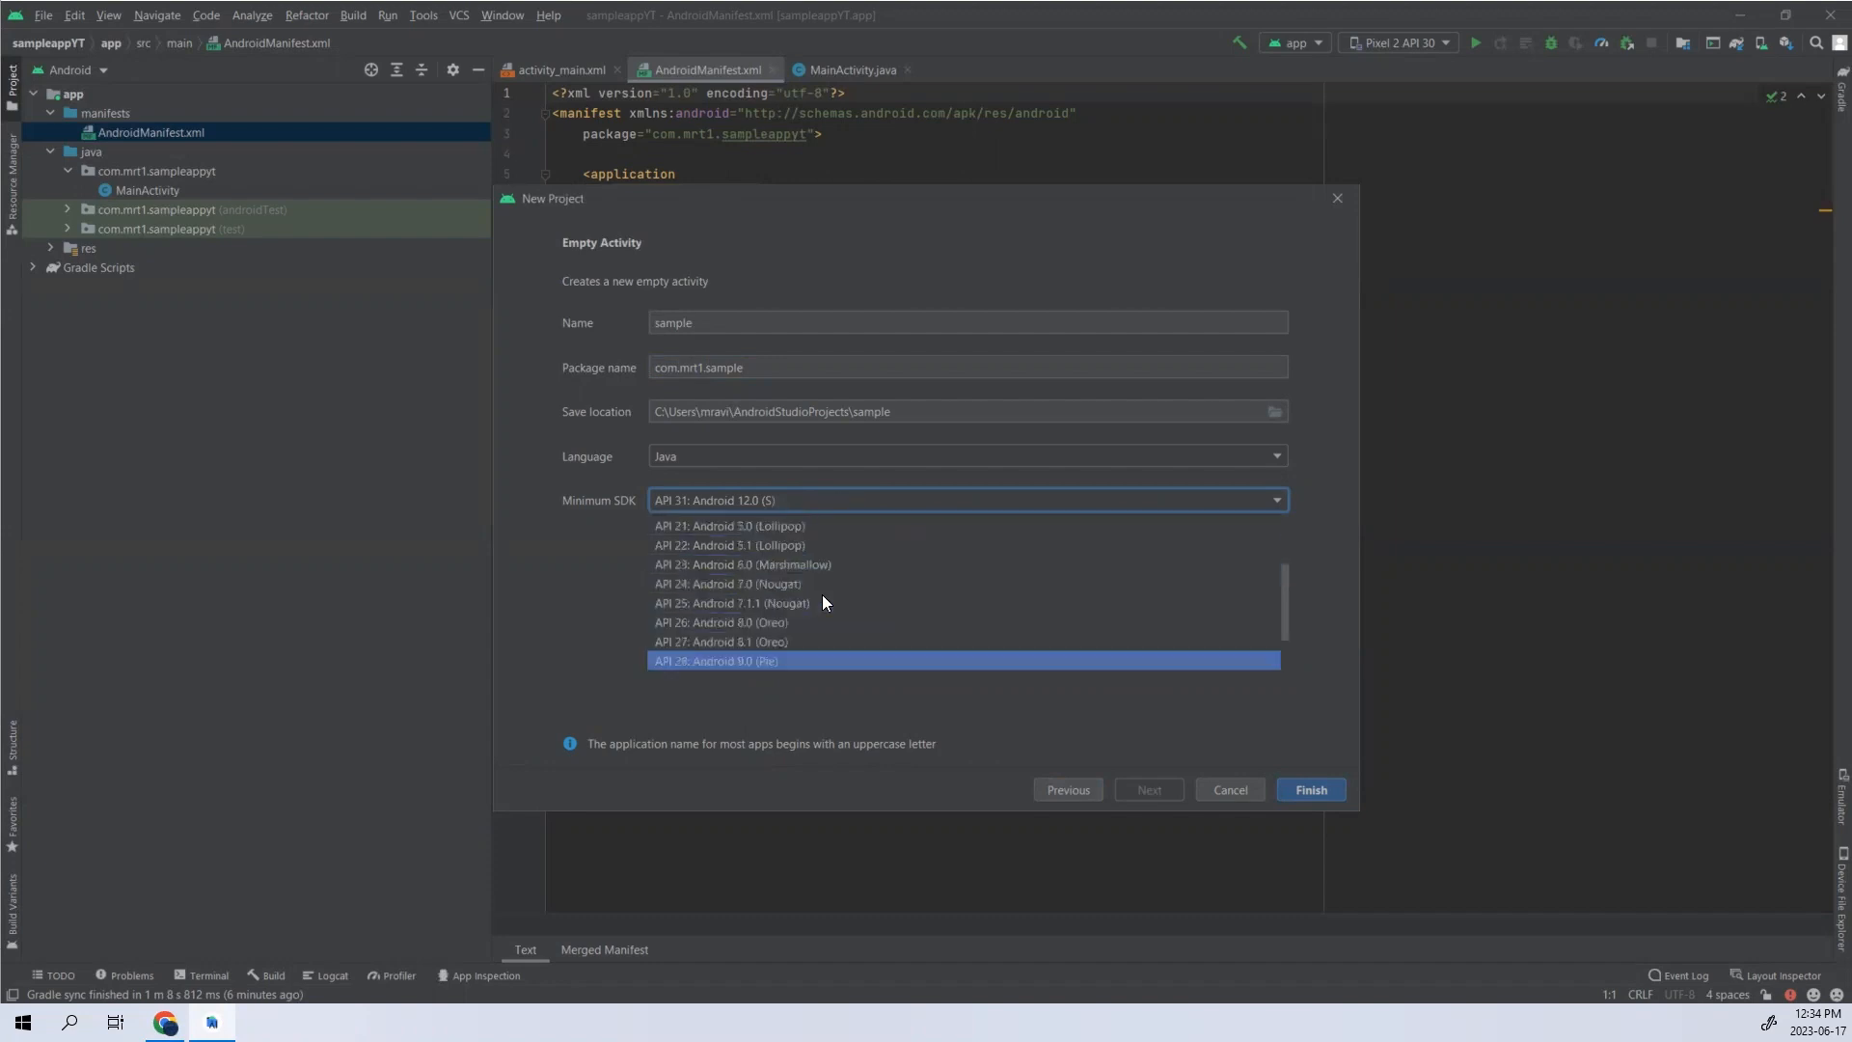
scroll(810, 590, "up", 2)
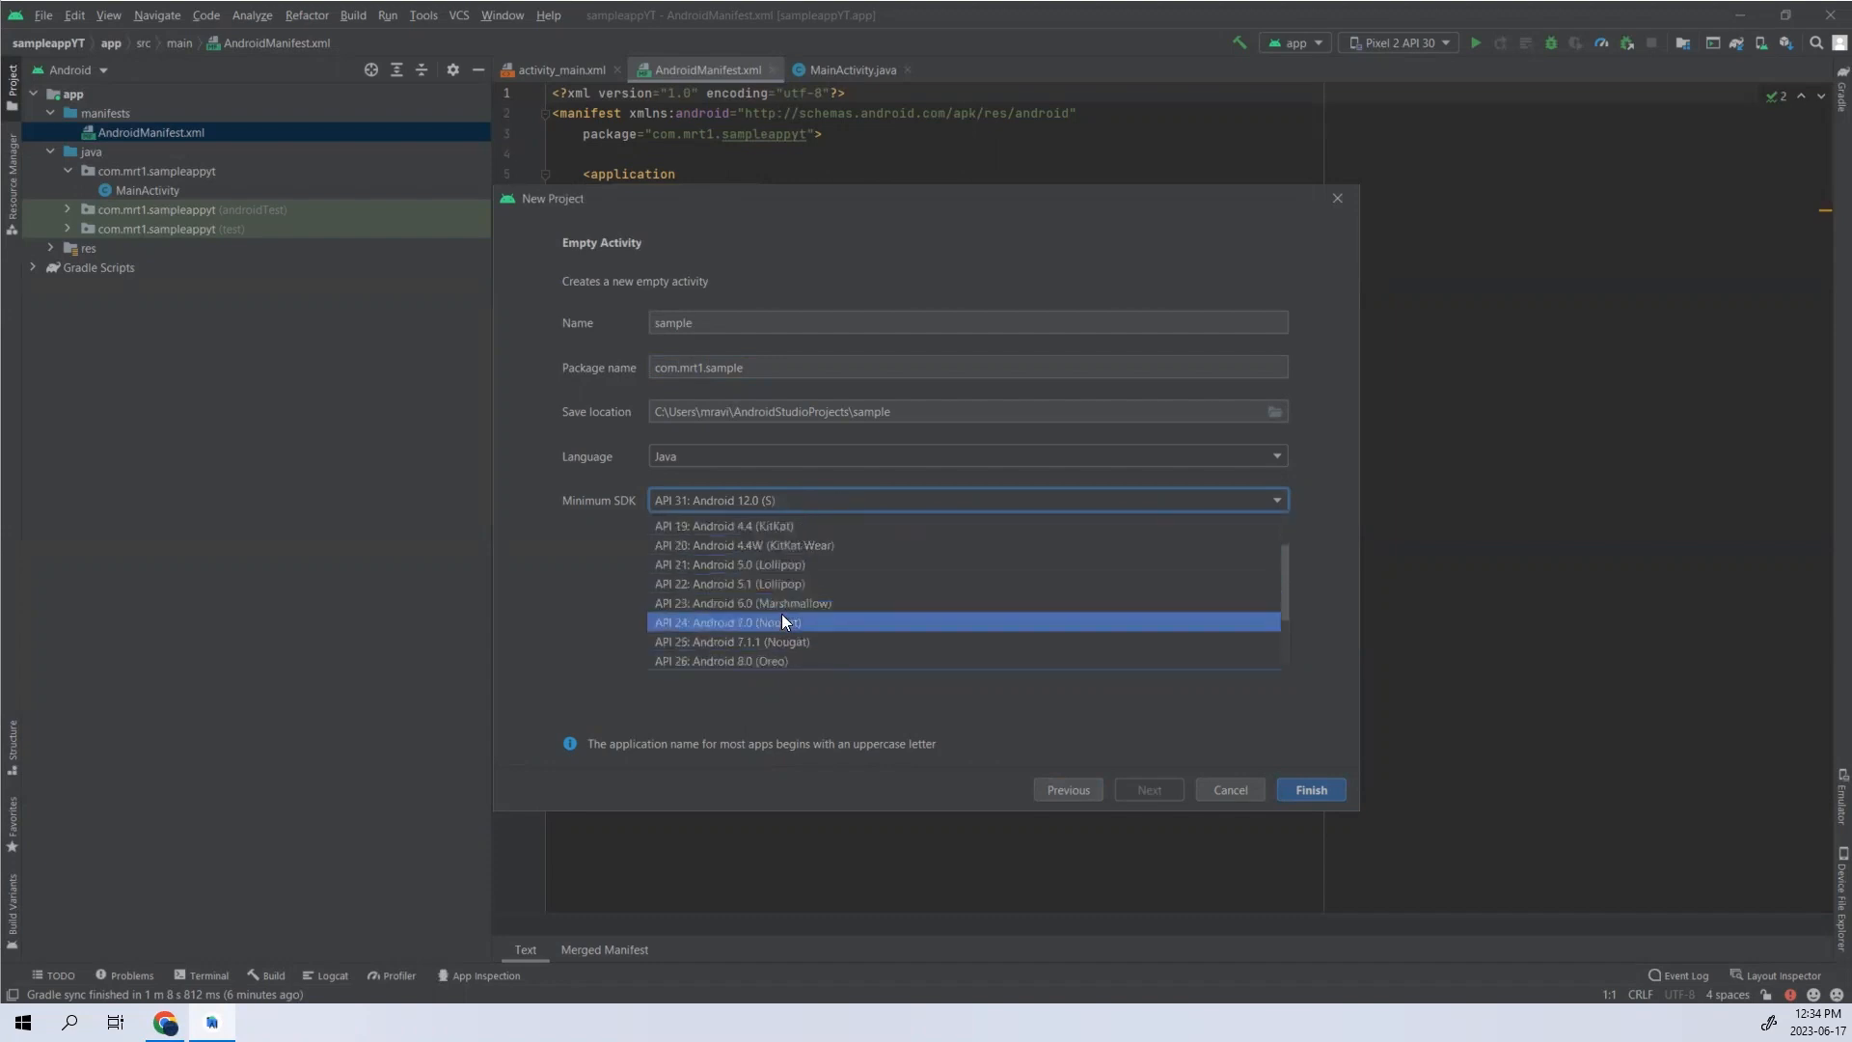
left_click(777, 562)
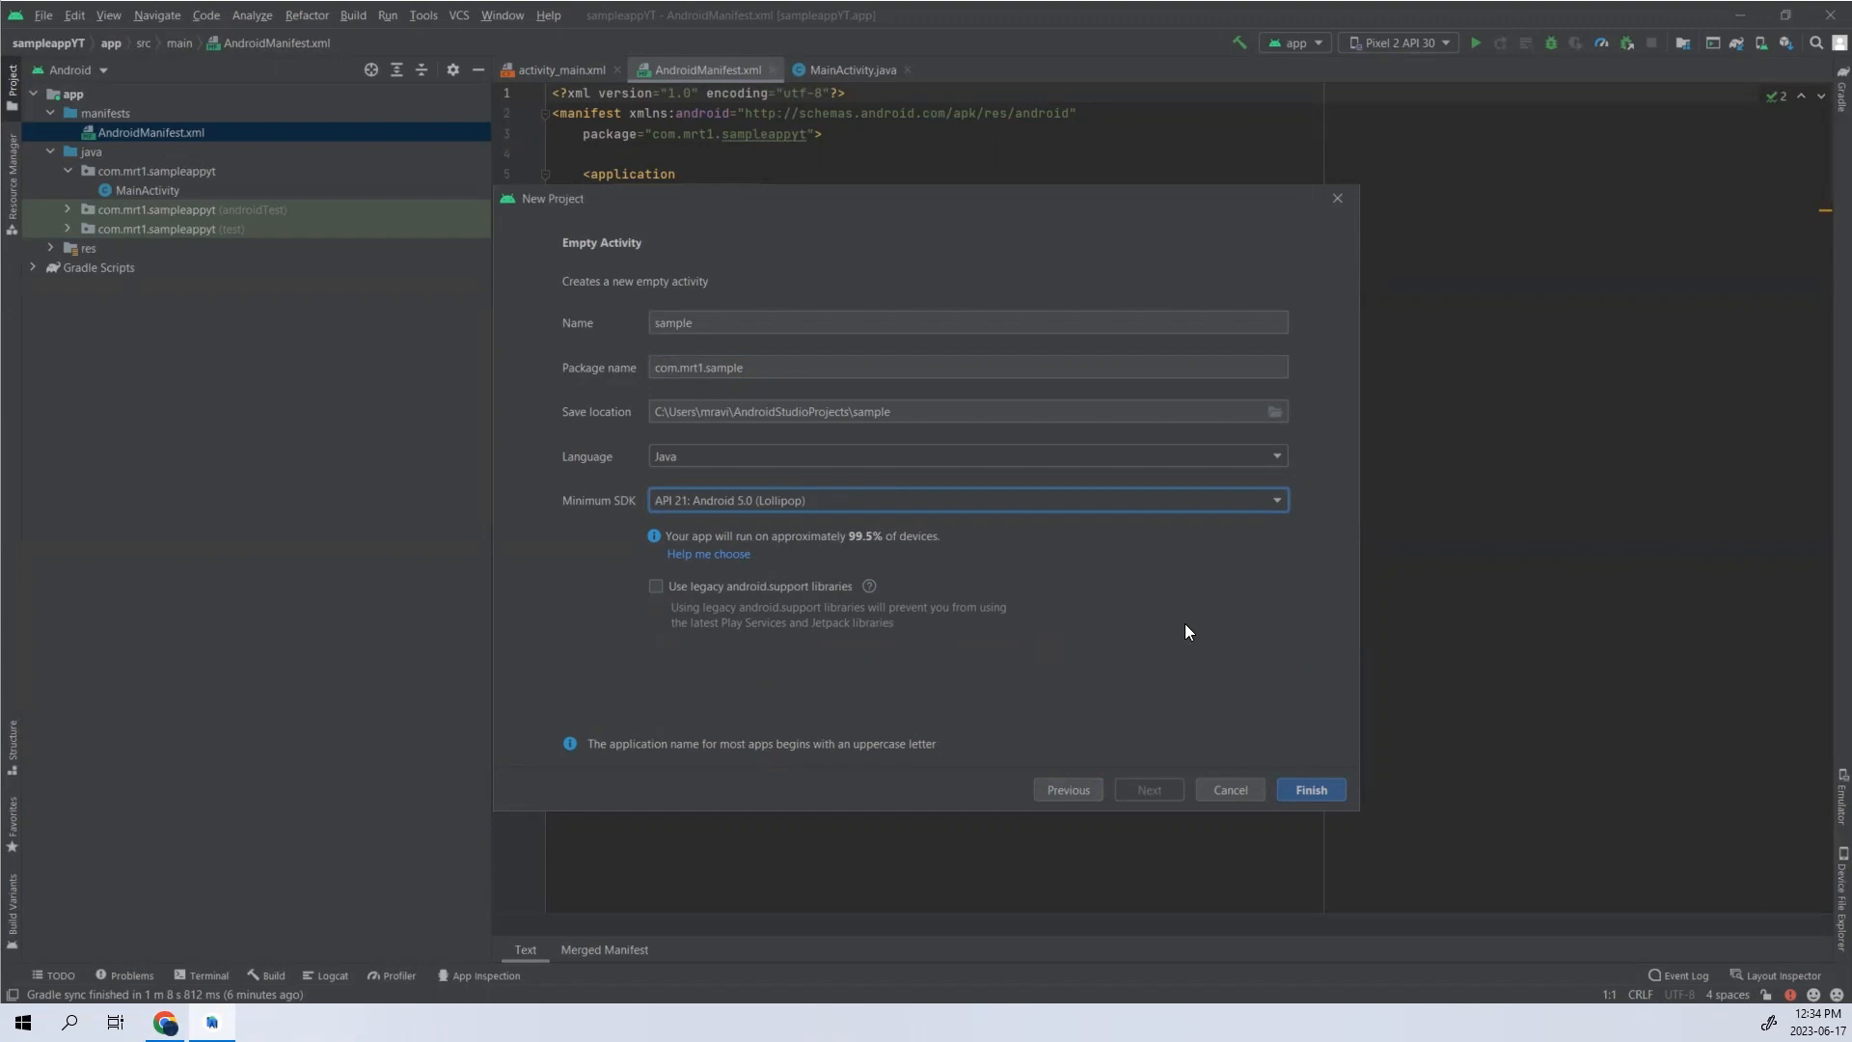
left_click(1333, 198)
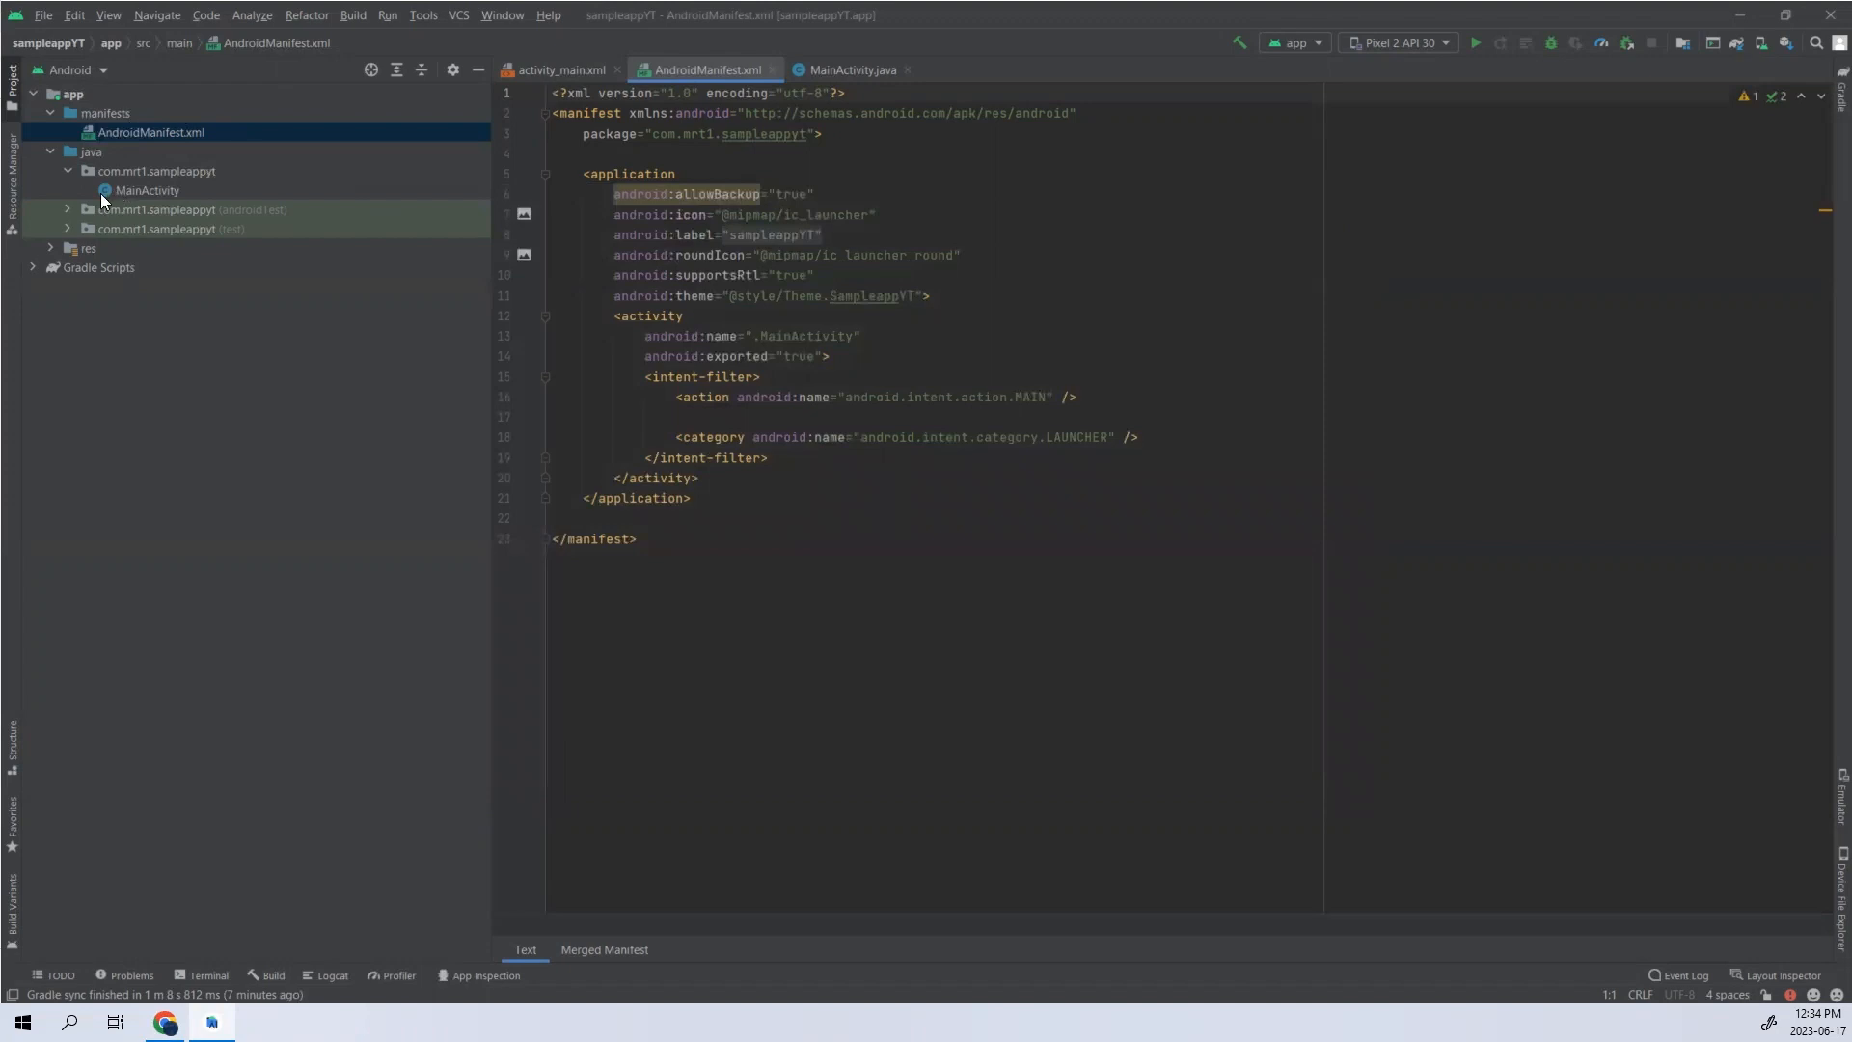
- Open the MainActivity class, and open the activity_main.xml layout from the res folder in Design view
left_click(170, 190)
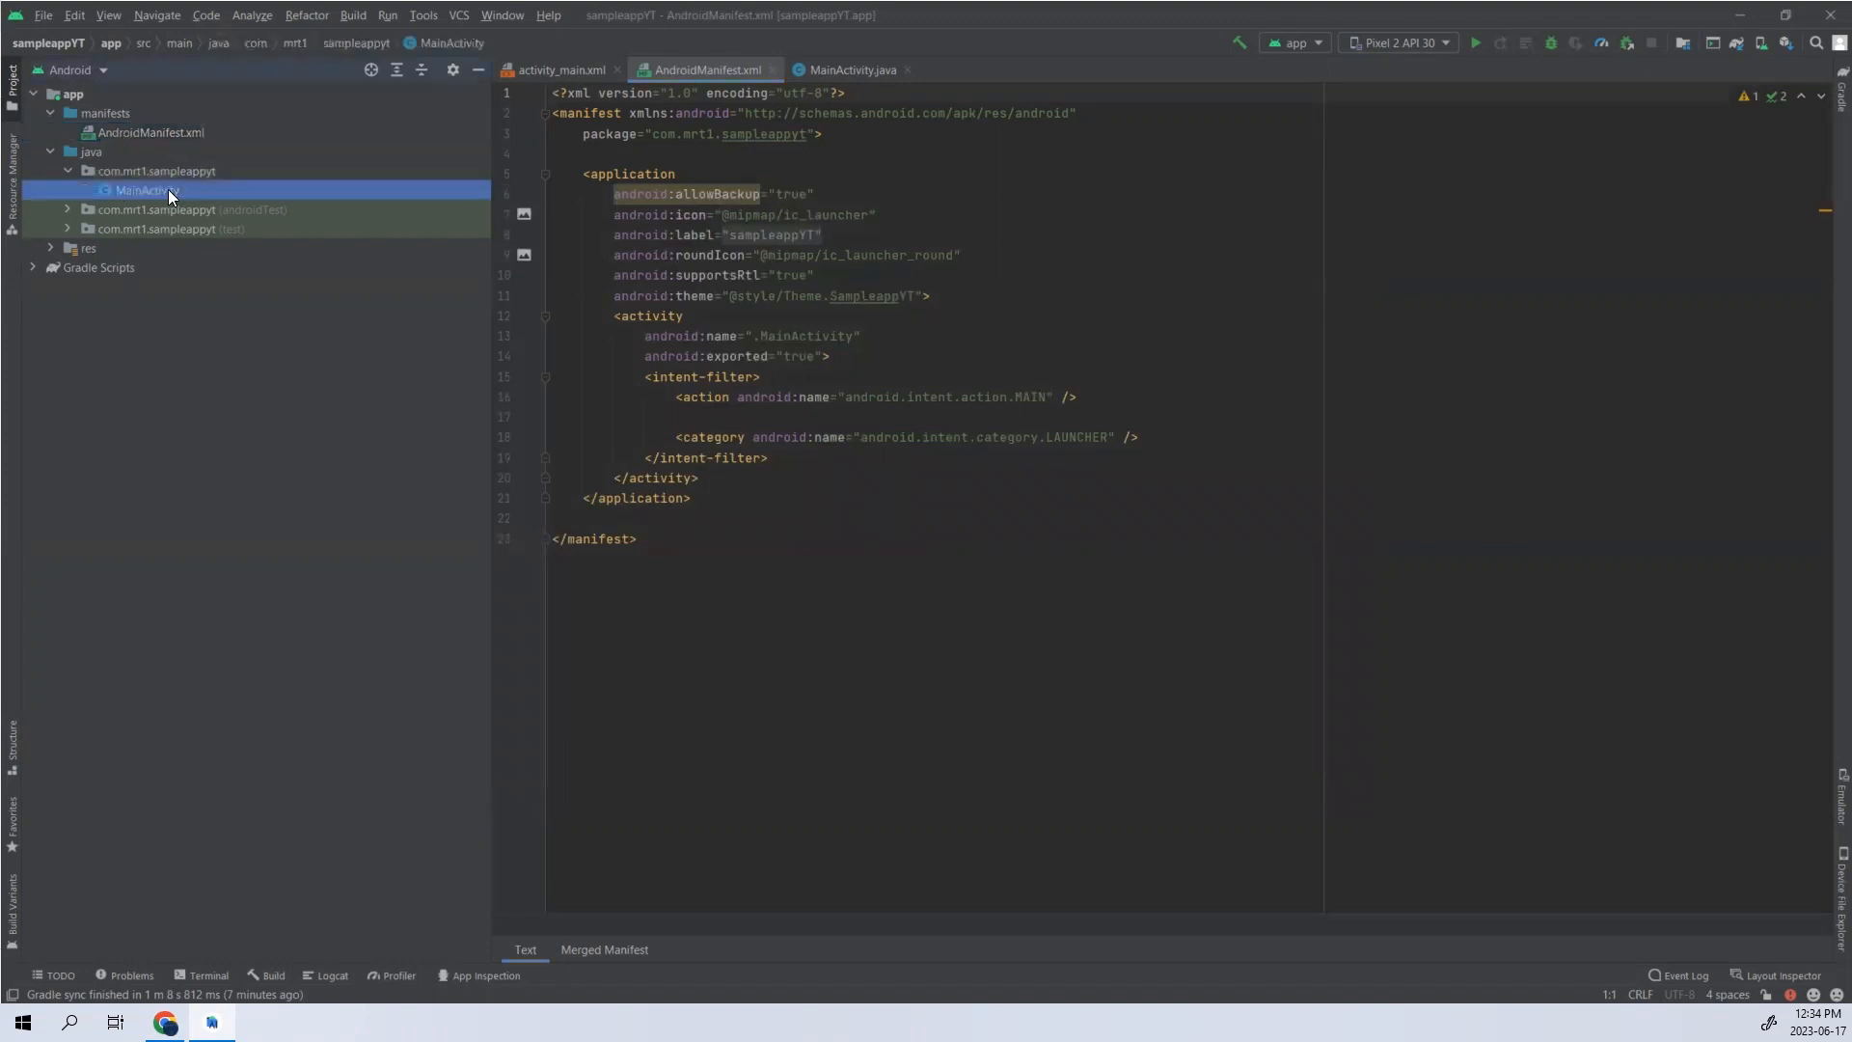
double_click(168, 190)
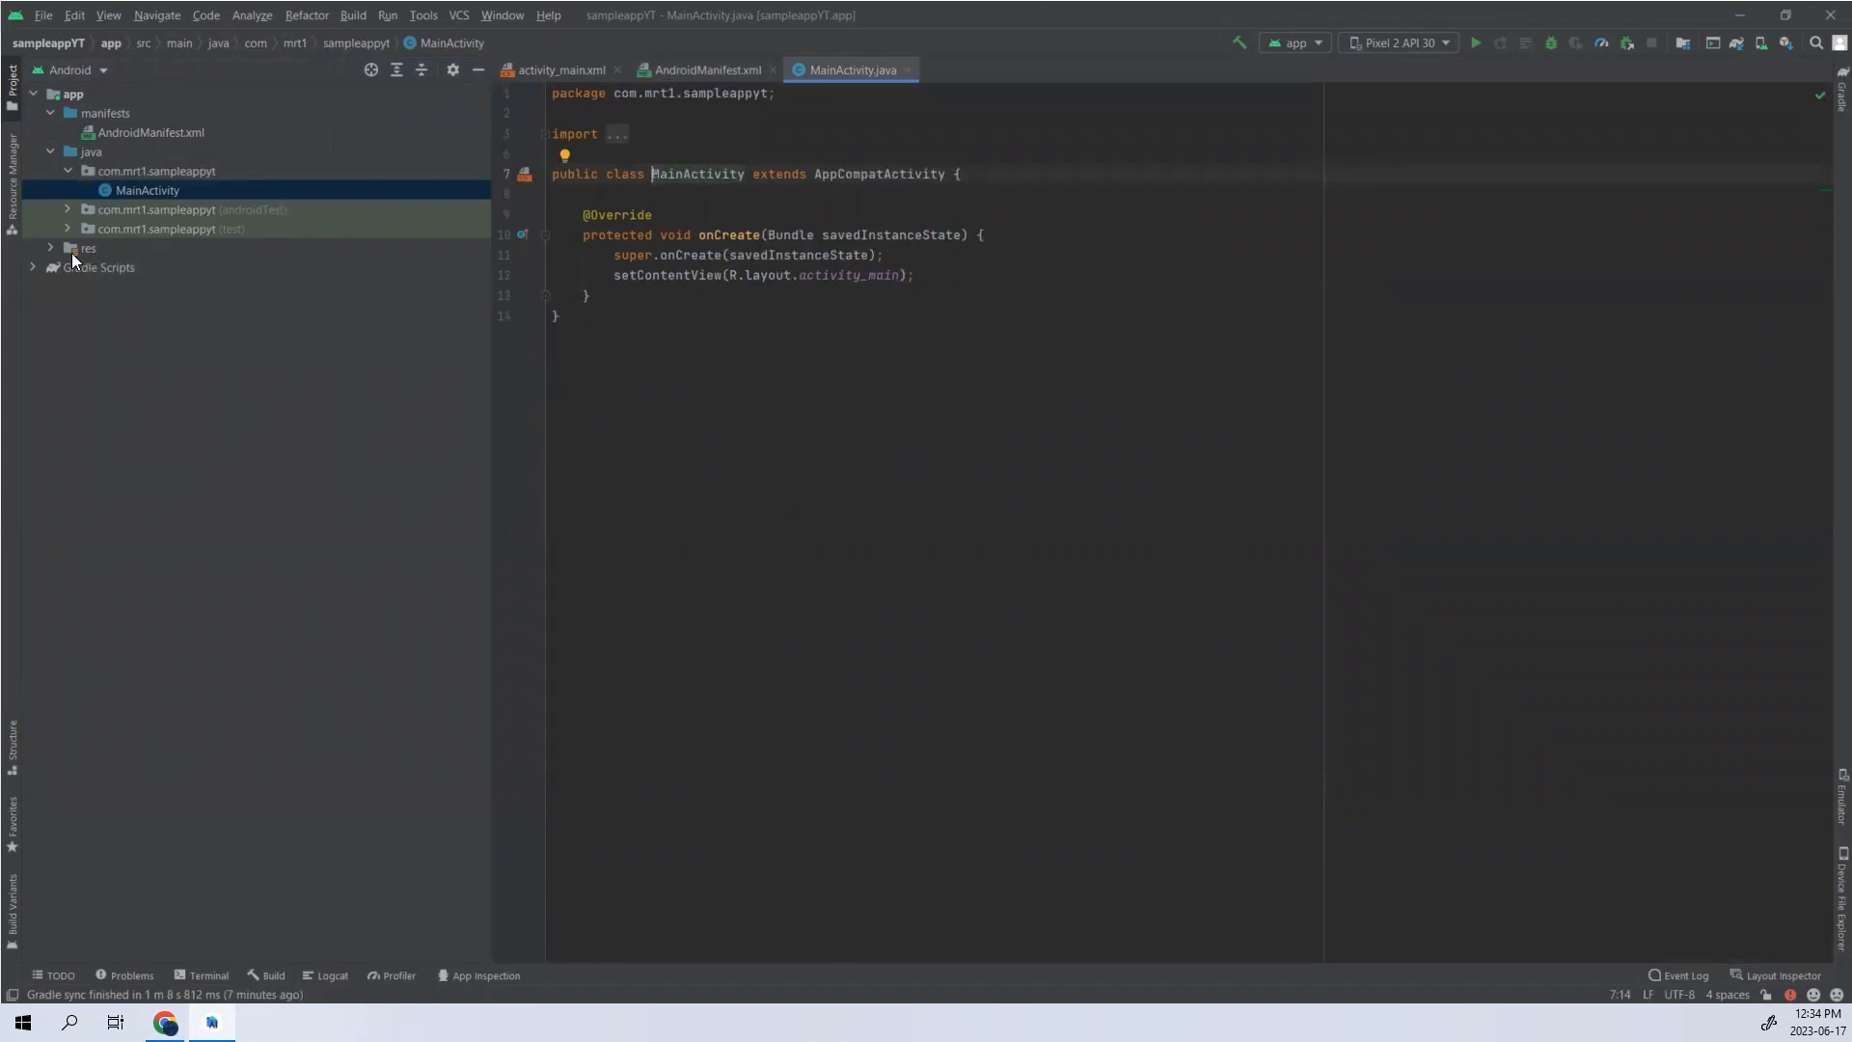
left_click(48, 249)
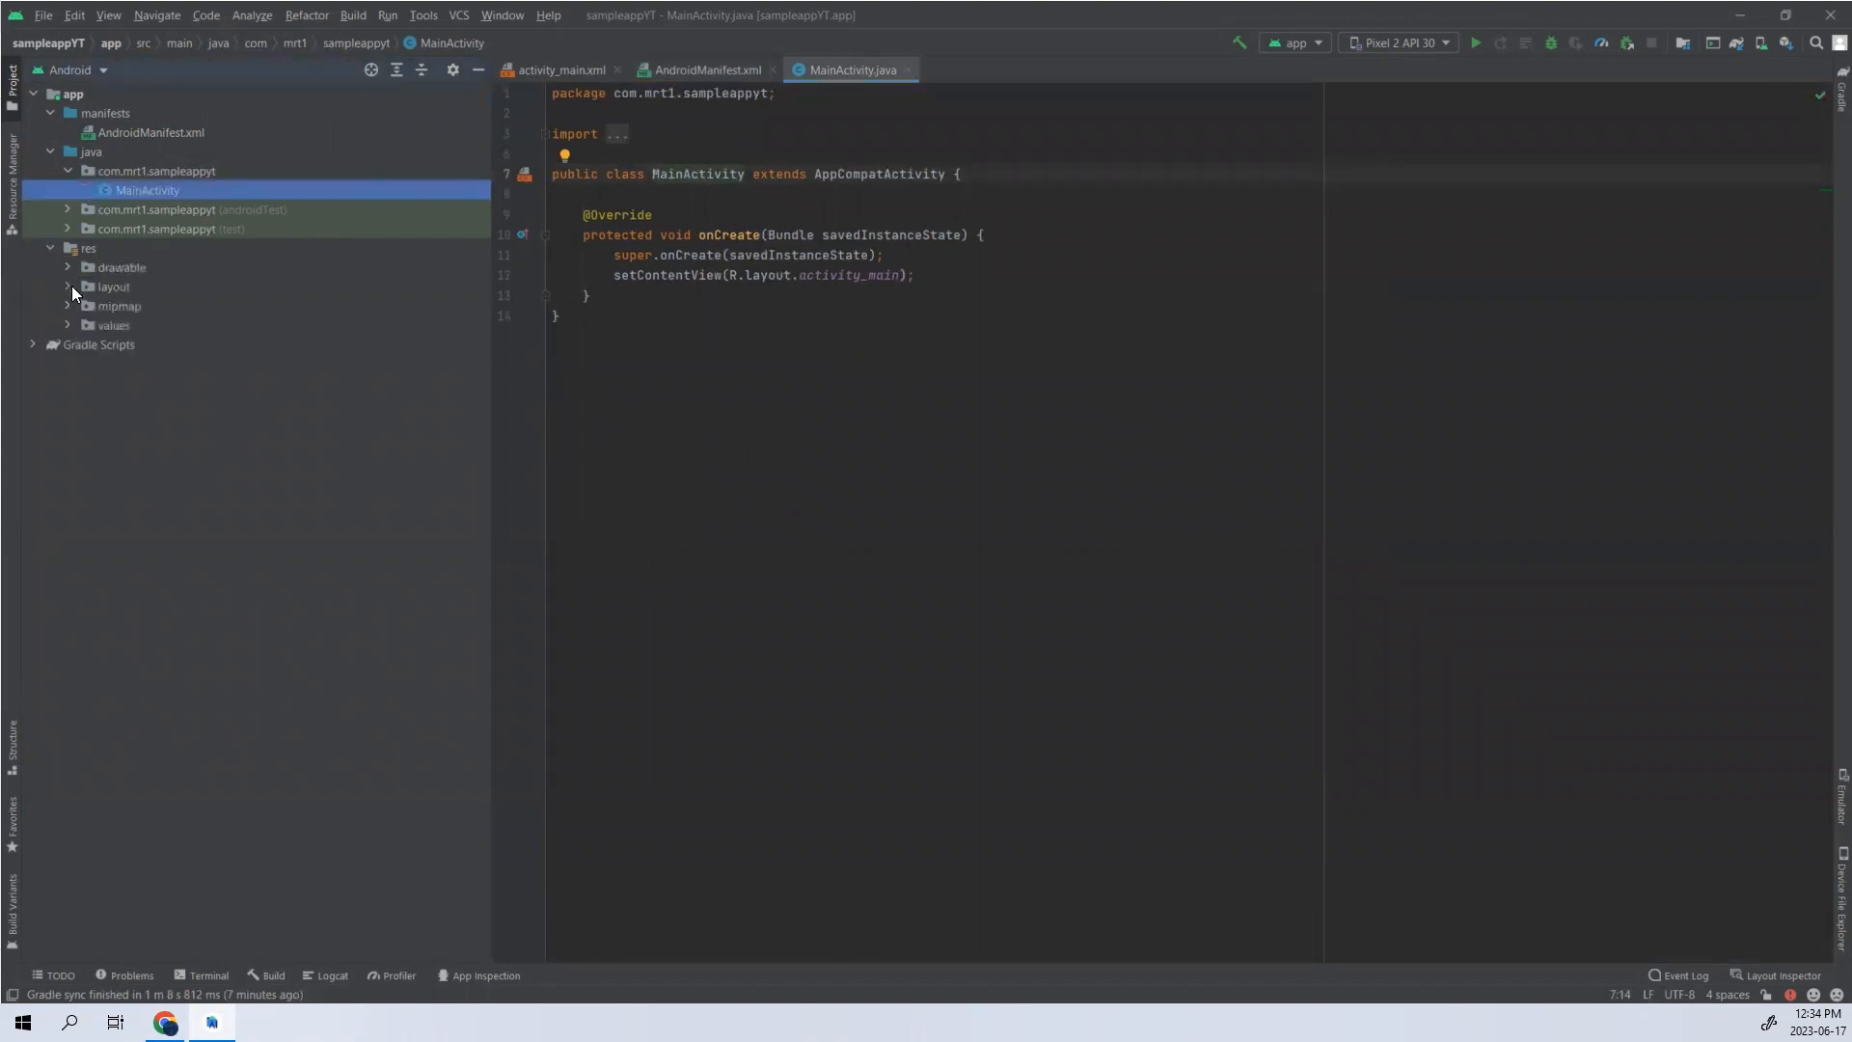
left_click(71, 285)
left_click(67, 287)
double_click(124, 304)
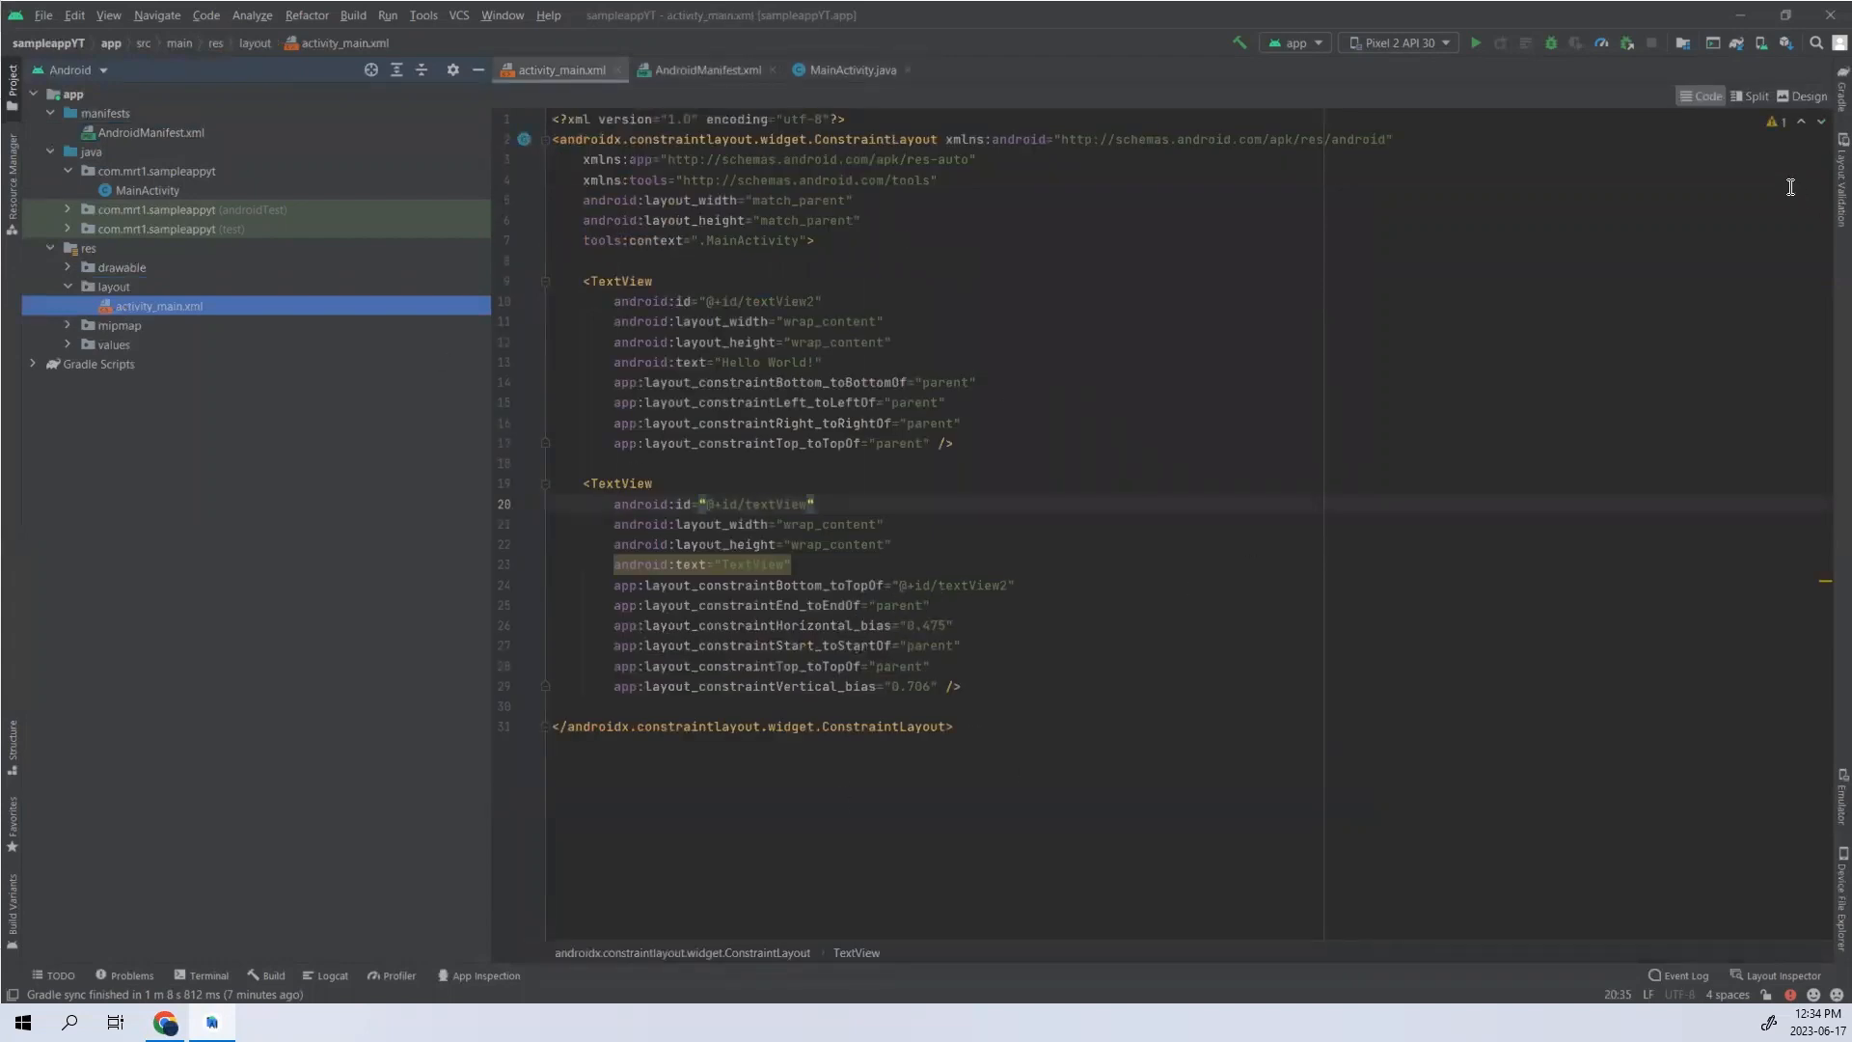
left_click(1804, 100)
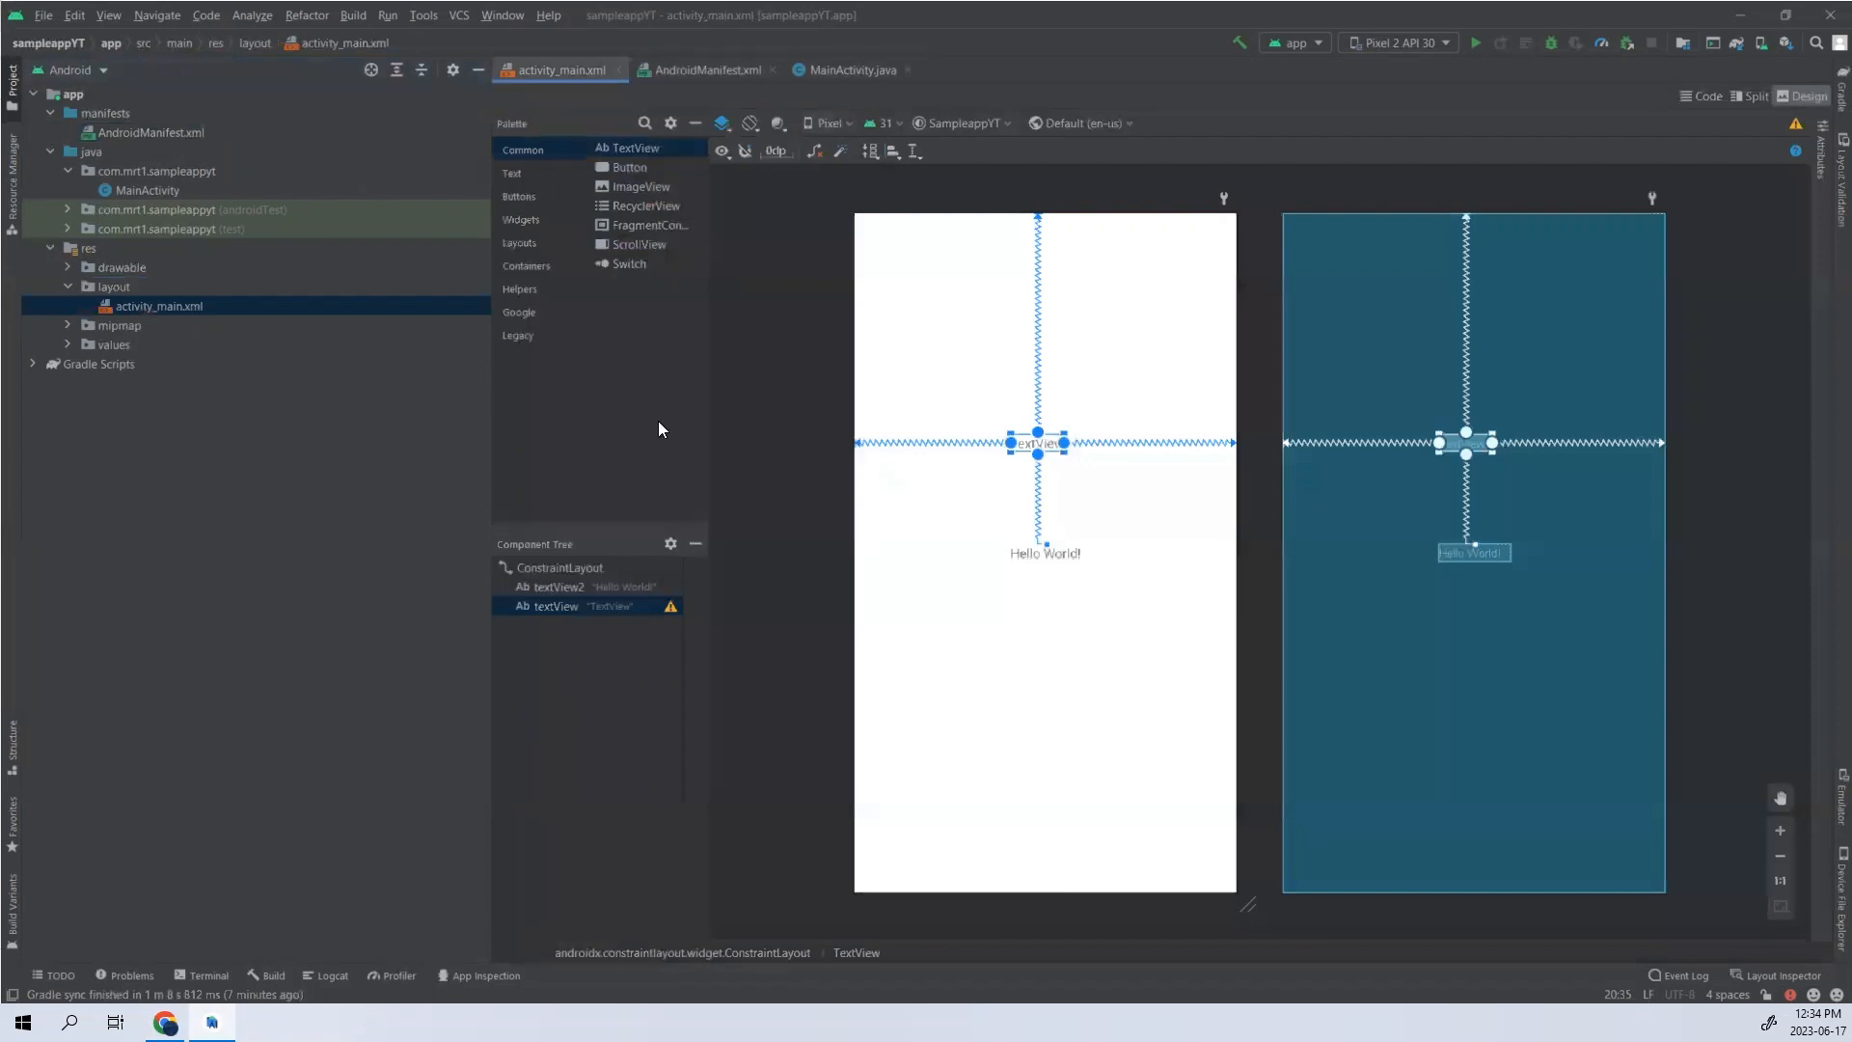
- Add a TextView above the existing one in the layout and constrain its top to the top of the parent
left_click(918, 862)
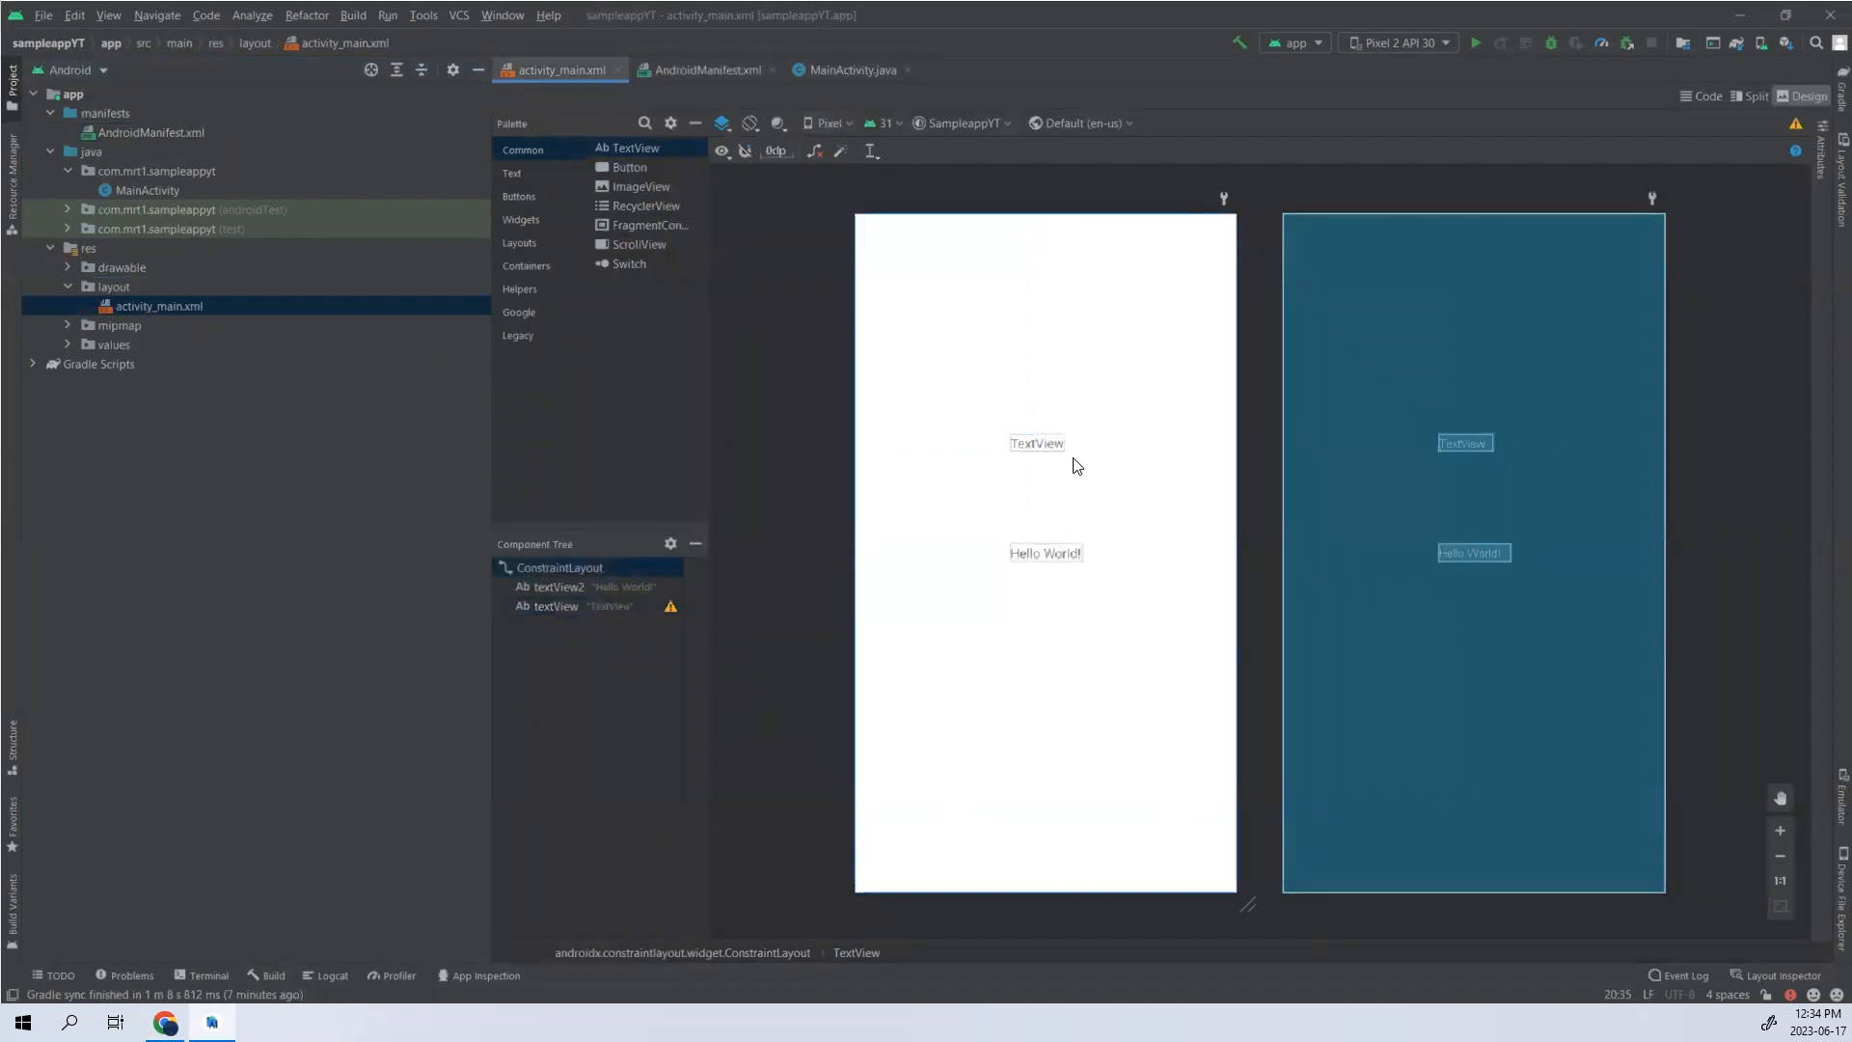
left_click(1026, 449)
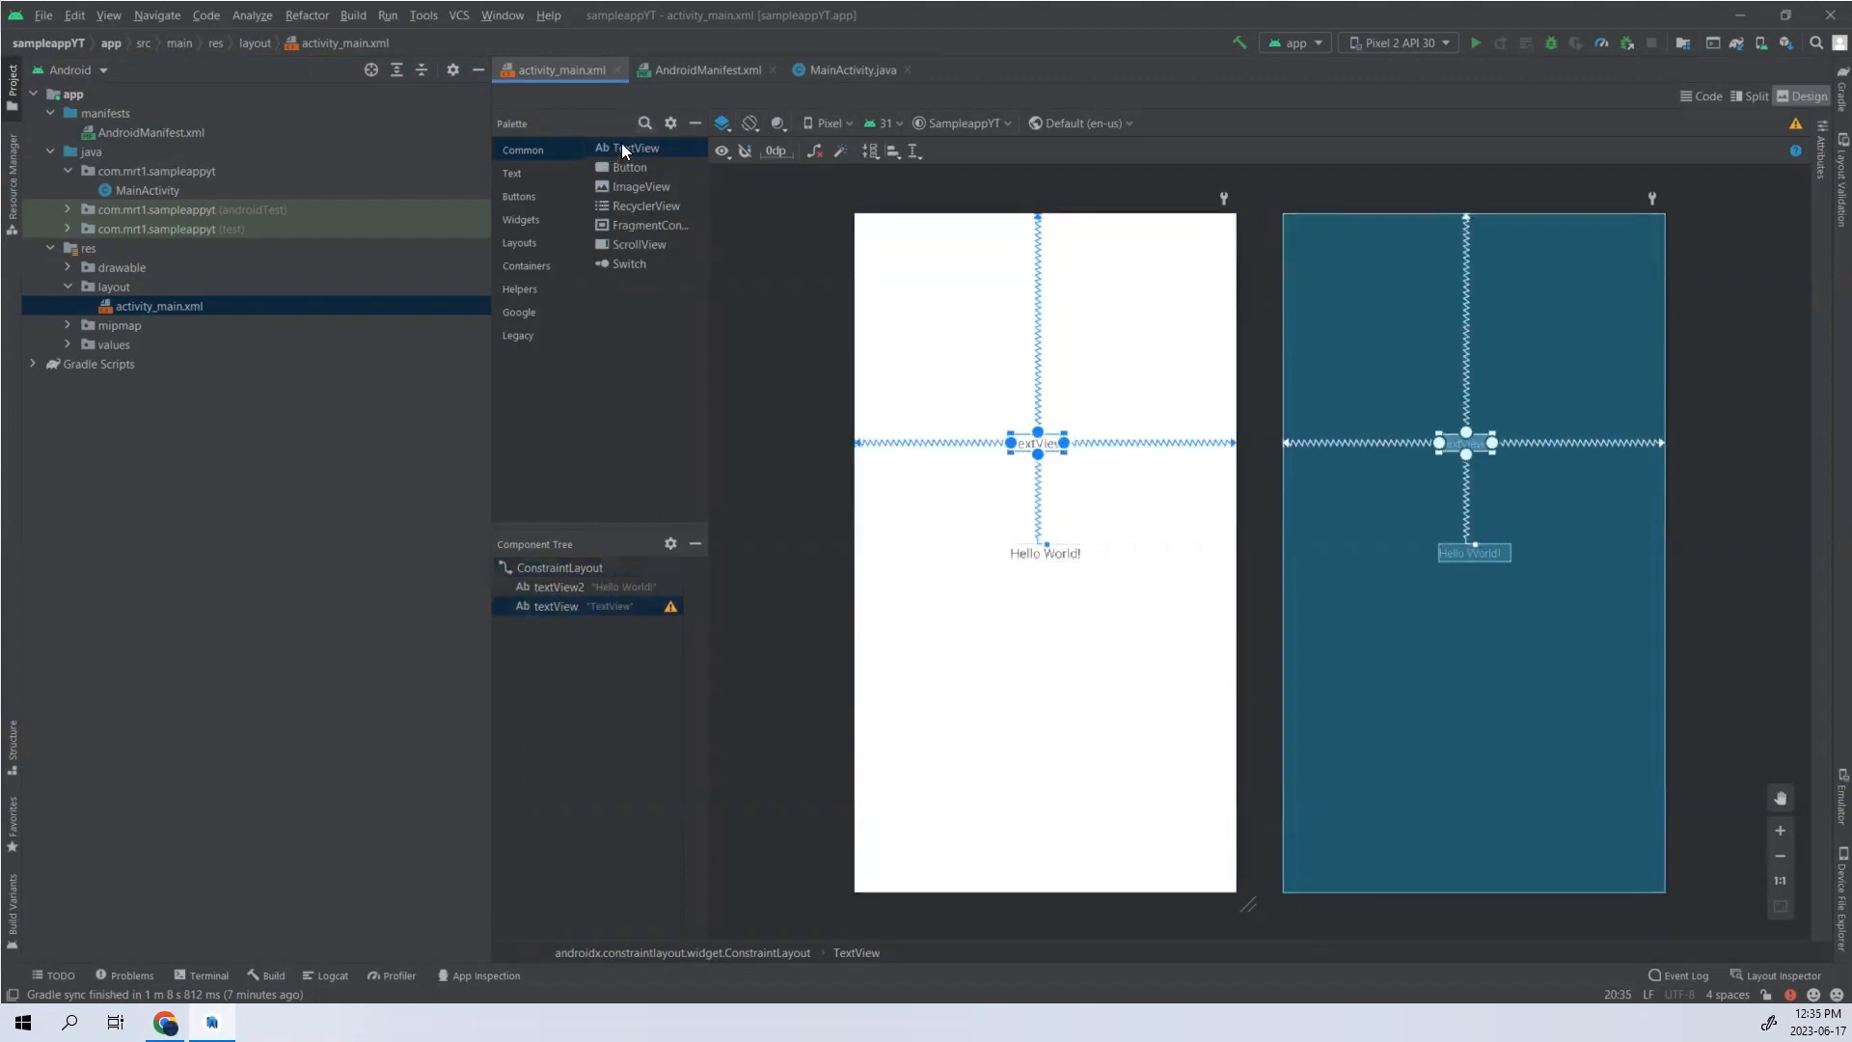
left_click_drag(622, 144, 856, 421)
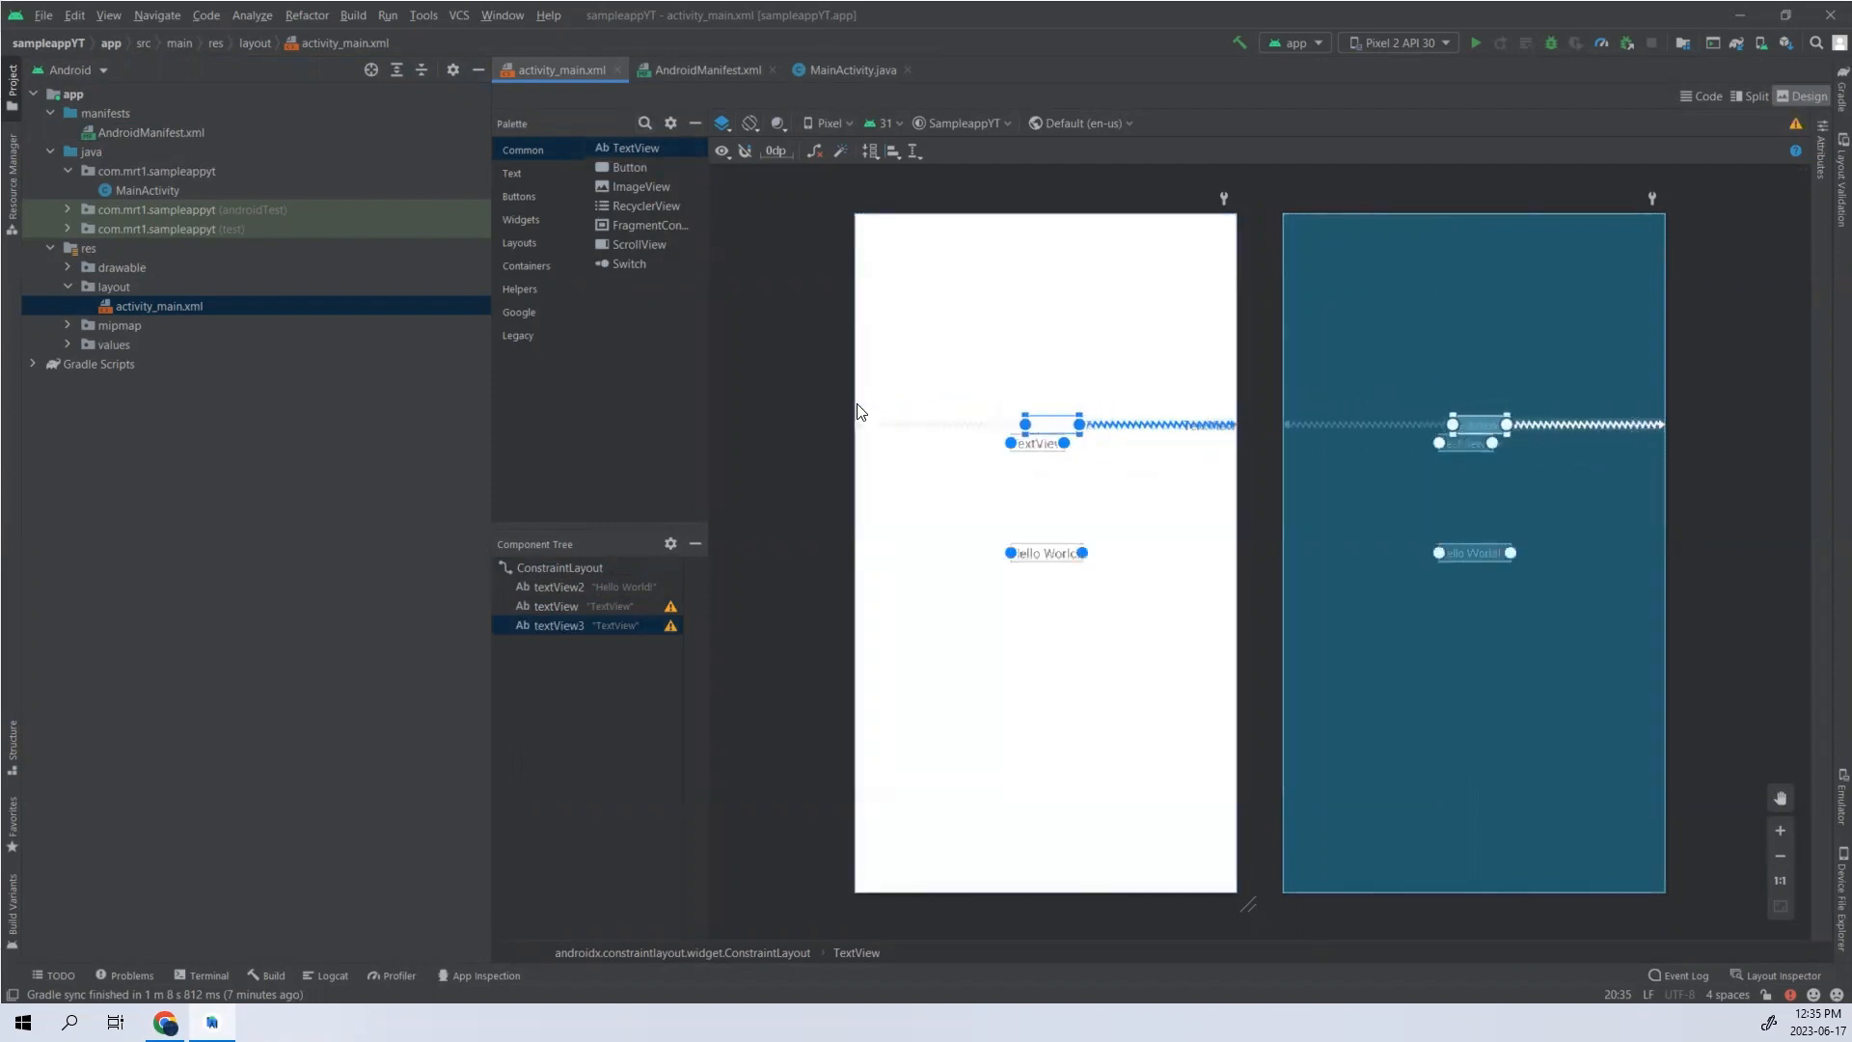
left_click(1040, 407)
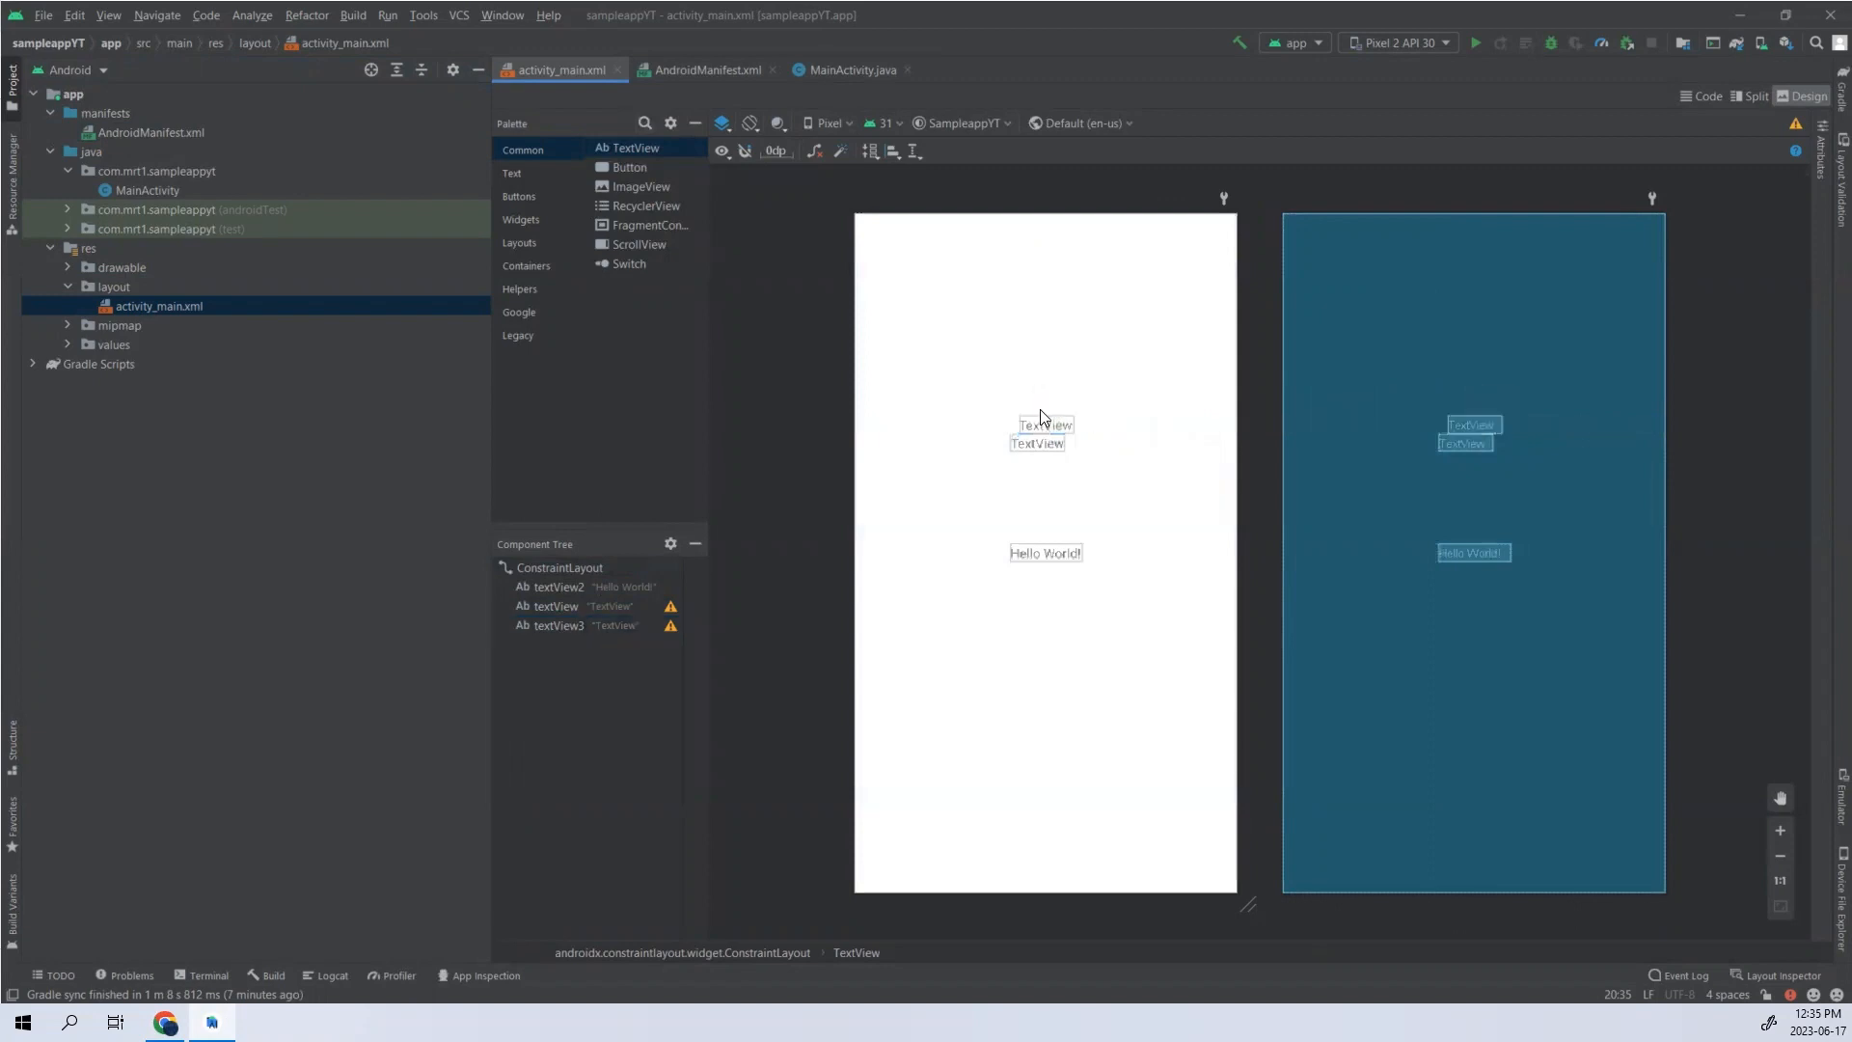
left_click(1044, 421)
left_click_drag(1046, 413, 1033, 216)
left_click(1069, 411)
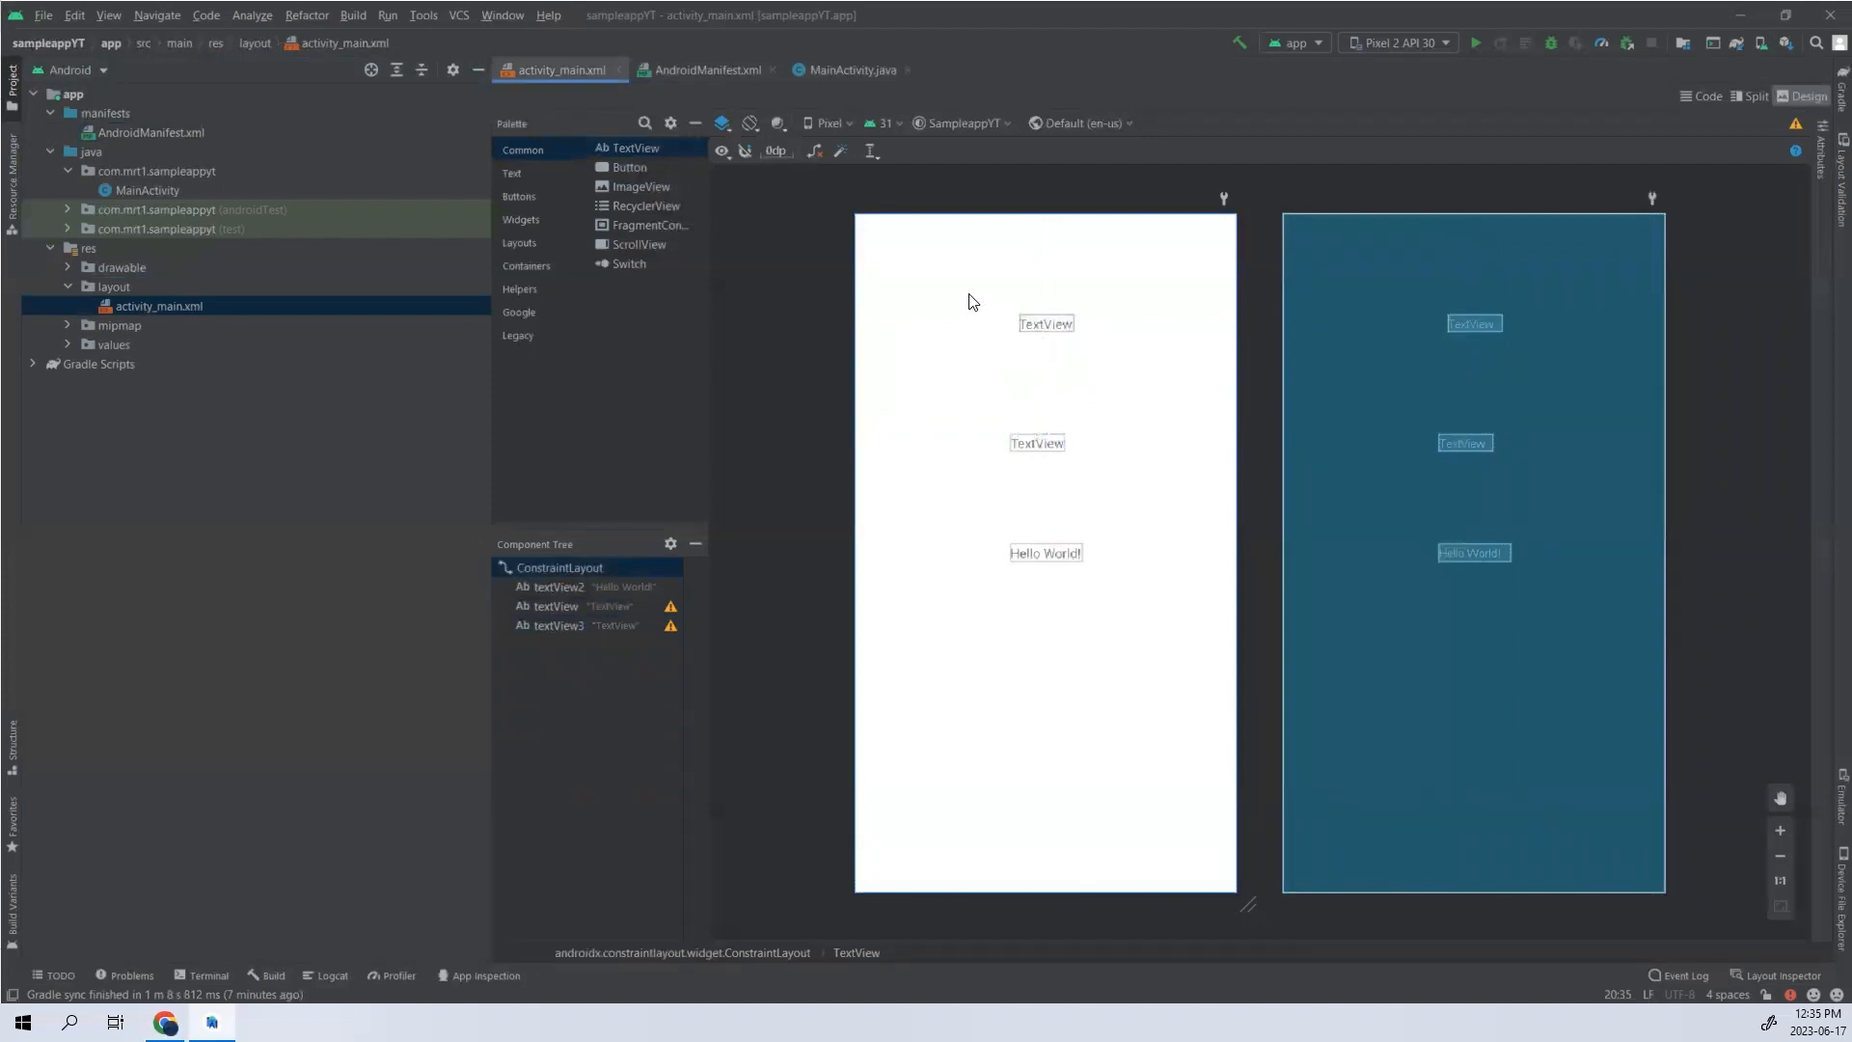
- Examine the layout's XML code, including the text and constraint attributes of the TextView elements
left_click(1707, 99)
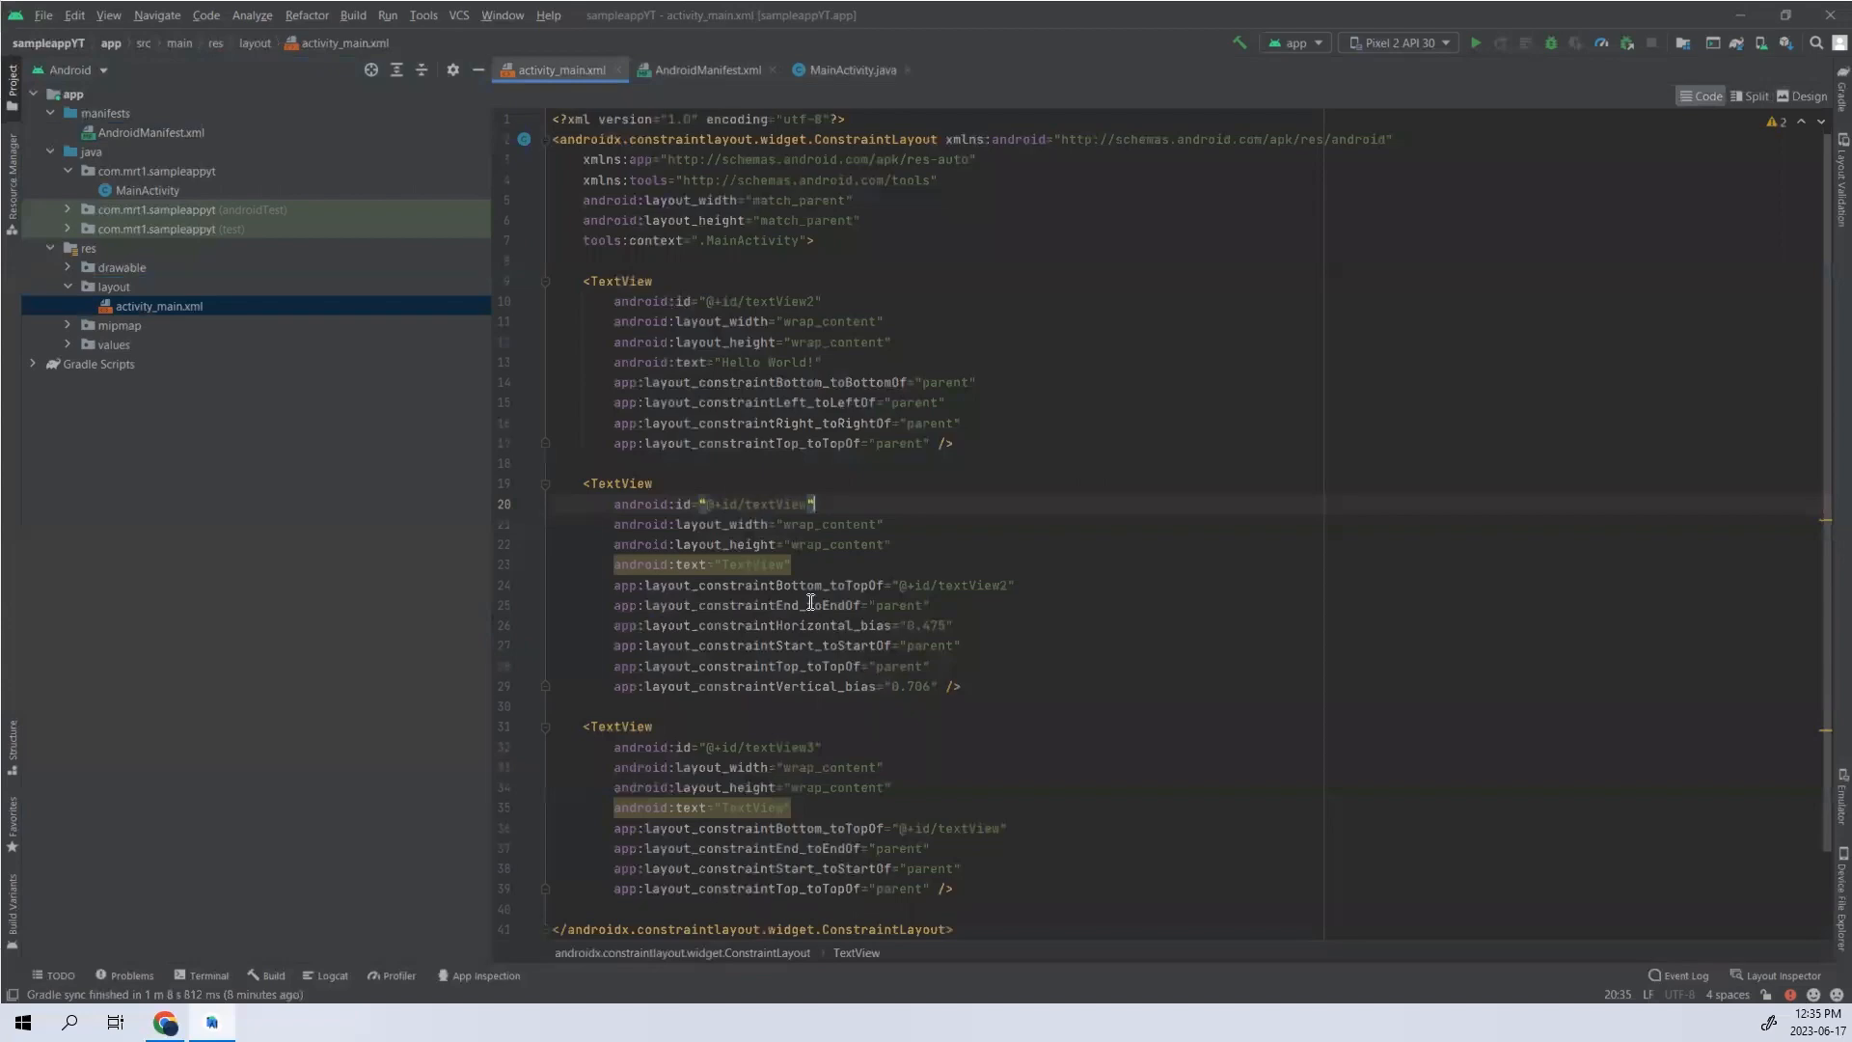
left_click_drag(729, 362, 815, 362)
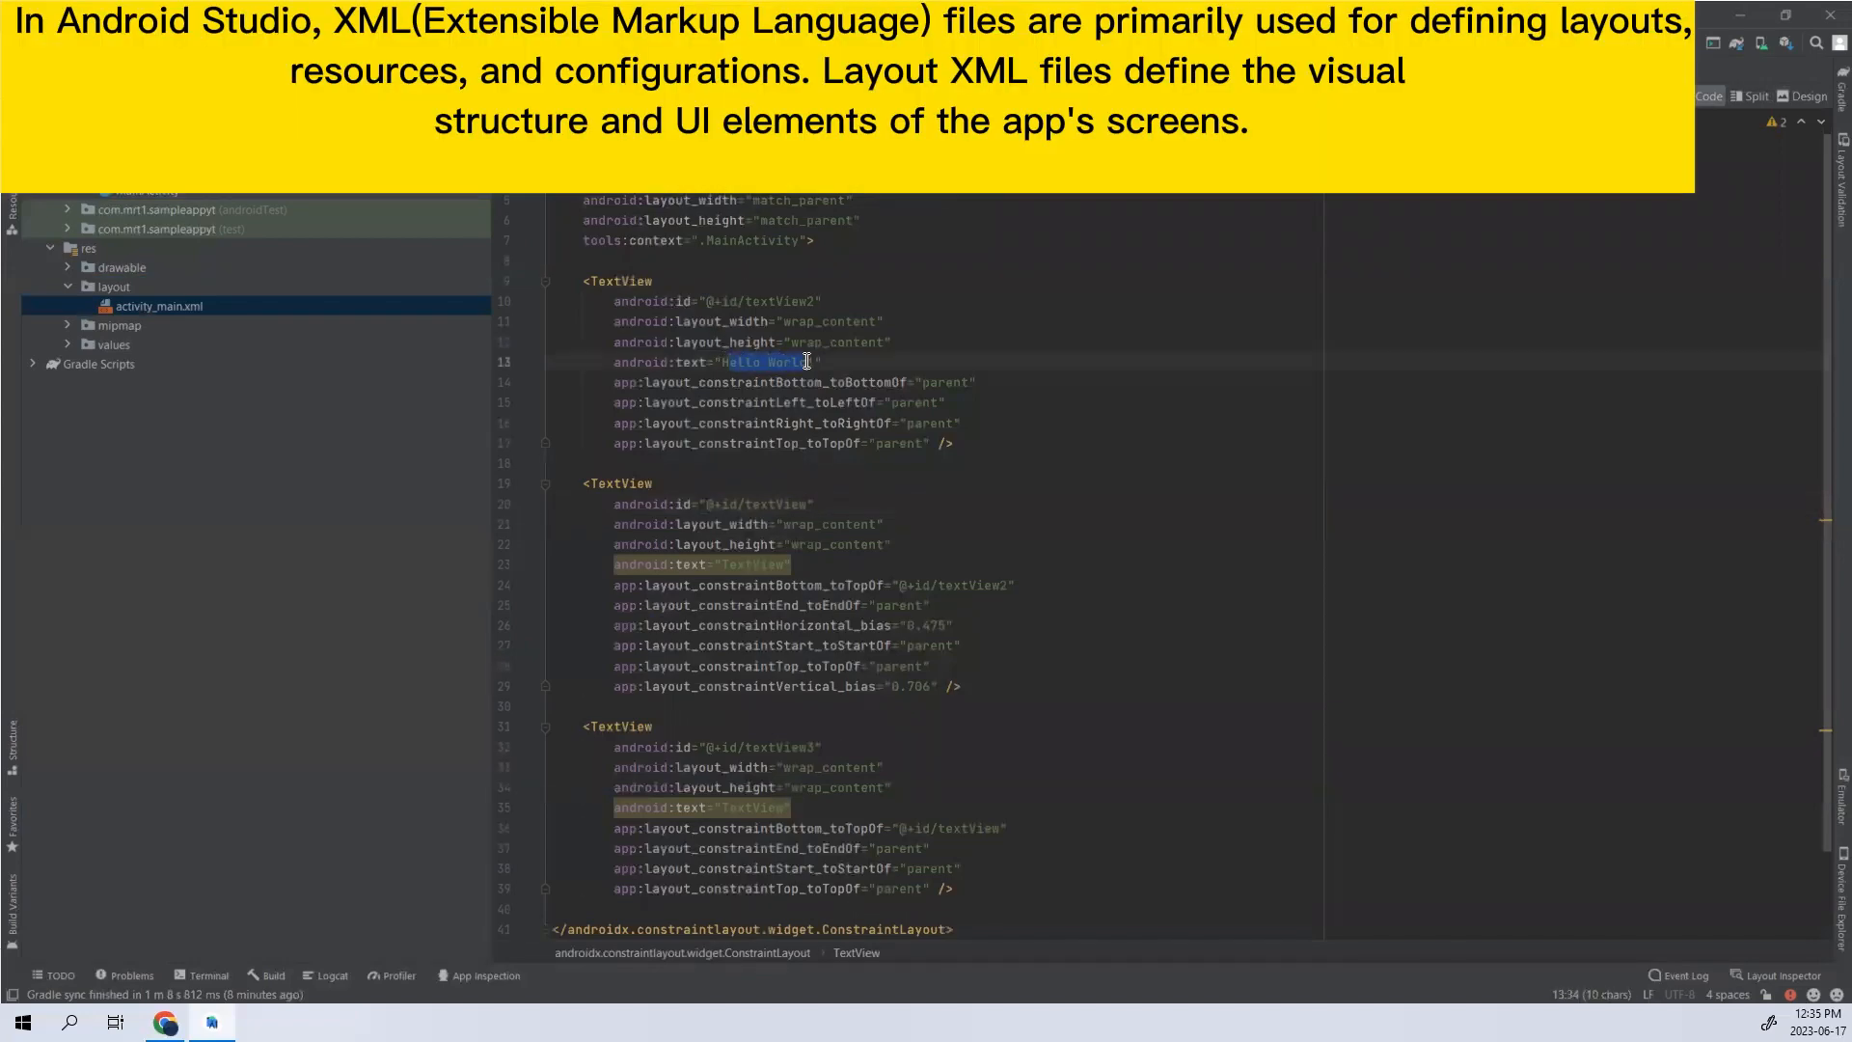
scroll(978, 456, "down", 2)
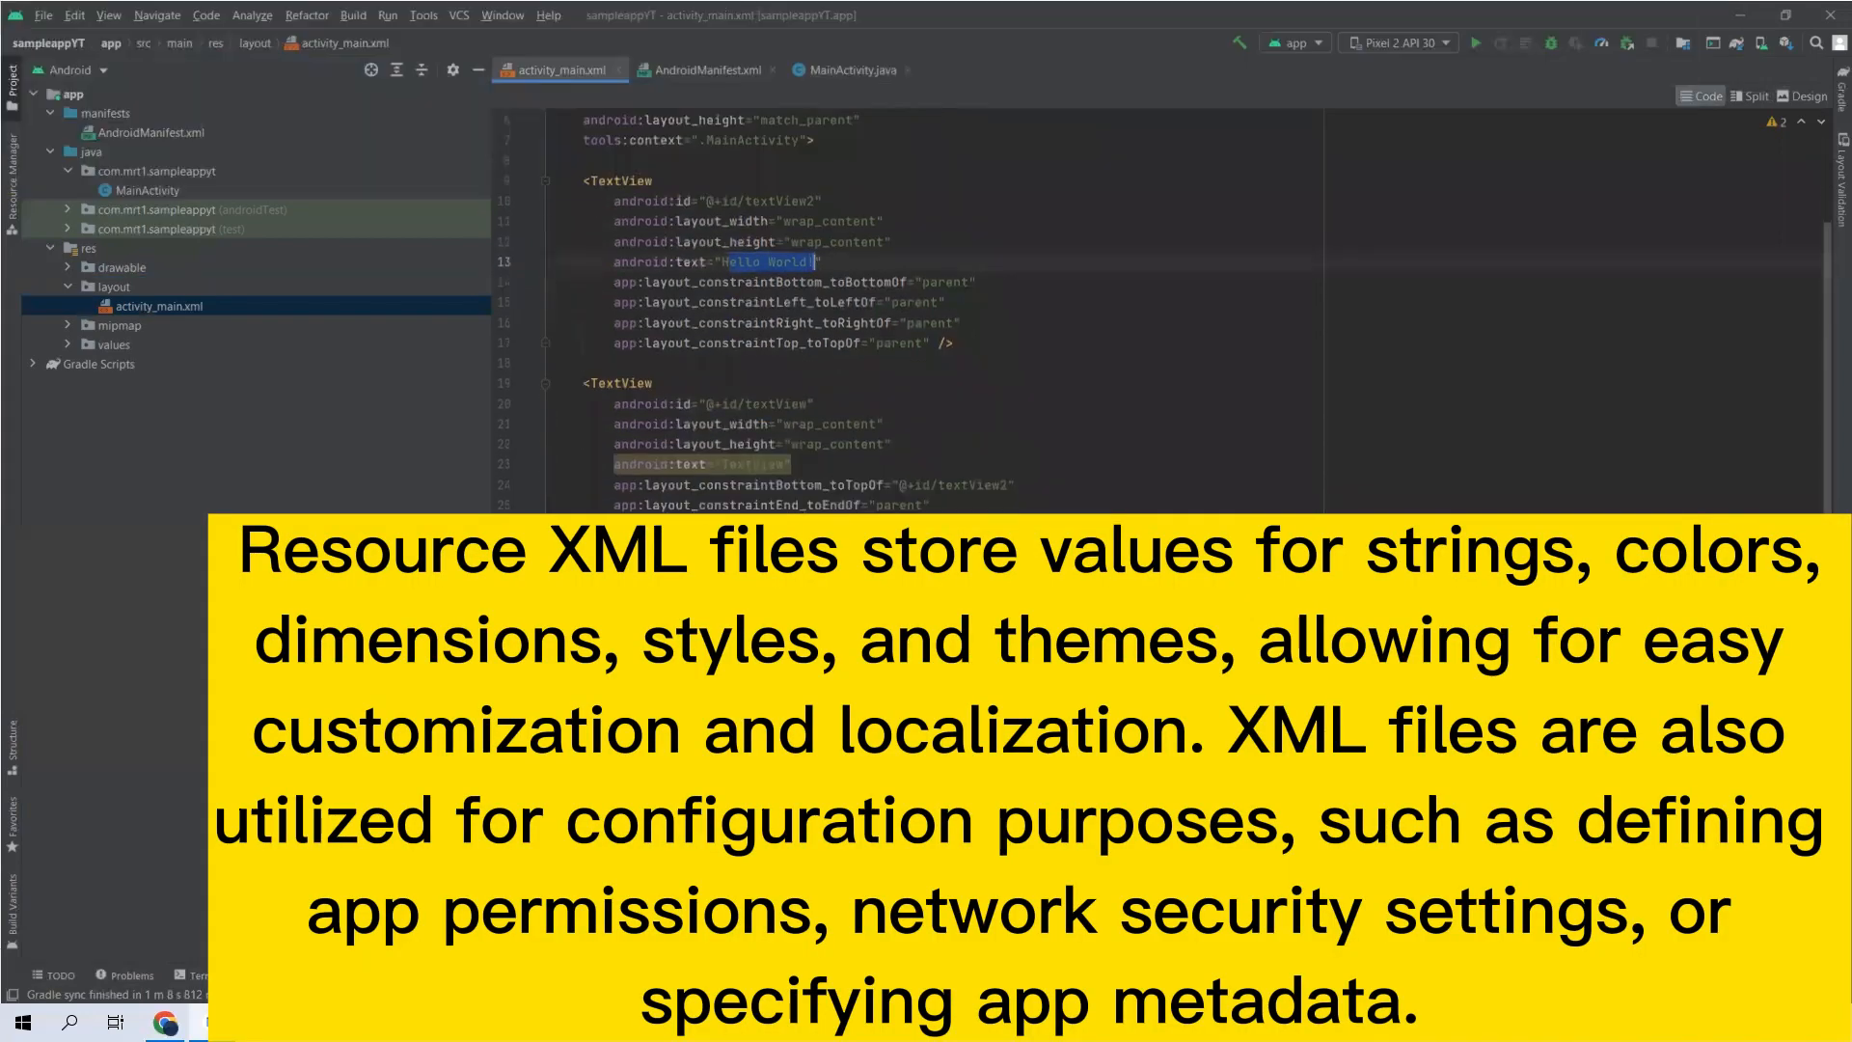
left_click_drag(965, 547, 571, 371)
left_click_drag(1001, 788, 666, 416)
left_click(754, 562)
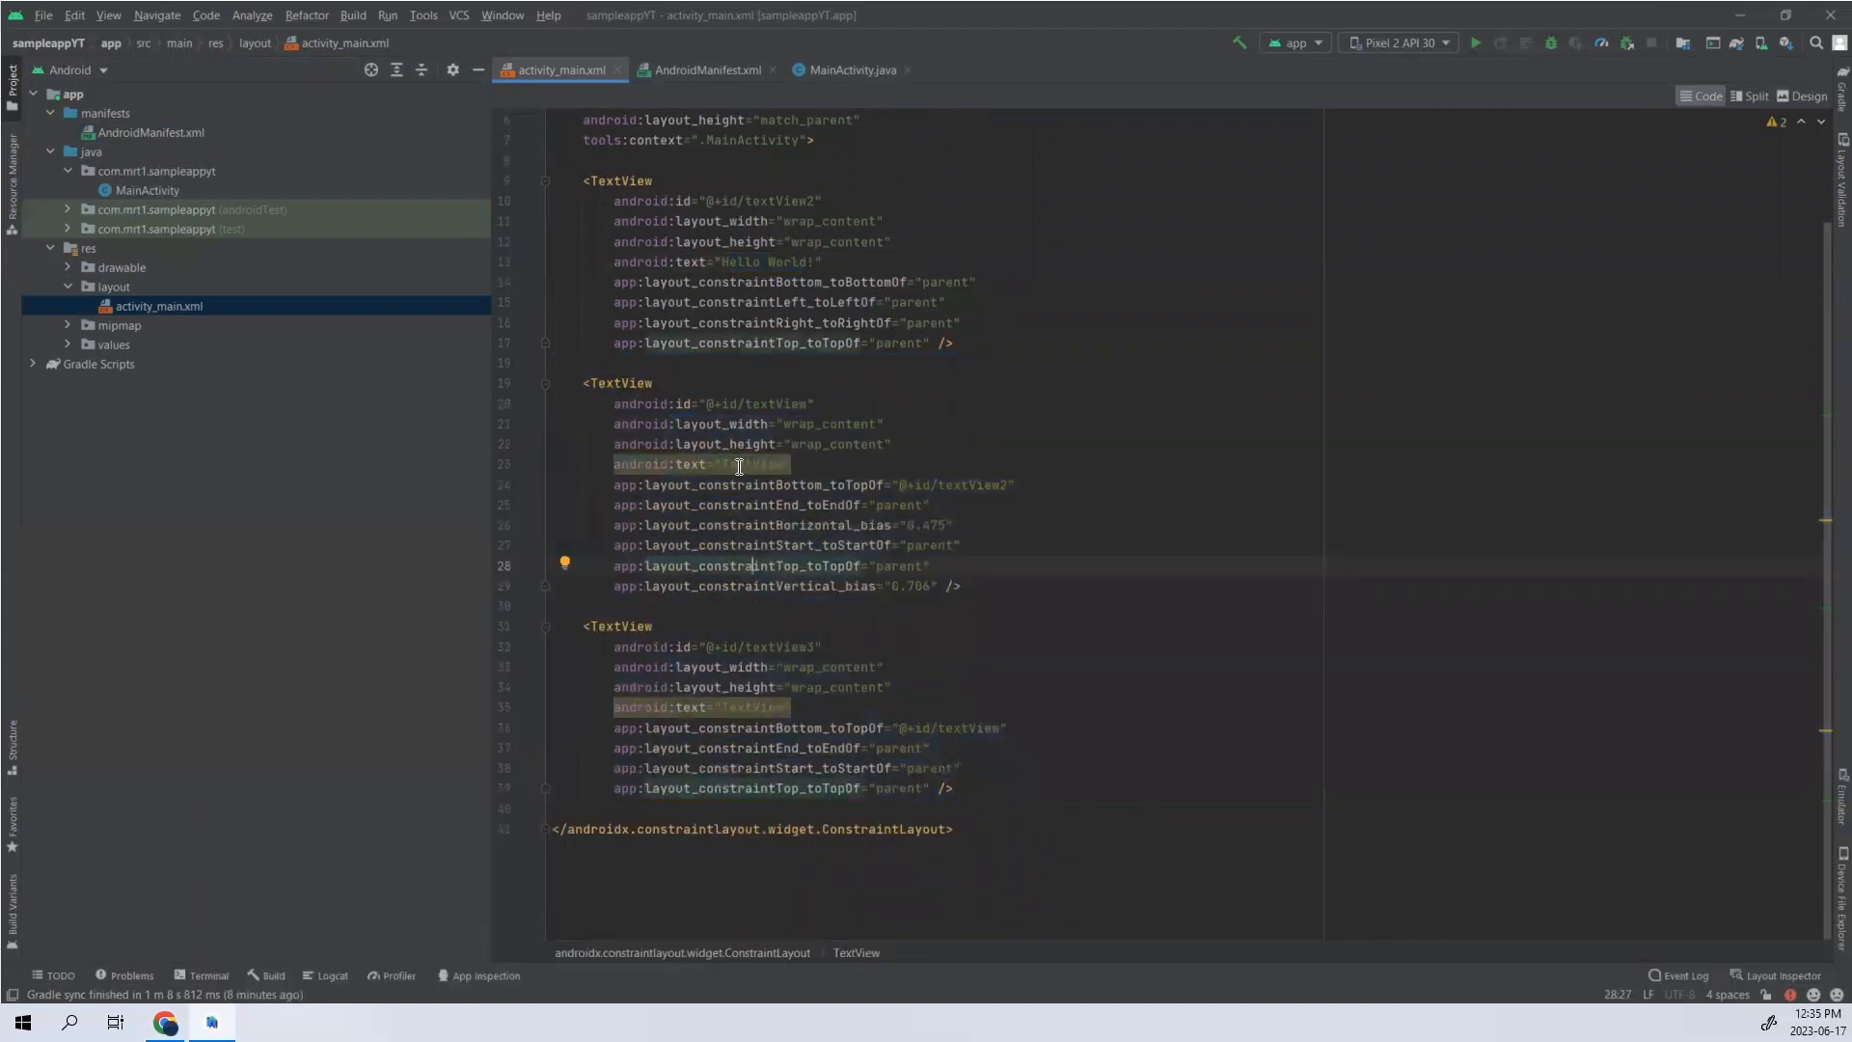
mouse_move(785, 471)
left_click_drag(785, 467, 729, 465)
scroll(753, 589, "up", 3)
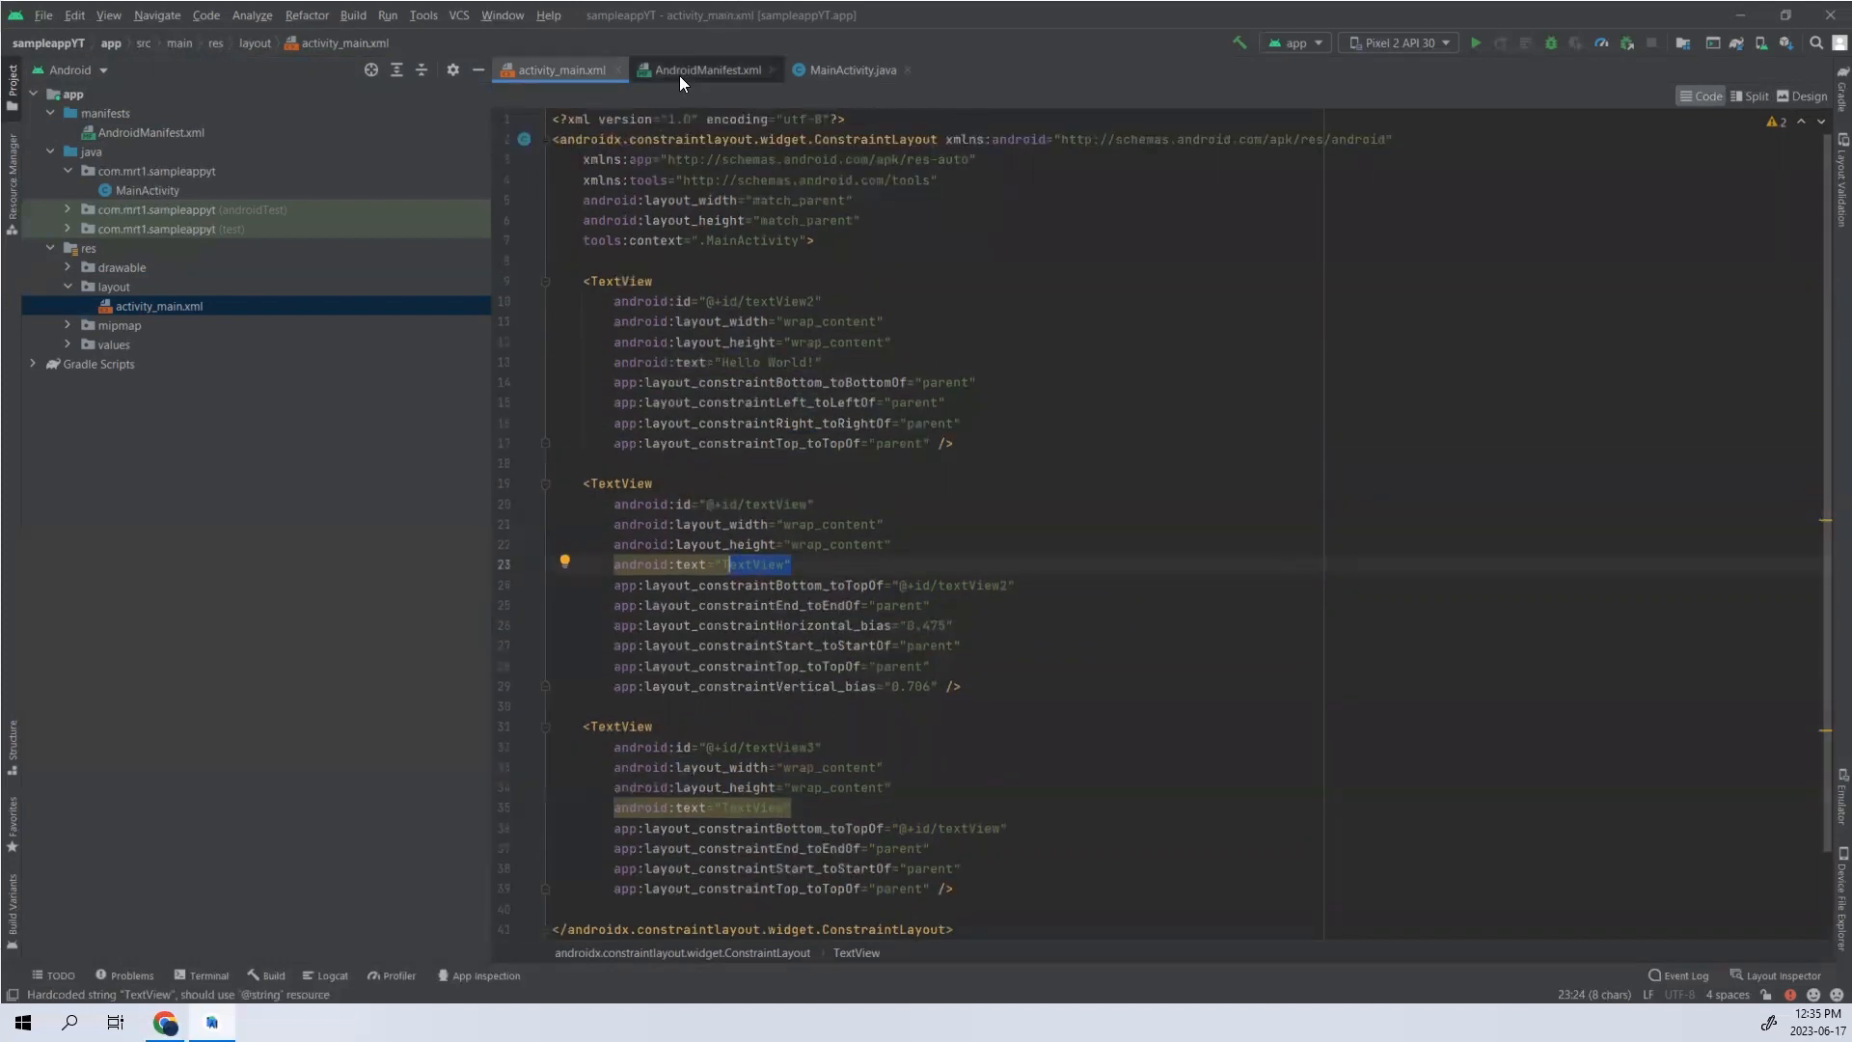
- Examine the roundIcon attribute in AndroidManifest.xml and the image choices offered for the roundIcon and icon attributes
left_click(733, 70)
left_click(847, 67)
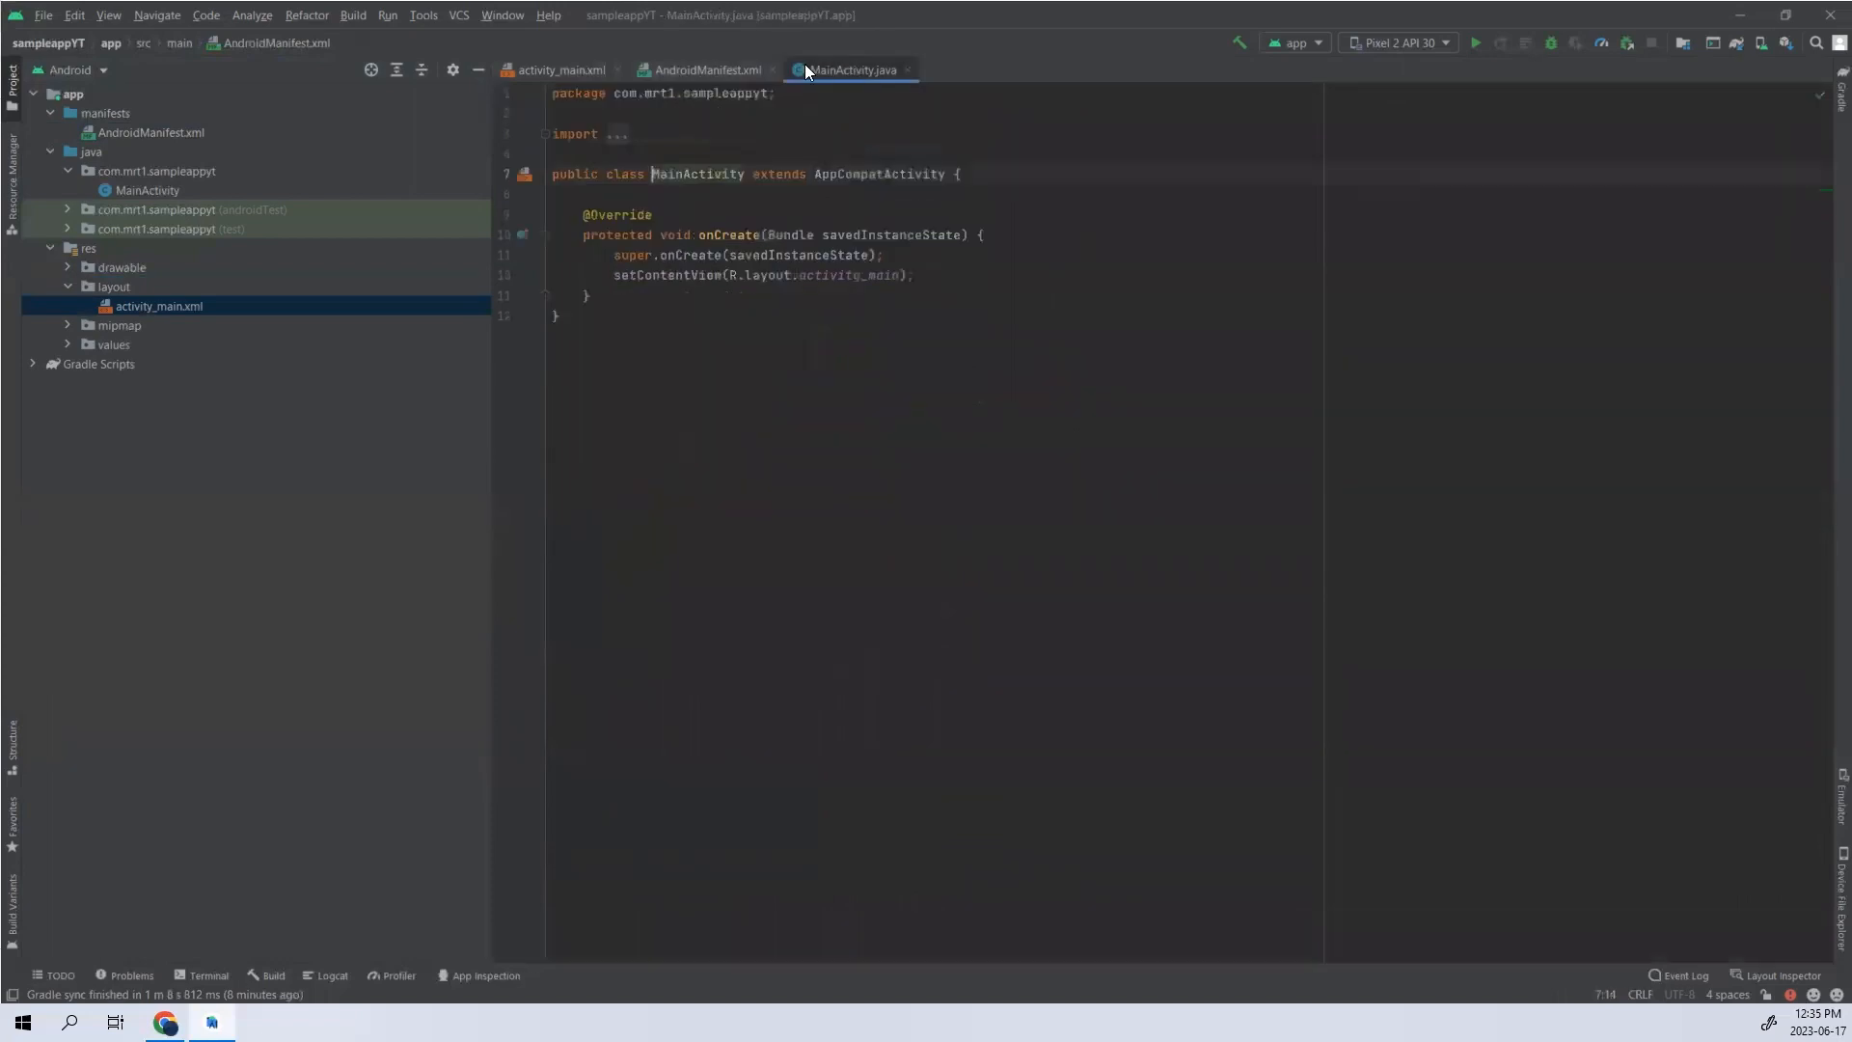
left_click(726, 65)
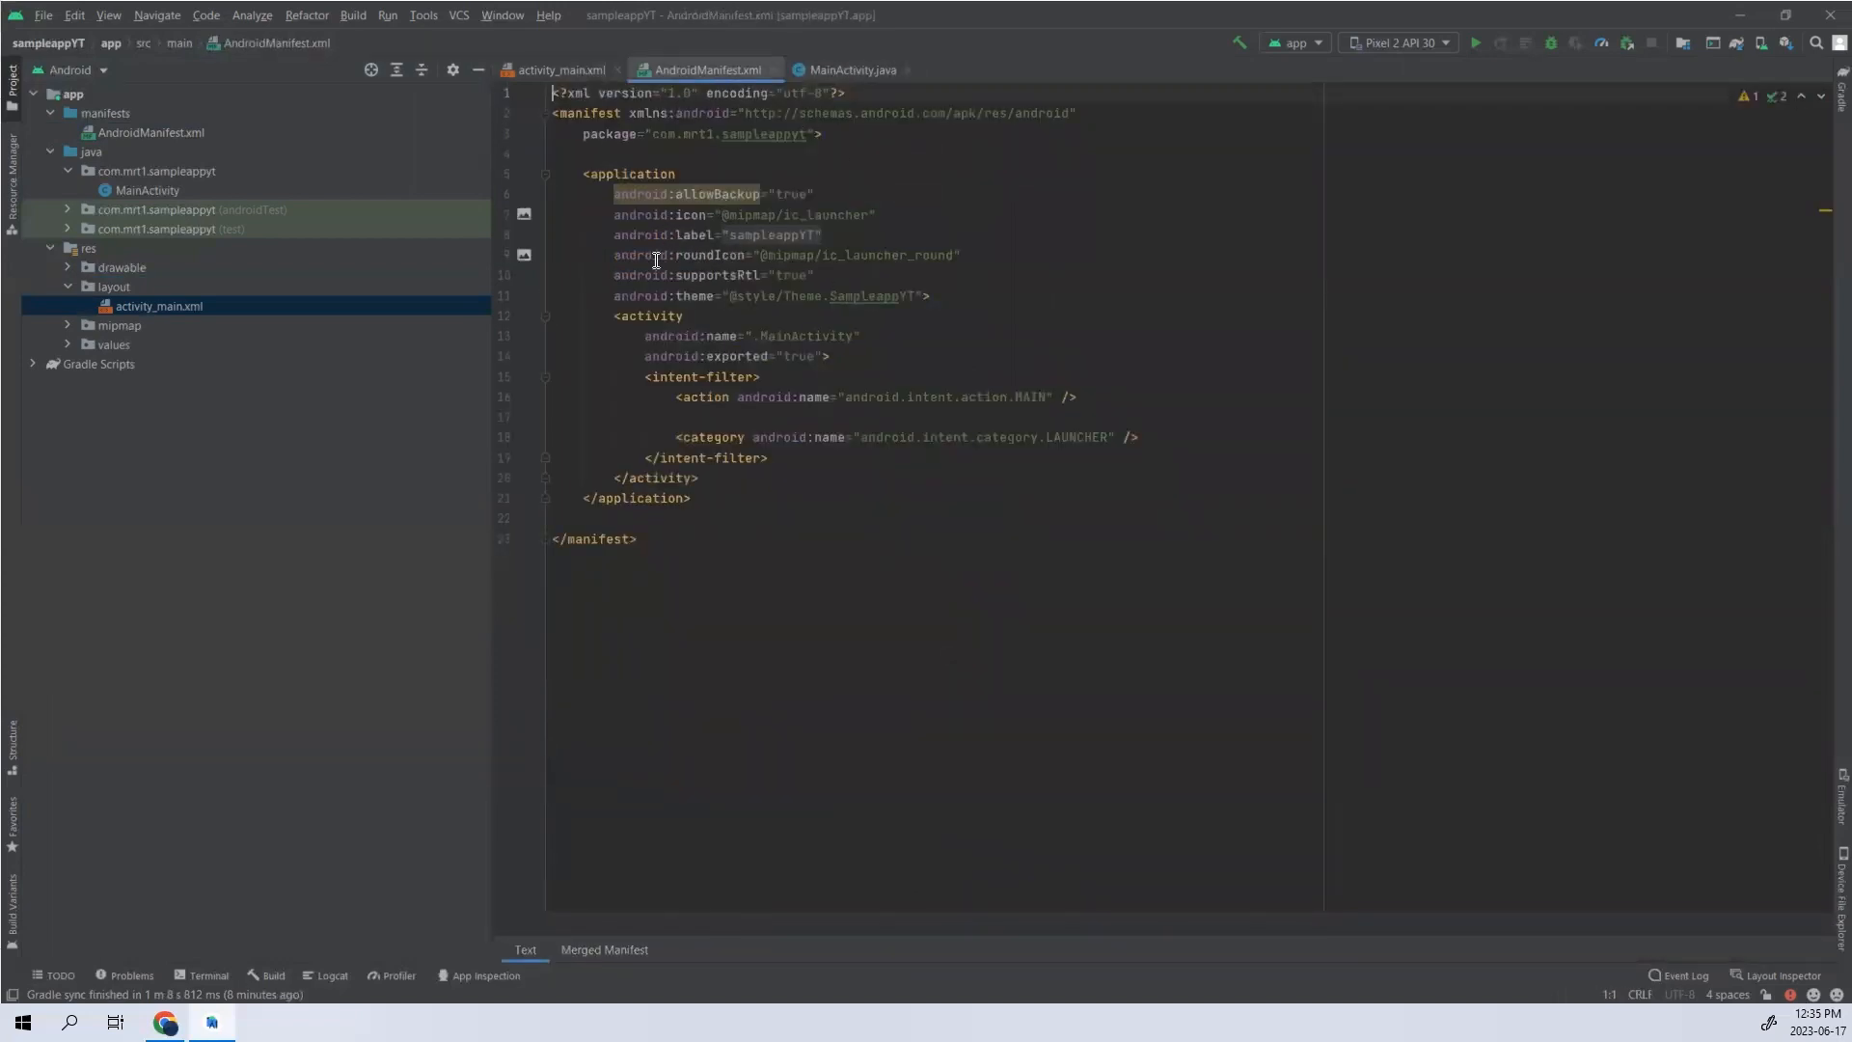
left_click(615, 255)
left_click_drag(616, 255, 963, 250)
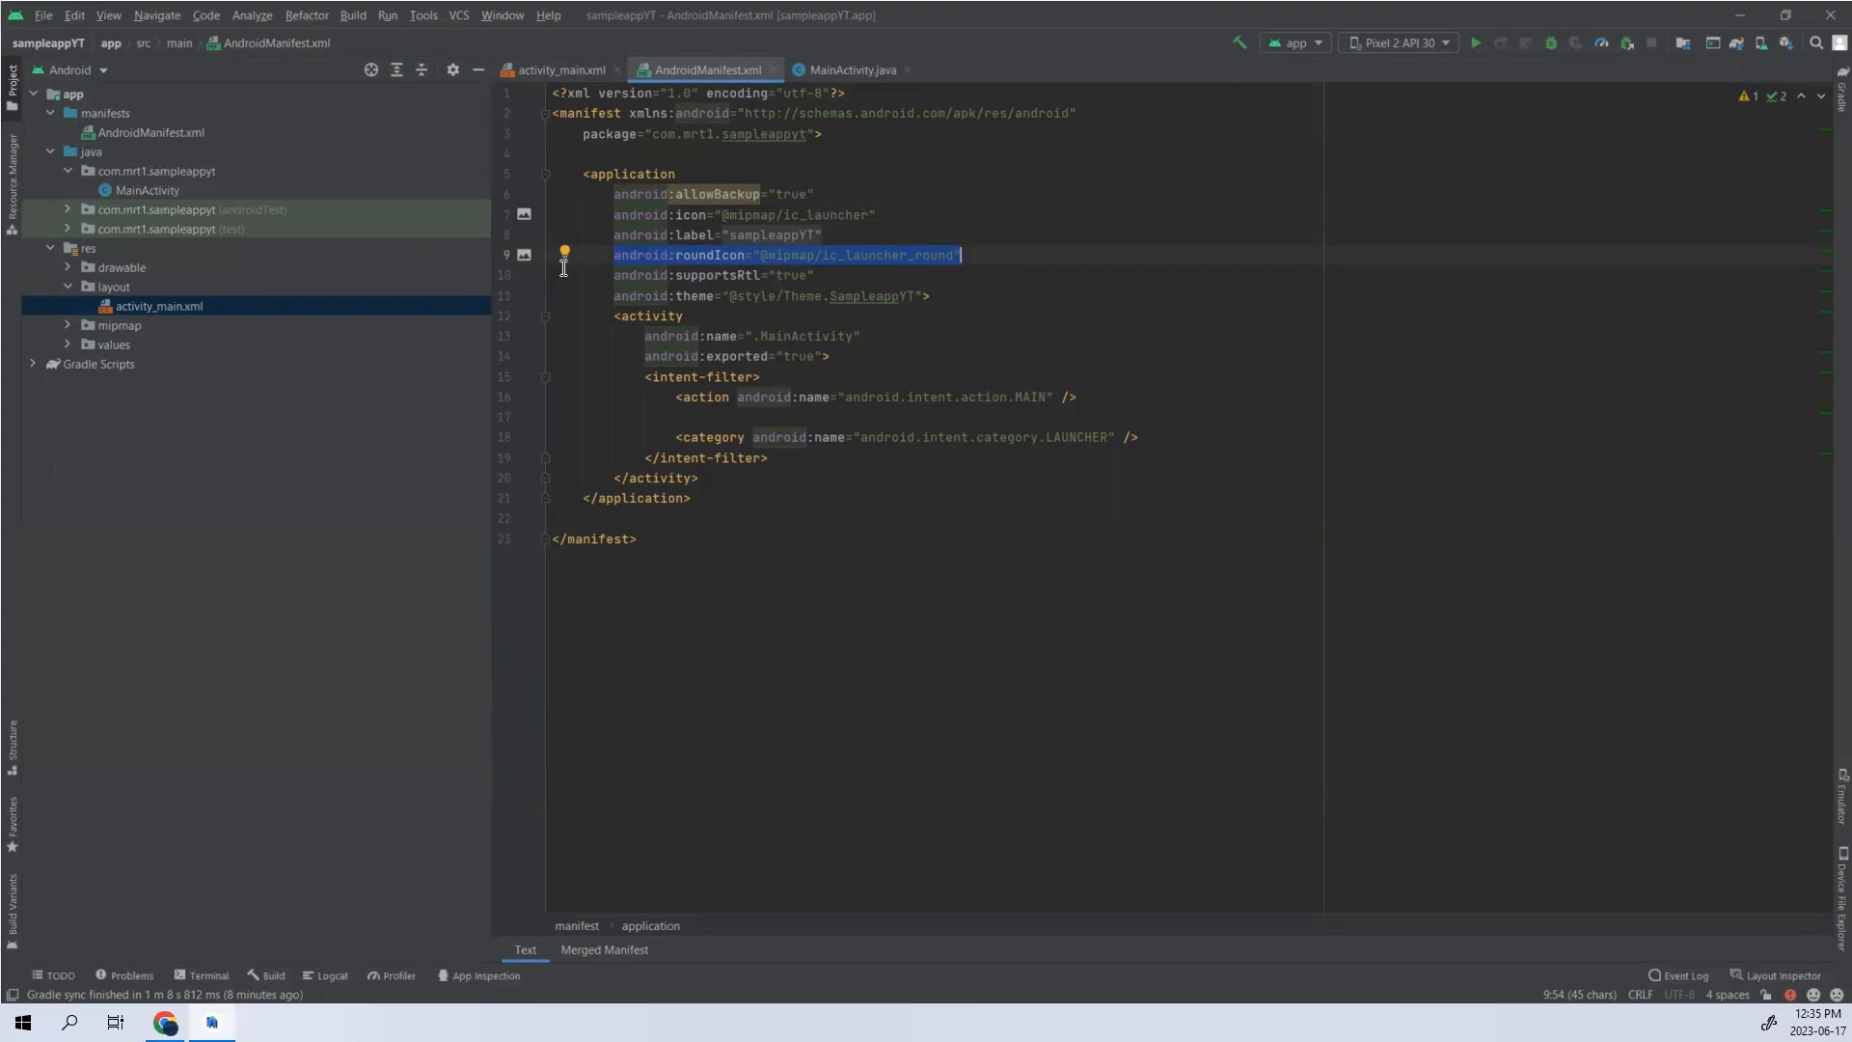
left_click(524, 254)
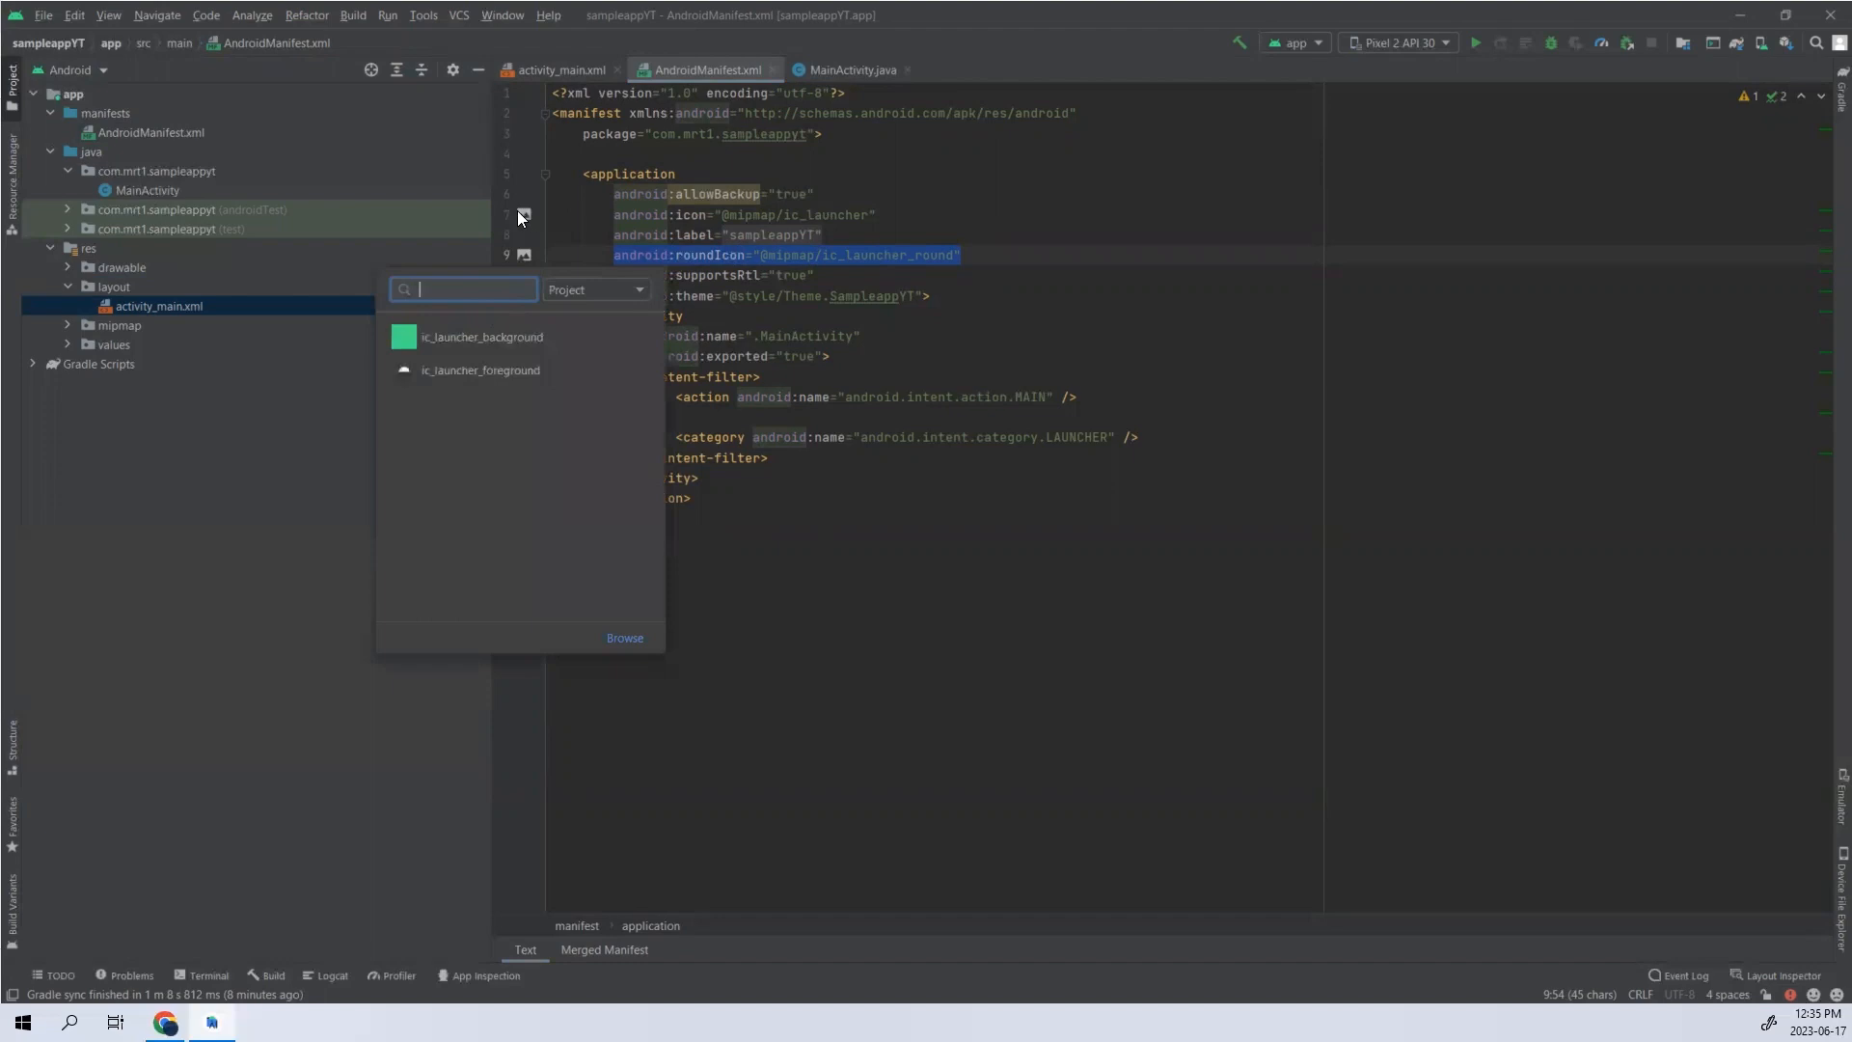
left_click(520, 213)
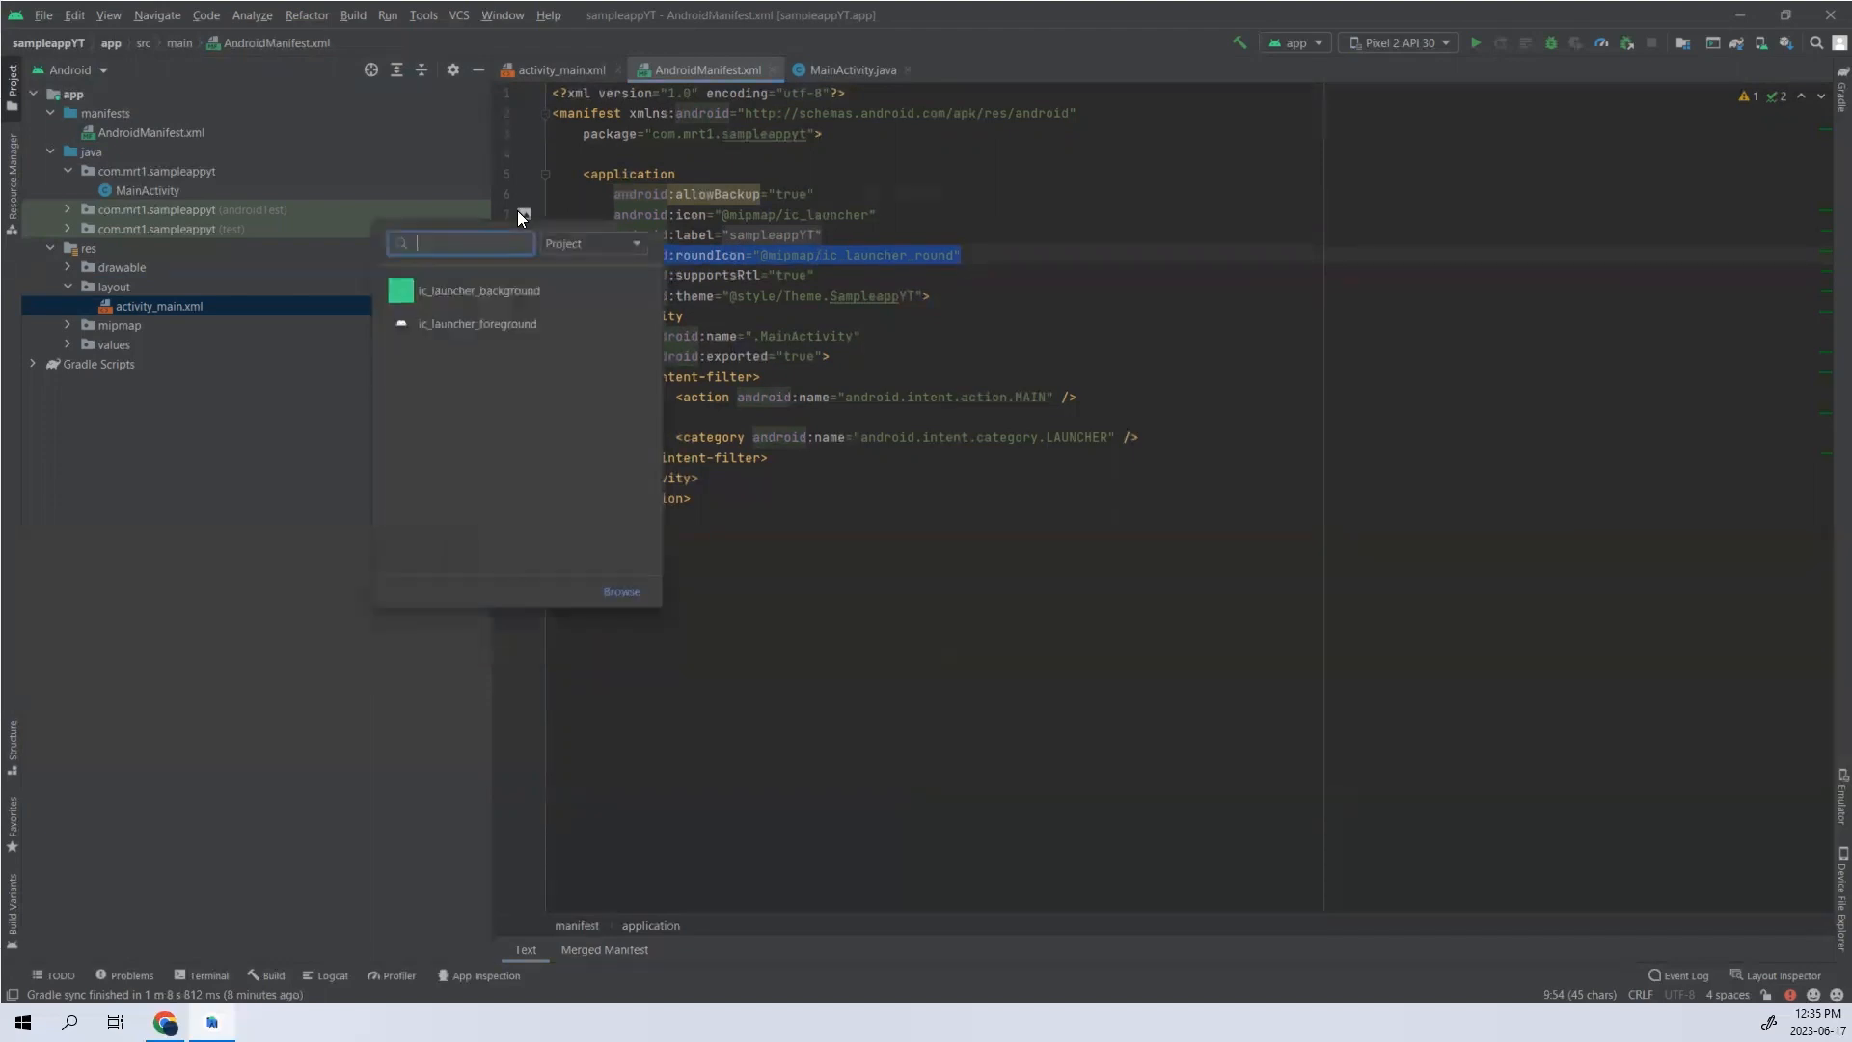
- Expand the drawable, mipmap and ic_launcher folders under res to examine the icon files behind the manifest's roundIcon attribute
left_click(1174, 314)
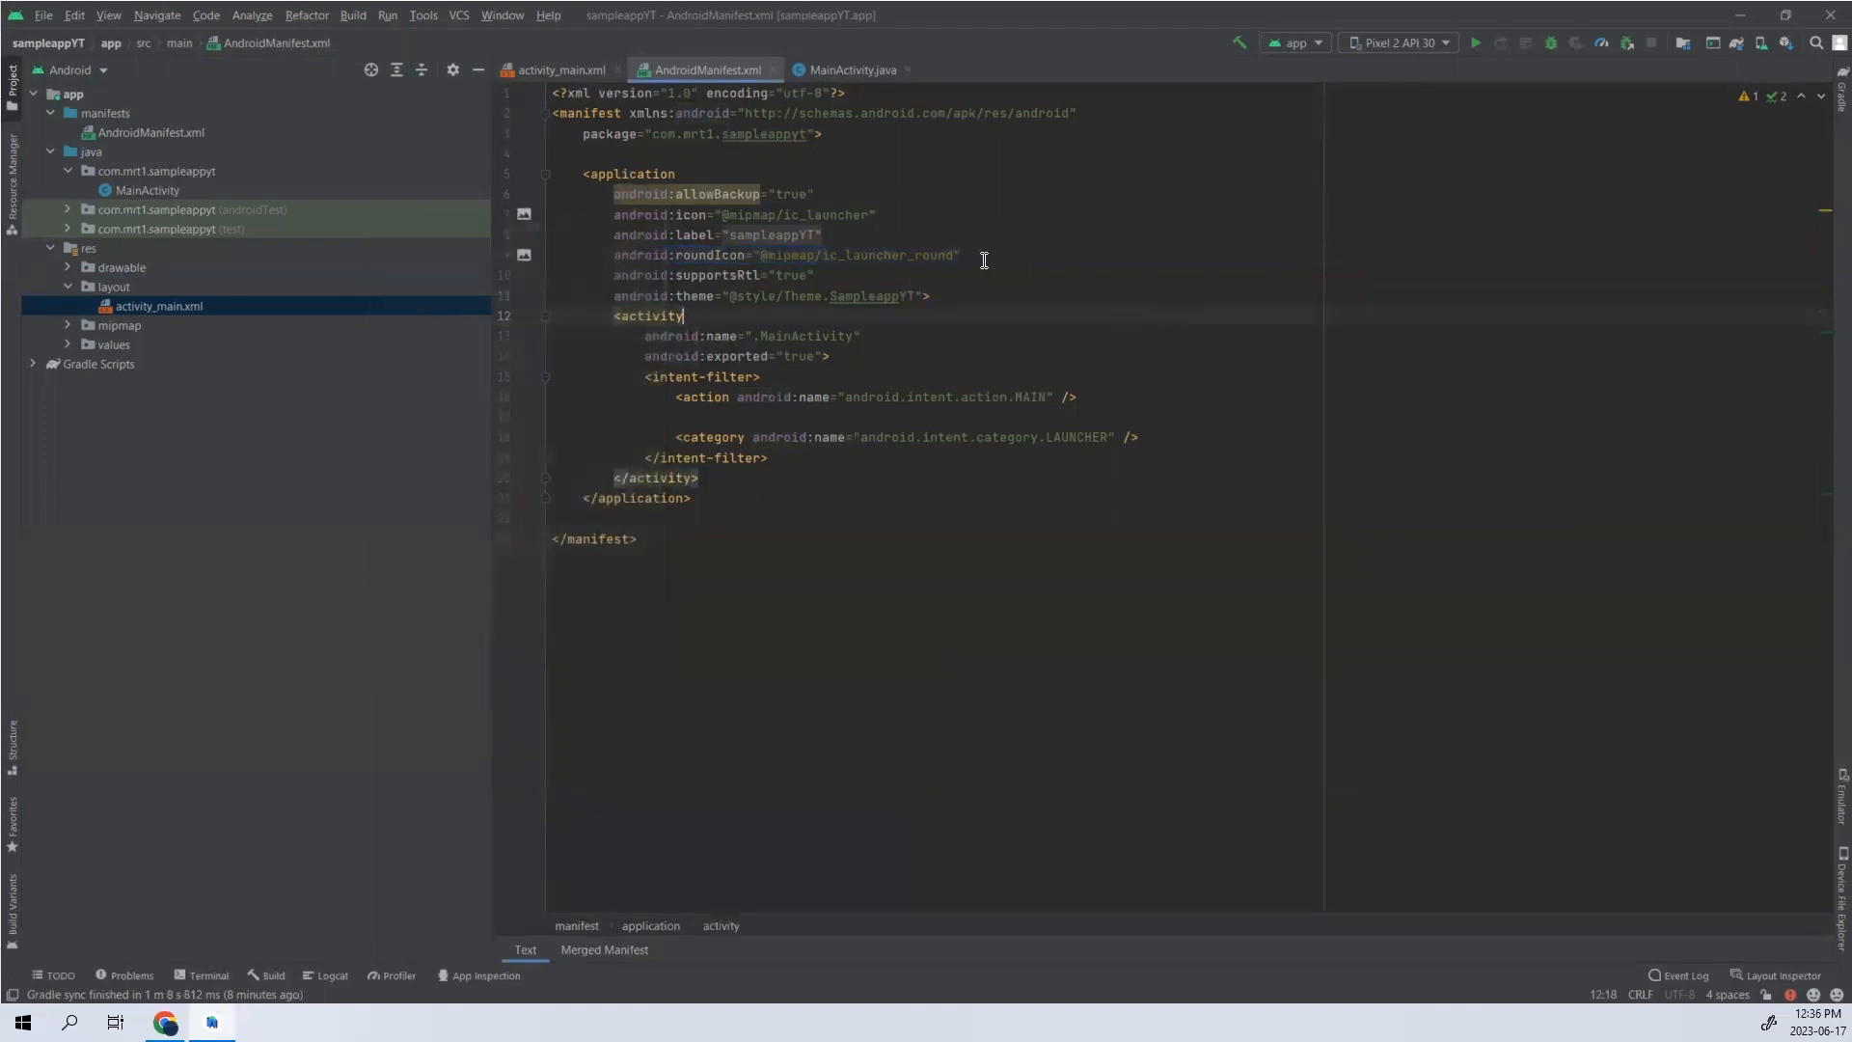
left_click_drag(984, 257, 830, 255)
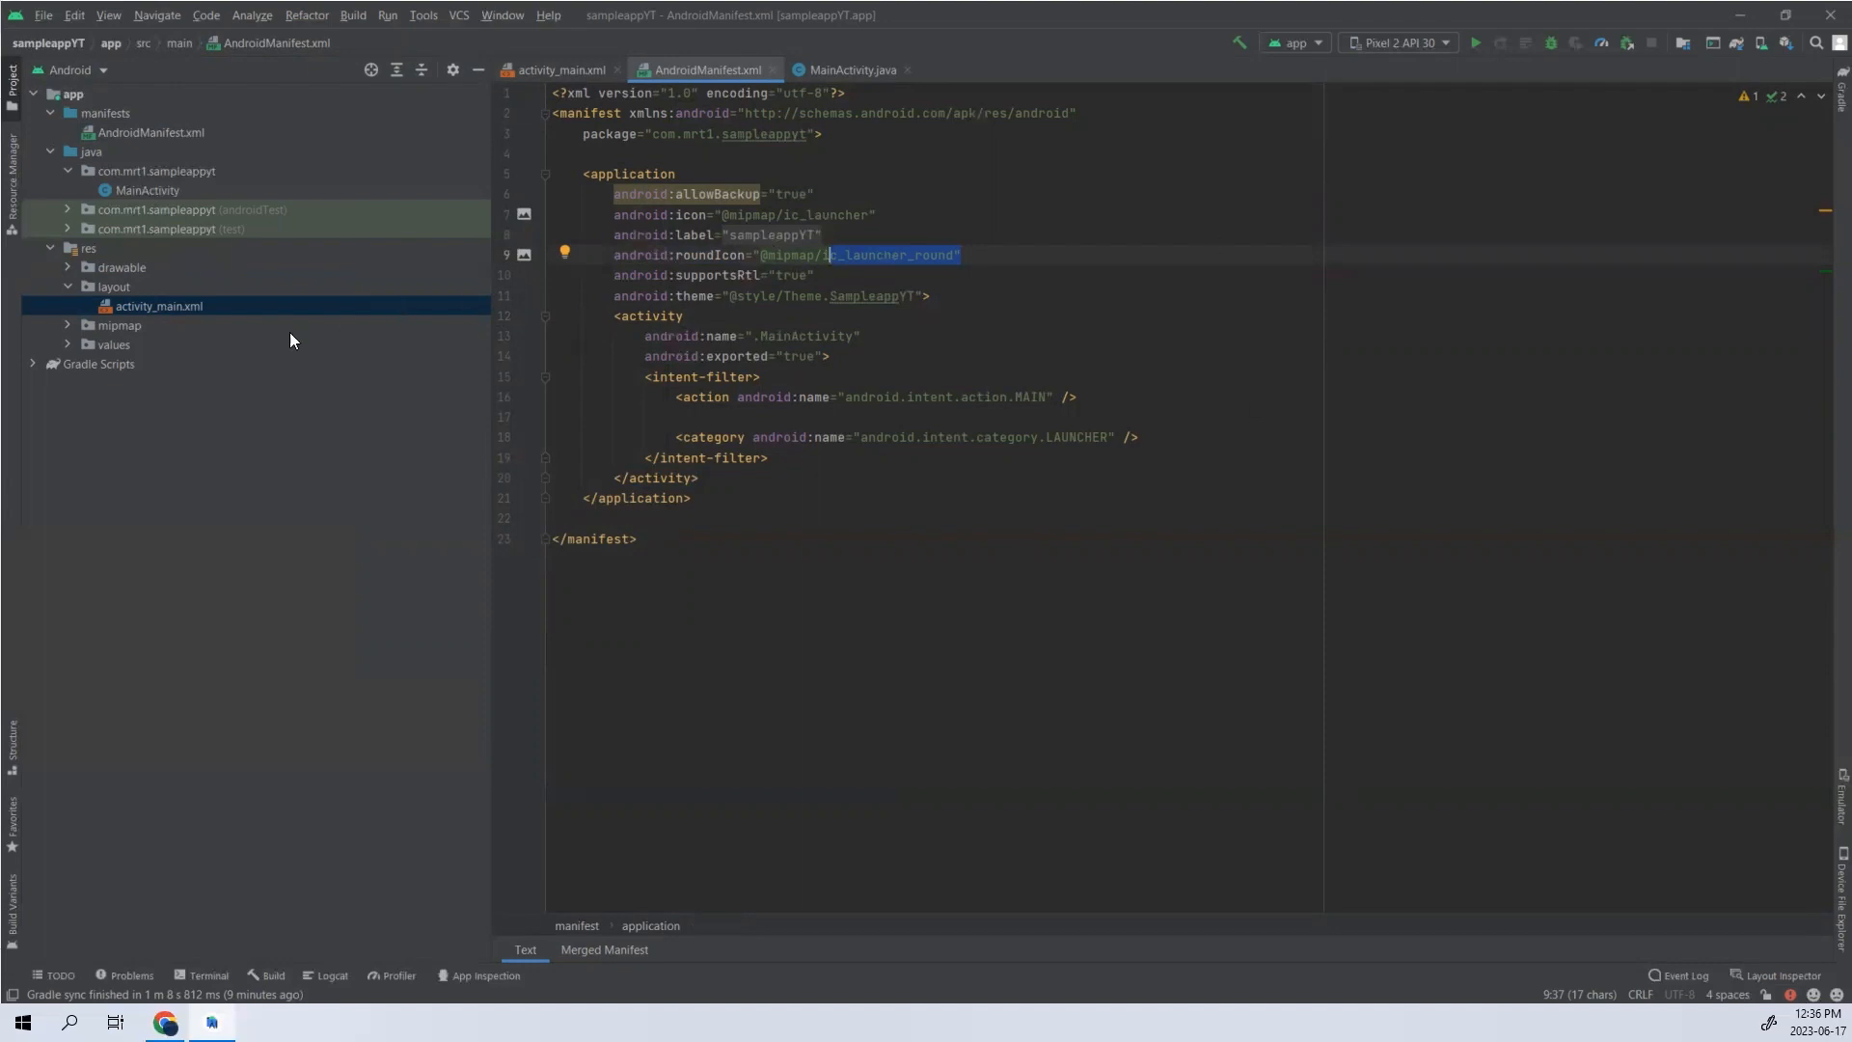
left_click(67, 266)
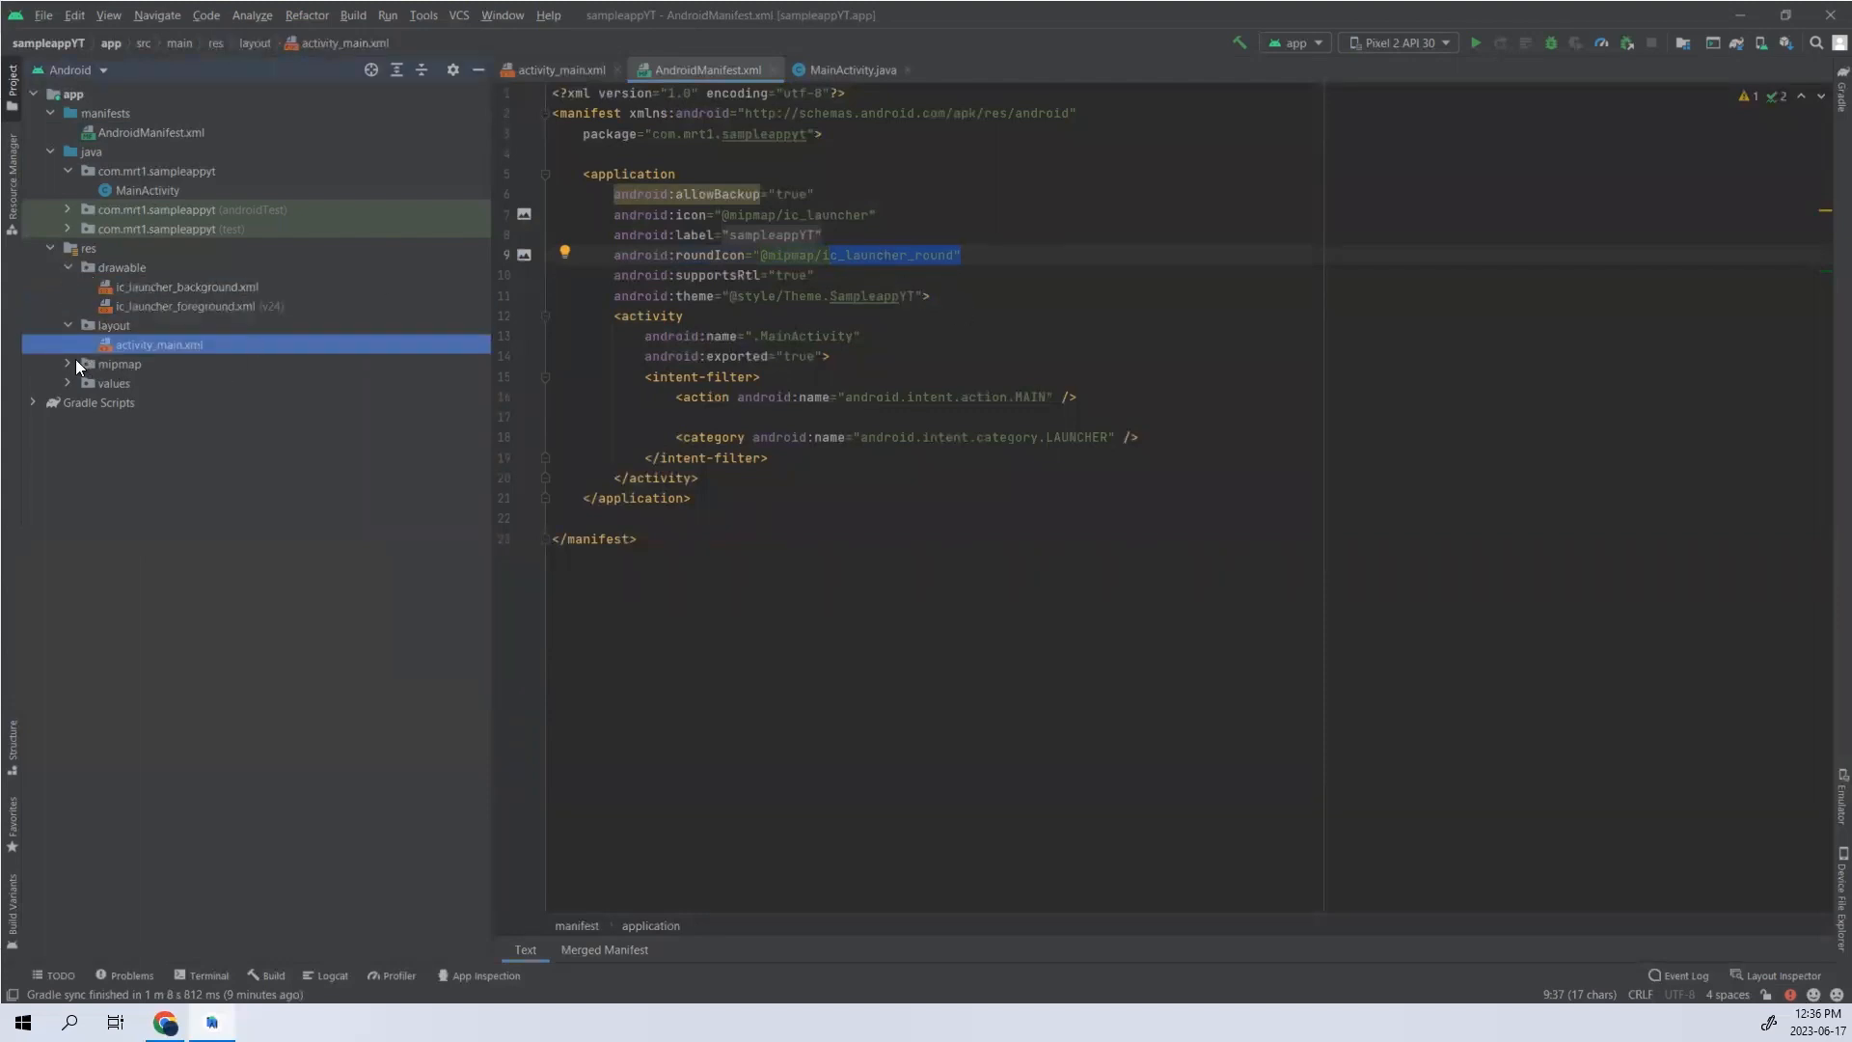
left_click(67, 364)
left_click(85, 383)
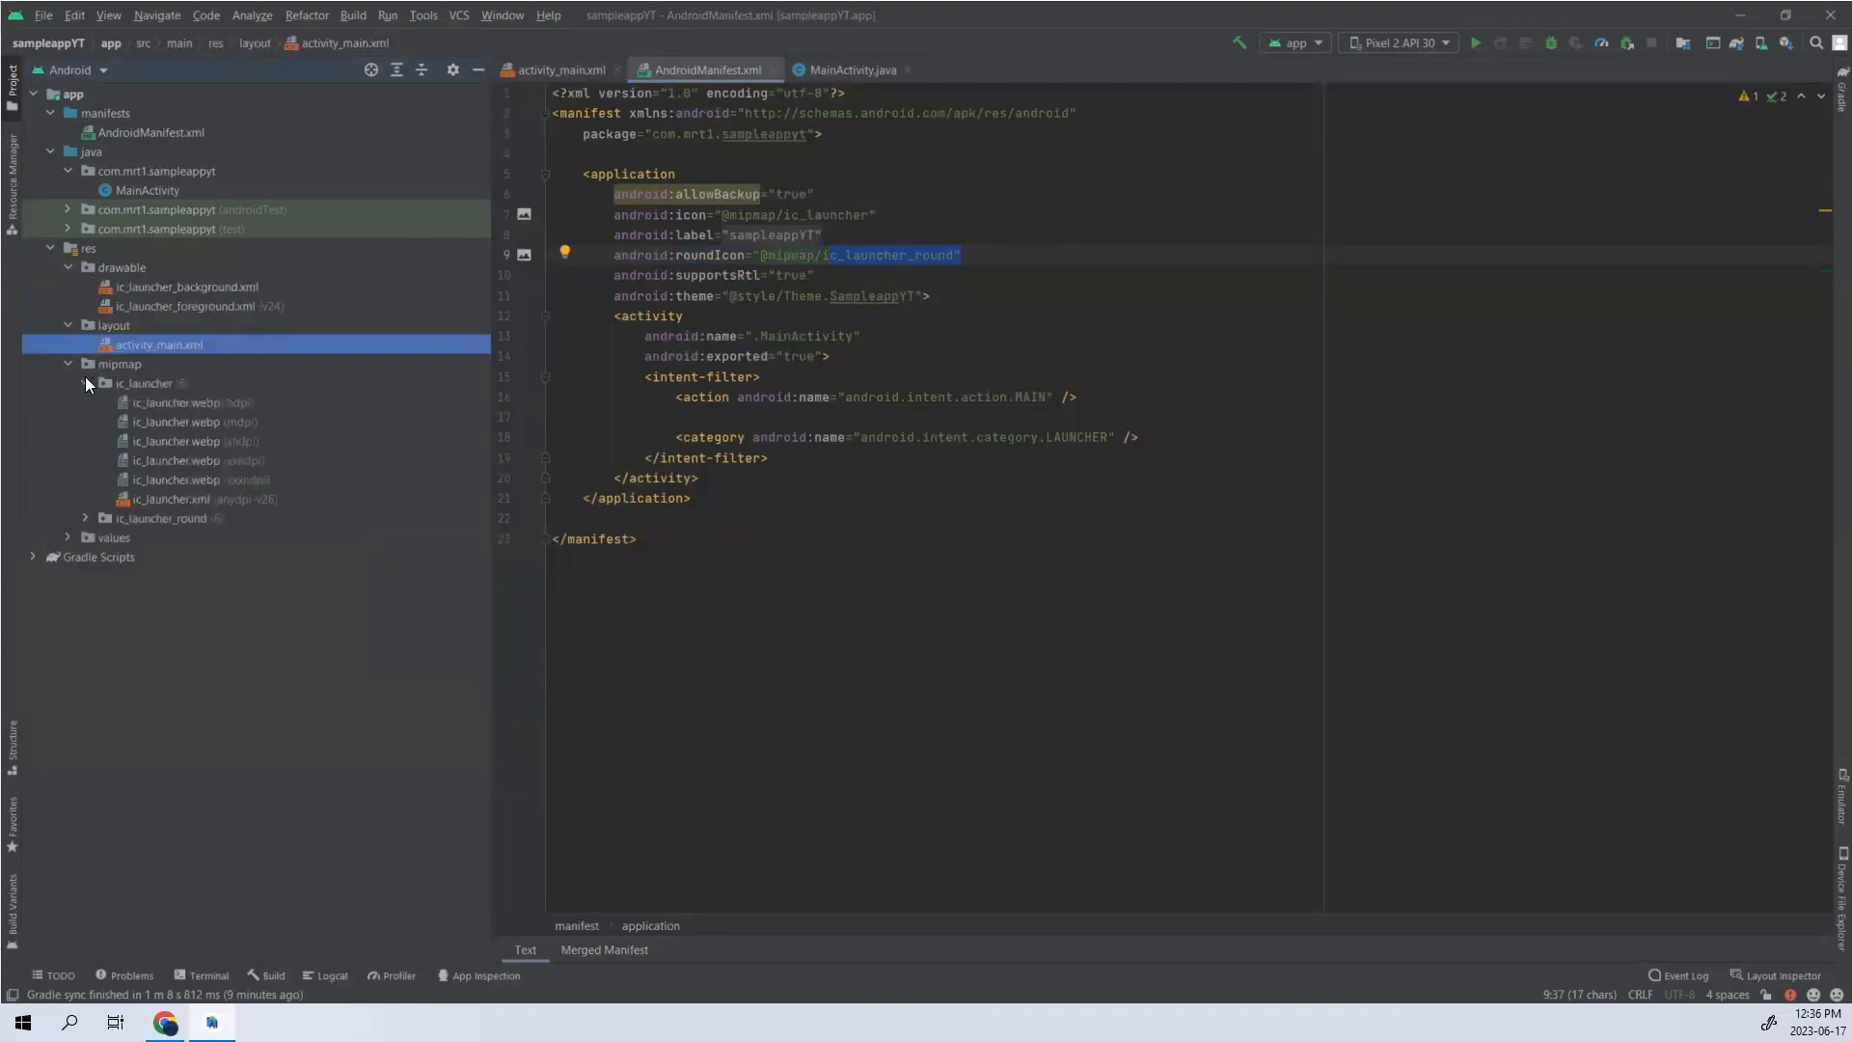
left_click(127, 365)
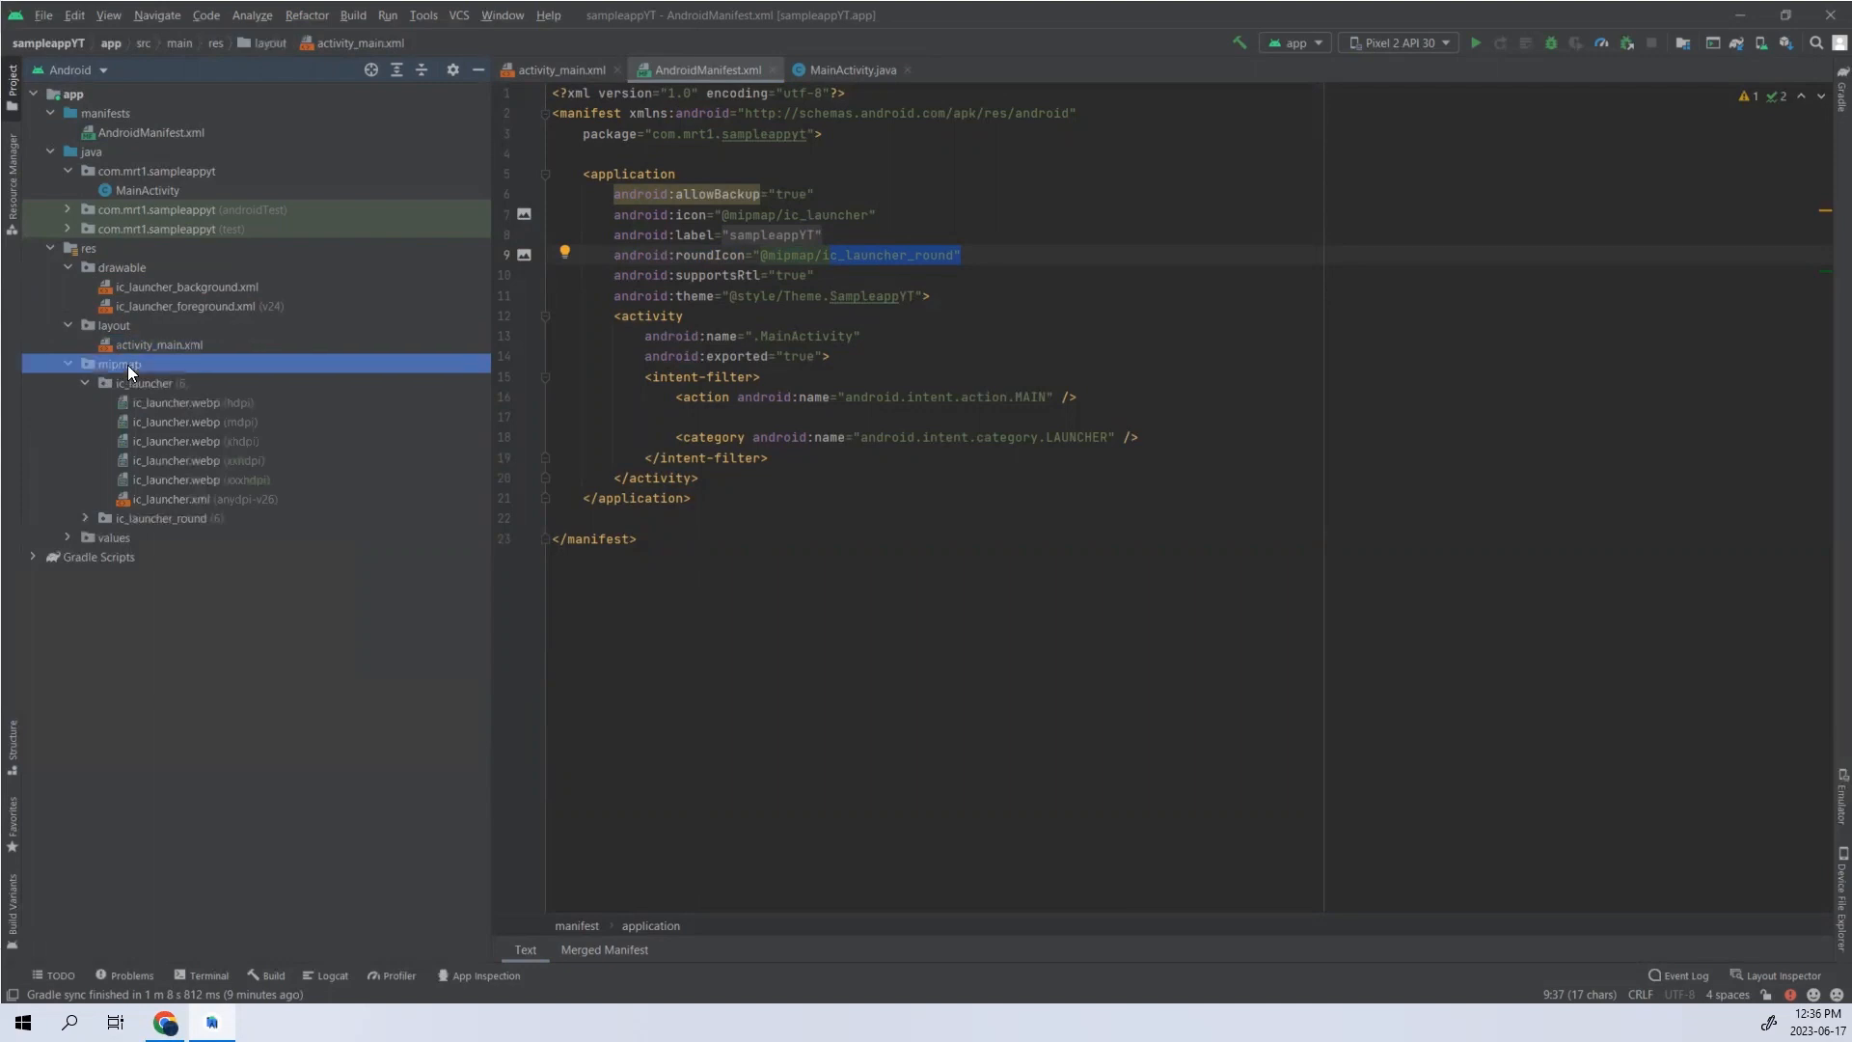
right_click(125, 363)
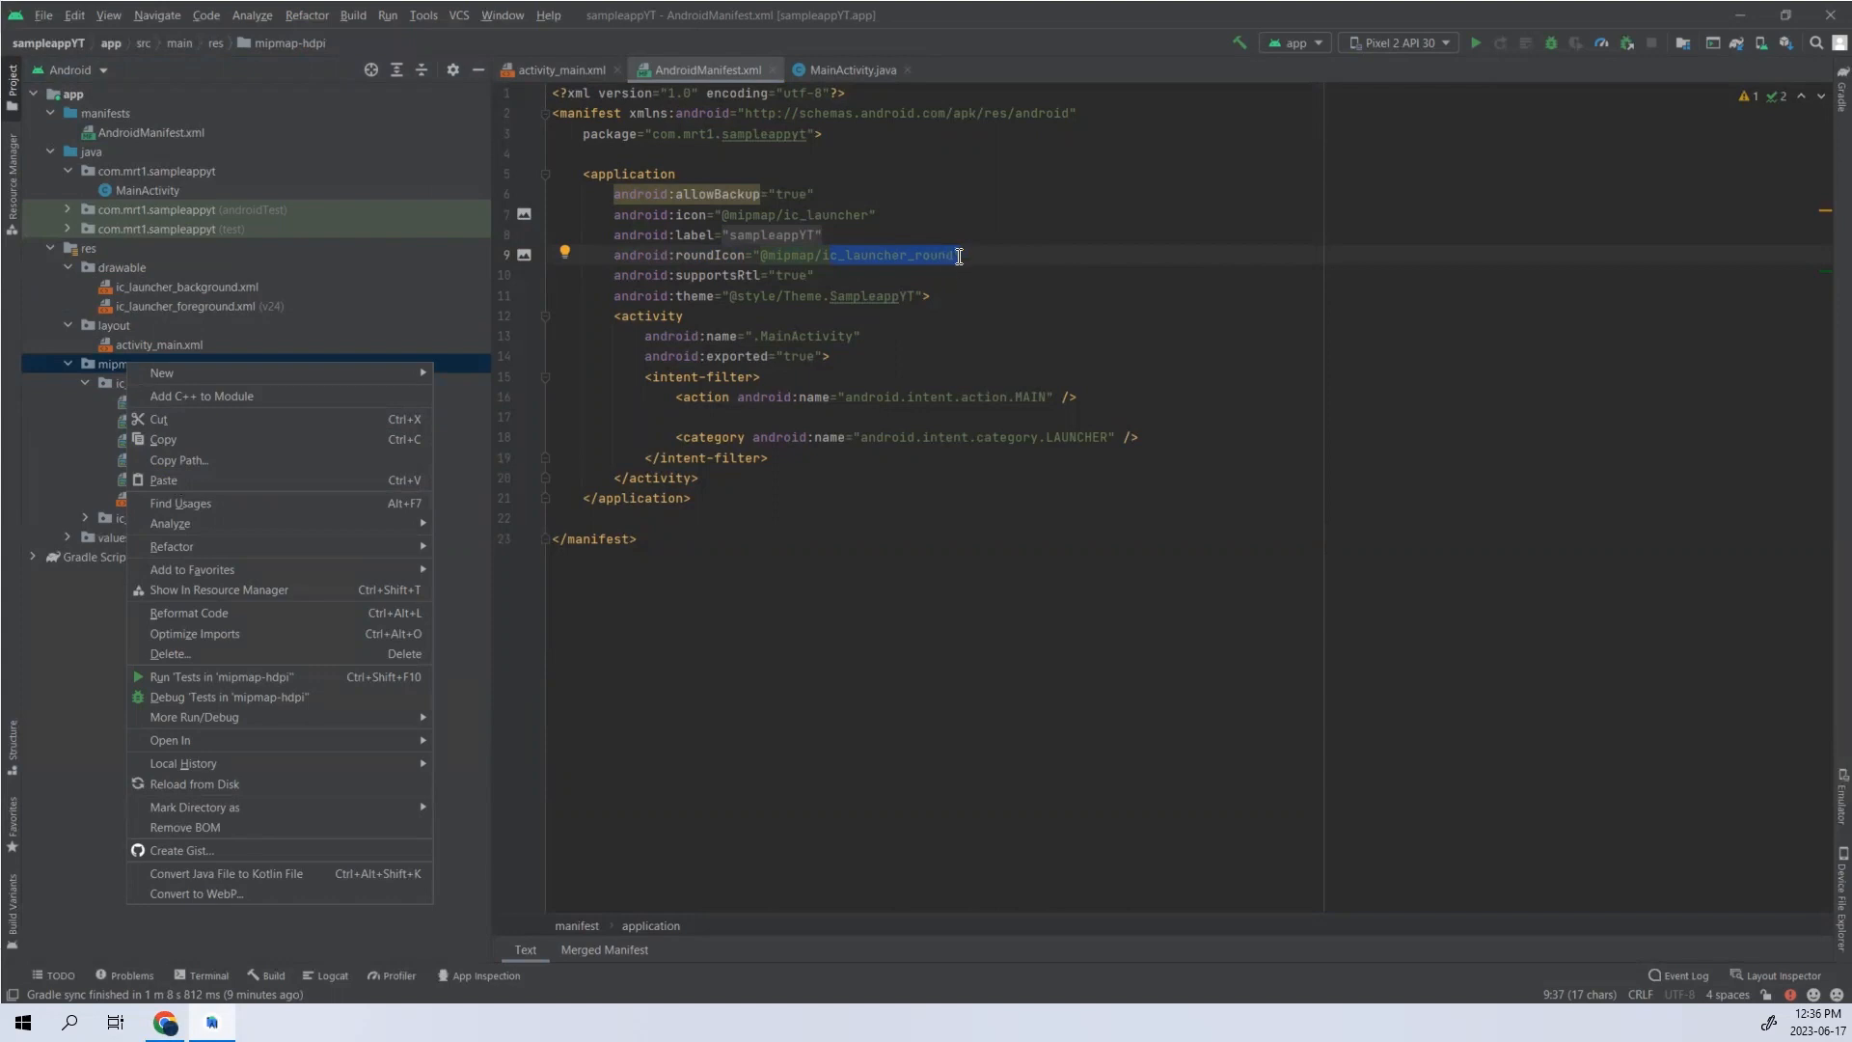
left_click(1029, 373)
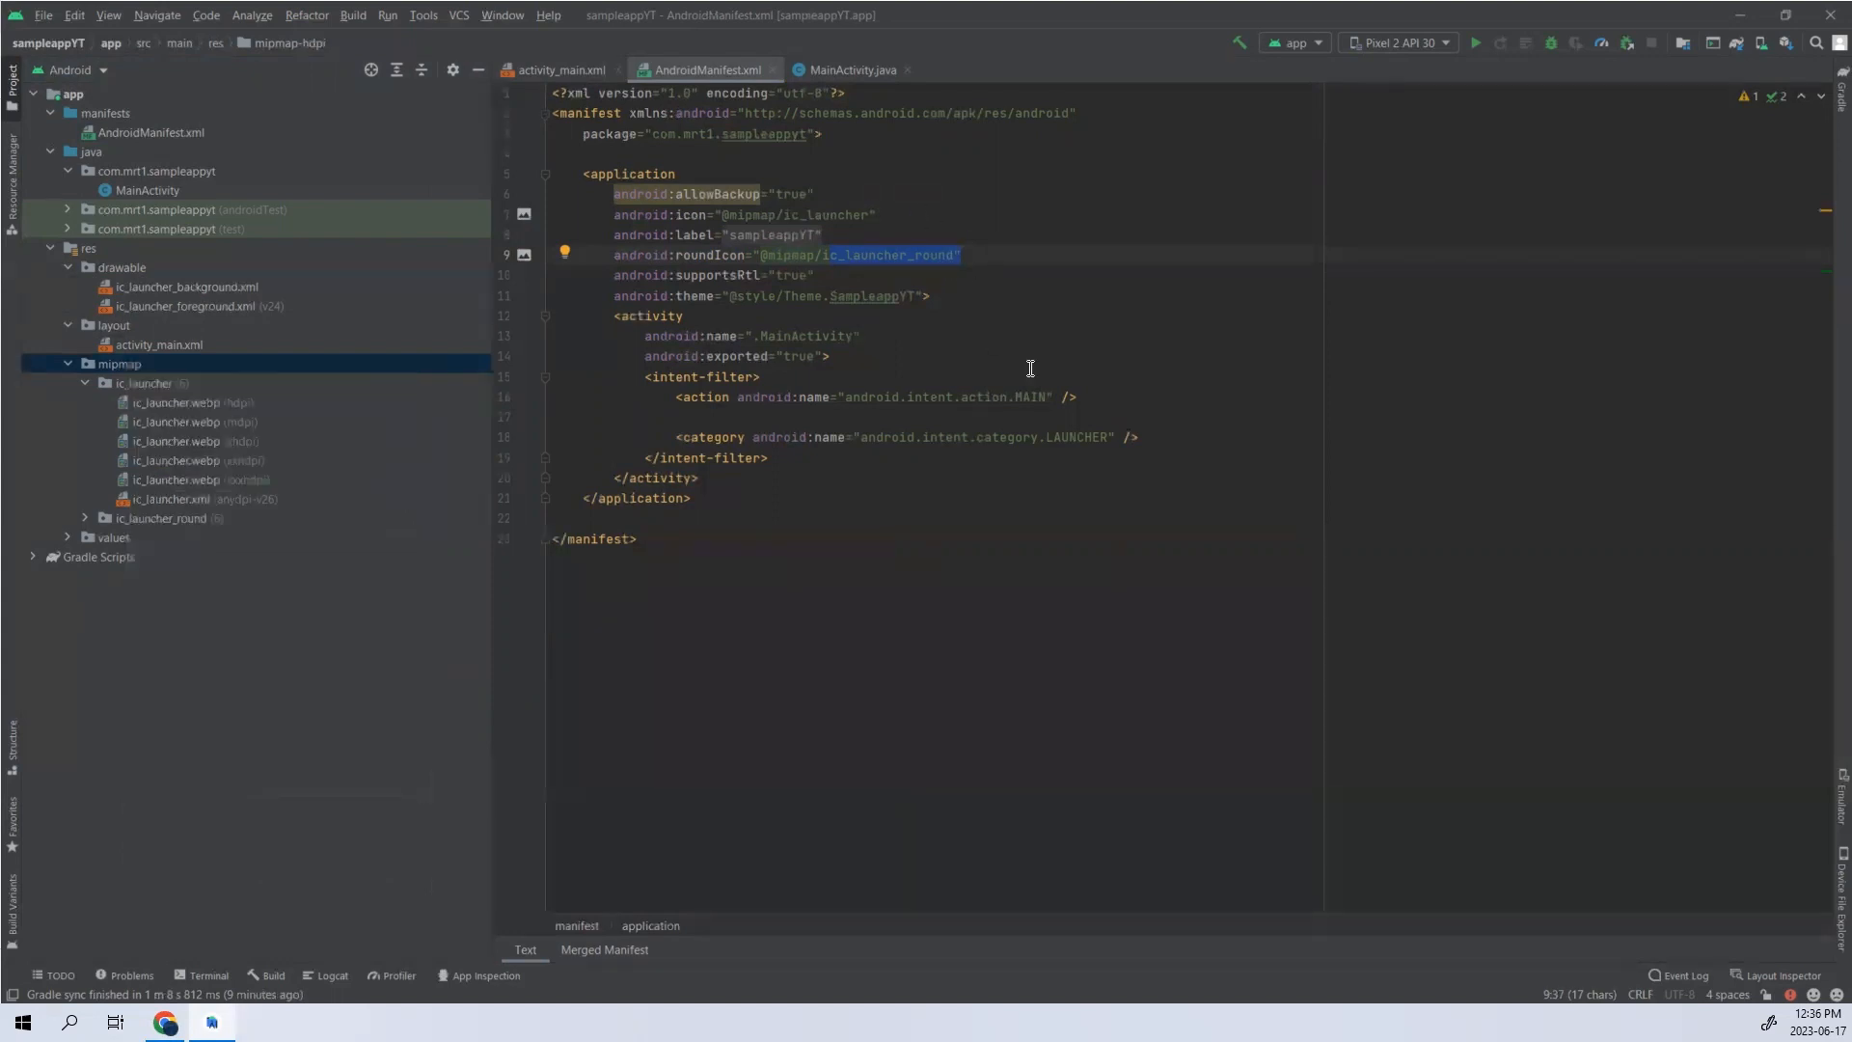
- Examine the MainActivity name and the intent-filter block inside the activity element of AndroidManifest.xml
left_click_drag(1116, 389, 737, 384)
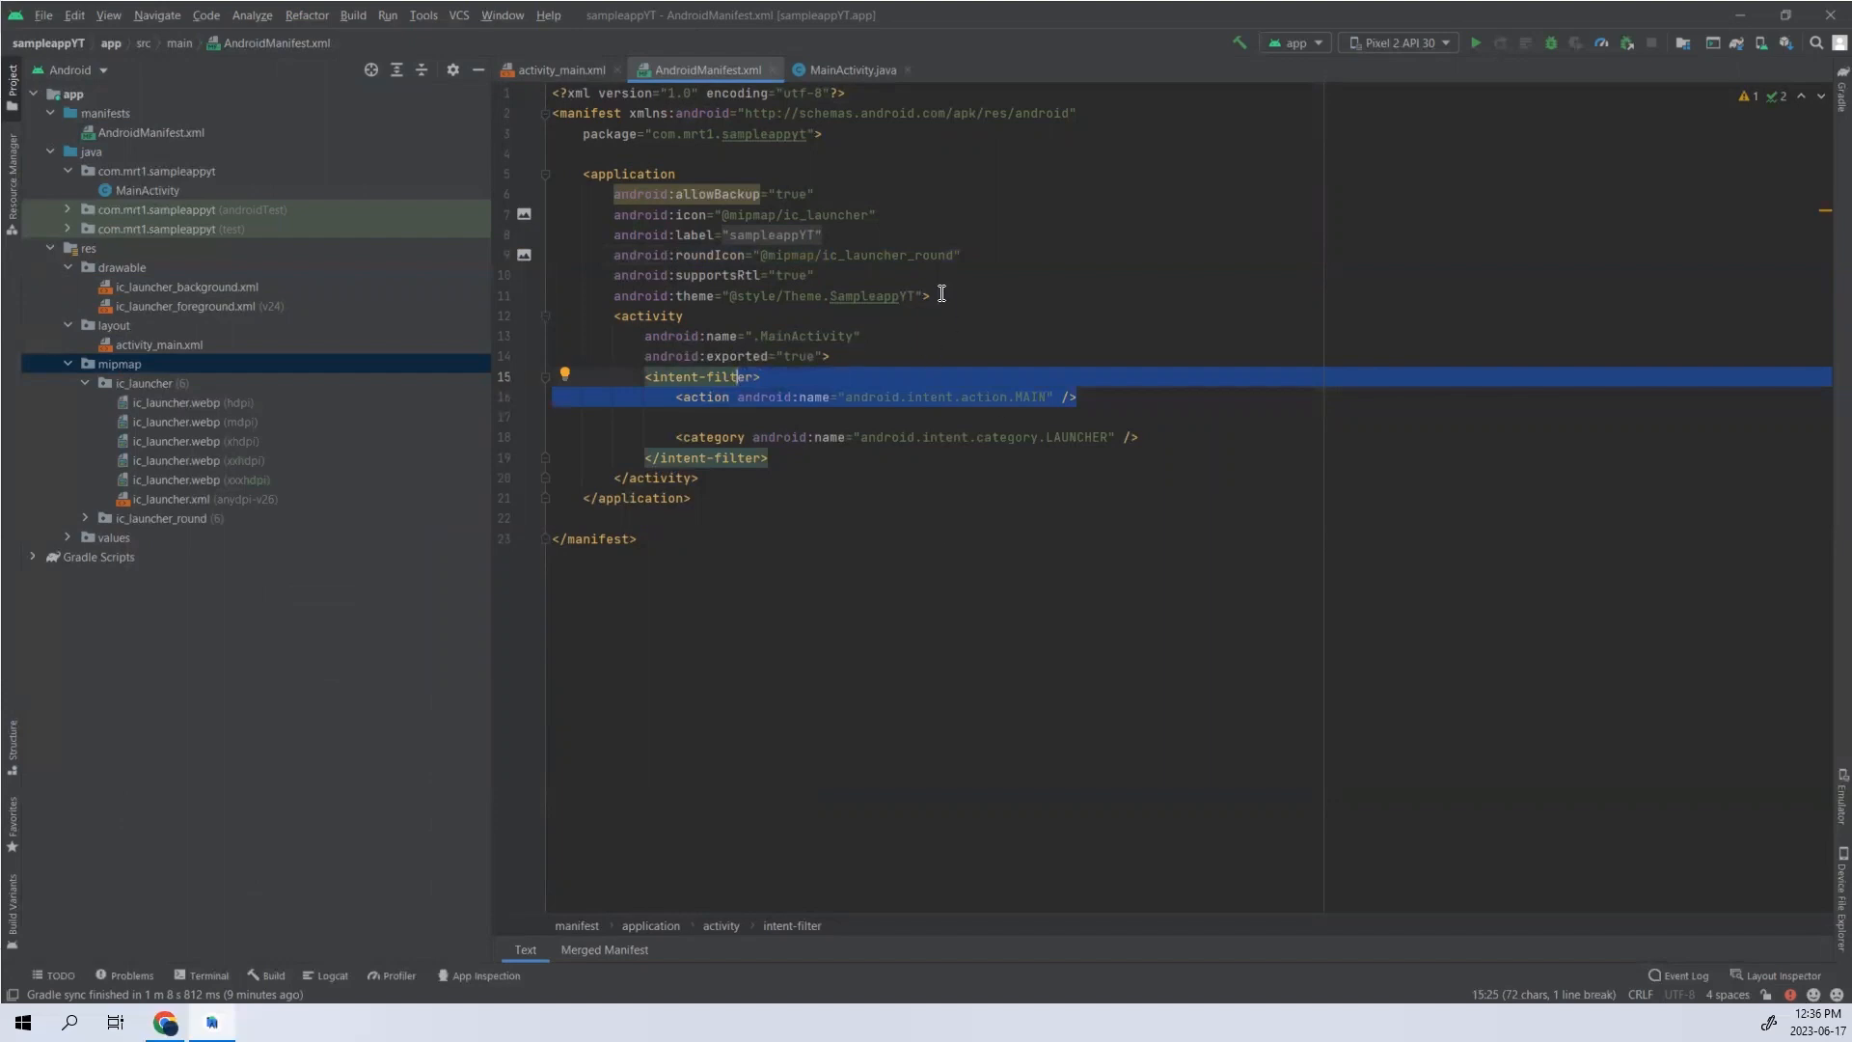
left_click(1187, 363)
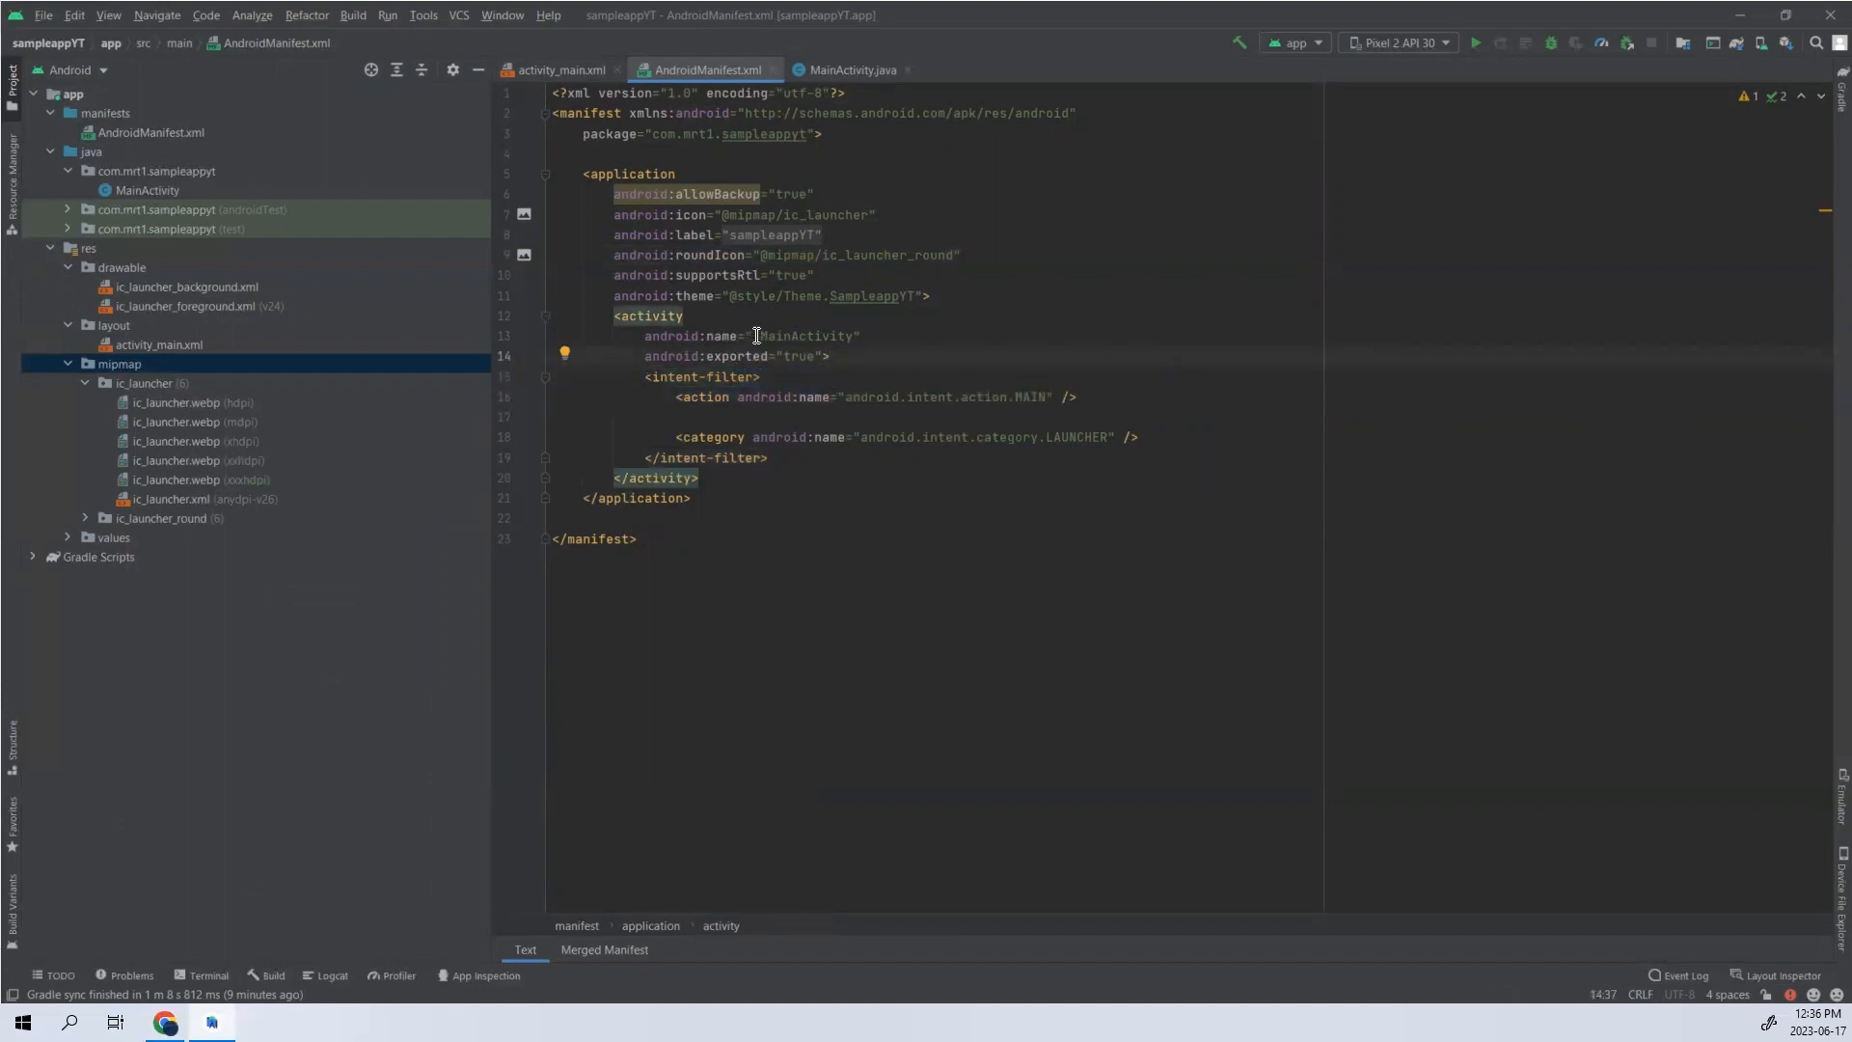
left_click_drag(760, 336, 854, 336)
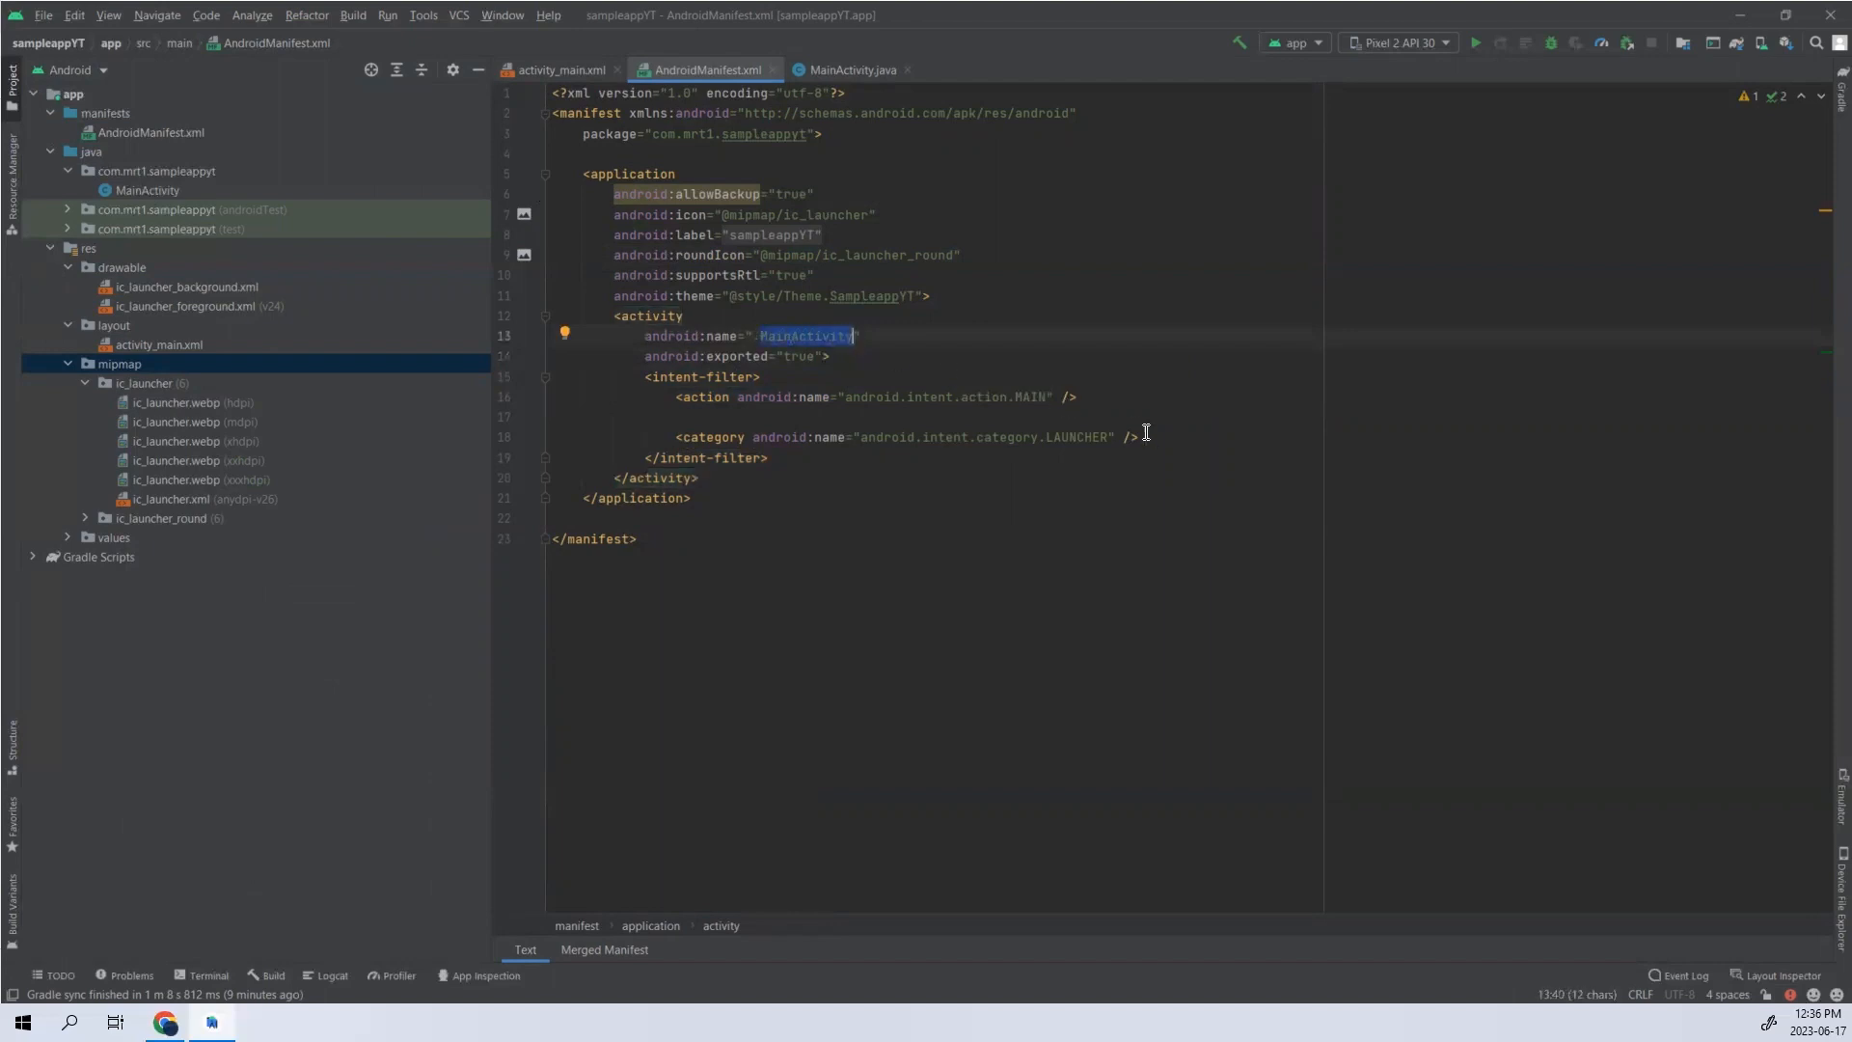
left_click_drag(1146, 437, 650, 376)
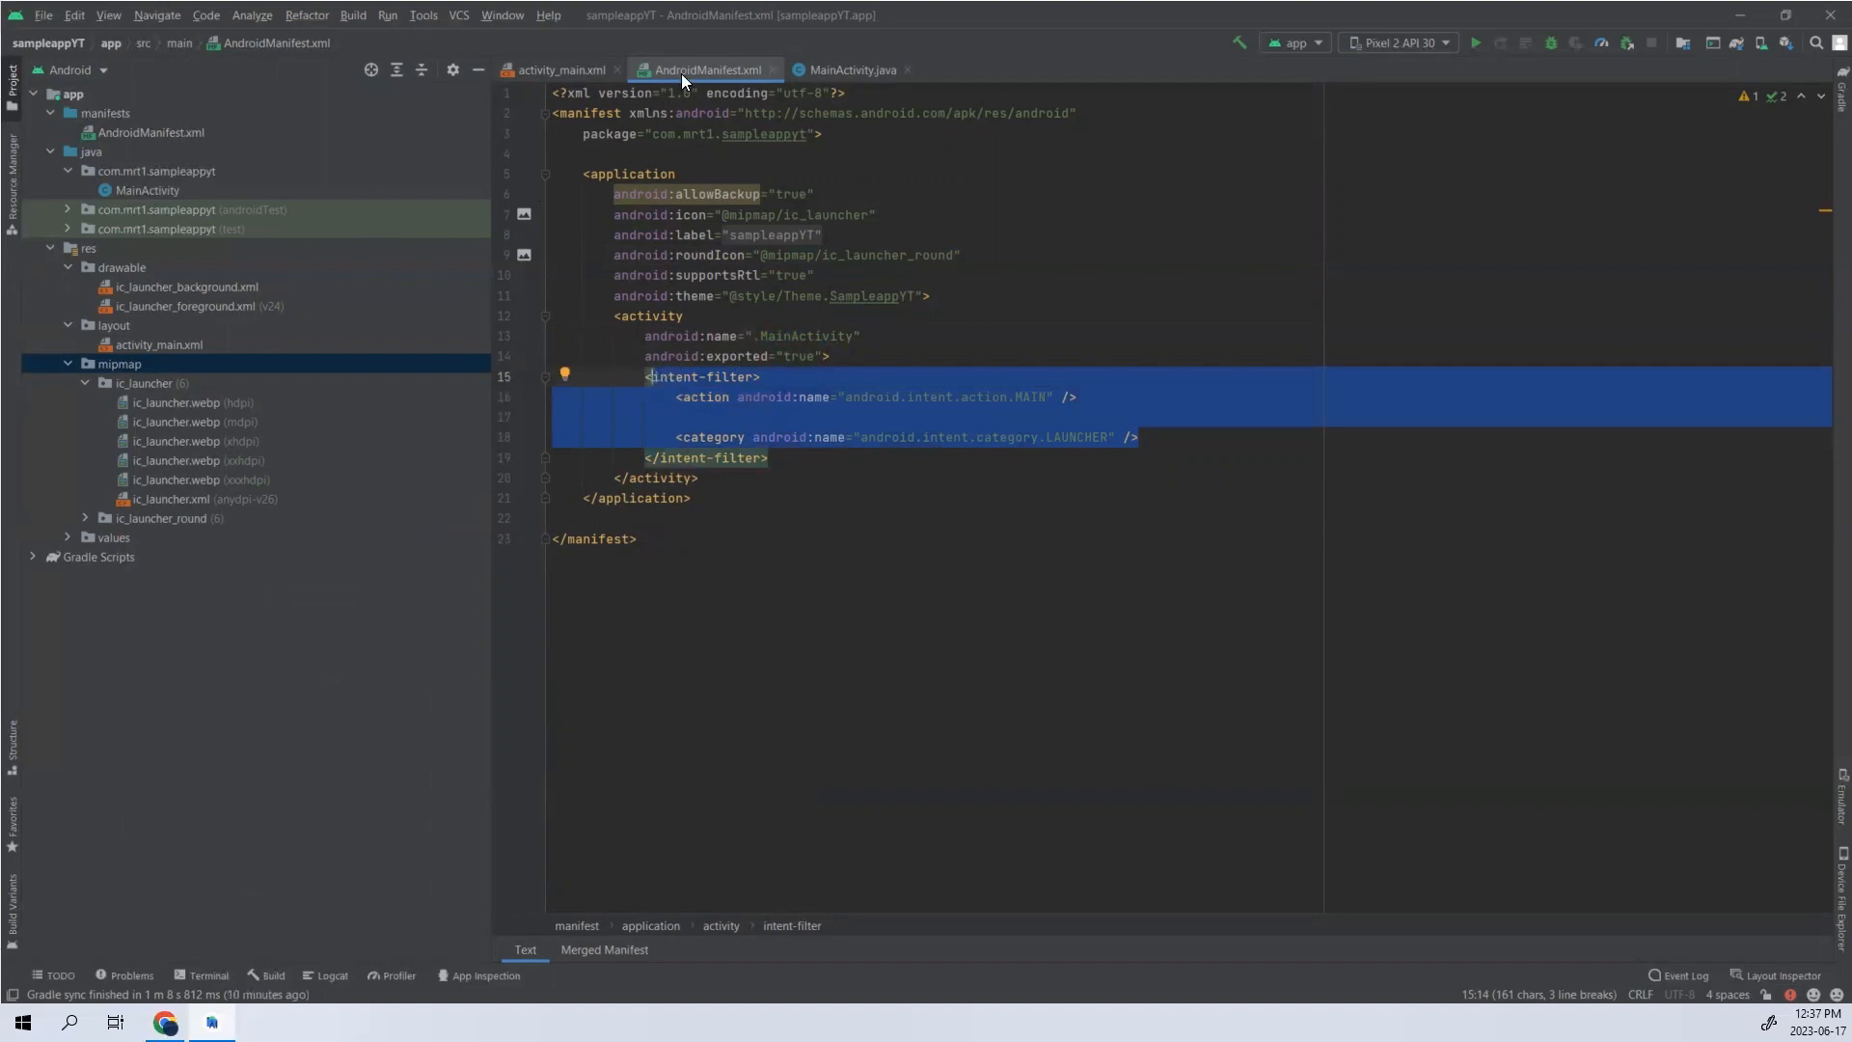
- Review MainActivity.java and activity_main.xml, and look at the new-file options for the com.mrt1.sampleappyt package
left_click(847, 70)
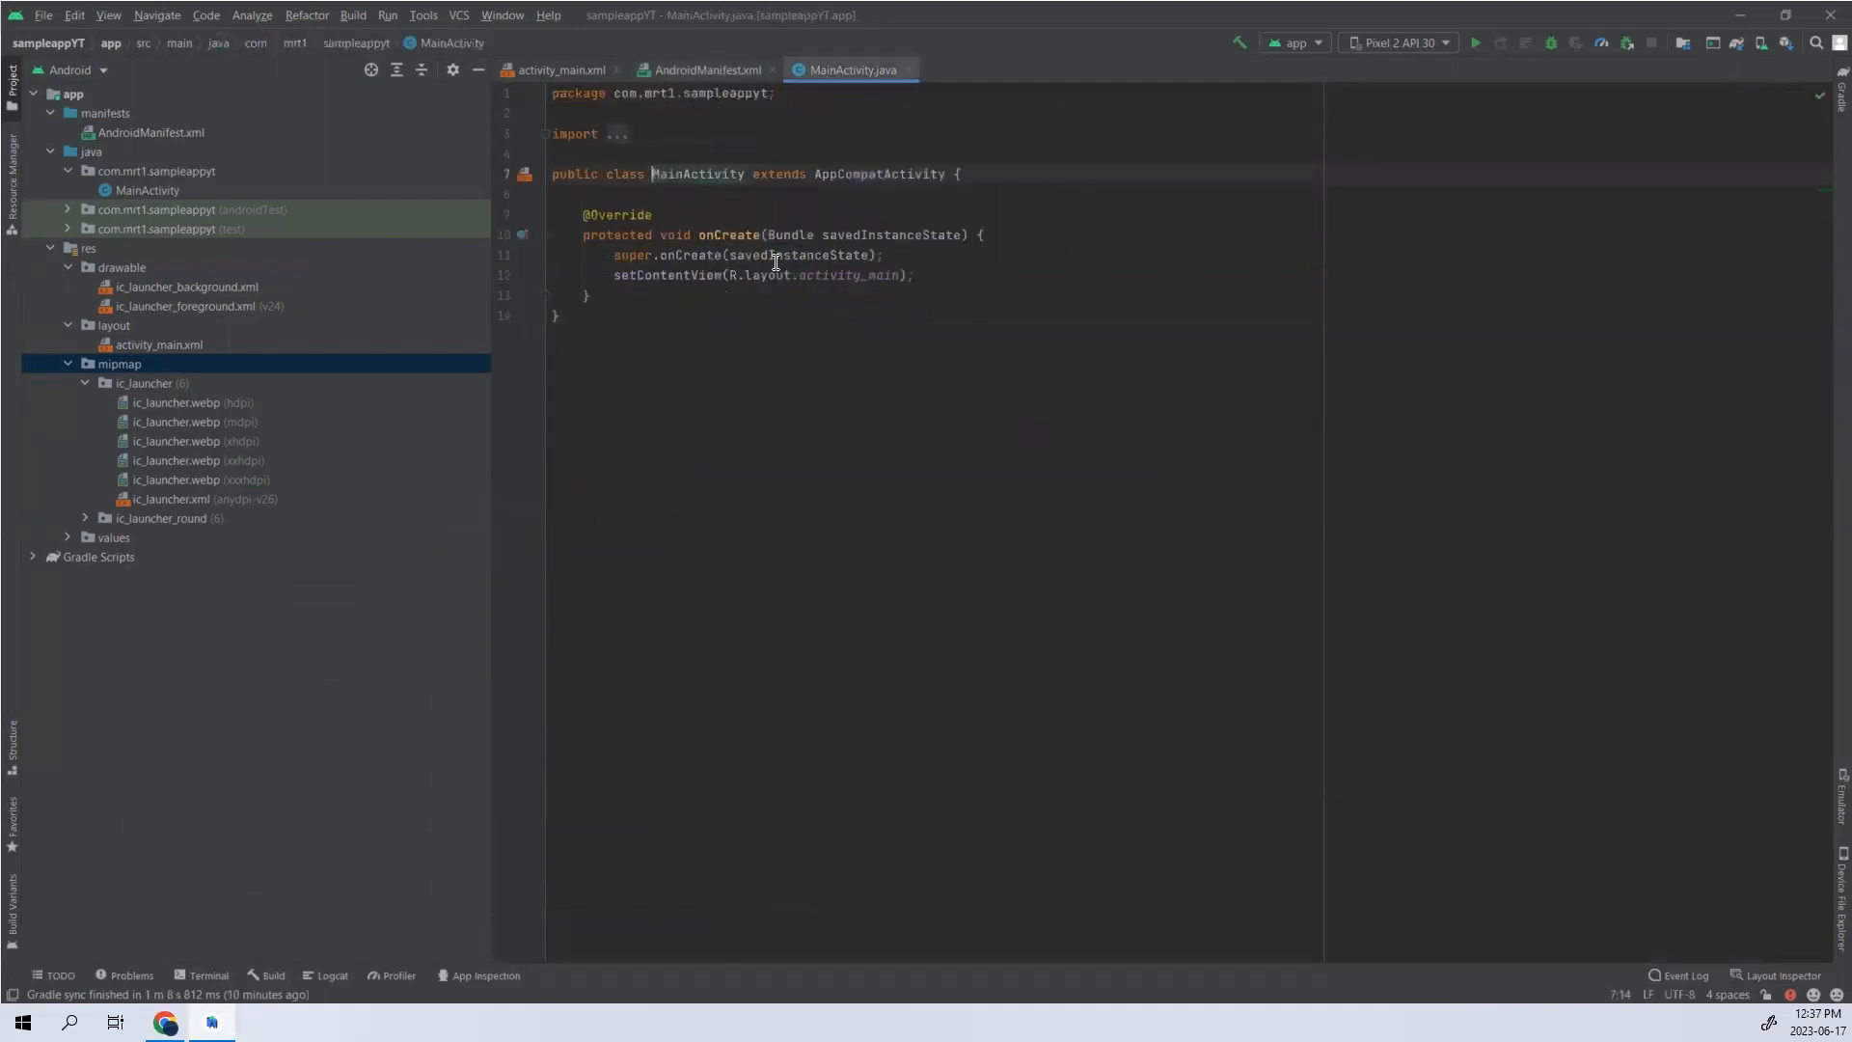
left_click(562, 77)
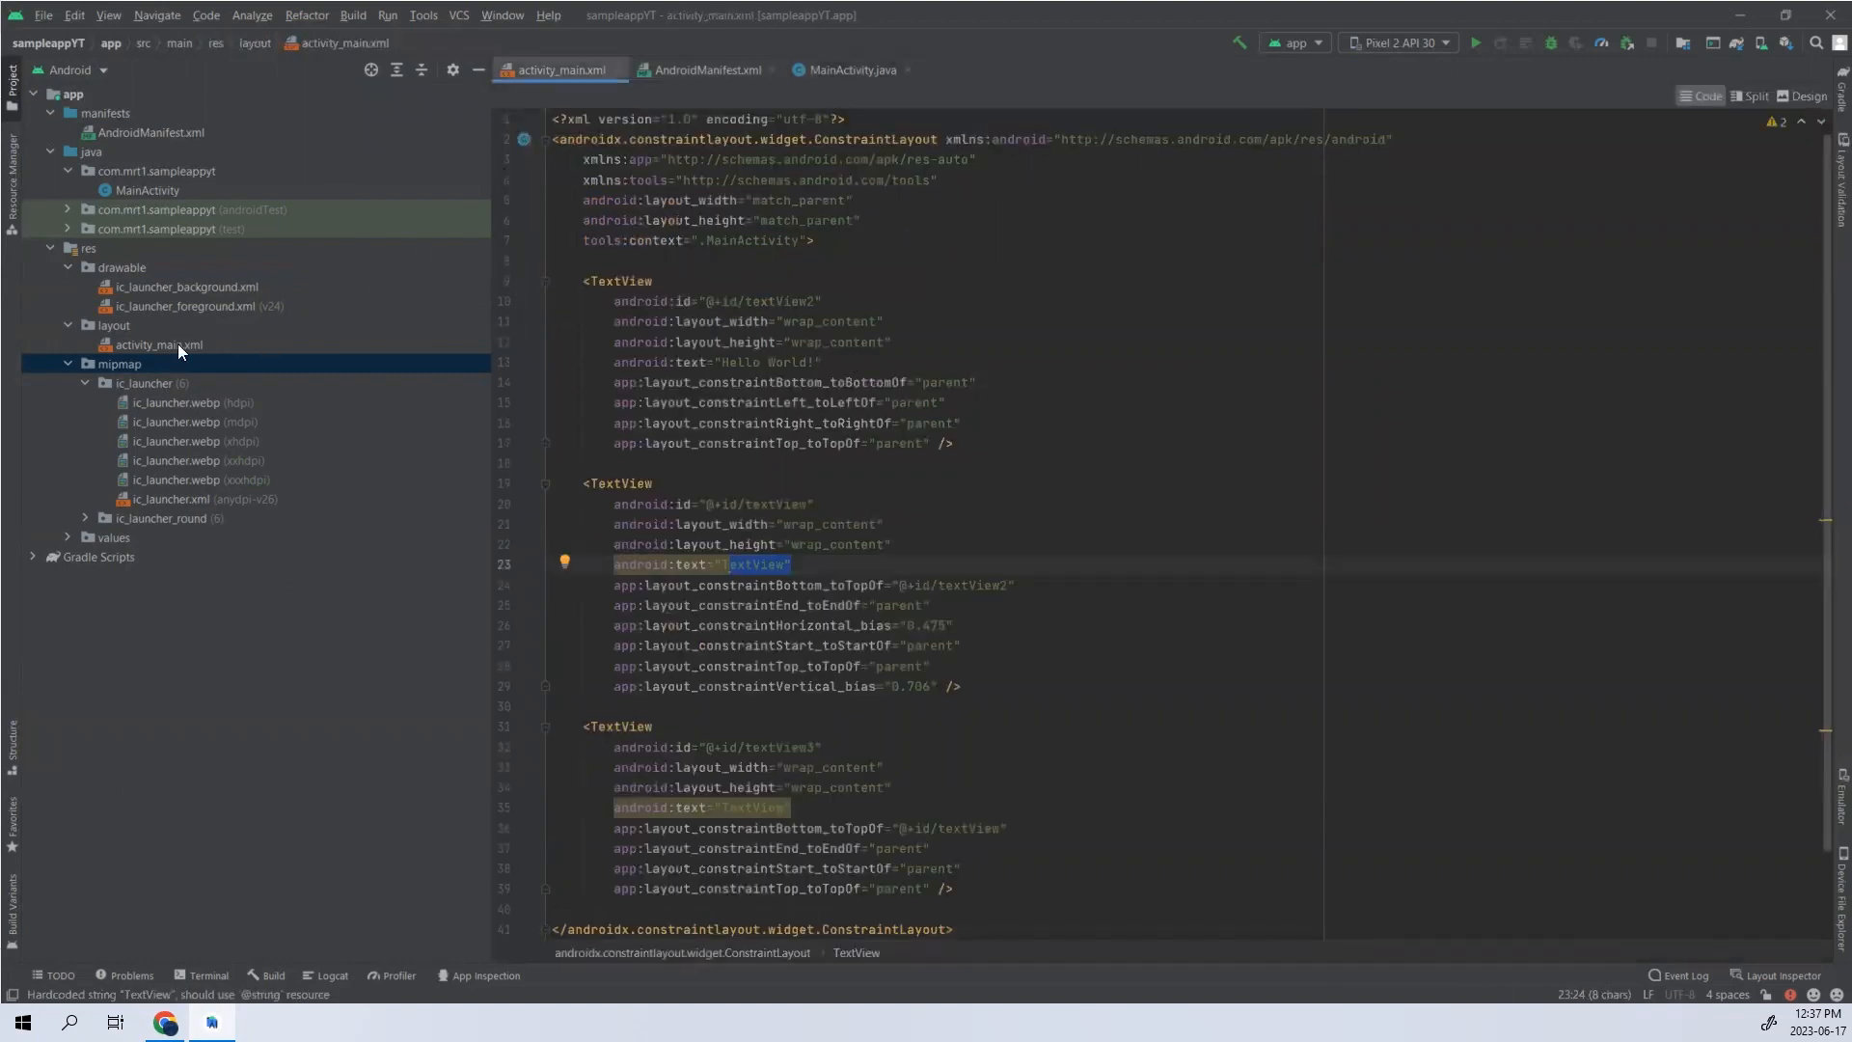
right_click(122, 163)
mouse_move(178, 177)
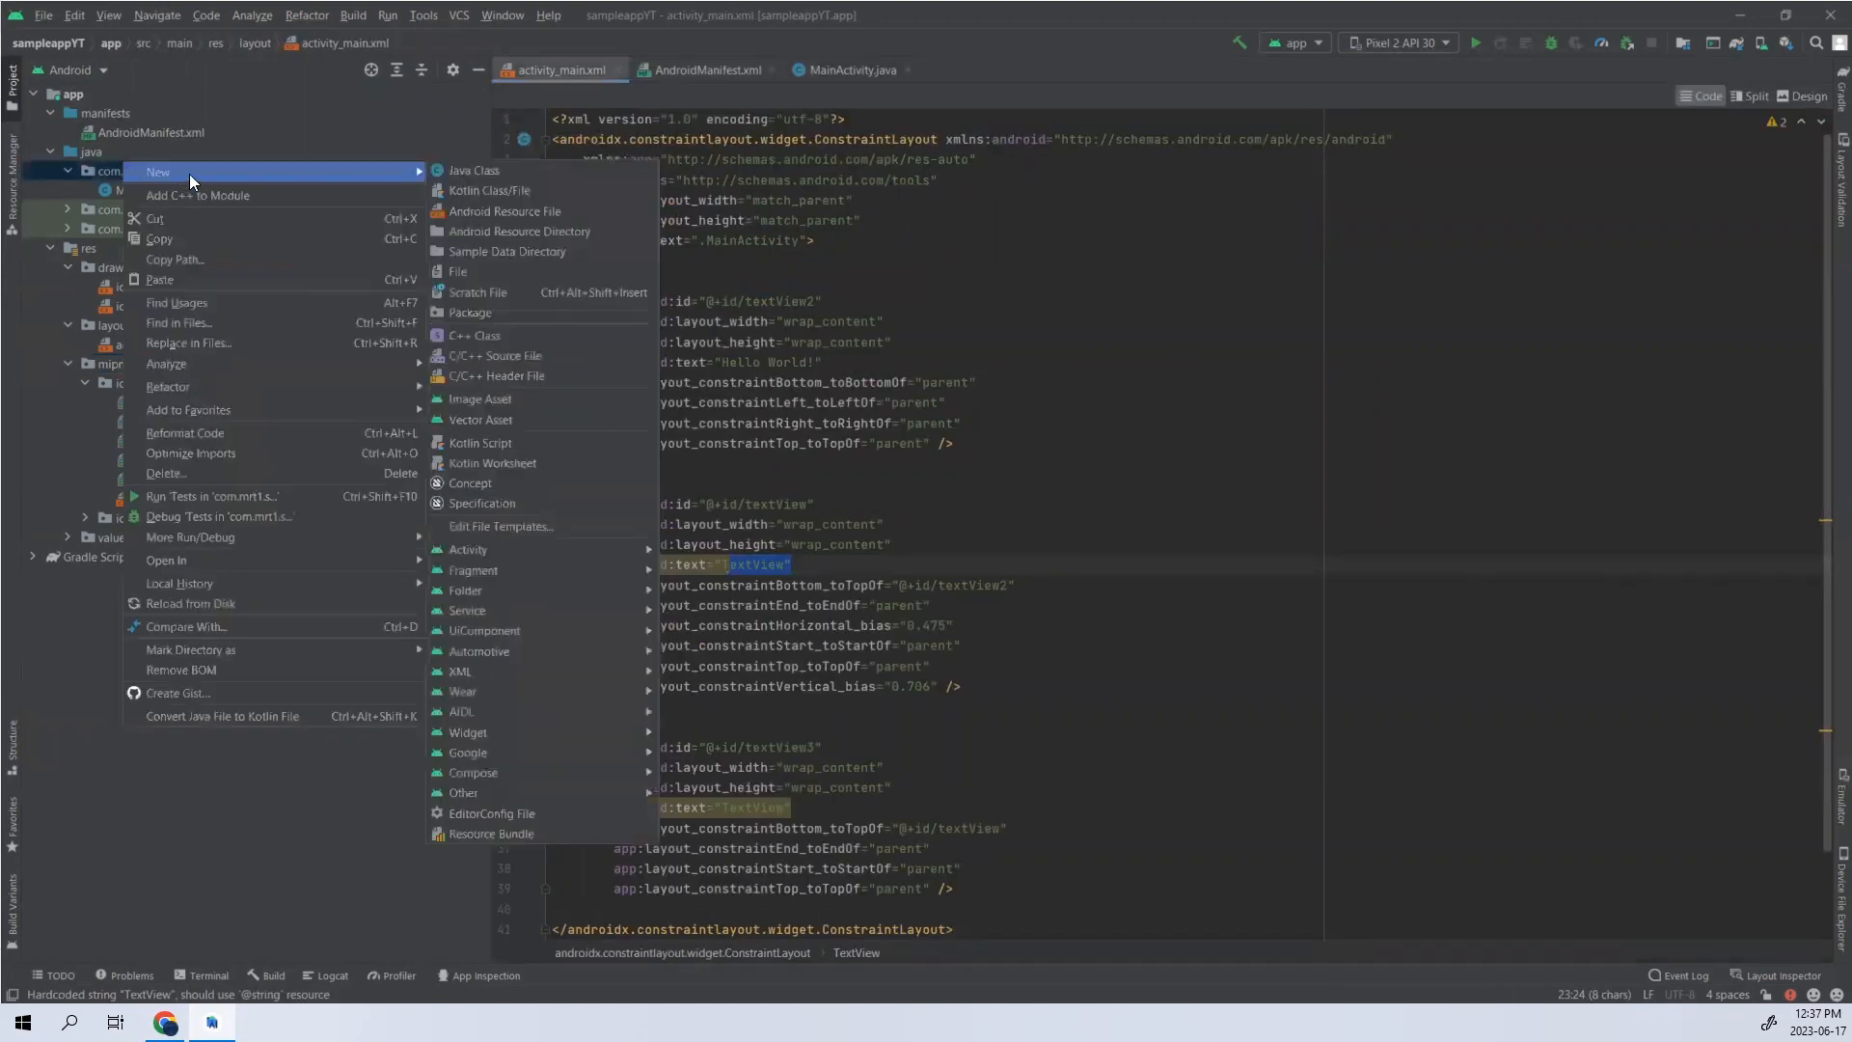
left_click(33, 388)
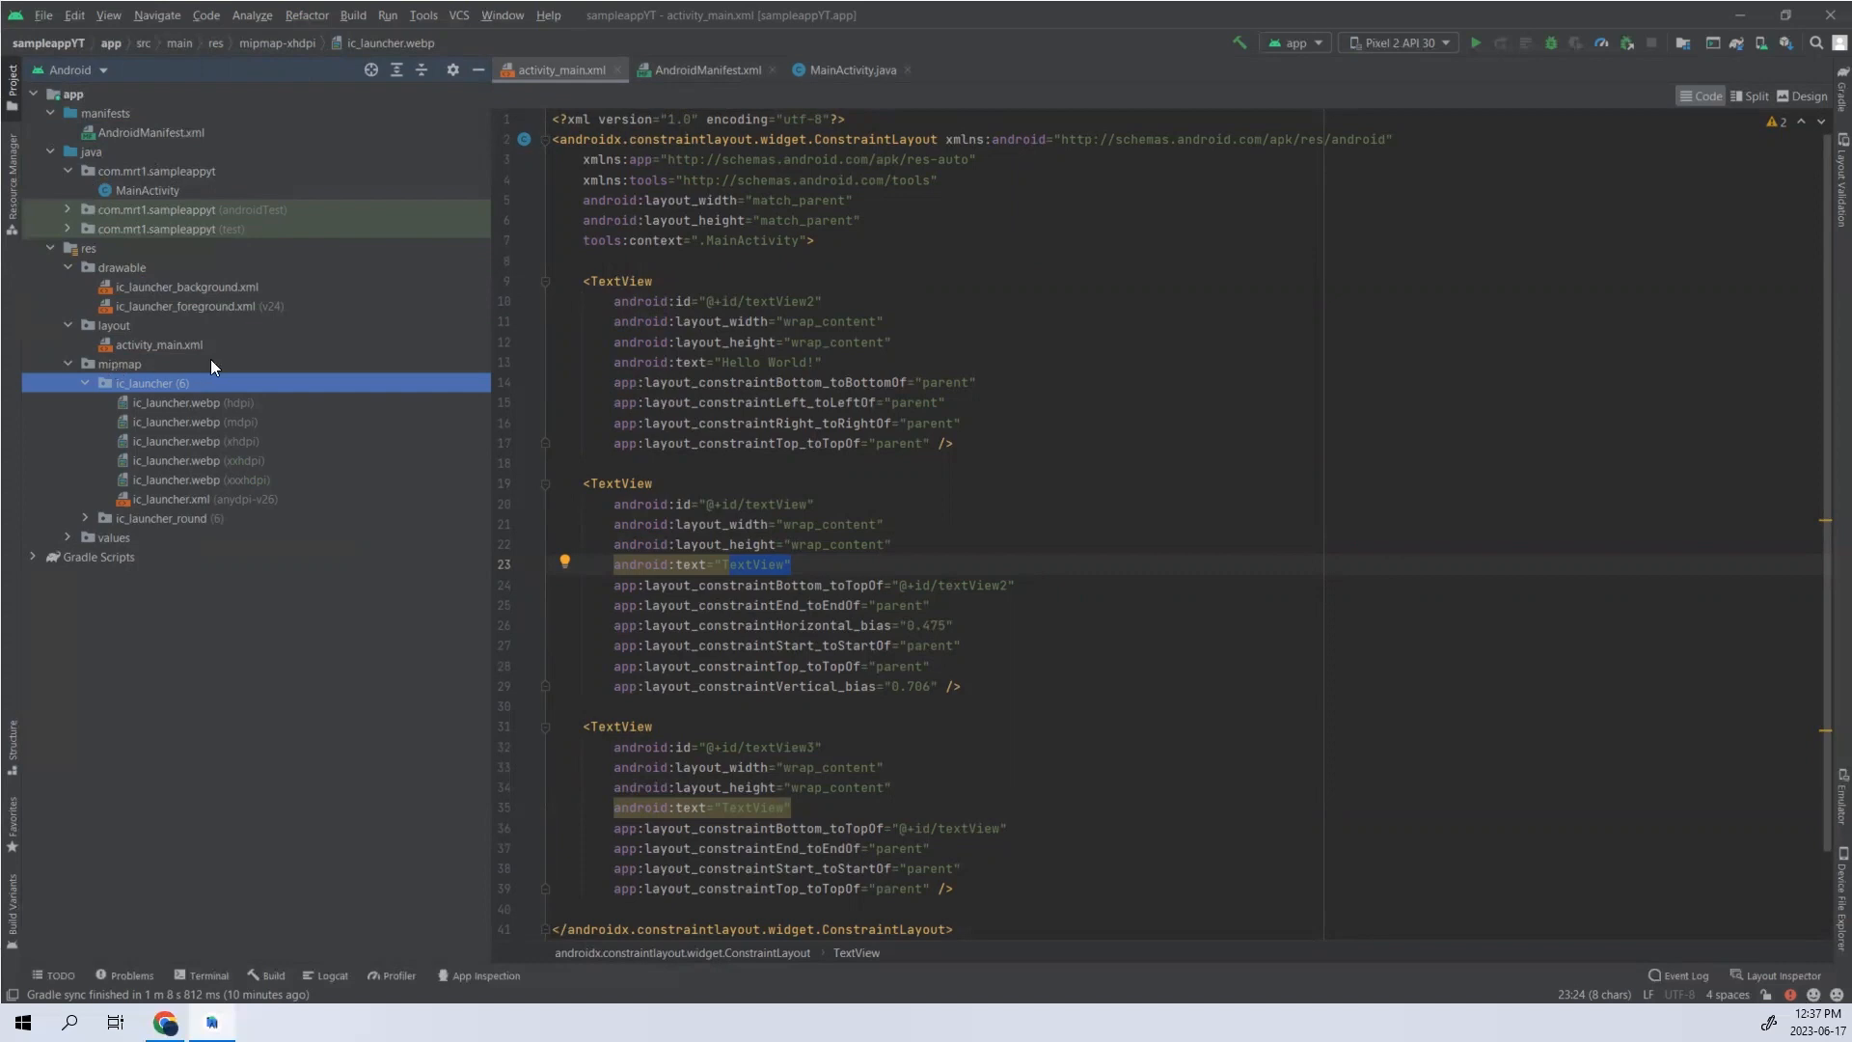
- Reopen AndroidManifest.xml, and open the module-level build.gradle file from Gradle Scripts
left_click(175, 140)
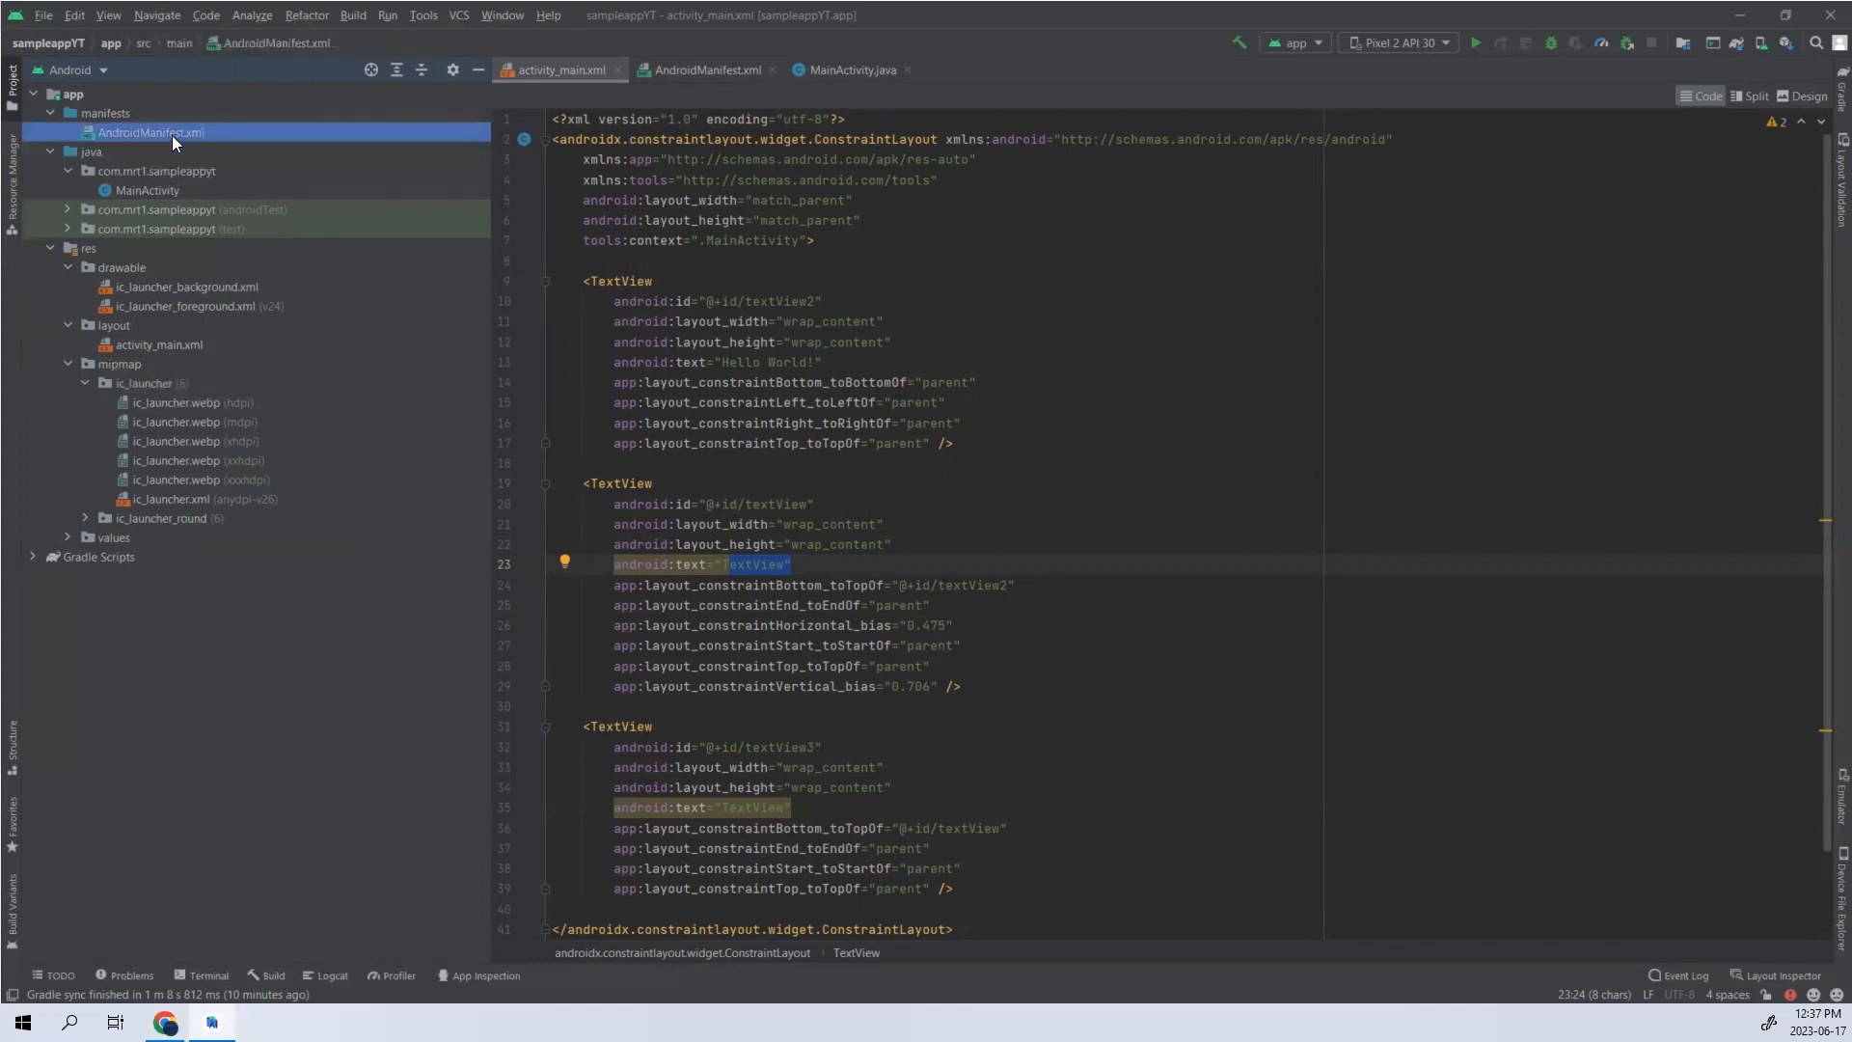
double_click(172, 135)
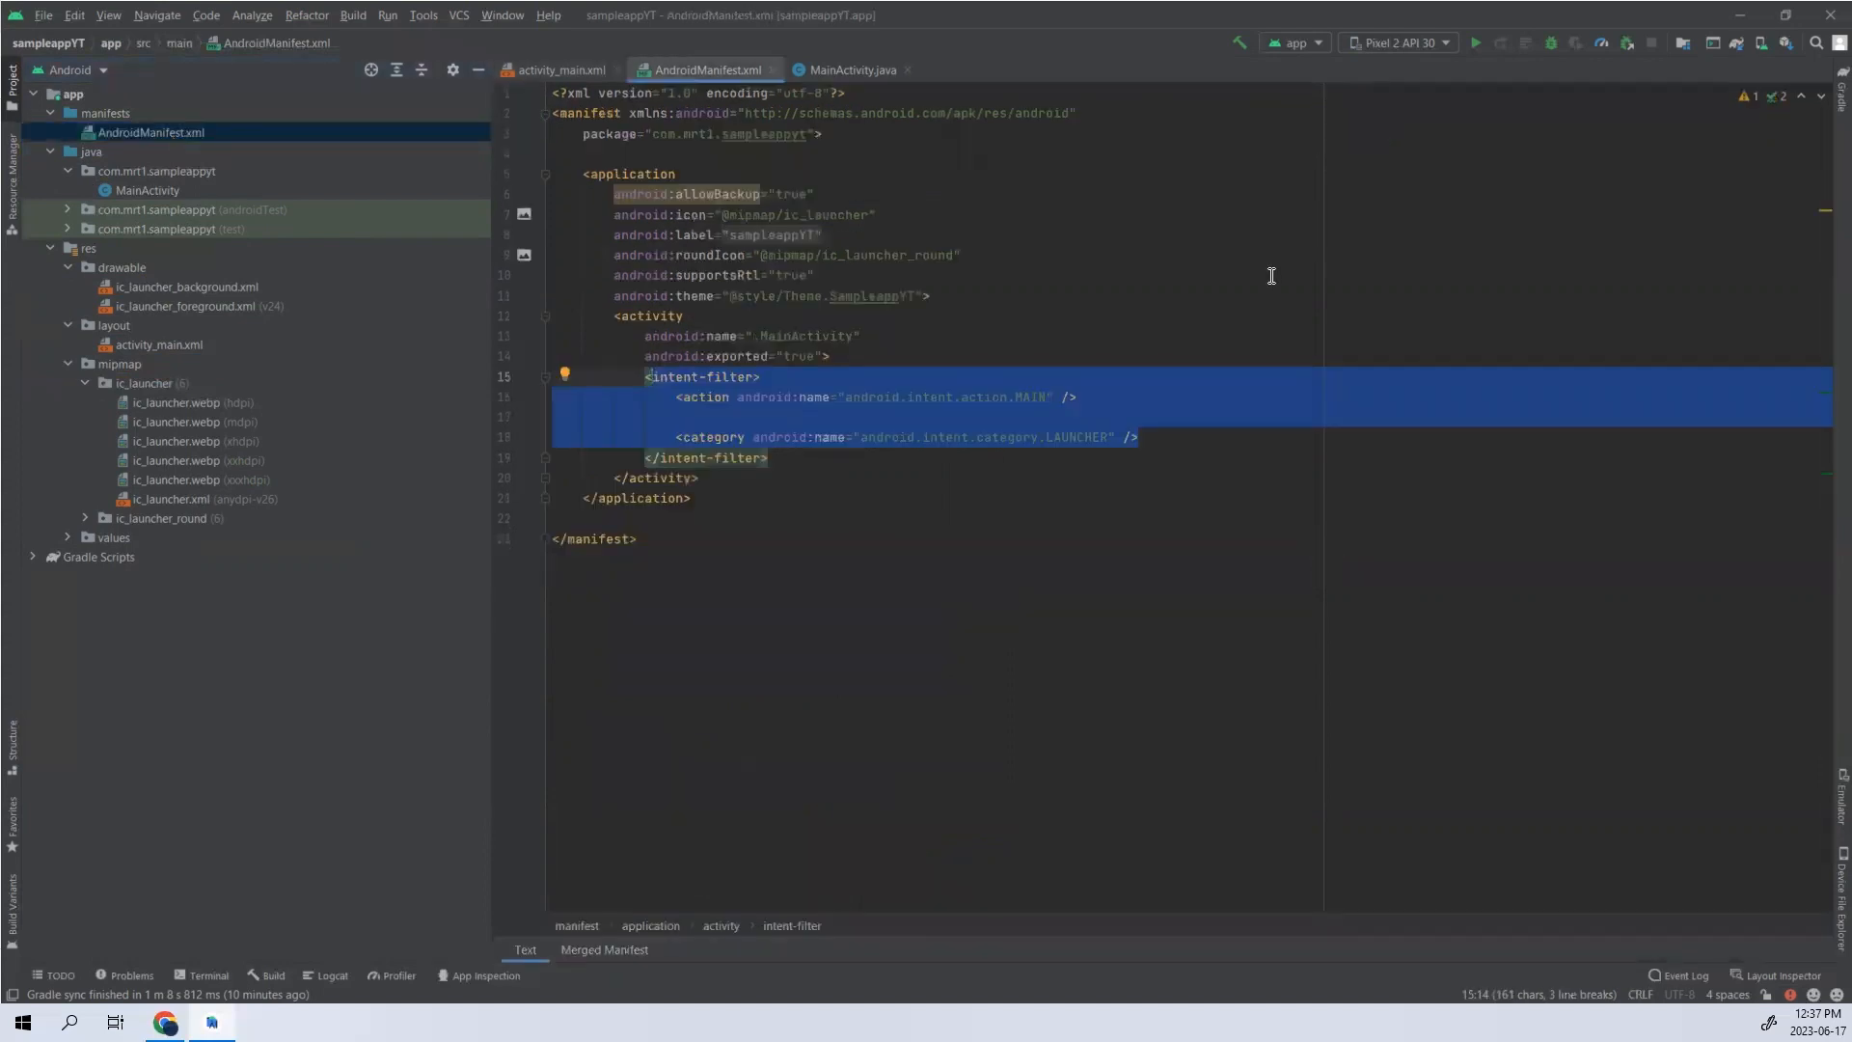
left_click(33, 557)
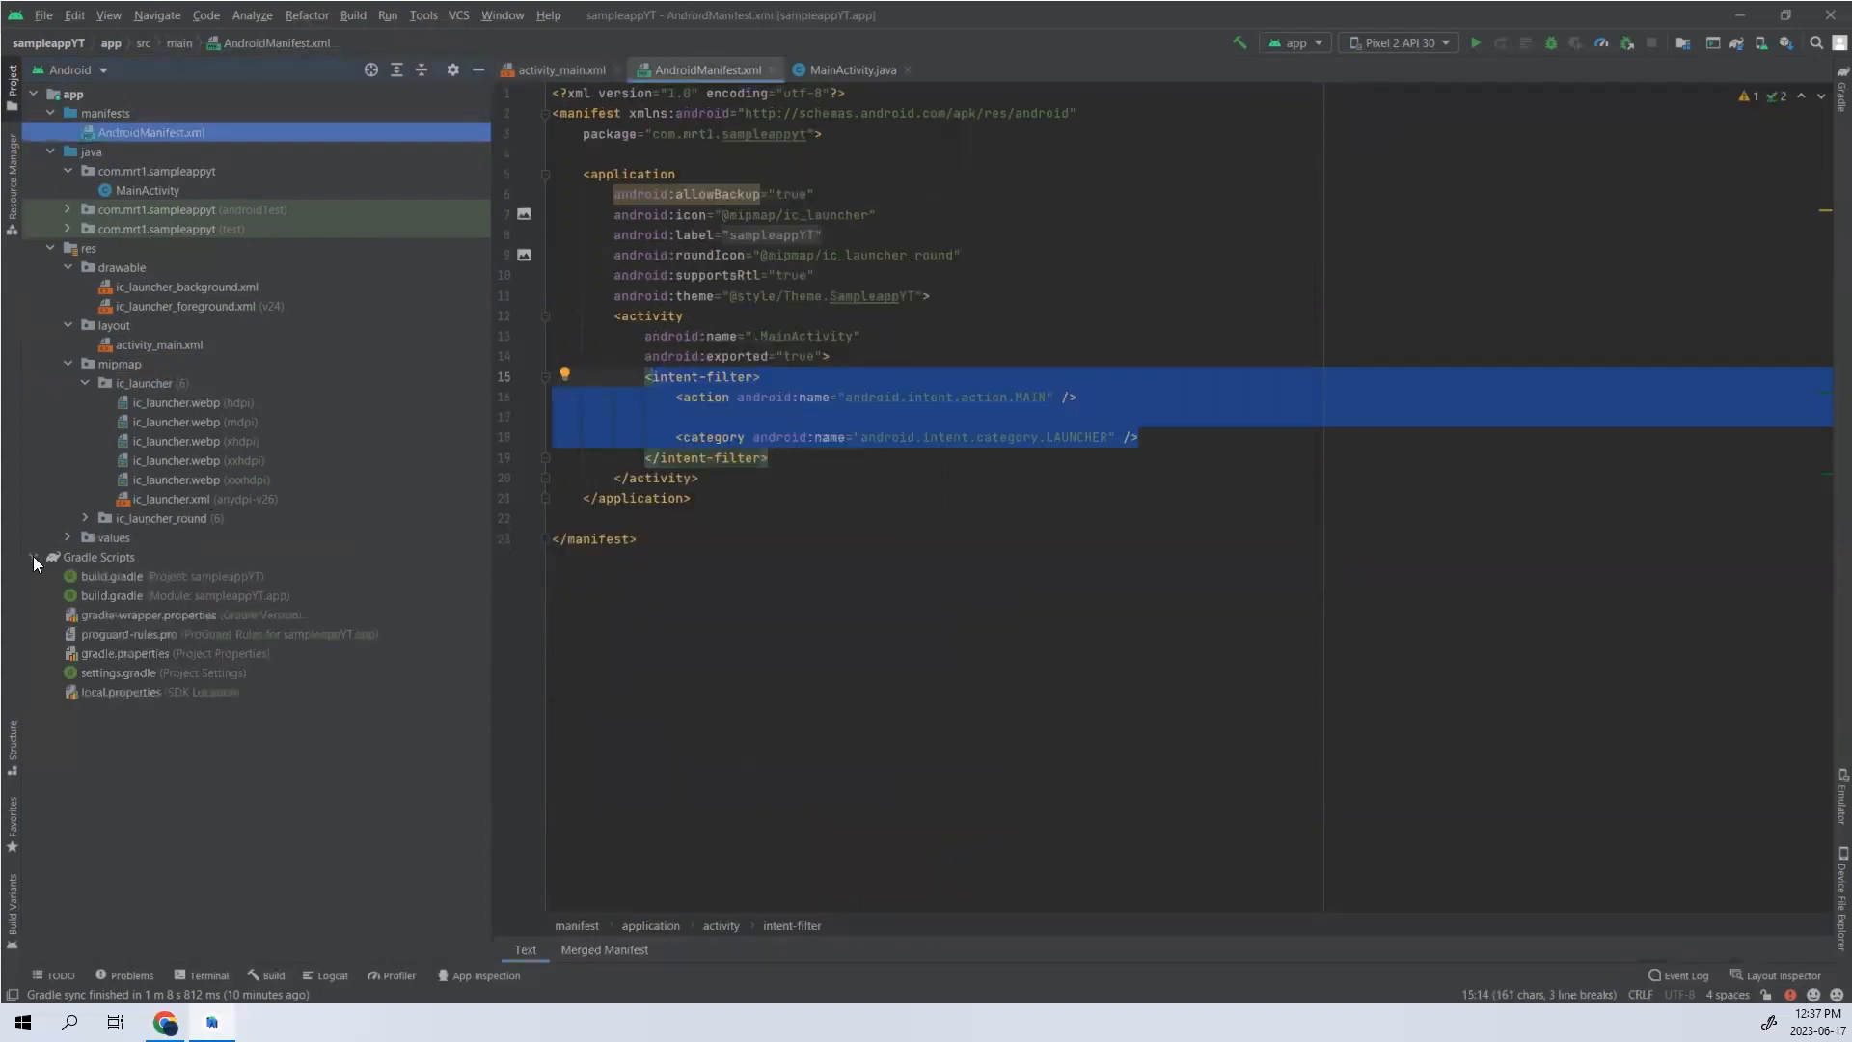
double_click(93, 596)
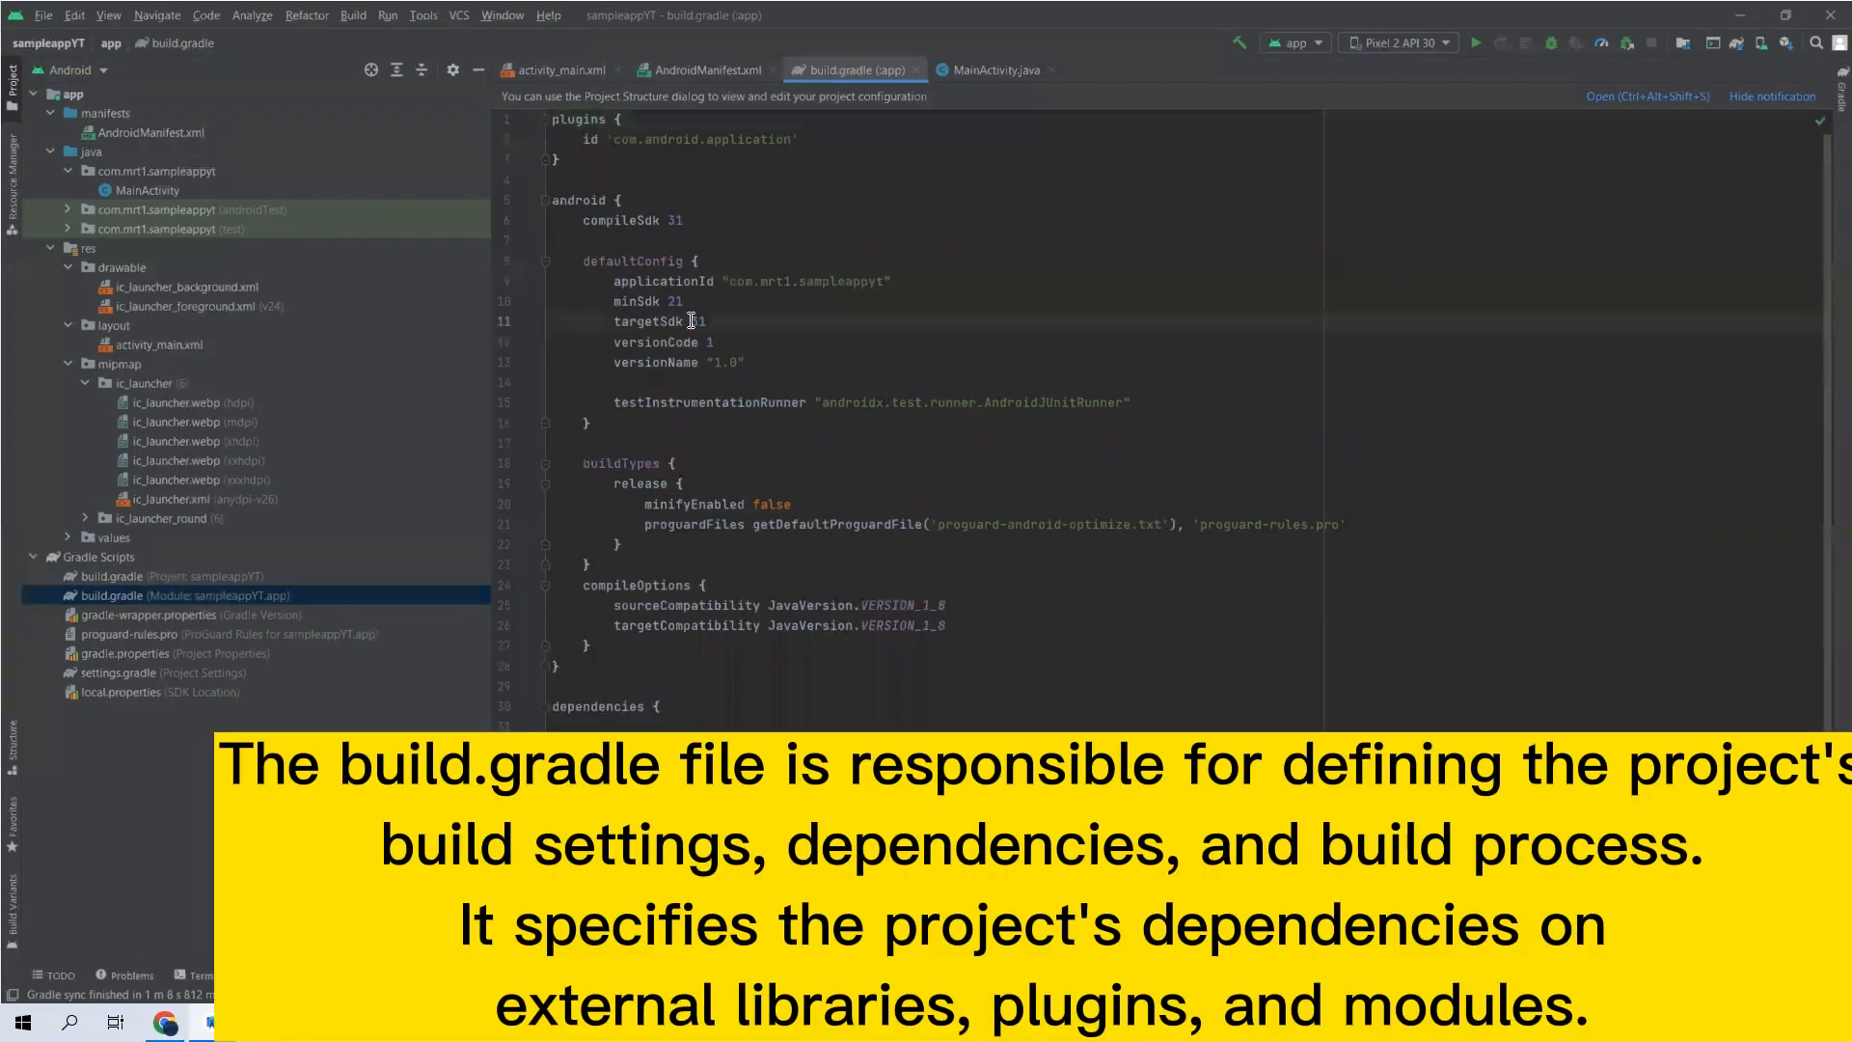
- Examine the compileSdk and targetSdk settings and the dependencies in the module's build.gradle file
double_click(698, 321)
double_click(675, 221)
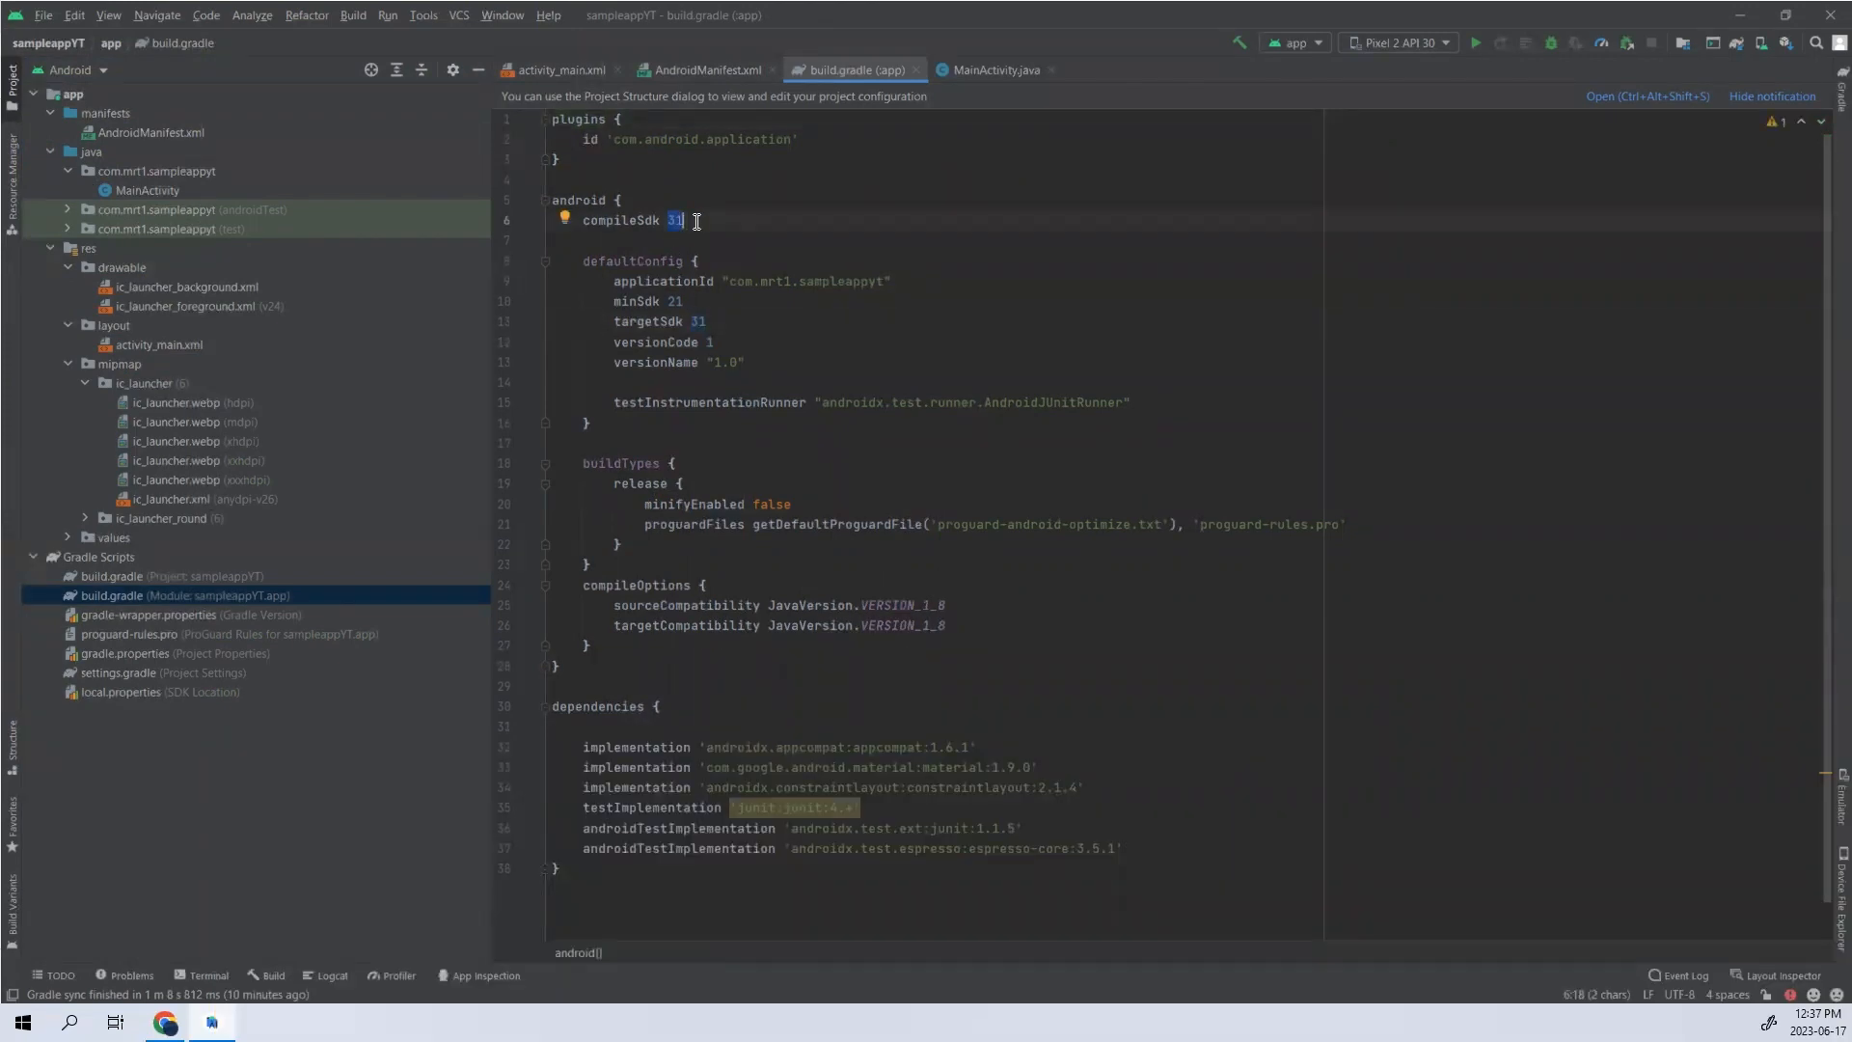
left_click(706, 207)
left_click_drag(696, 220, 660, 222)
left_click_drag(710, 323, 619, 325)
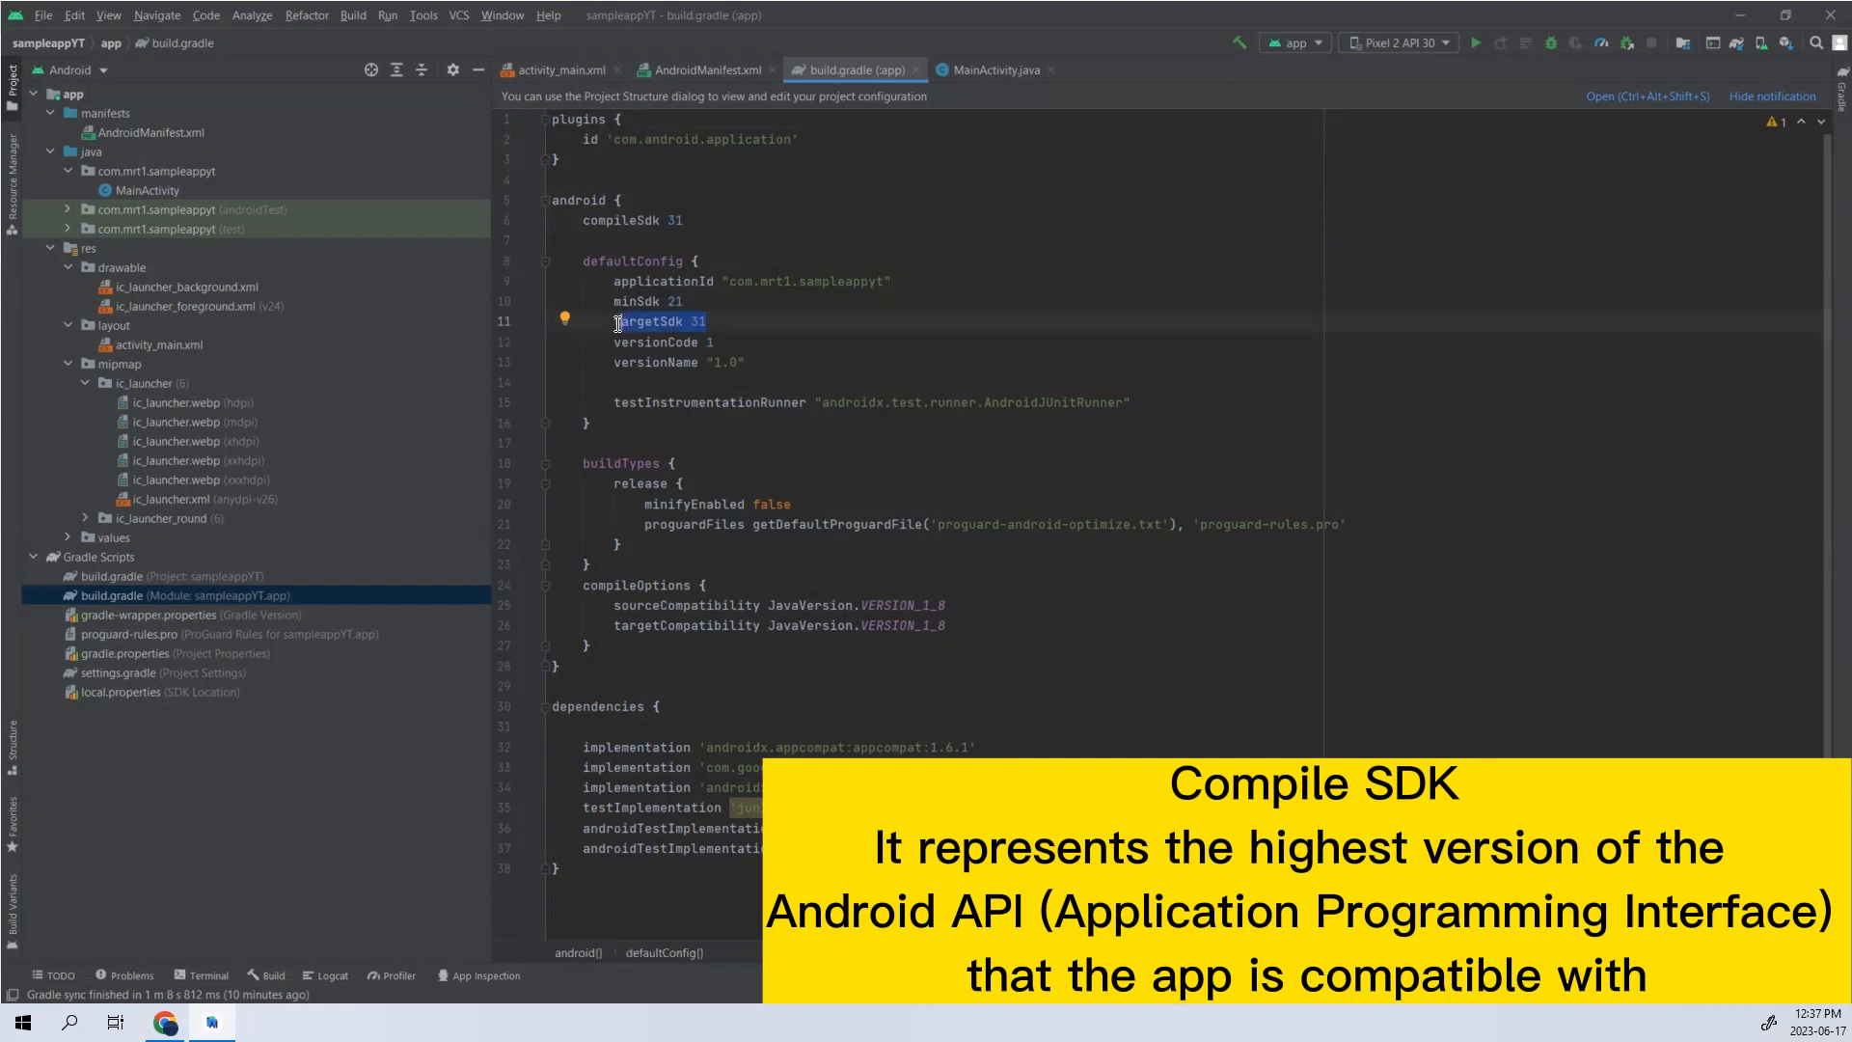
scroll(787, 365, "down", 1)
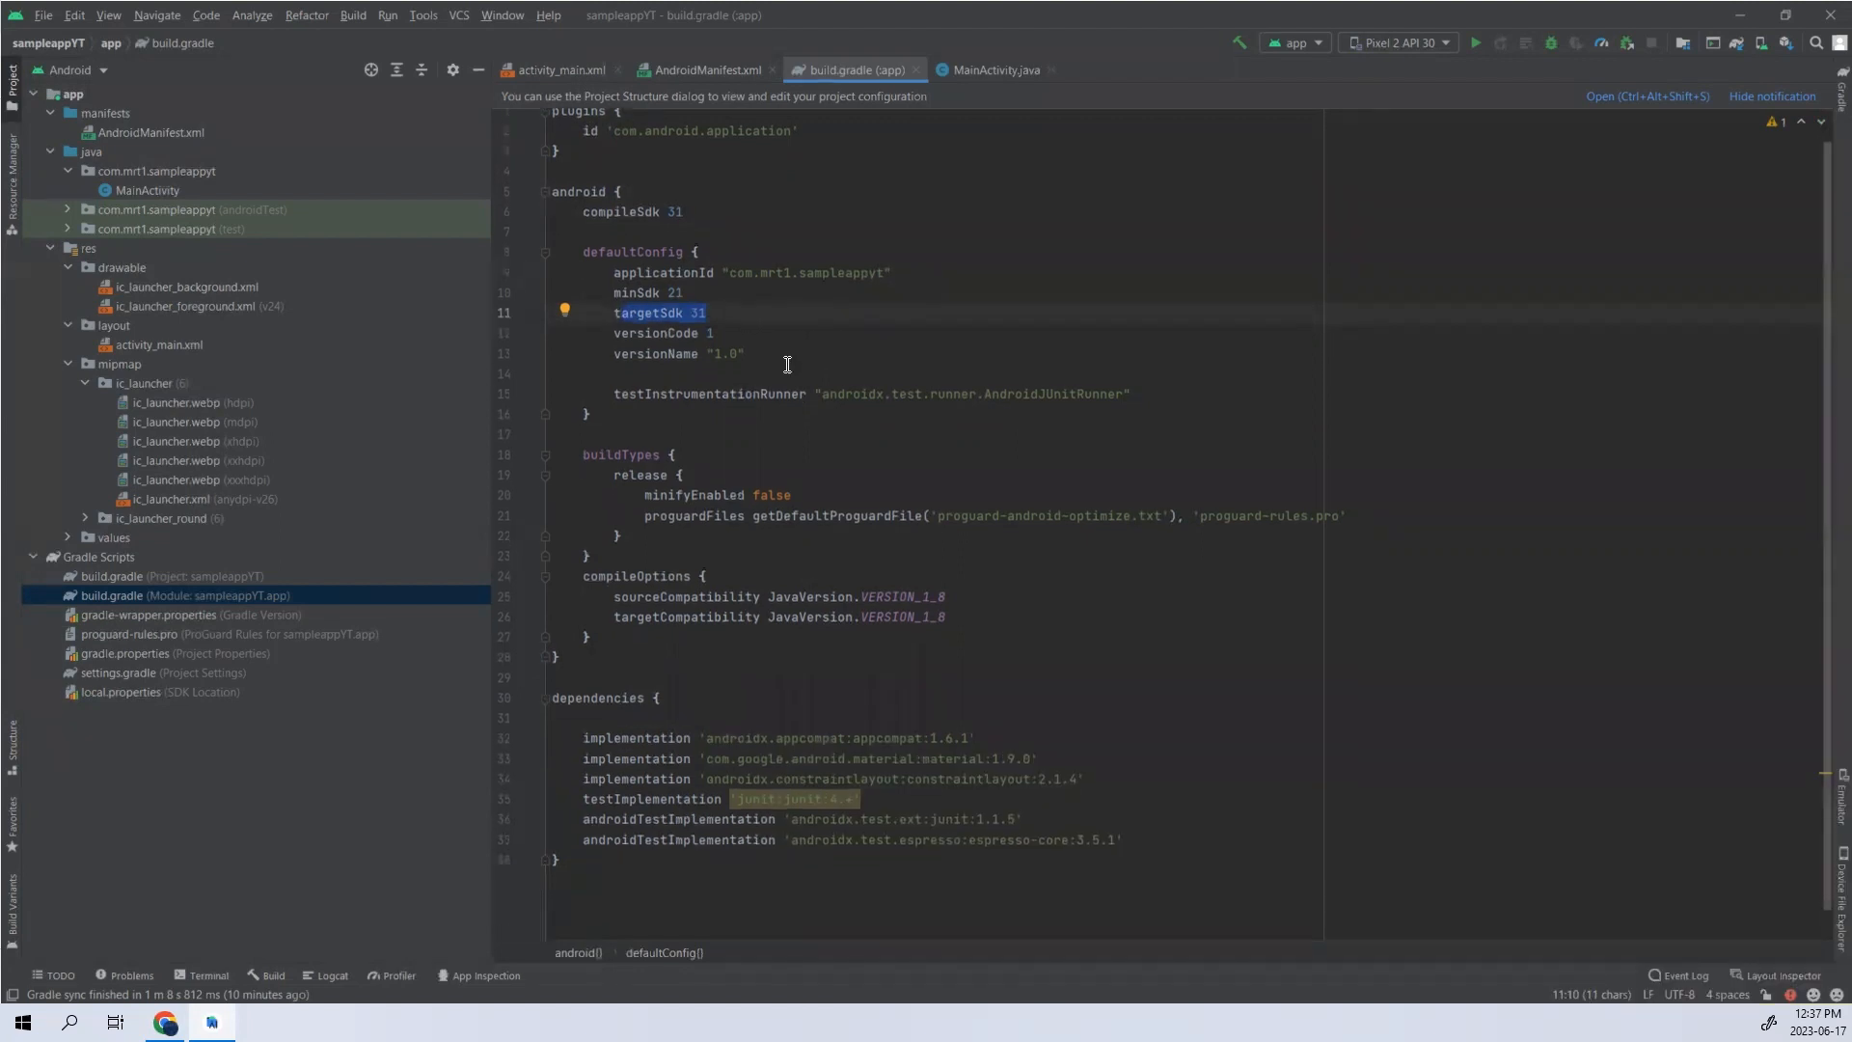
scroll(787, 365, "down", 1)
scroll(916, 579, "up", 2)
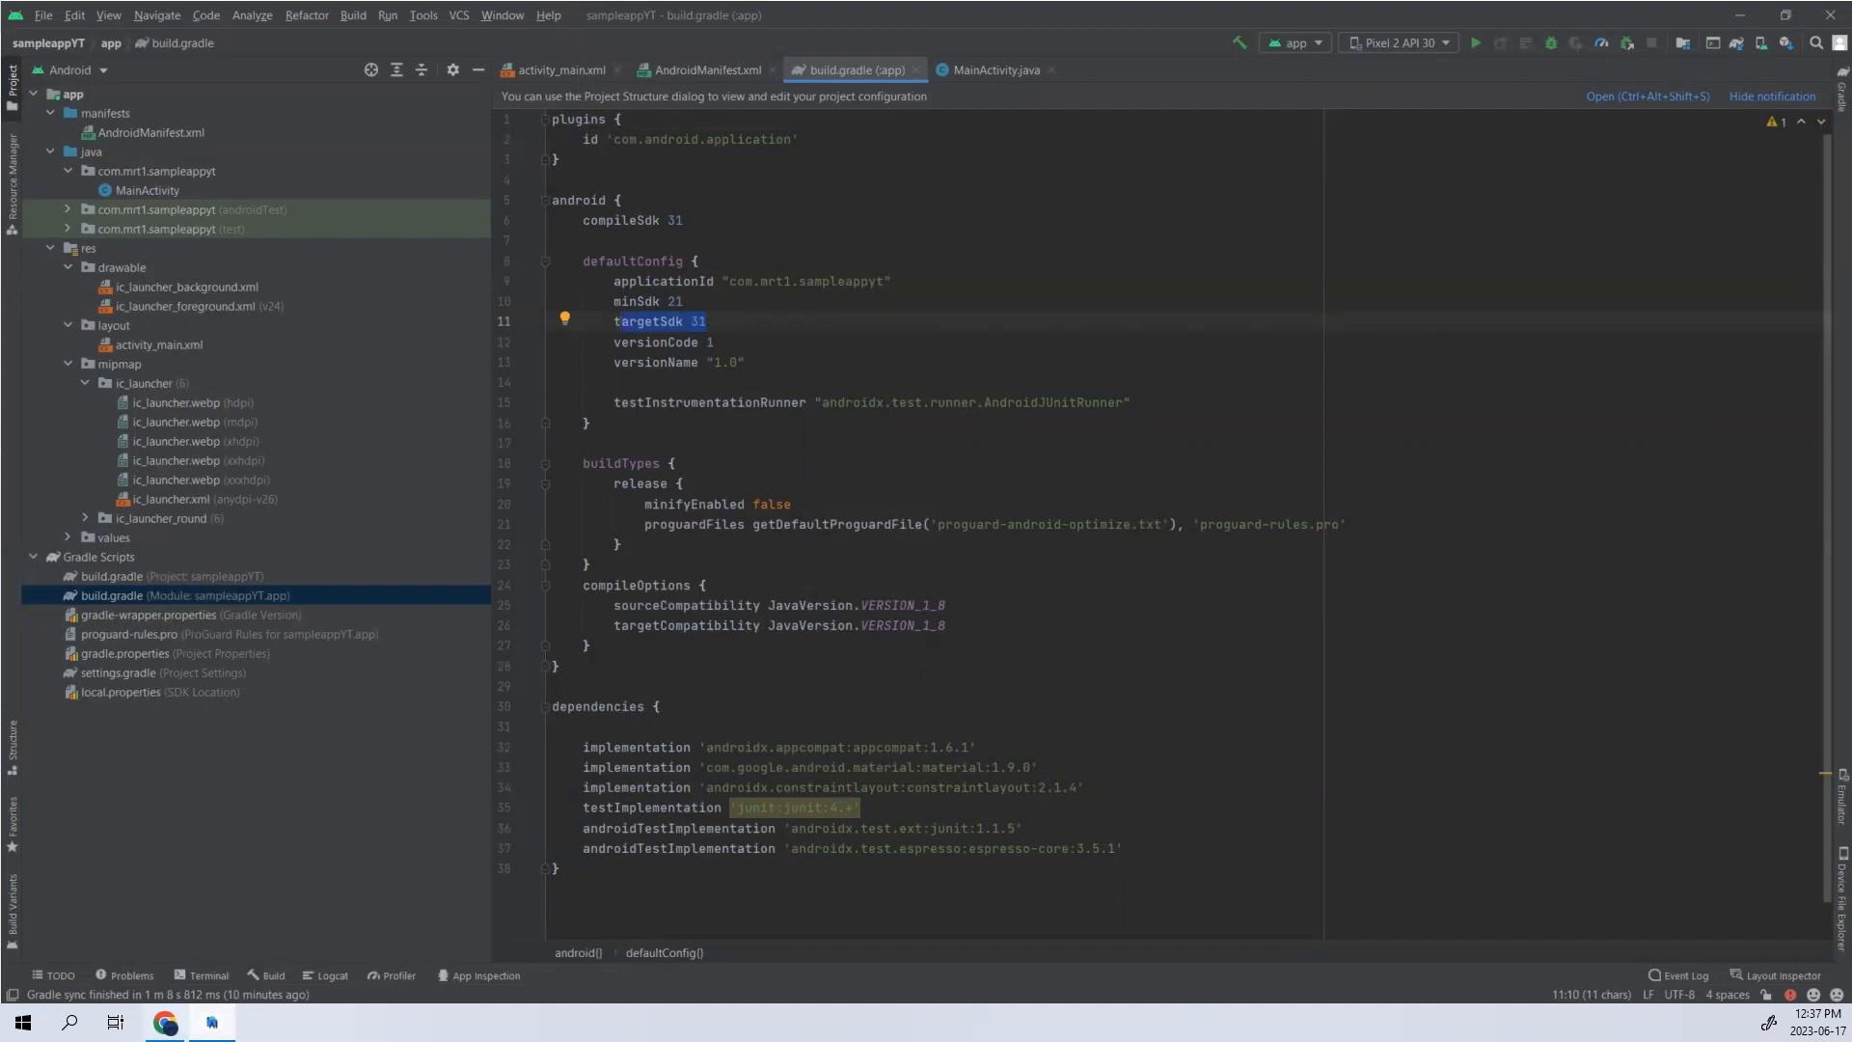
- Switch to Google Chrome, go to the developer account in Google Play Console, and start creating a new app
left_click(165, 1023)
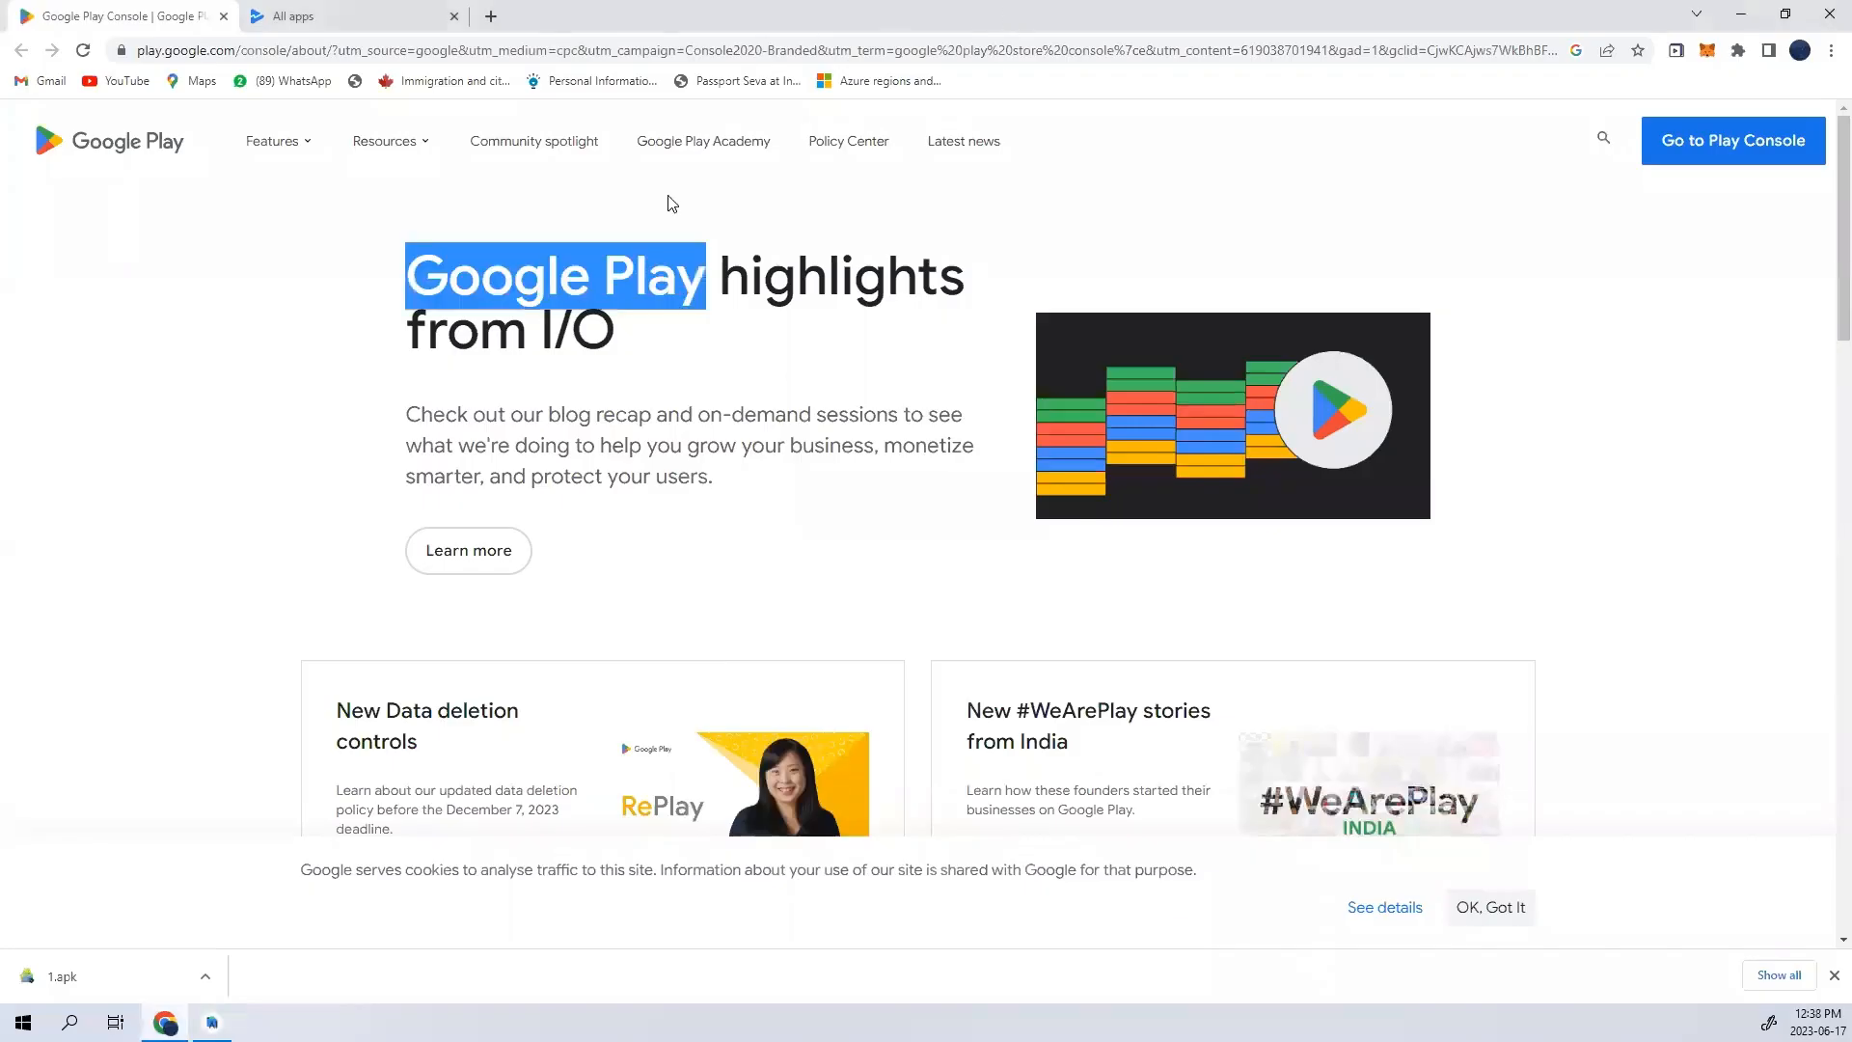
left_click(1709, 143)
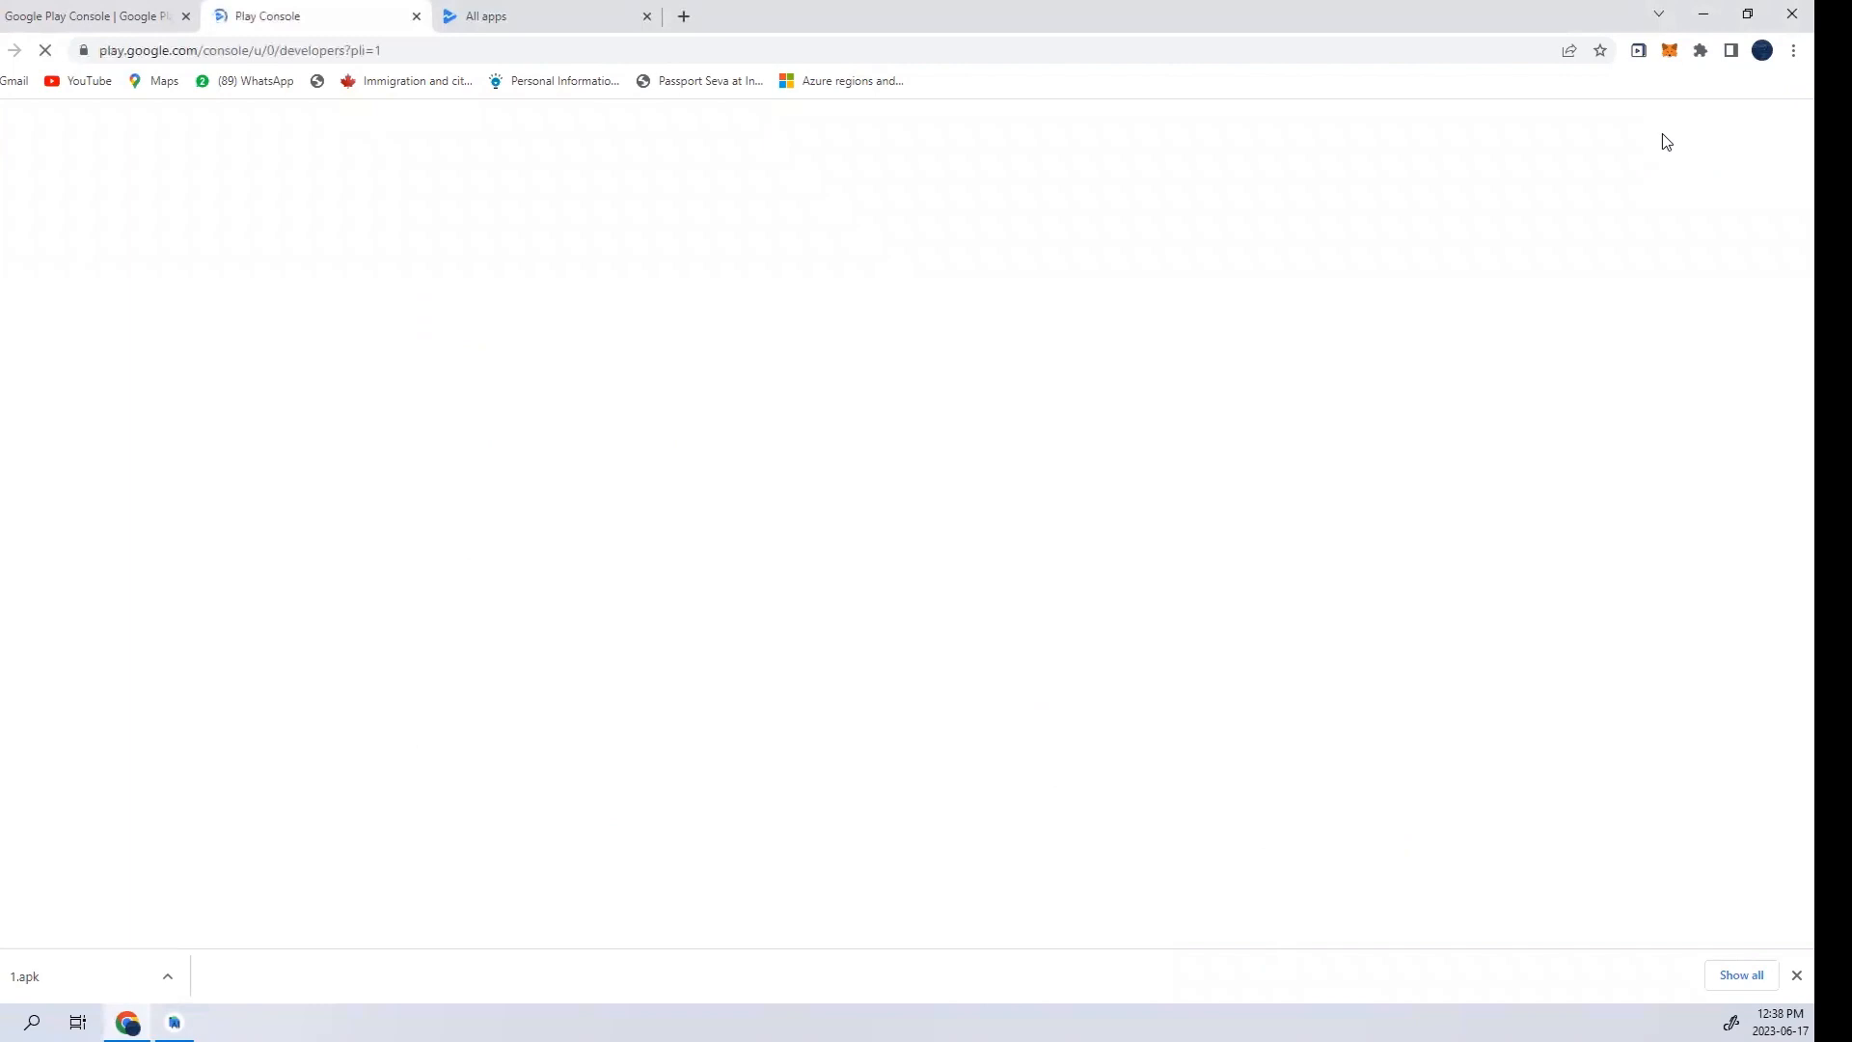
left_click(836, 600)
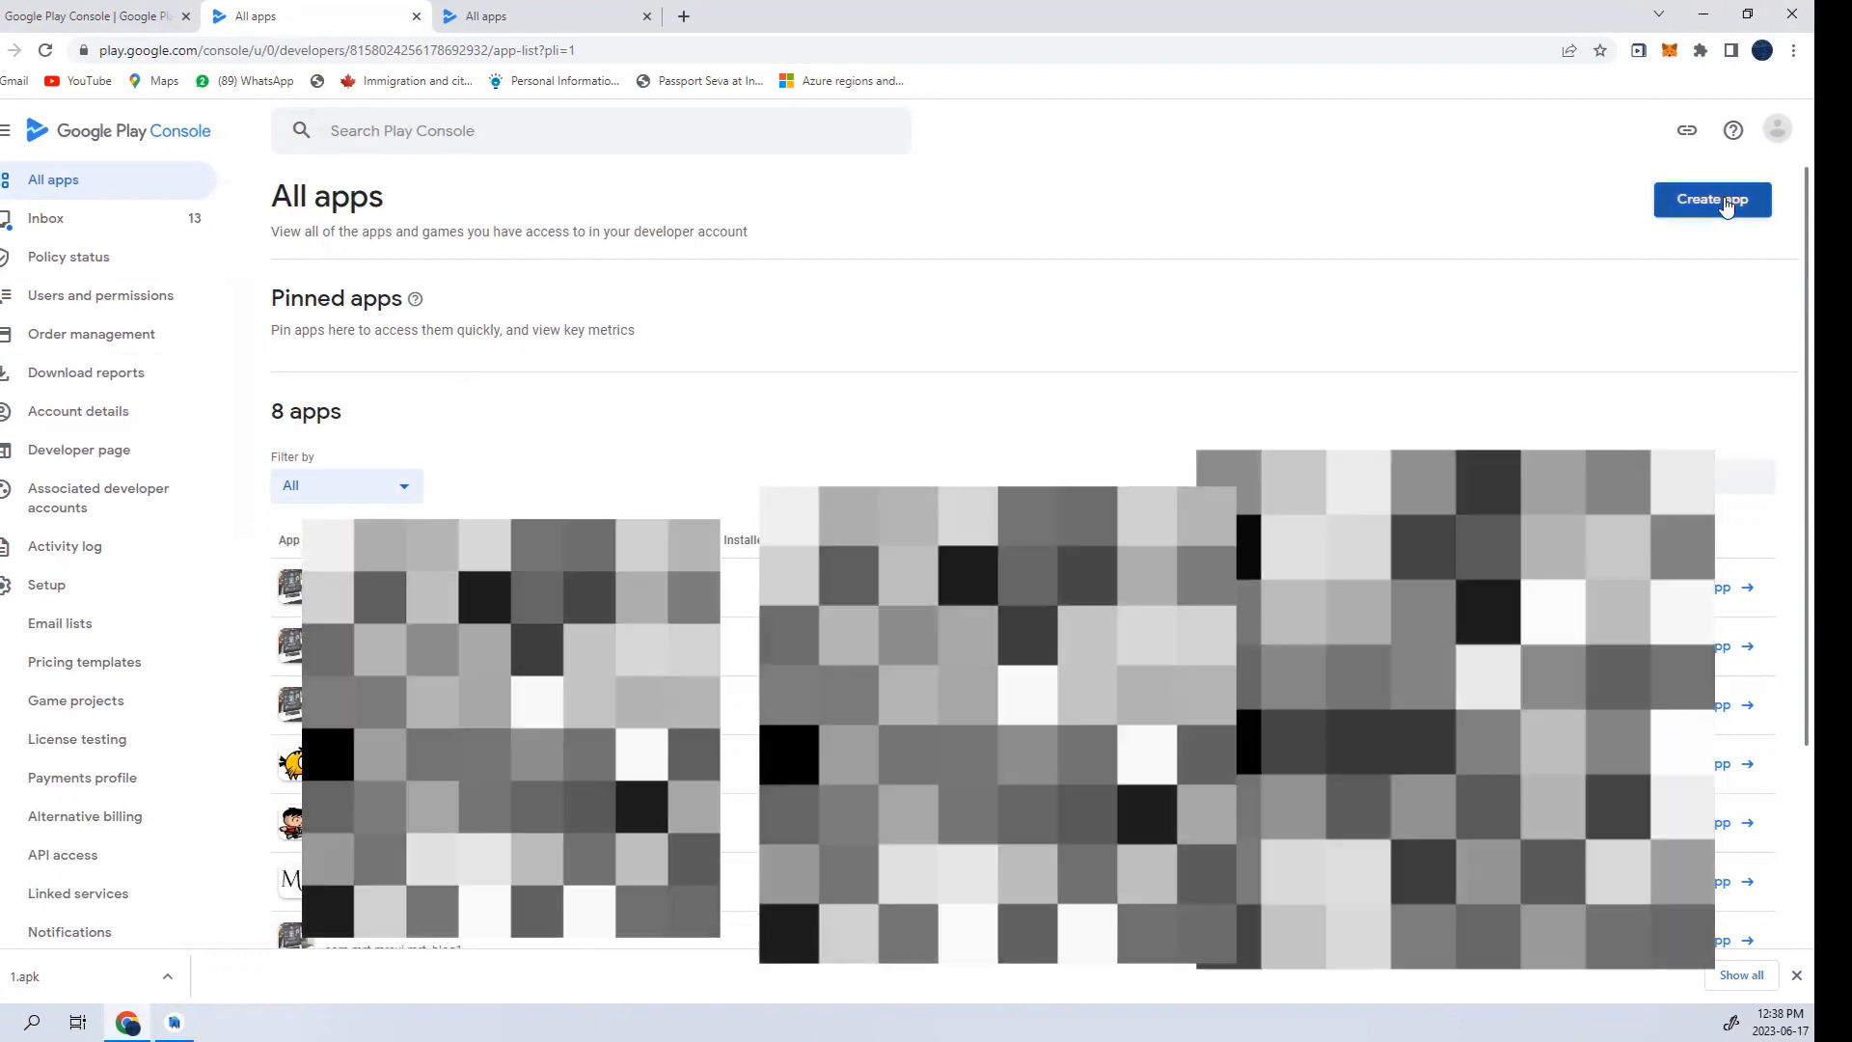
left_click(1726, 206)
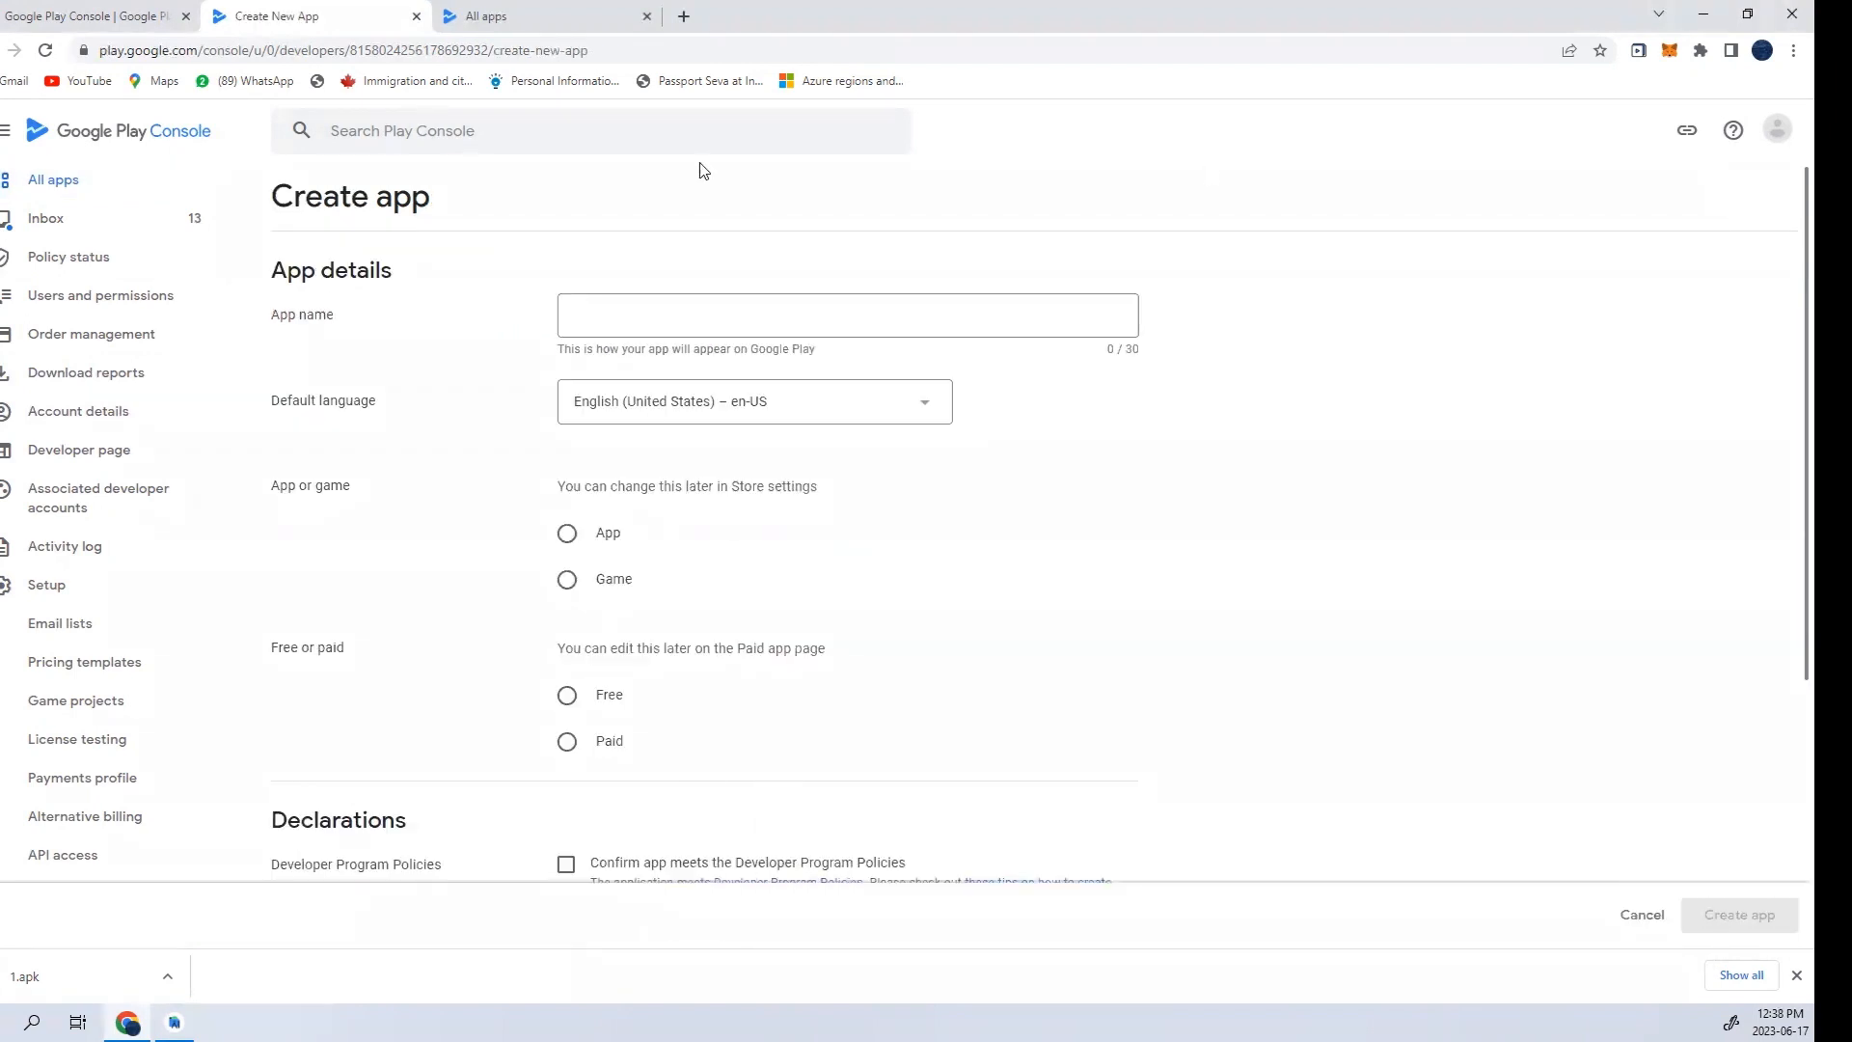
- Enter sample as the app name and classify it as an App
left_click(601, 312)
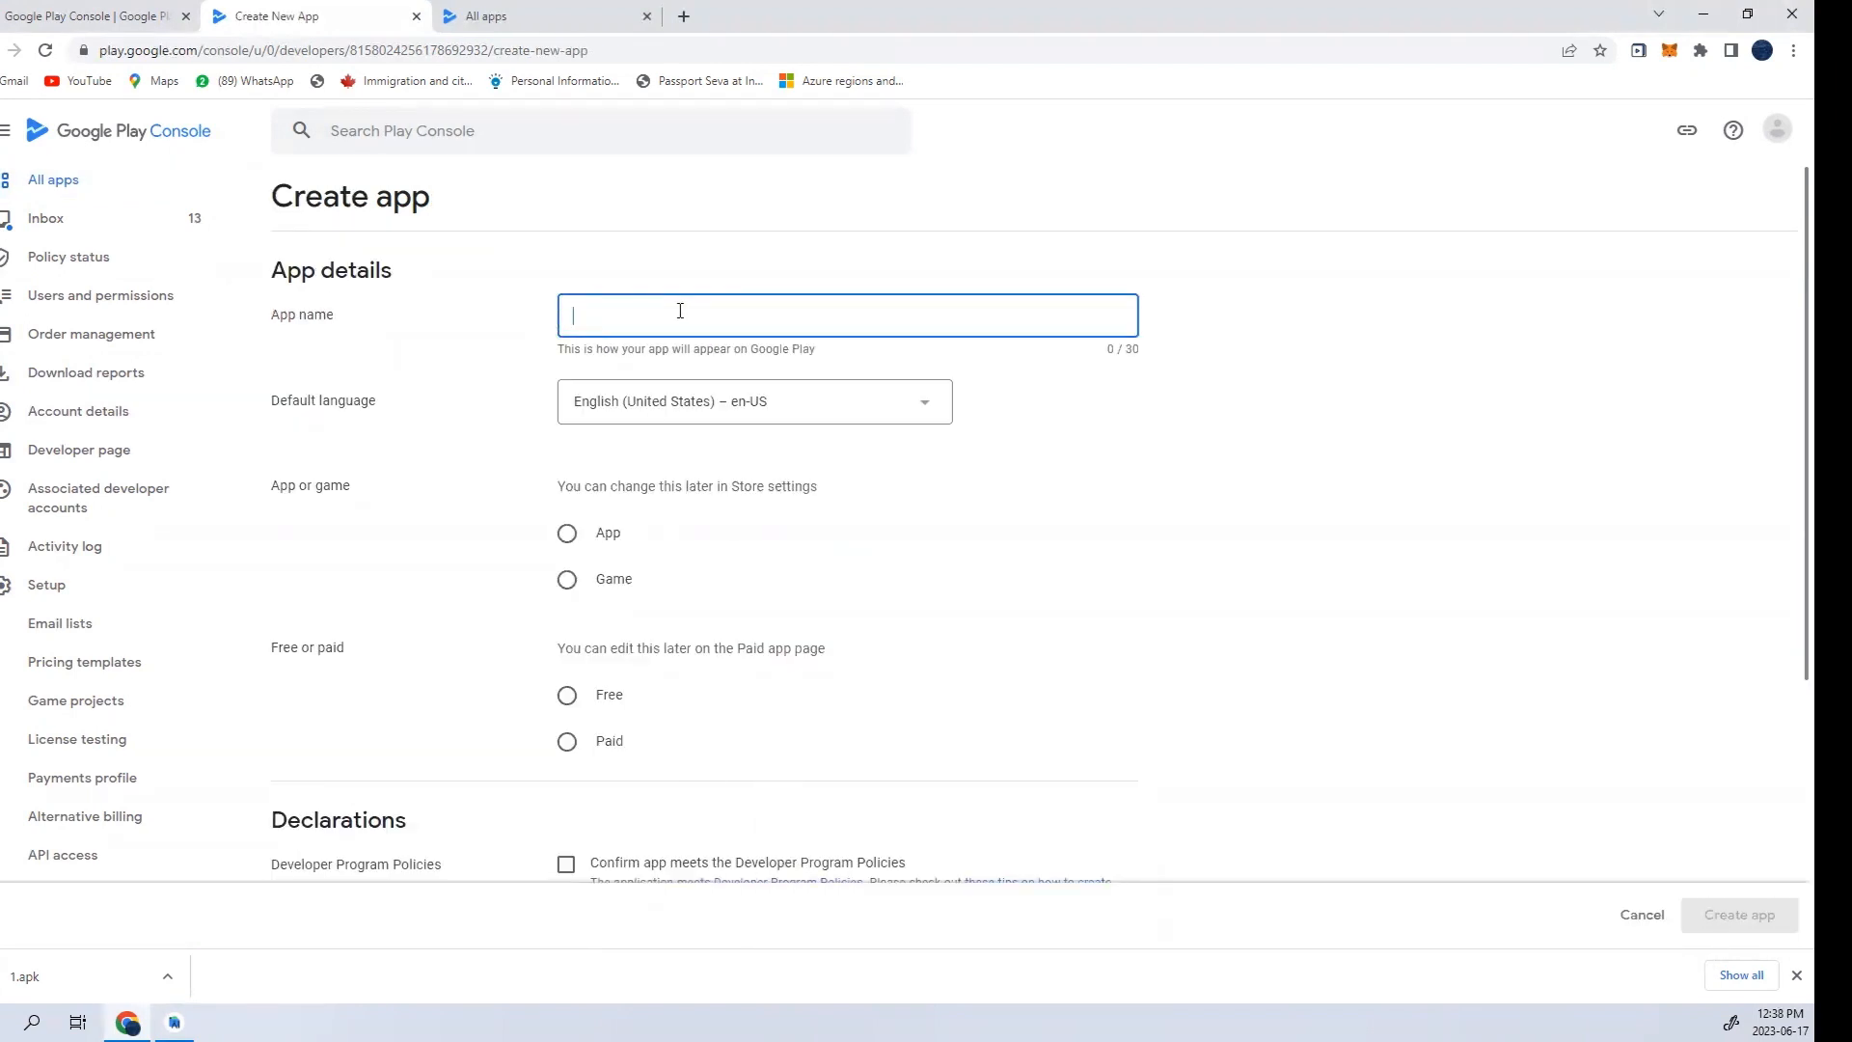
type("sample")
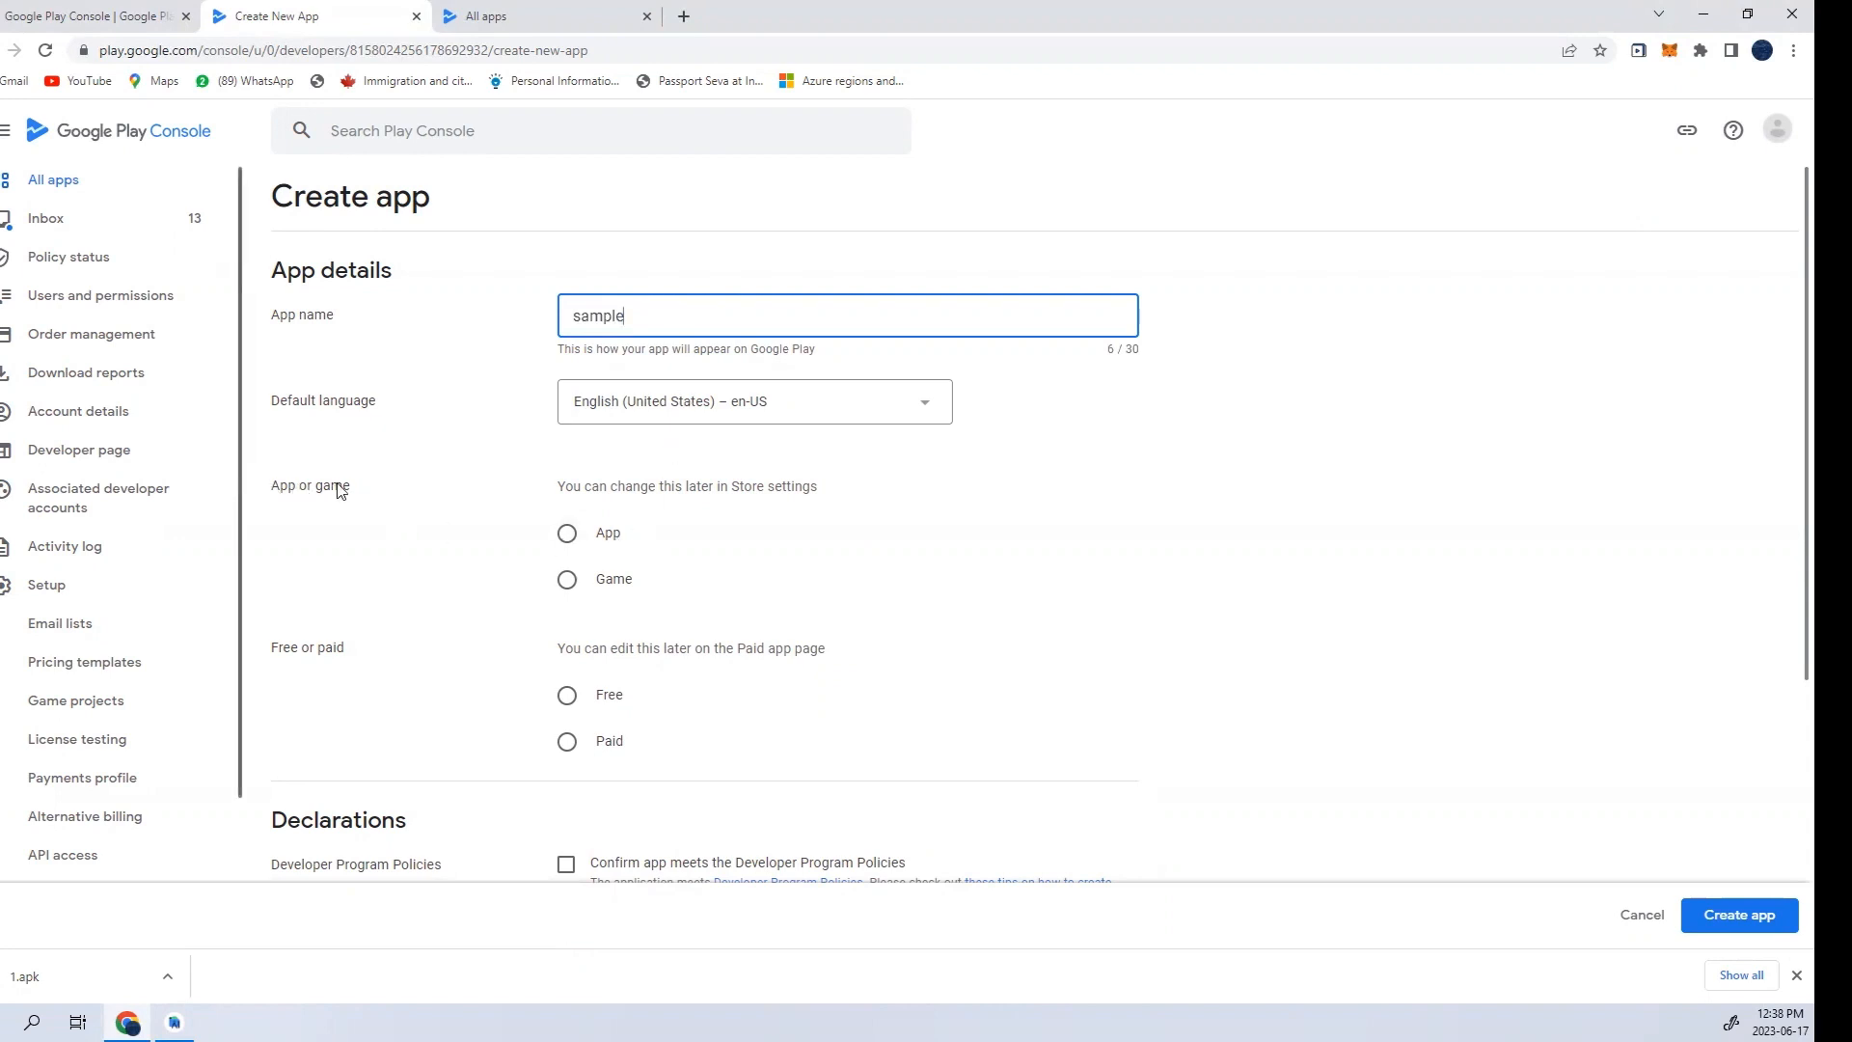
left_click_drag(359, 488, 270, 482)
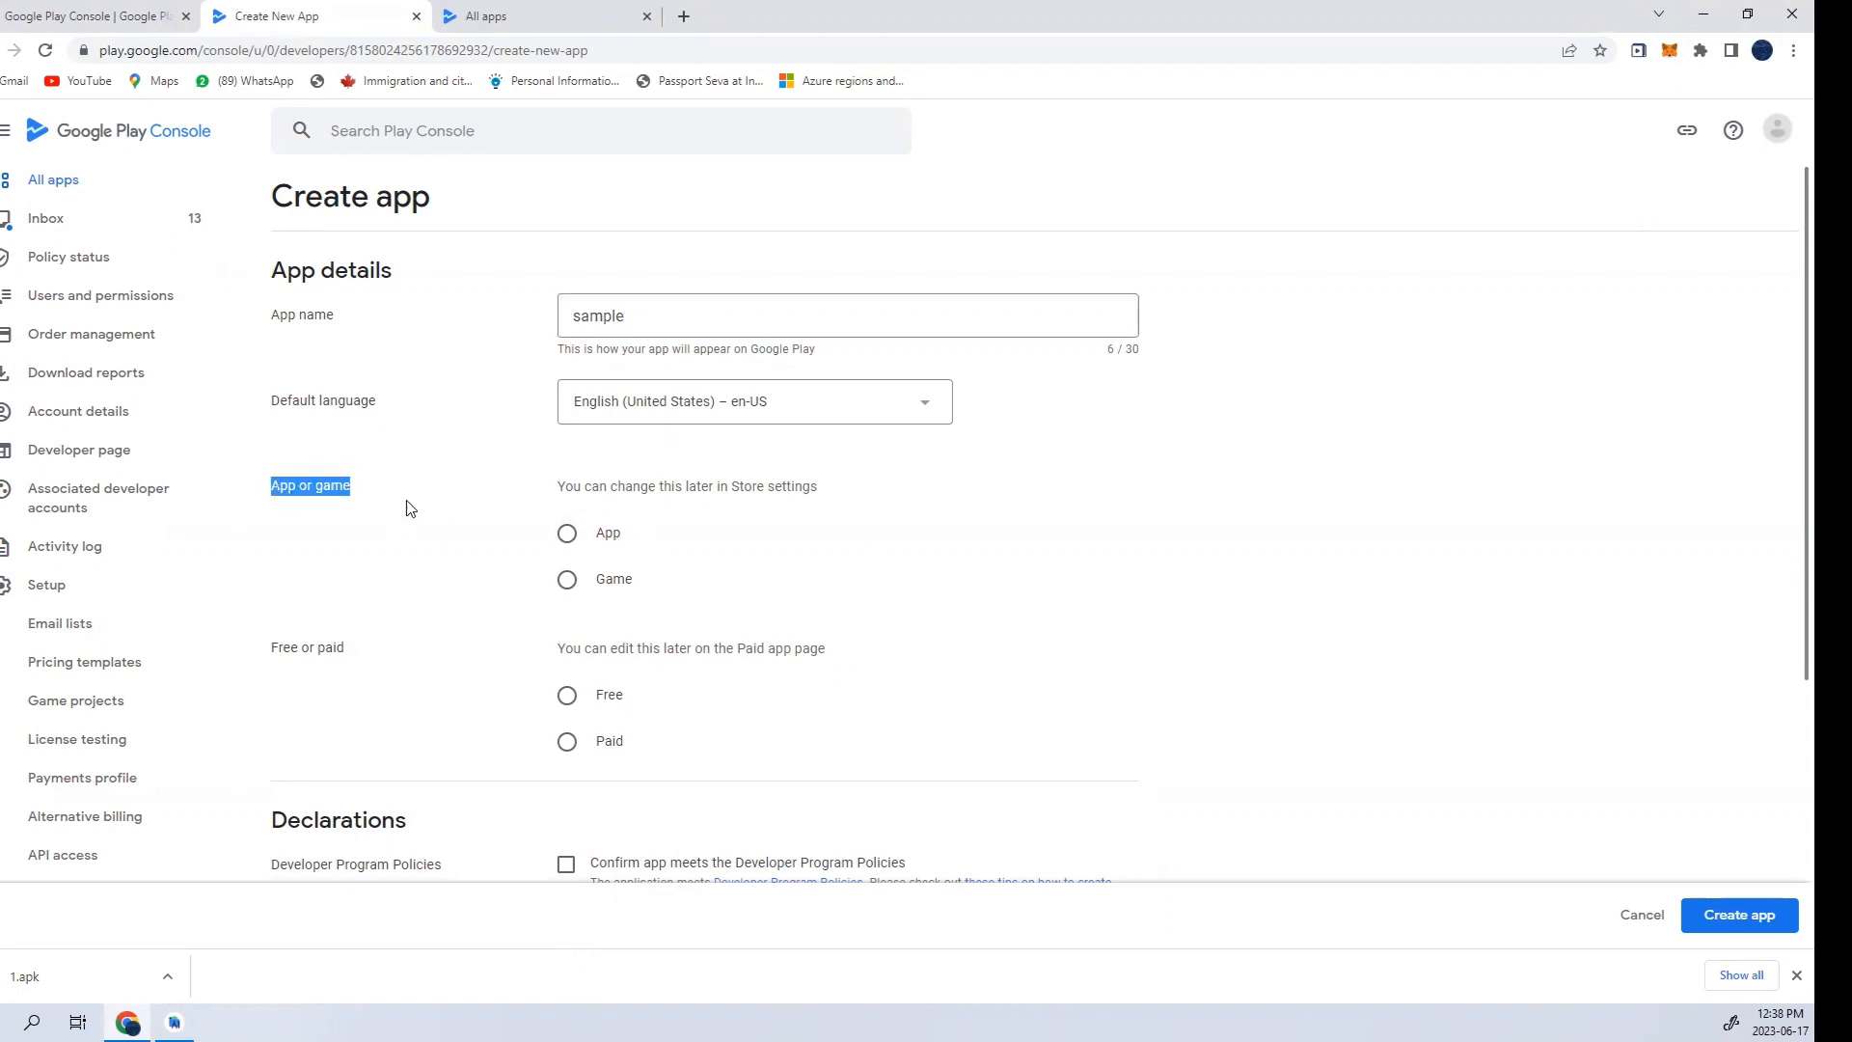
left_click(590, 583)
left_click(589, 540)
- Set the app's pricing to Free
scroll(603, 599, "down", 2)
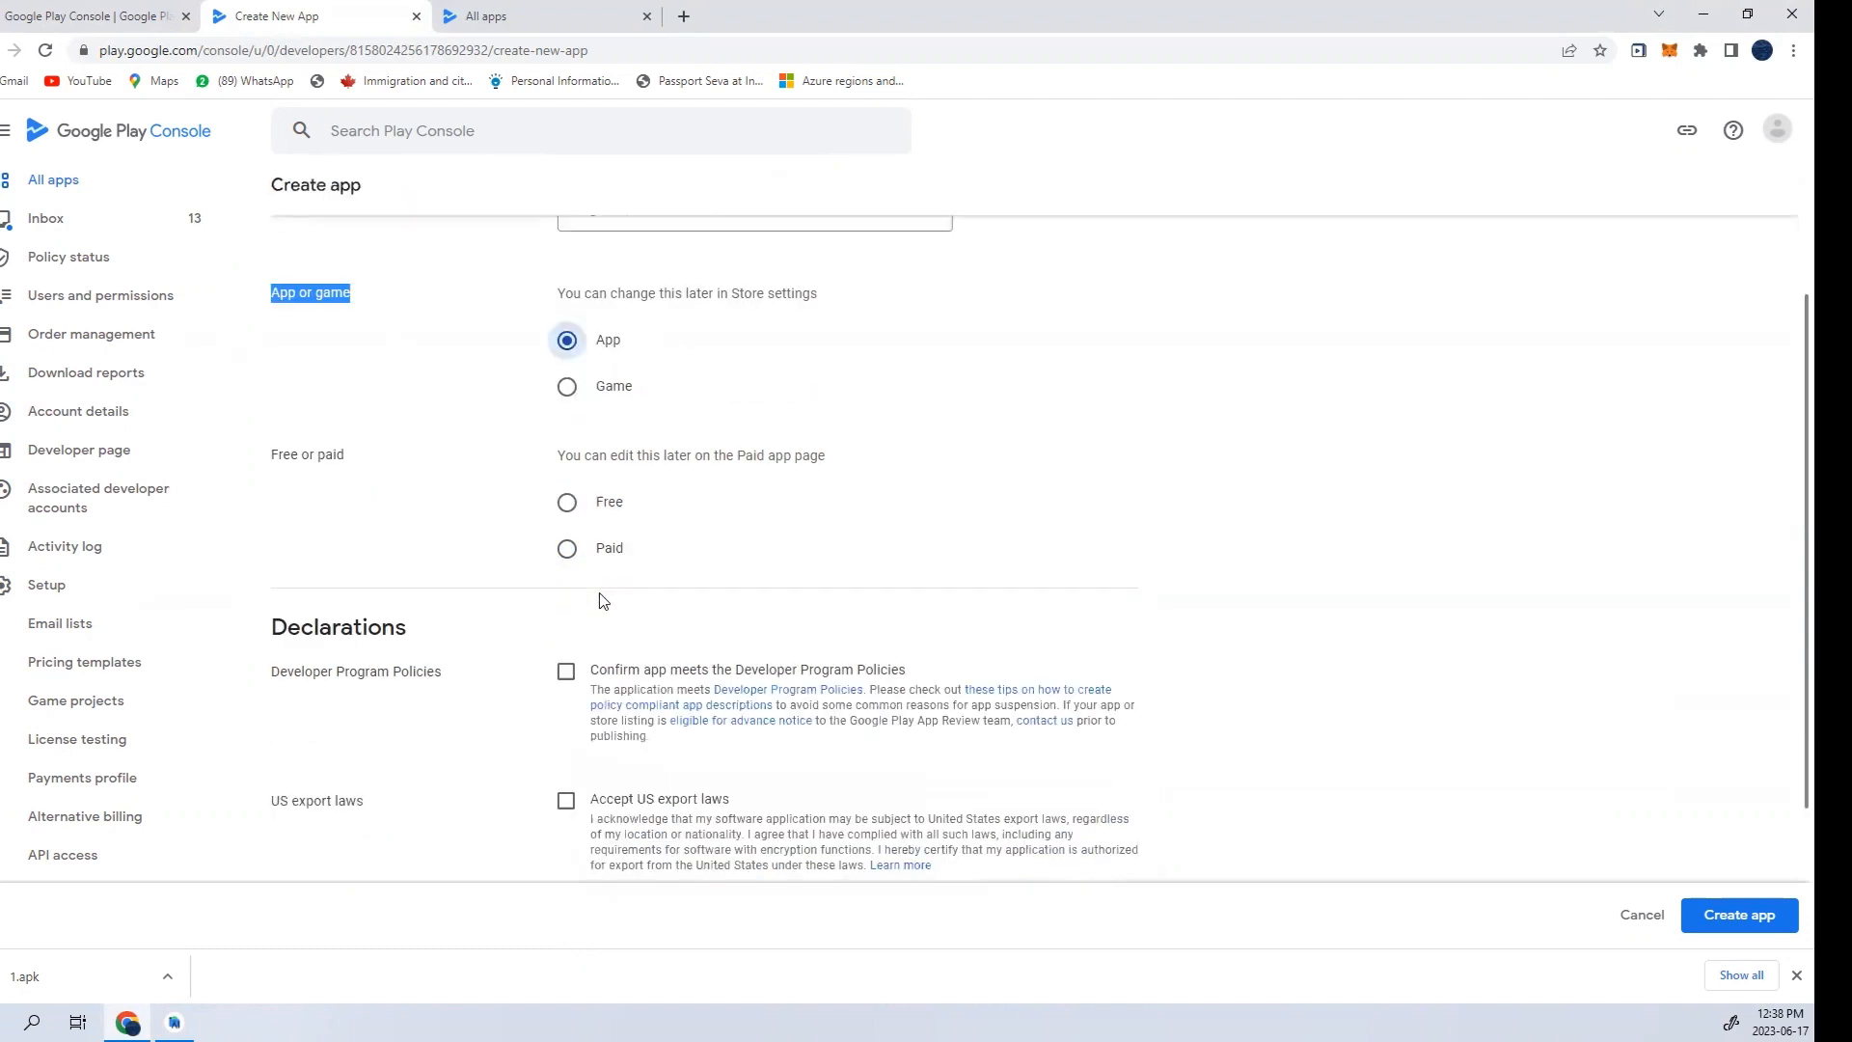
left_click(554, 505)
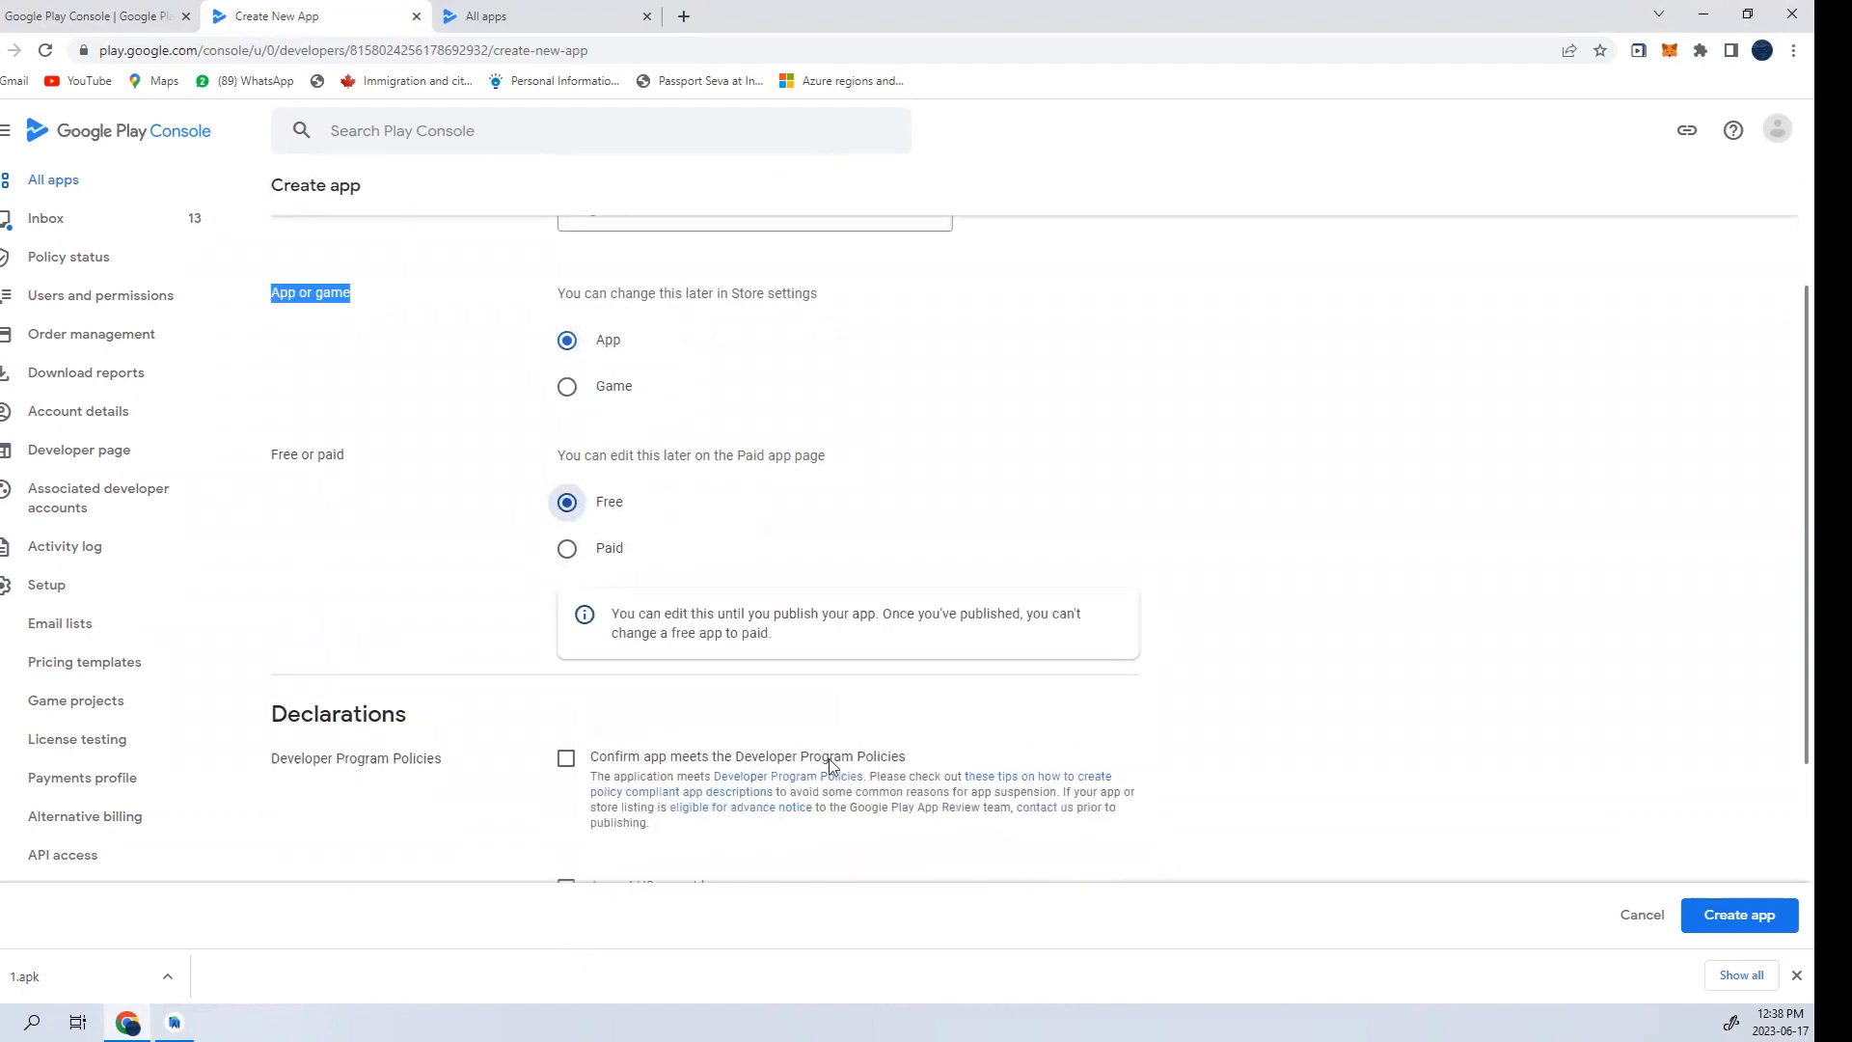
scroll(830, 765, "down", 2)
left_click(600, 357)
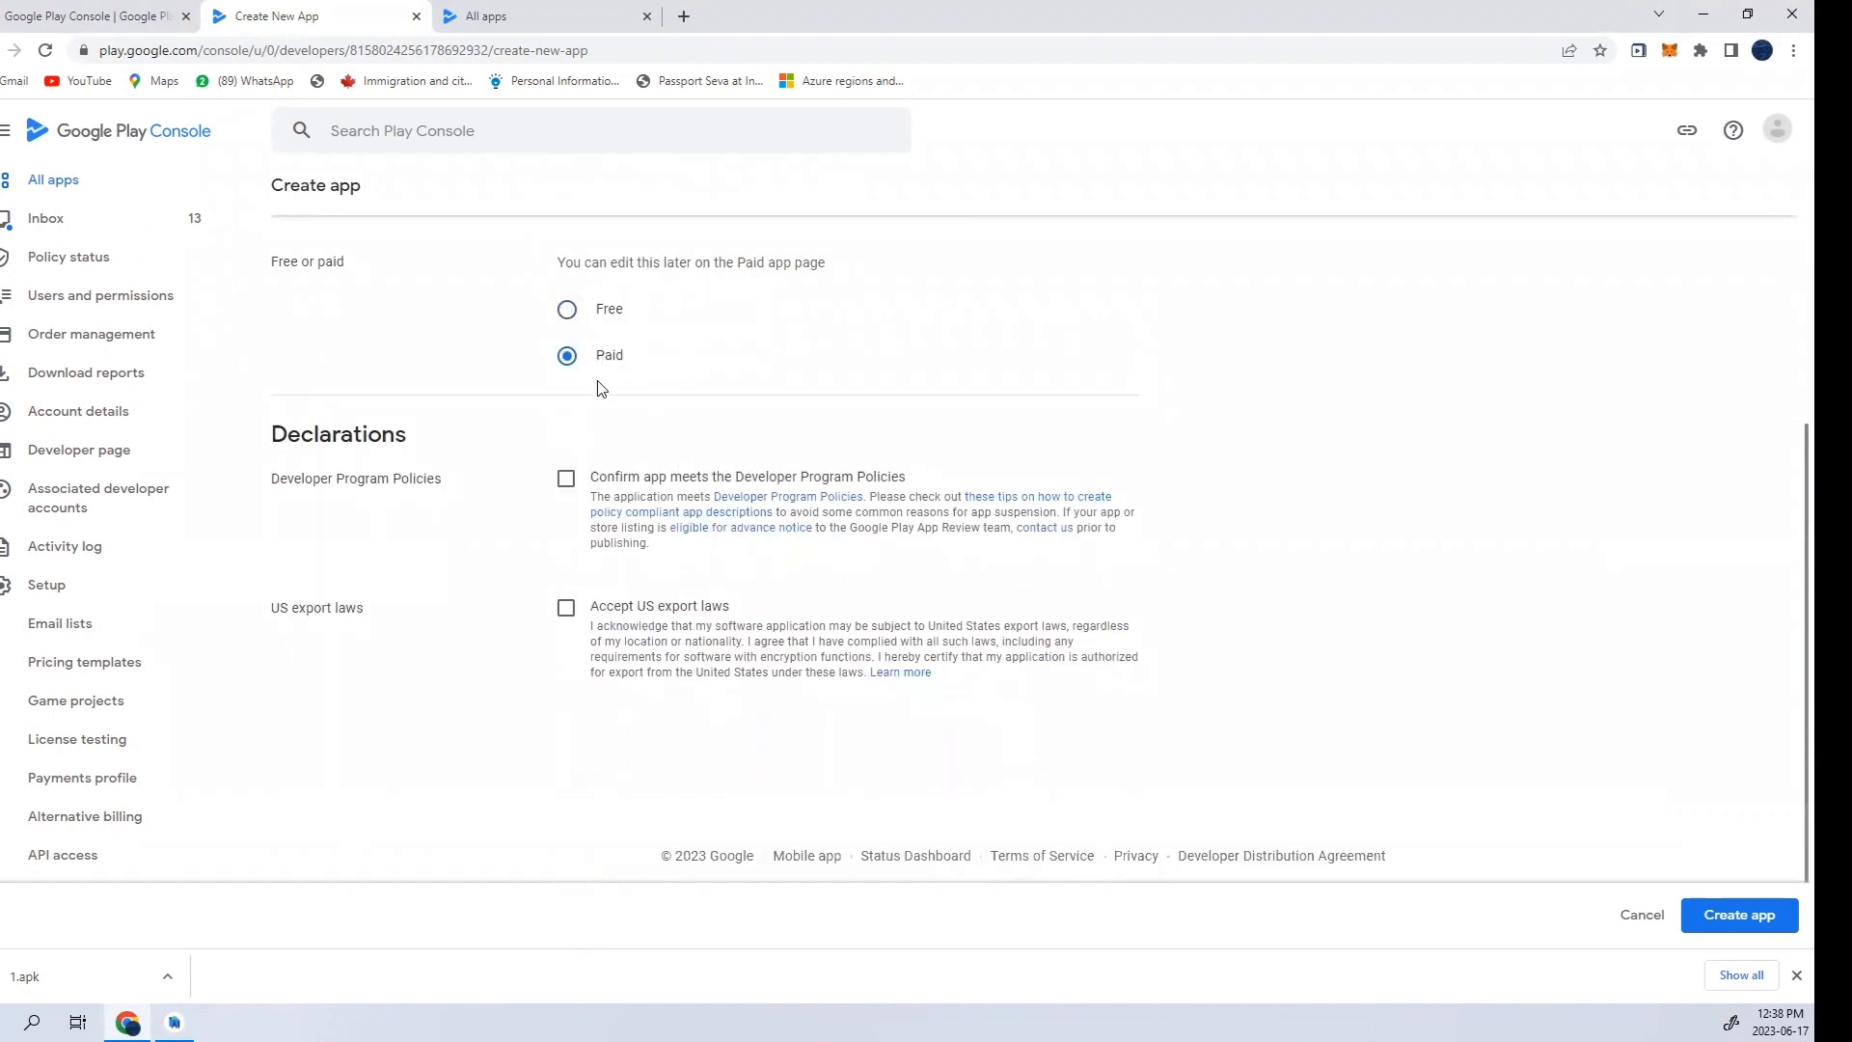
left_click(567, 309)
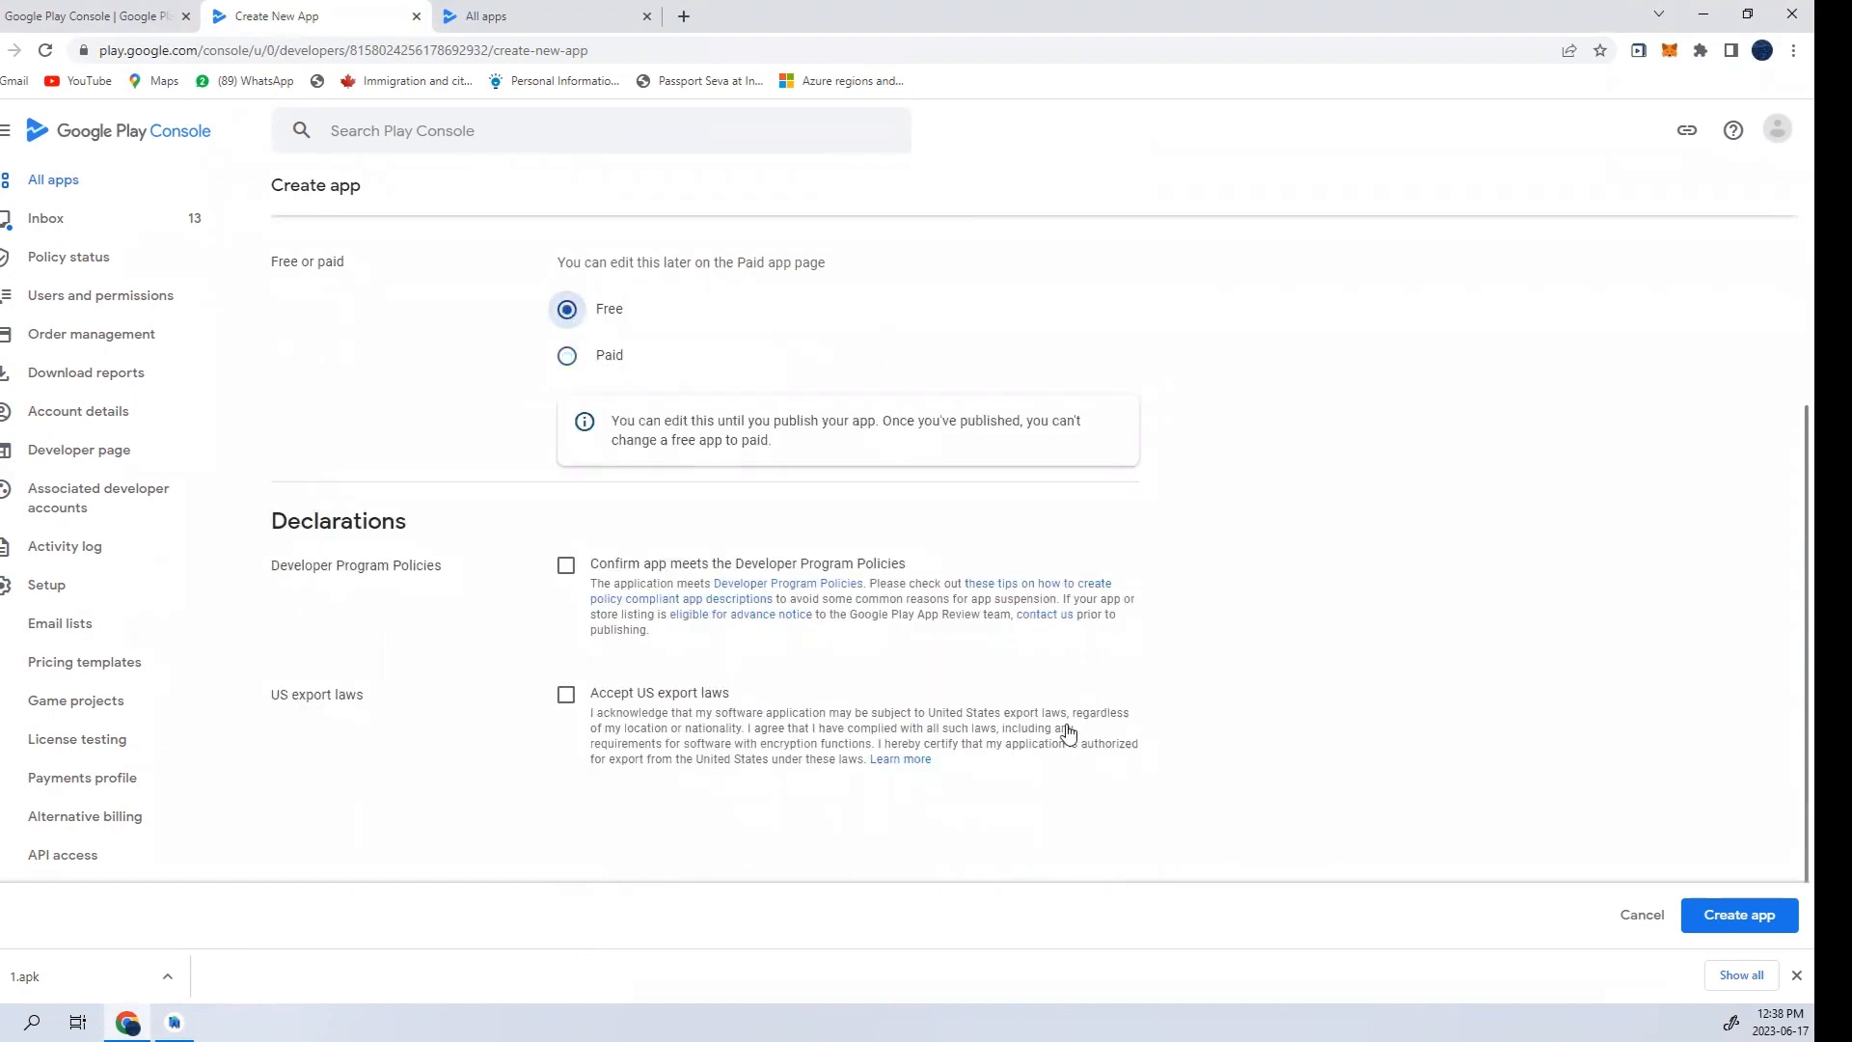
- Accept the US export laws and Developer Program Policies declarations, and create the app
left_click(565, 694)
left_click(566, 566)
left_click(1689, 924)
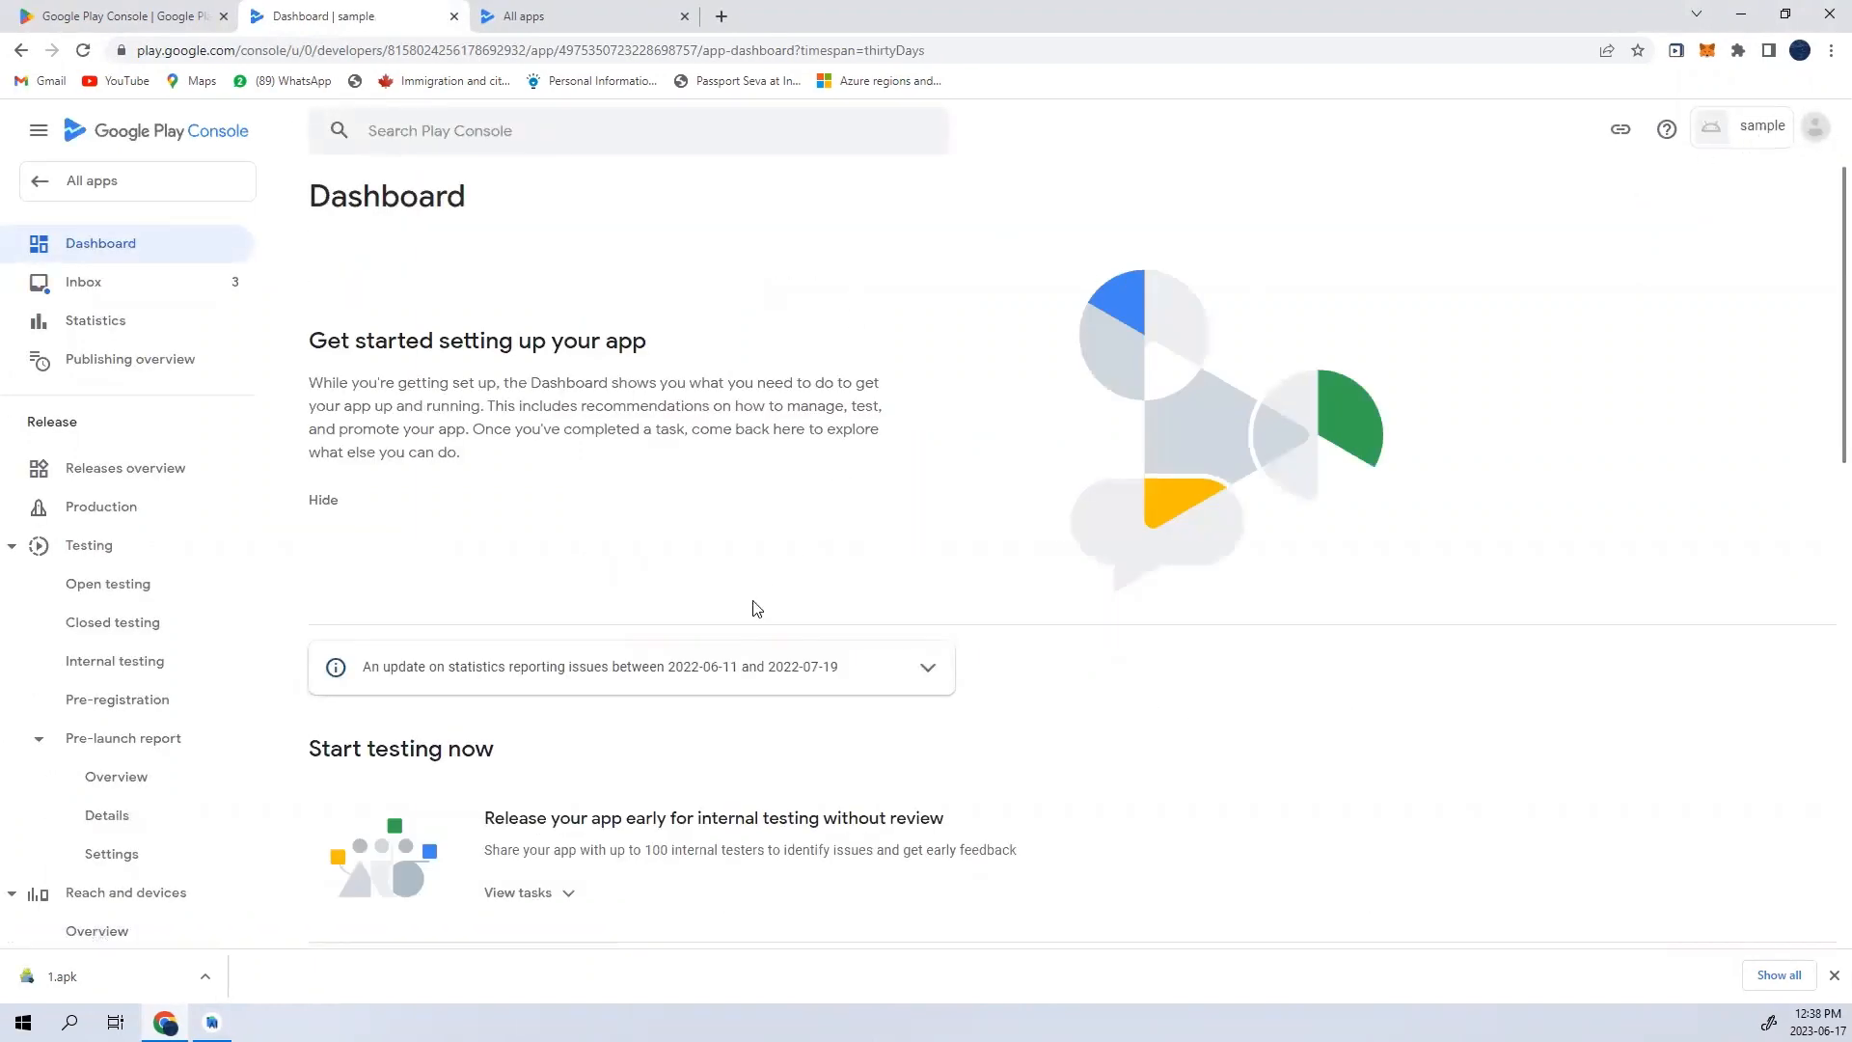
- Expand and examine the dashboard's task lists for internal testing, closed testing and app setup
scroll(736, 602, "down", 3)
left_click(558, 604)
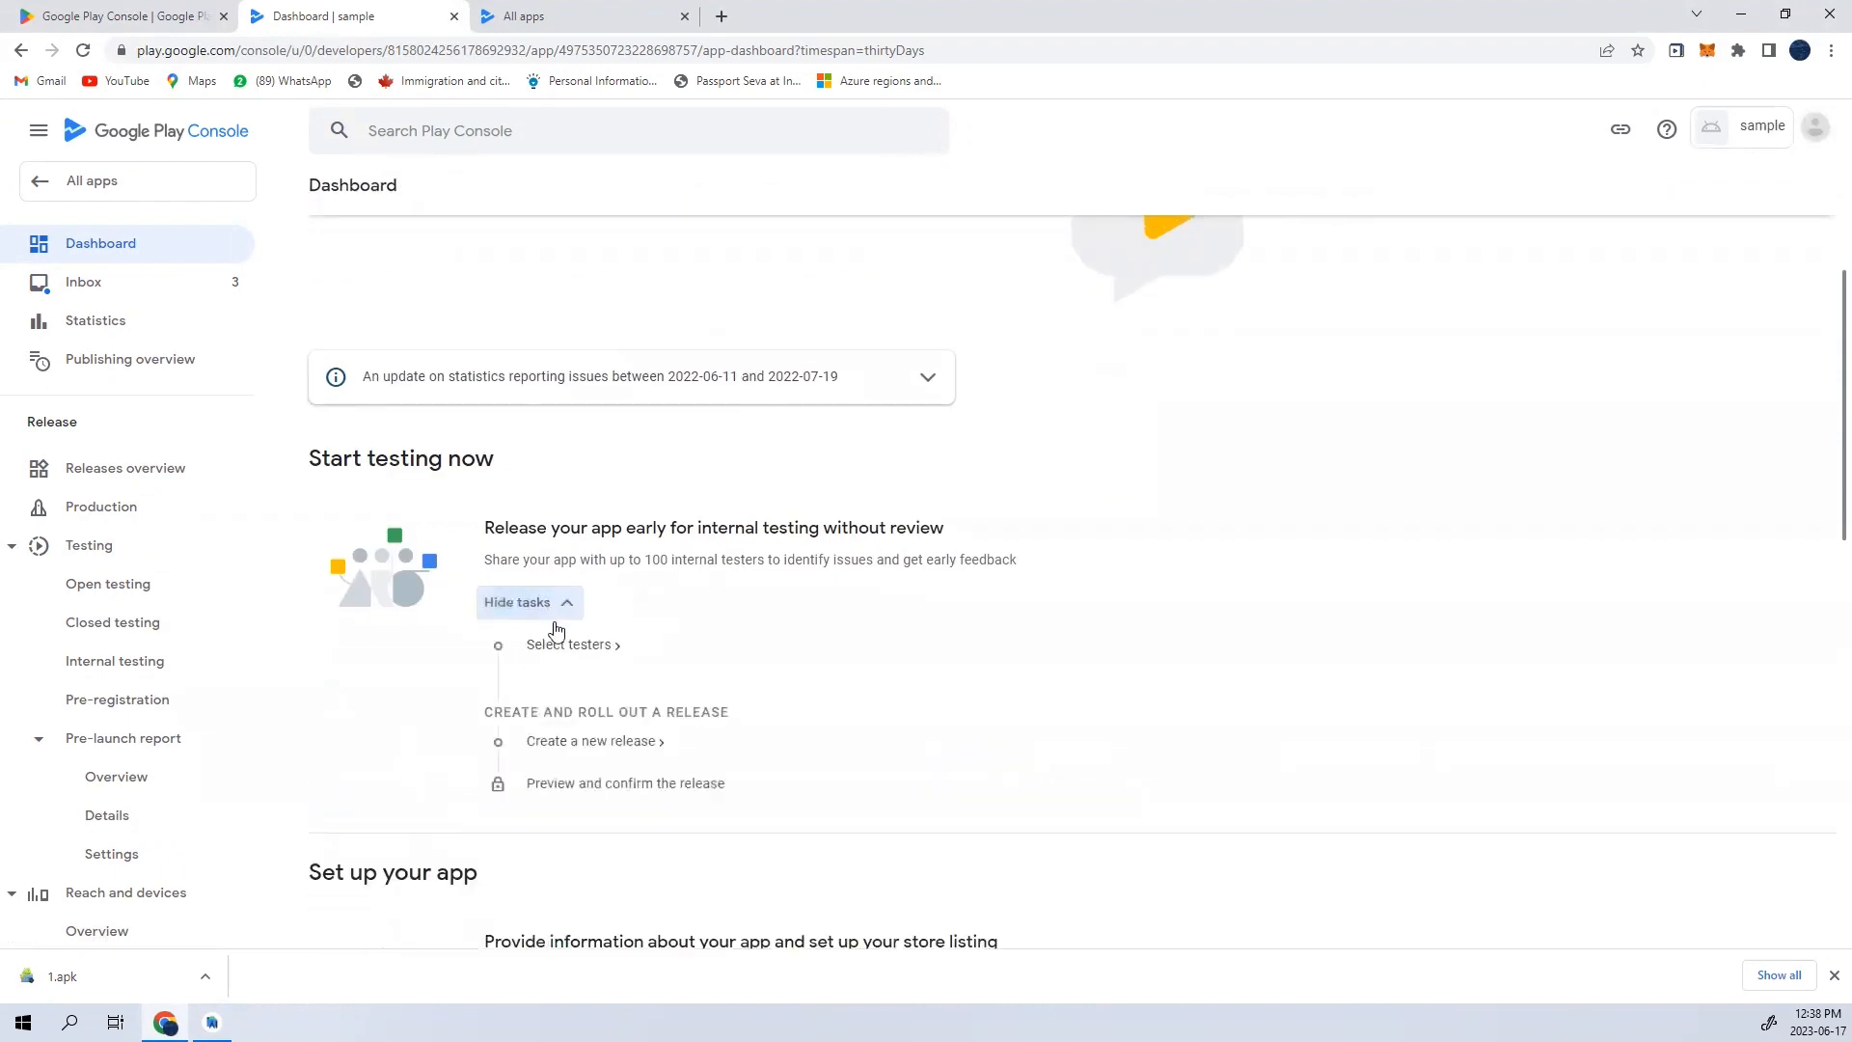
scroll(573, 669, "down", 4)
scroll(559, 642, "up", 3)
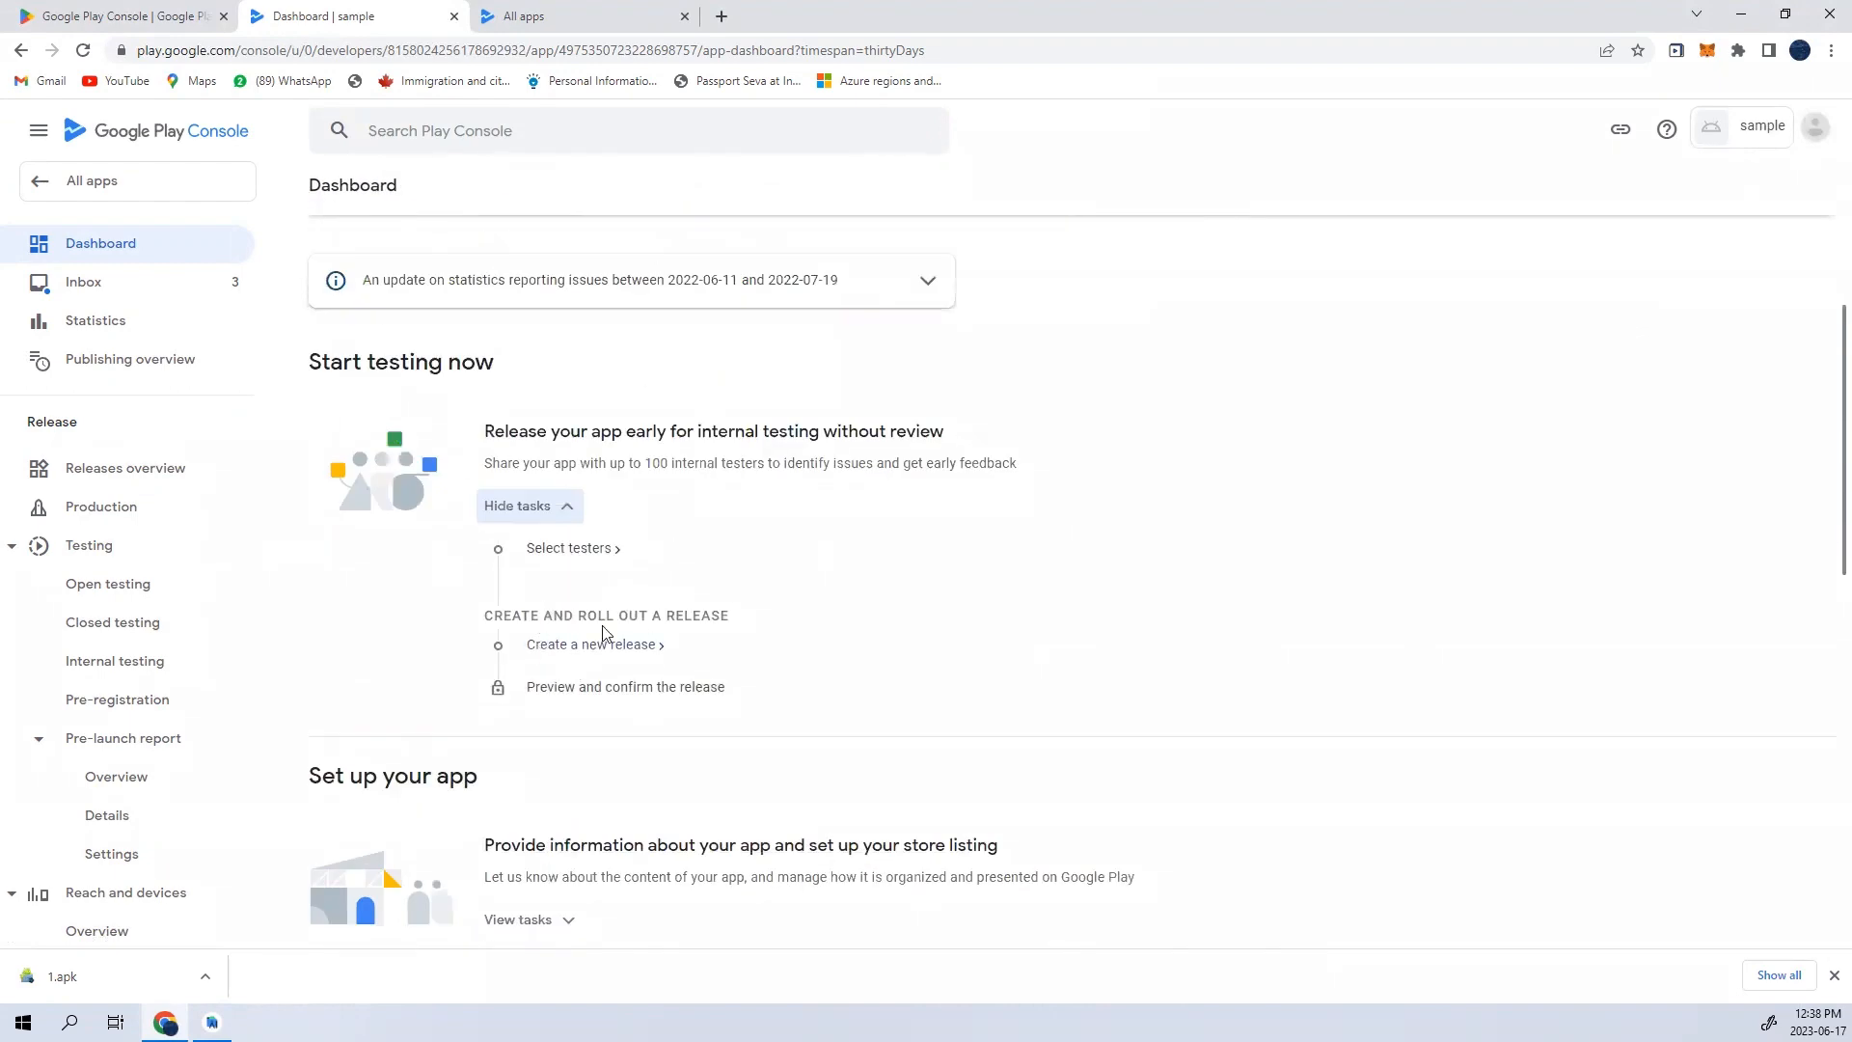
scroll(644, 705, "up", 1)
scroll(644, 705, "down", 7)
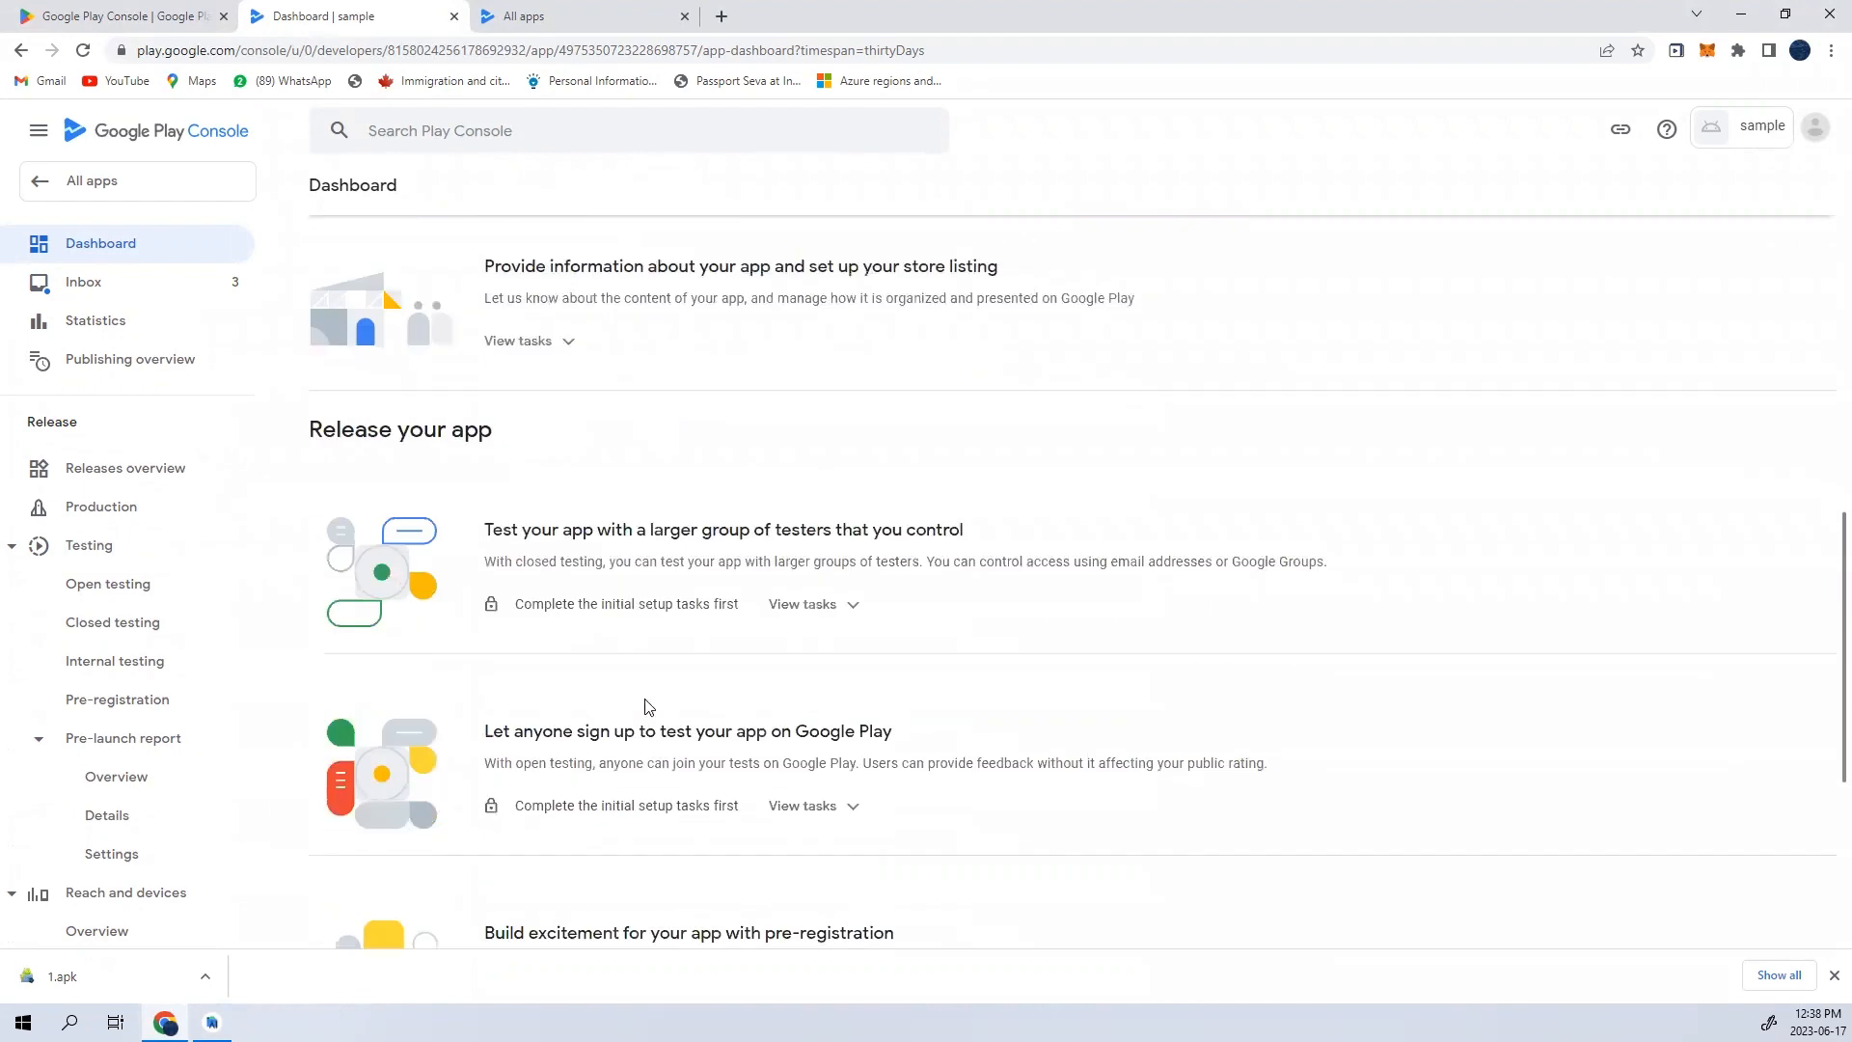
left_click(832, 604)
scroll(827, 623, "up", 2)
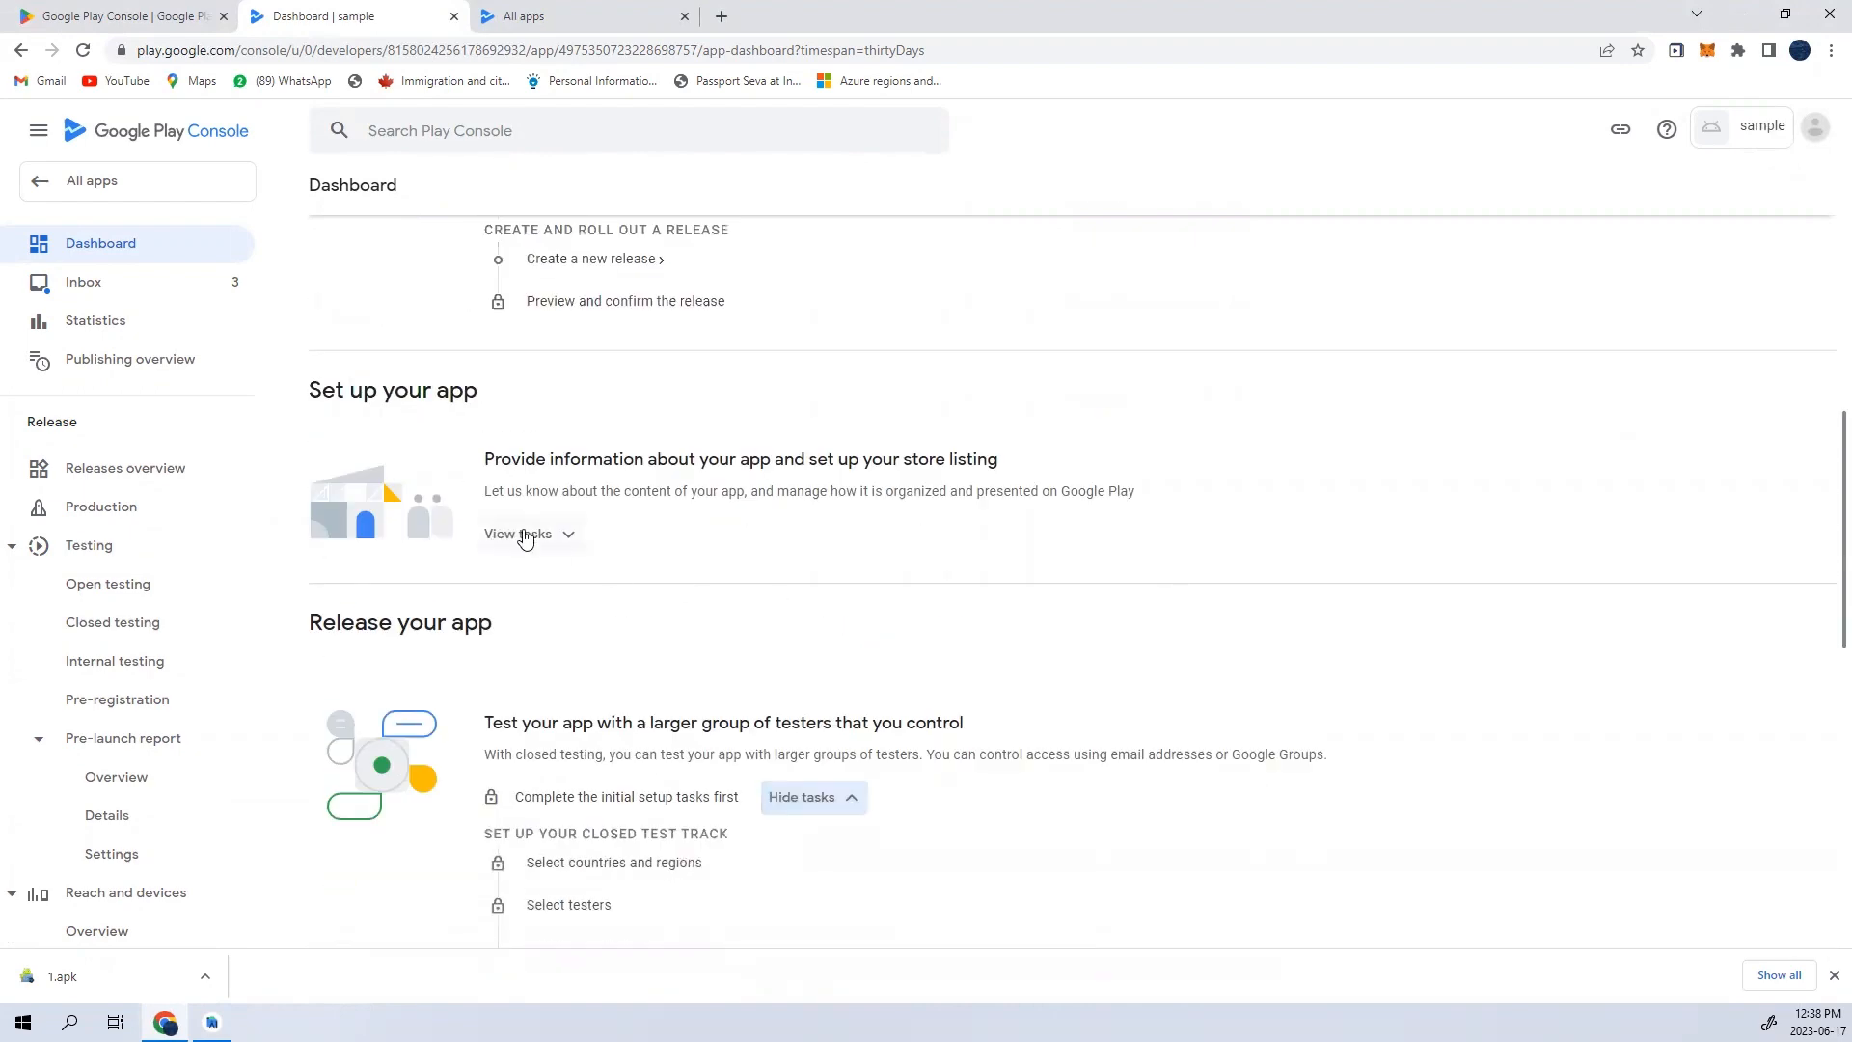
left_click(557, 543)
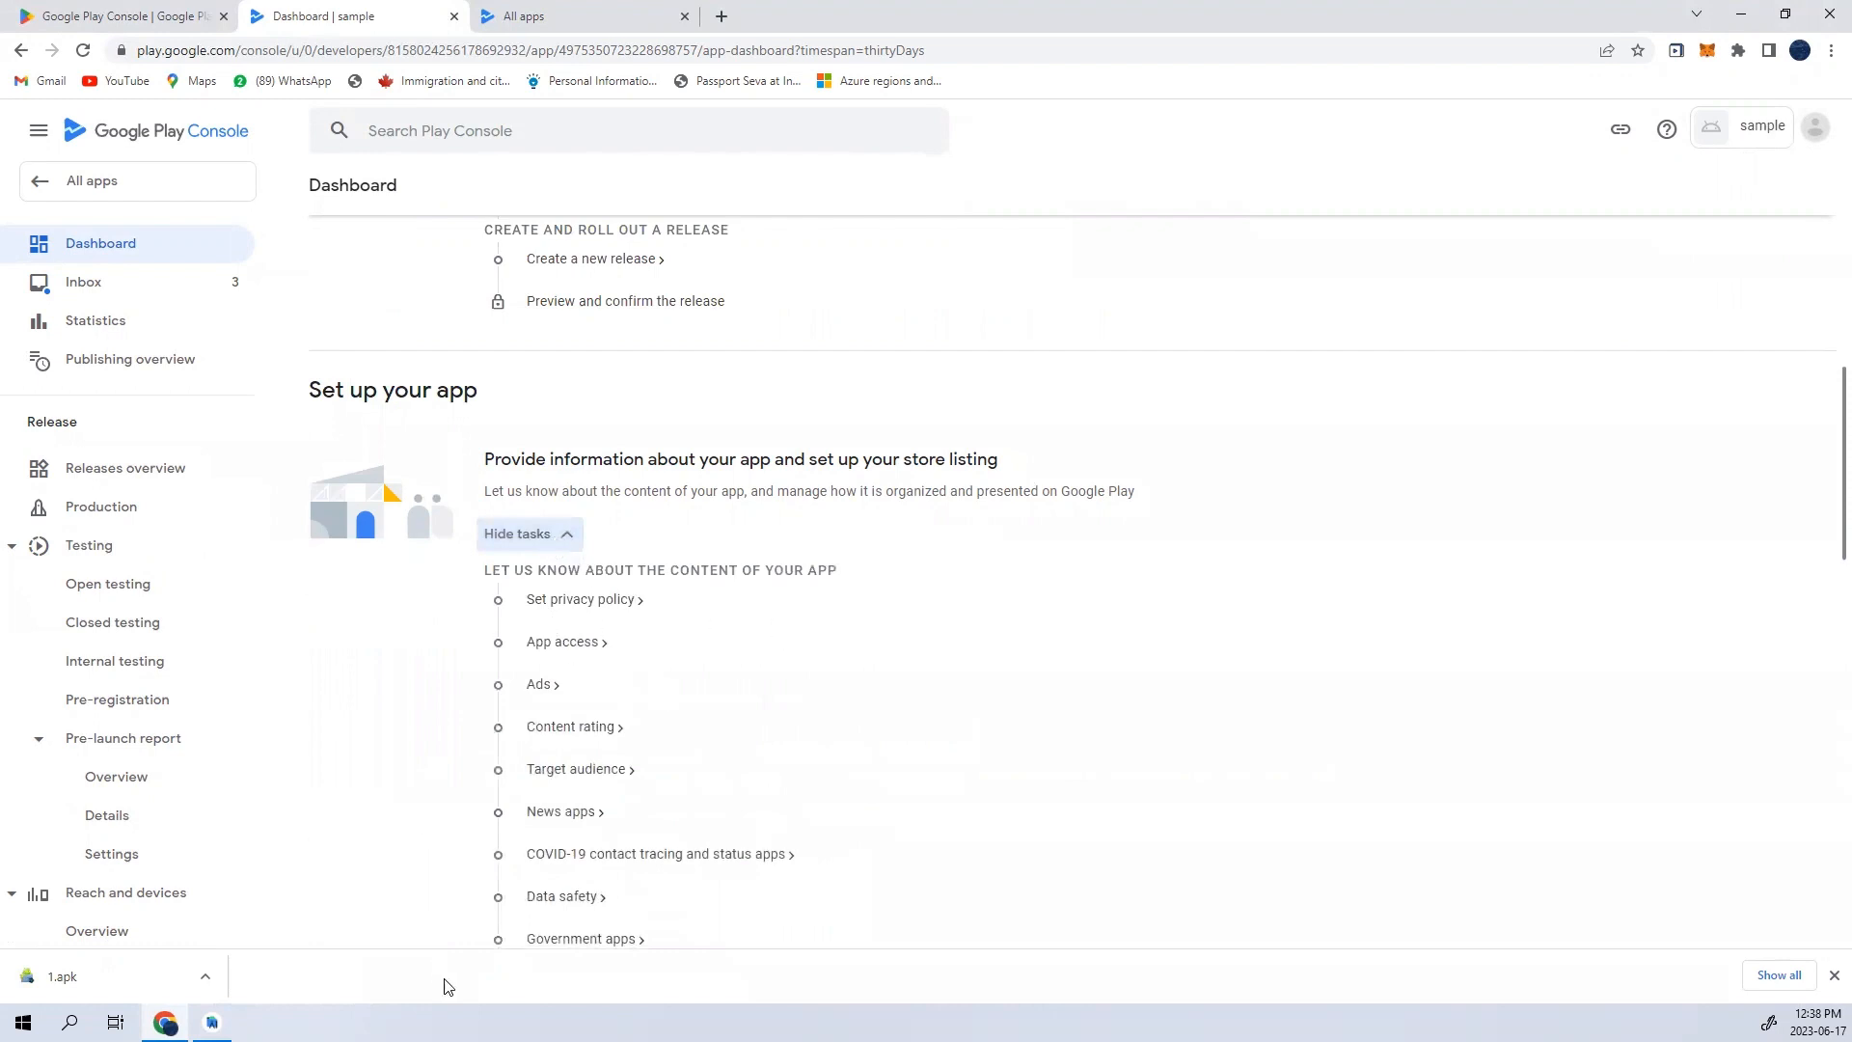
- Look at the privacy policy task and its URL field, and return to the dashboard
left_click(593, 601)
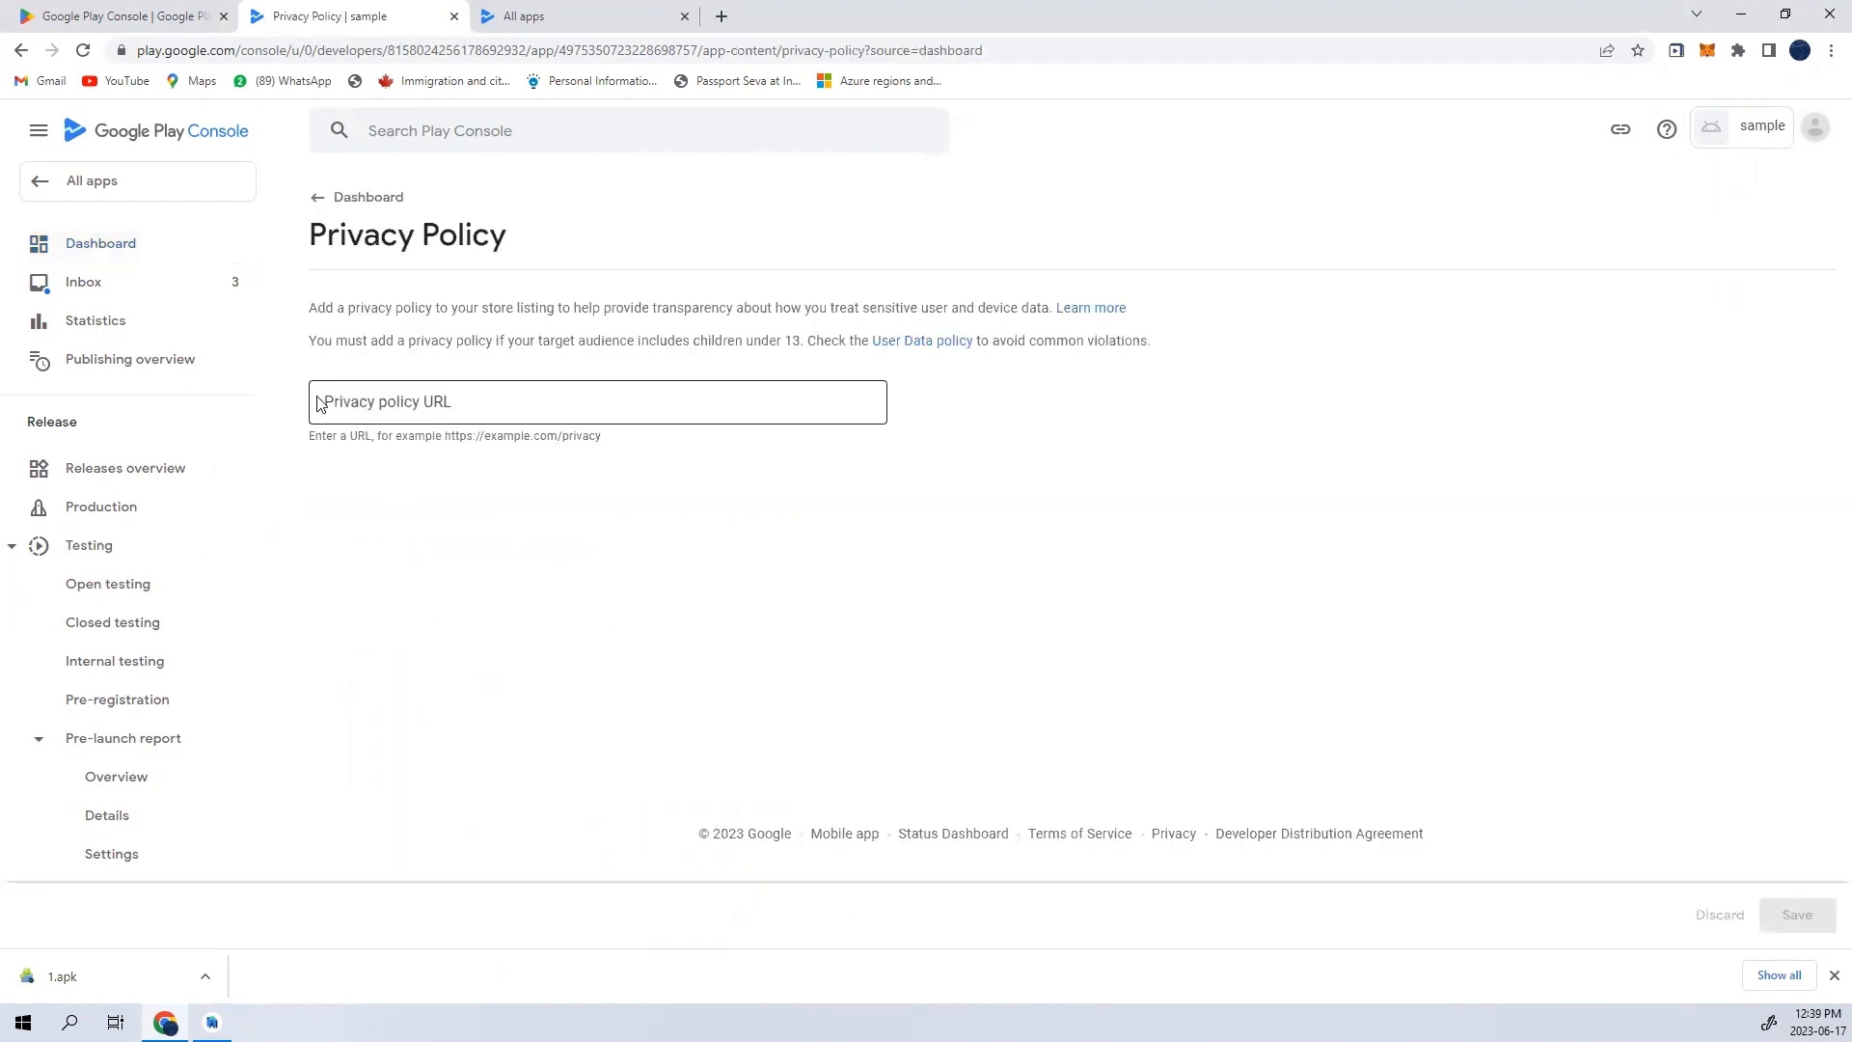
left_click(556, 401)
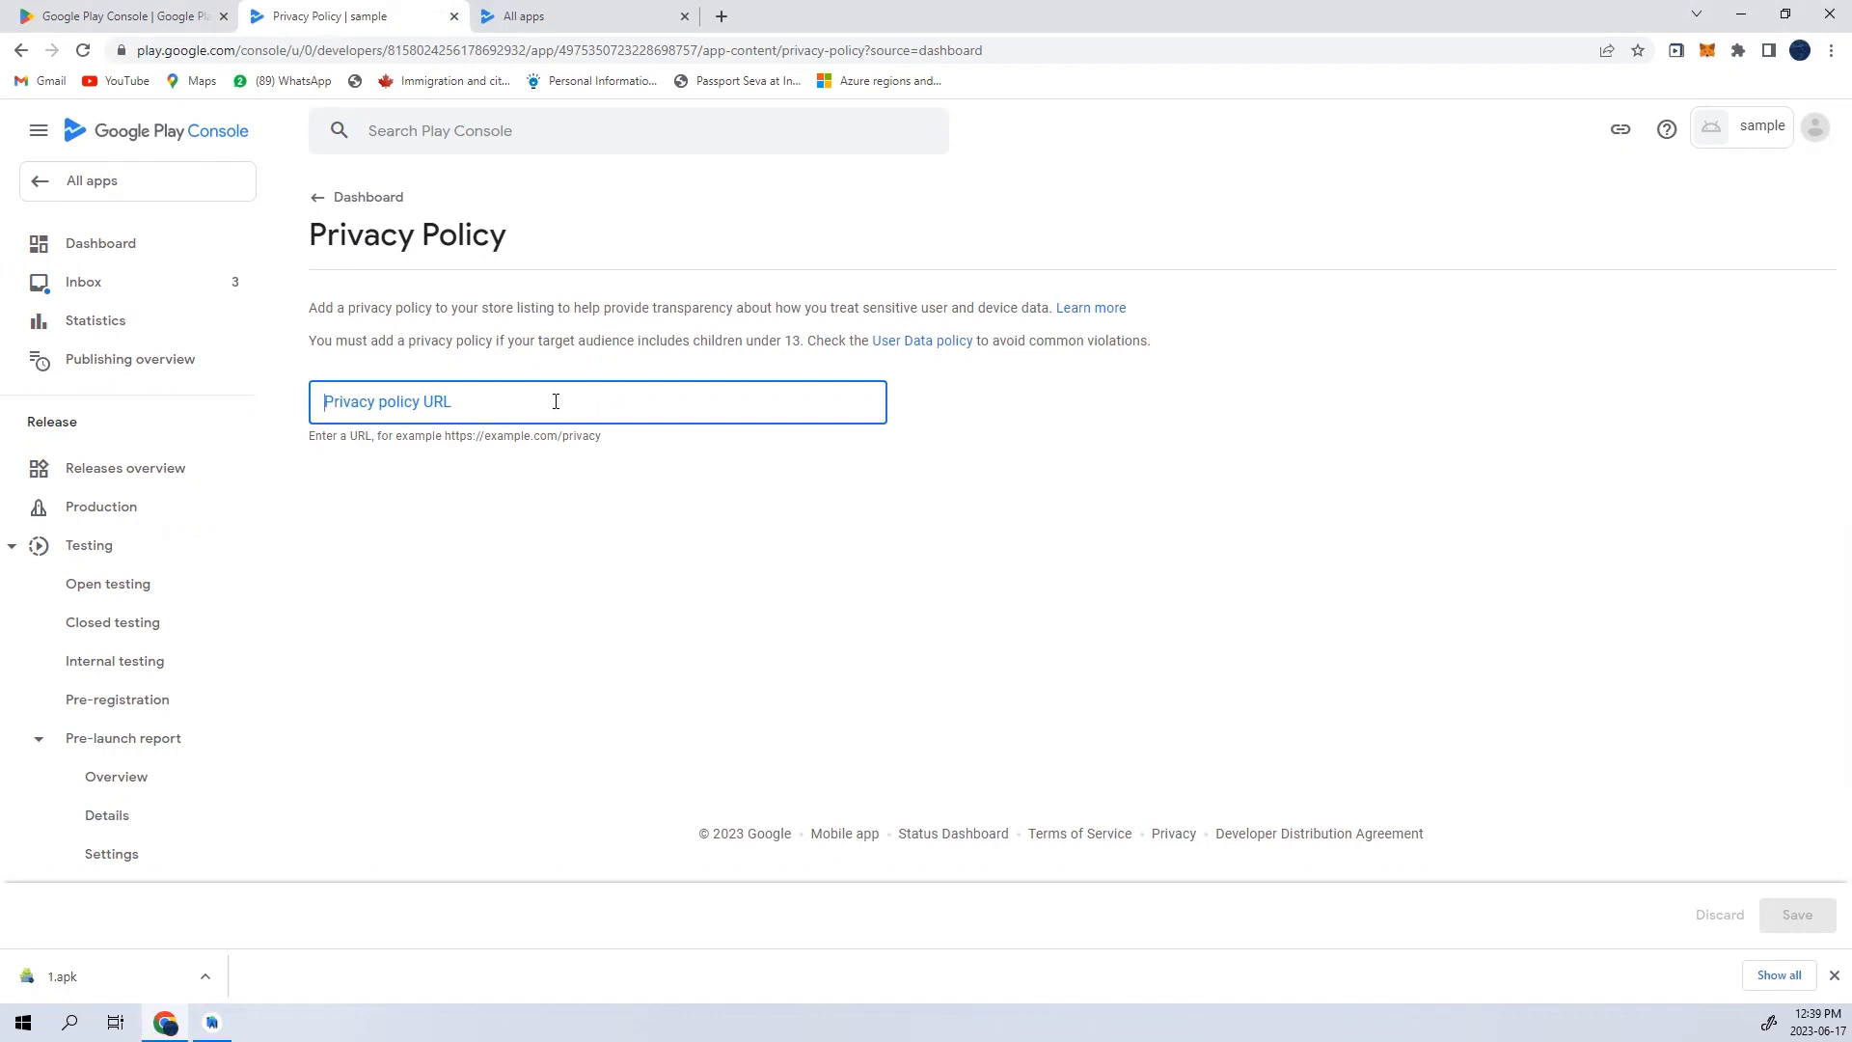
left_click(325, 197)
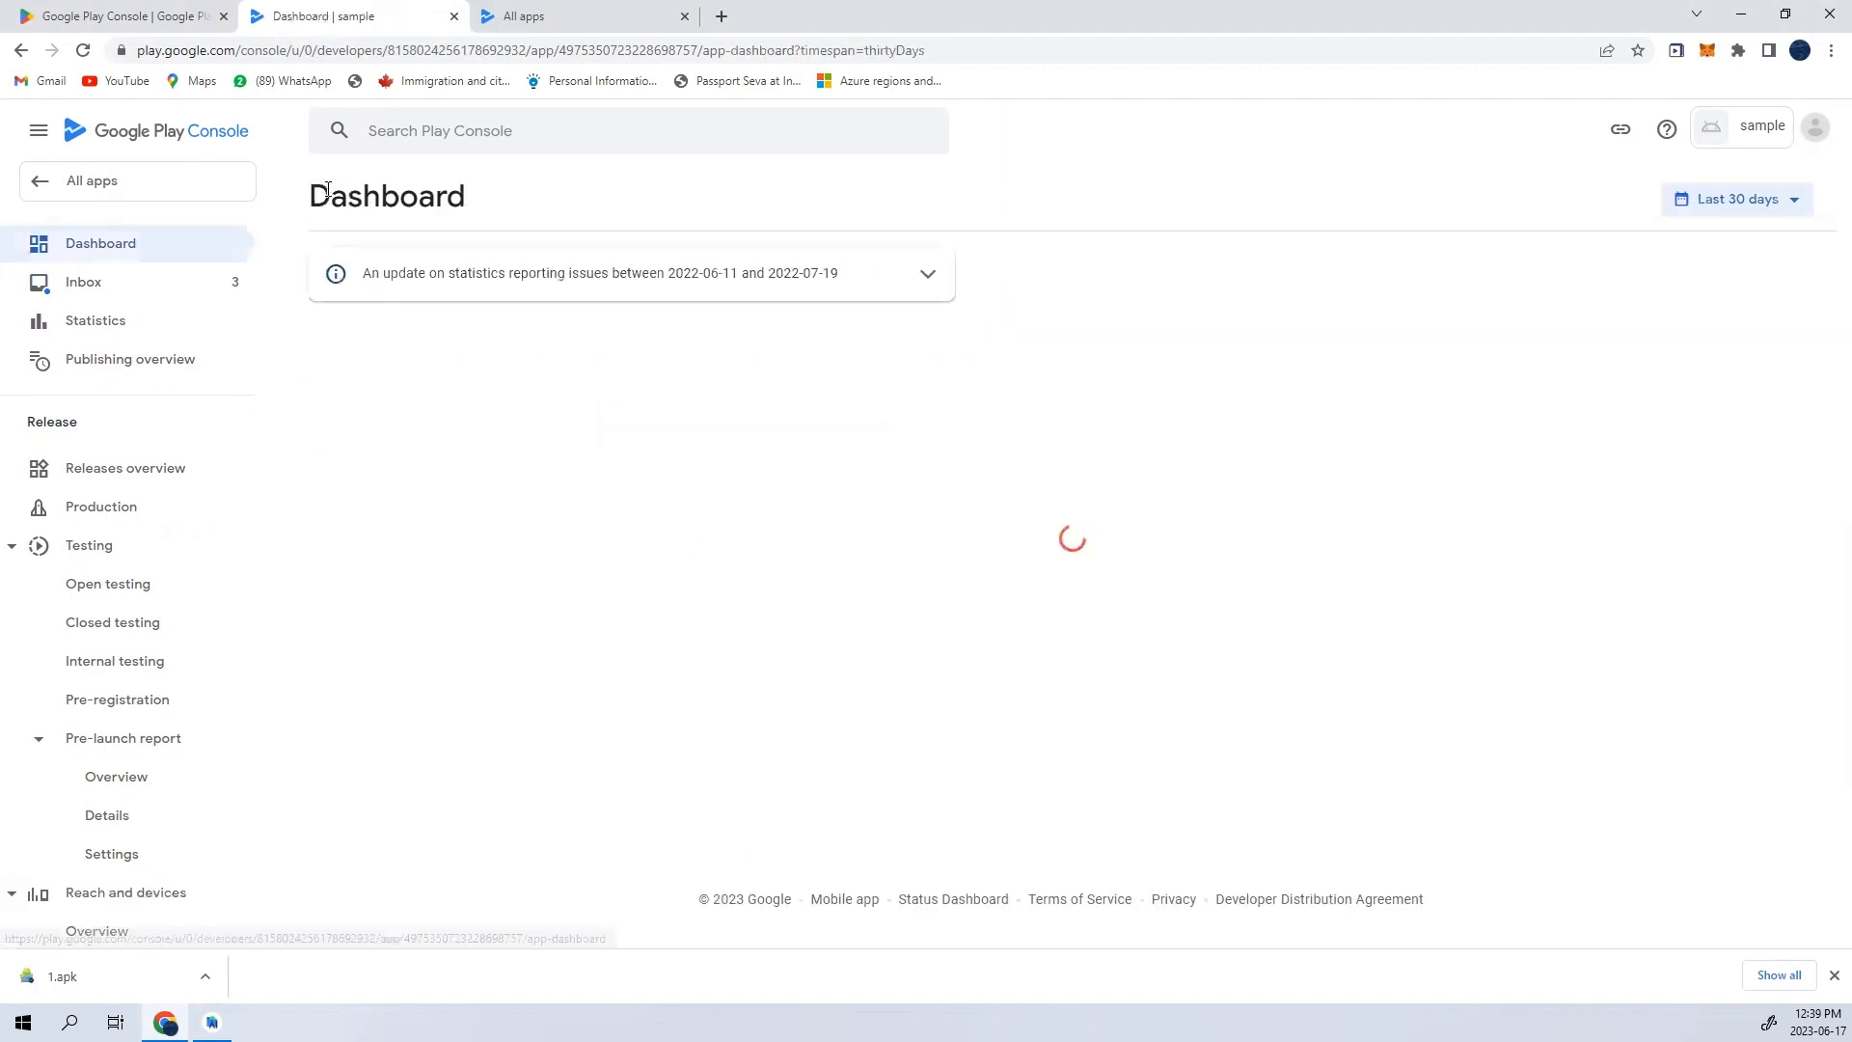
- In the App access task, declare that all functionality is available without any access restrictions, save, and return to the dashboard
scroll(467, 441, "down", 2)
left_click(540, 695)
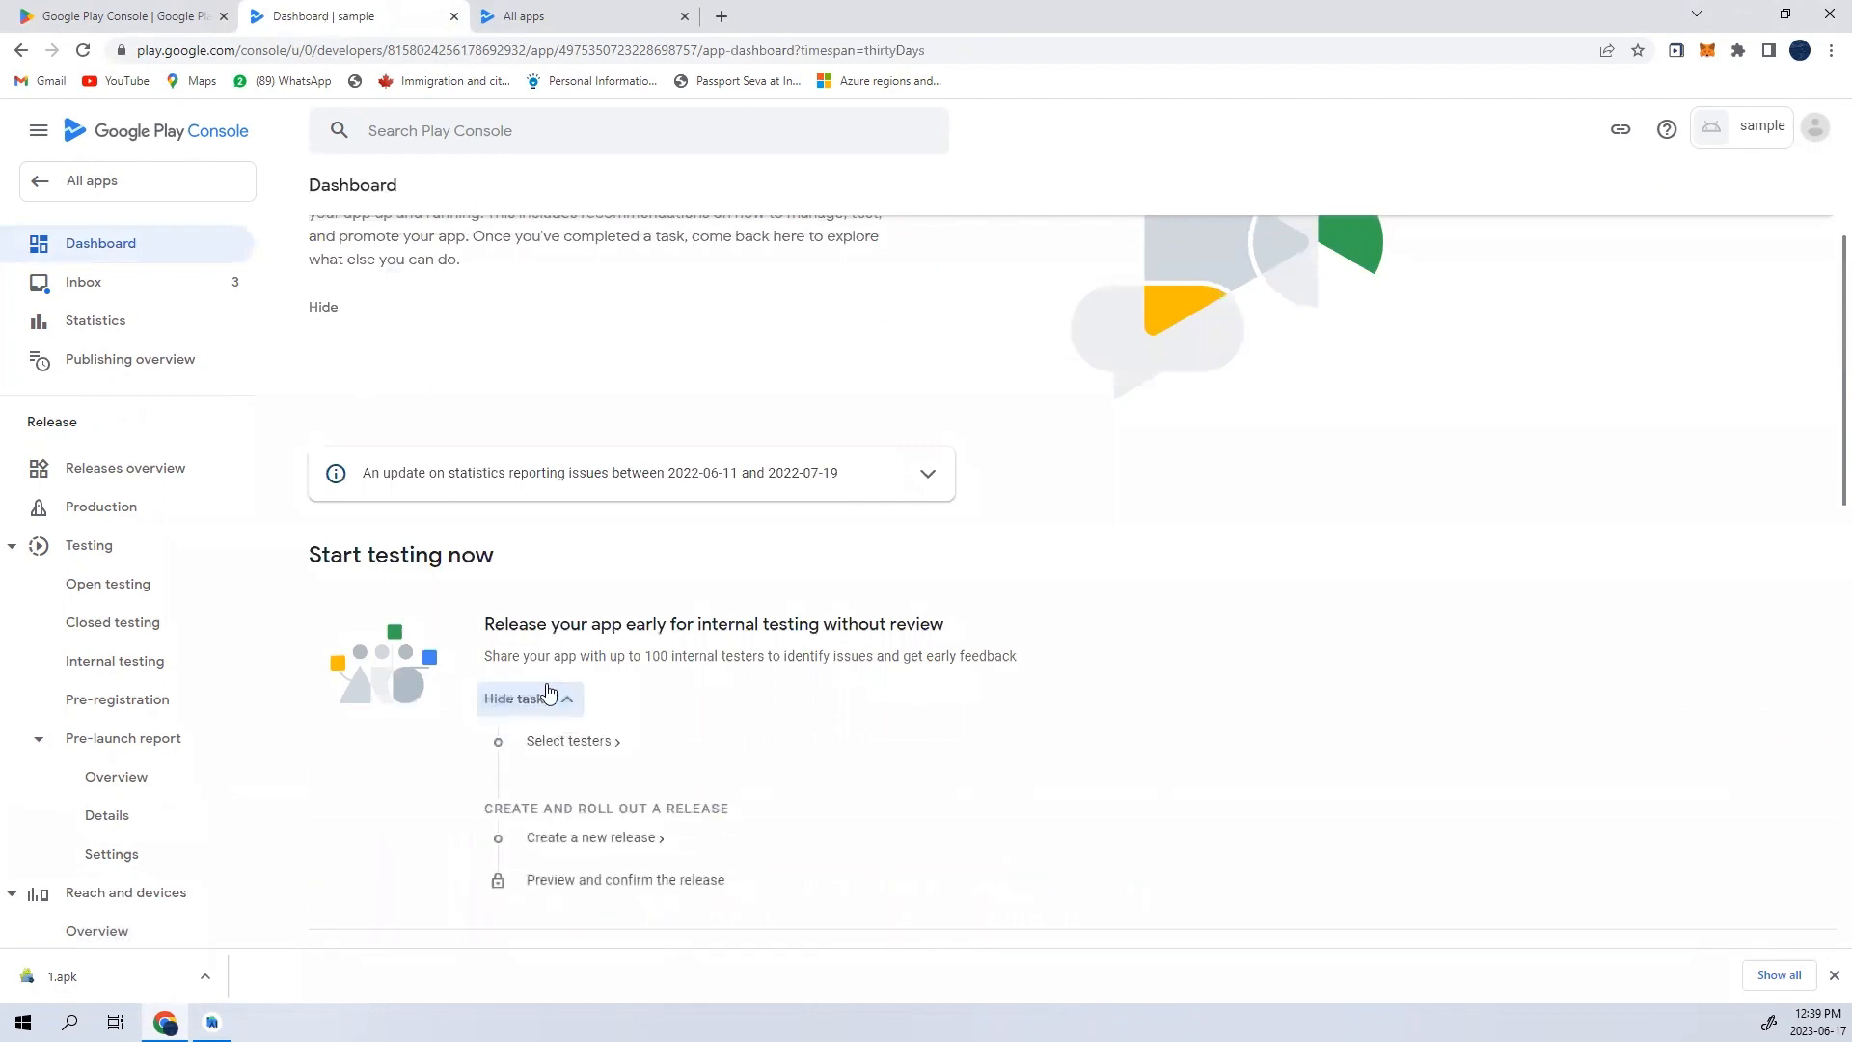
scroll(542, 760, "down", 2)
scroll(536, 734, "down", 3)
left_click(550, 633)
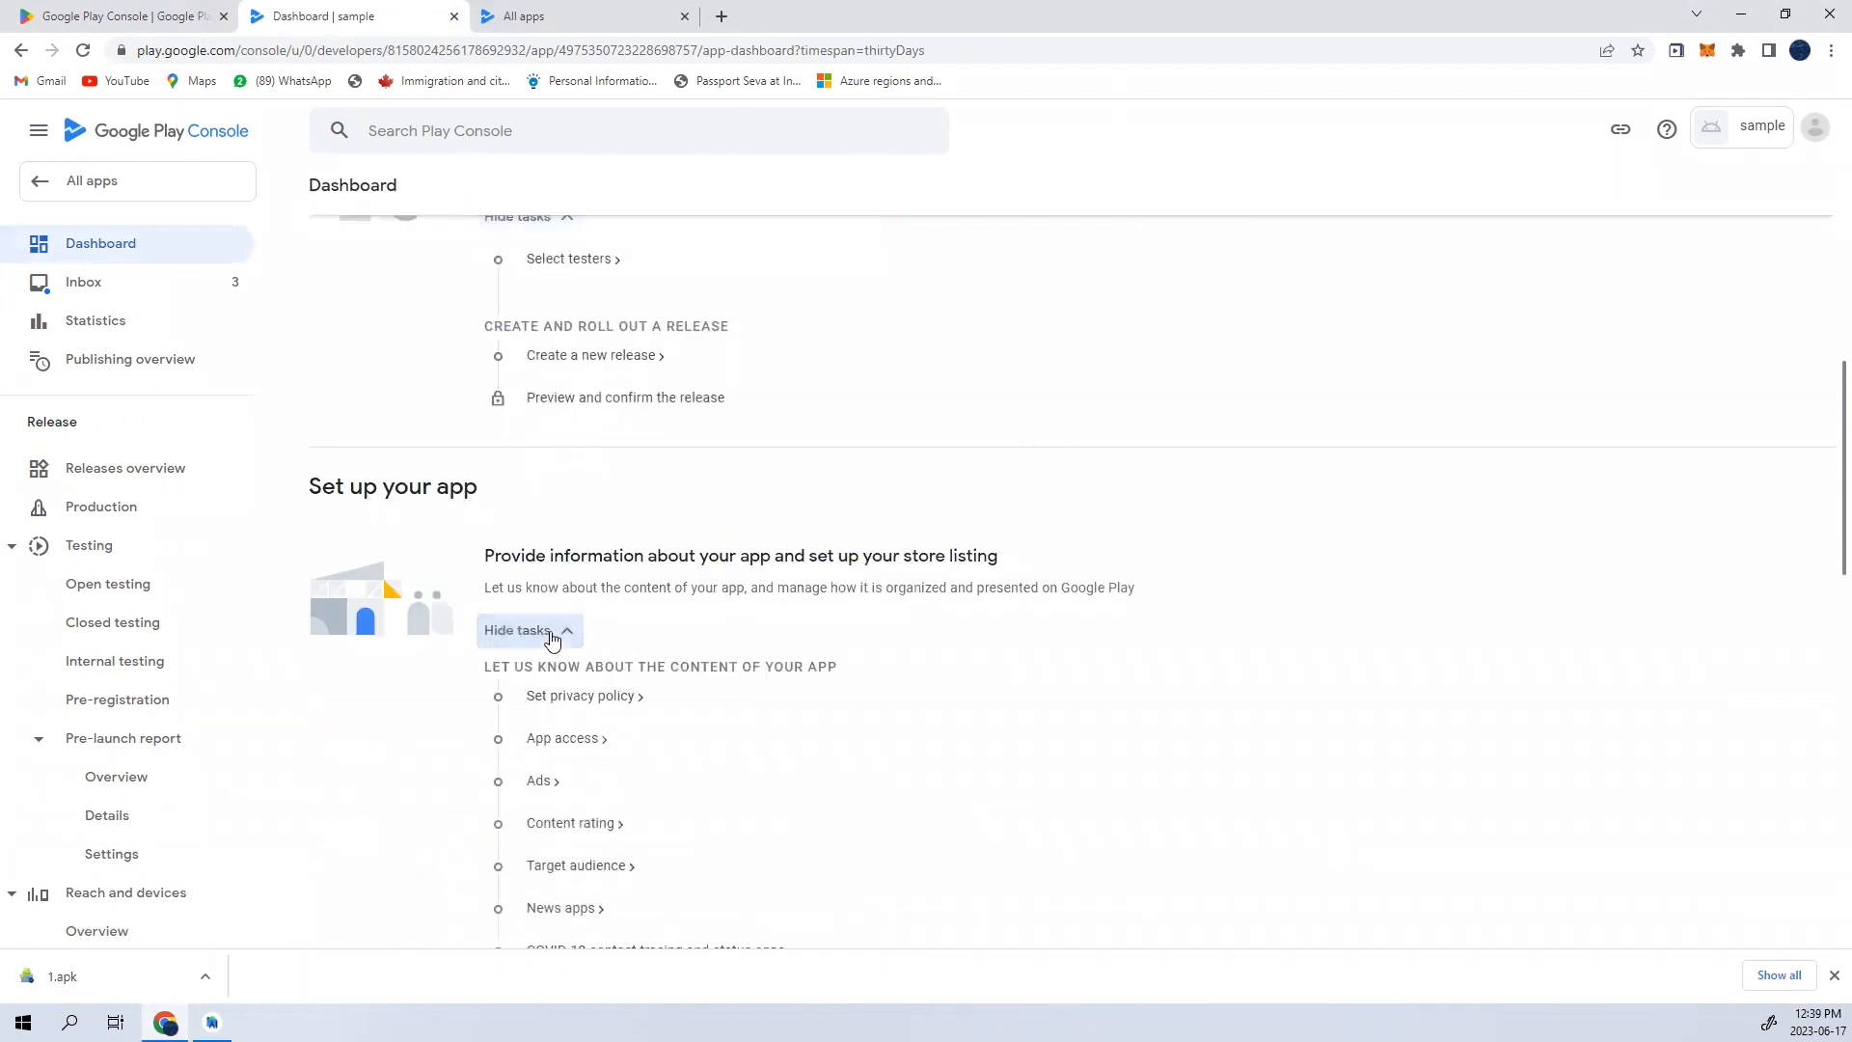
left_click(561, 740)
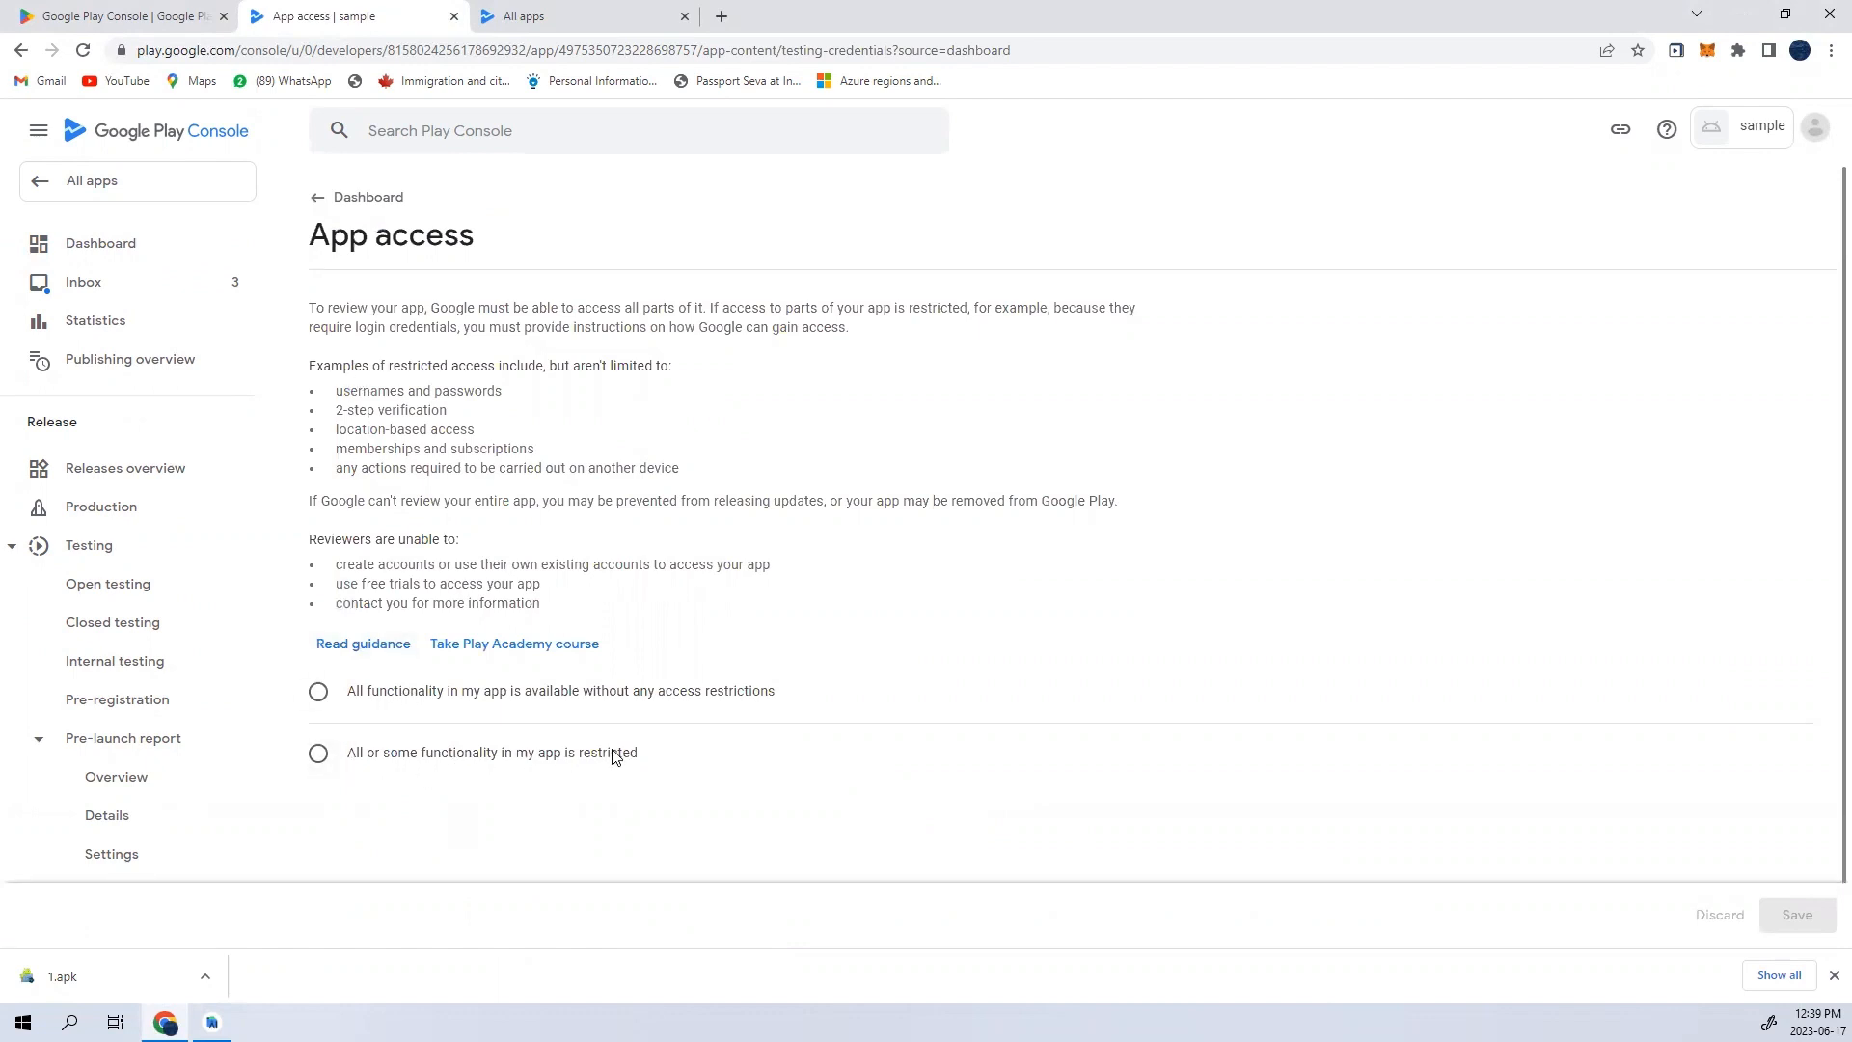
left_click(447, 701)
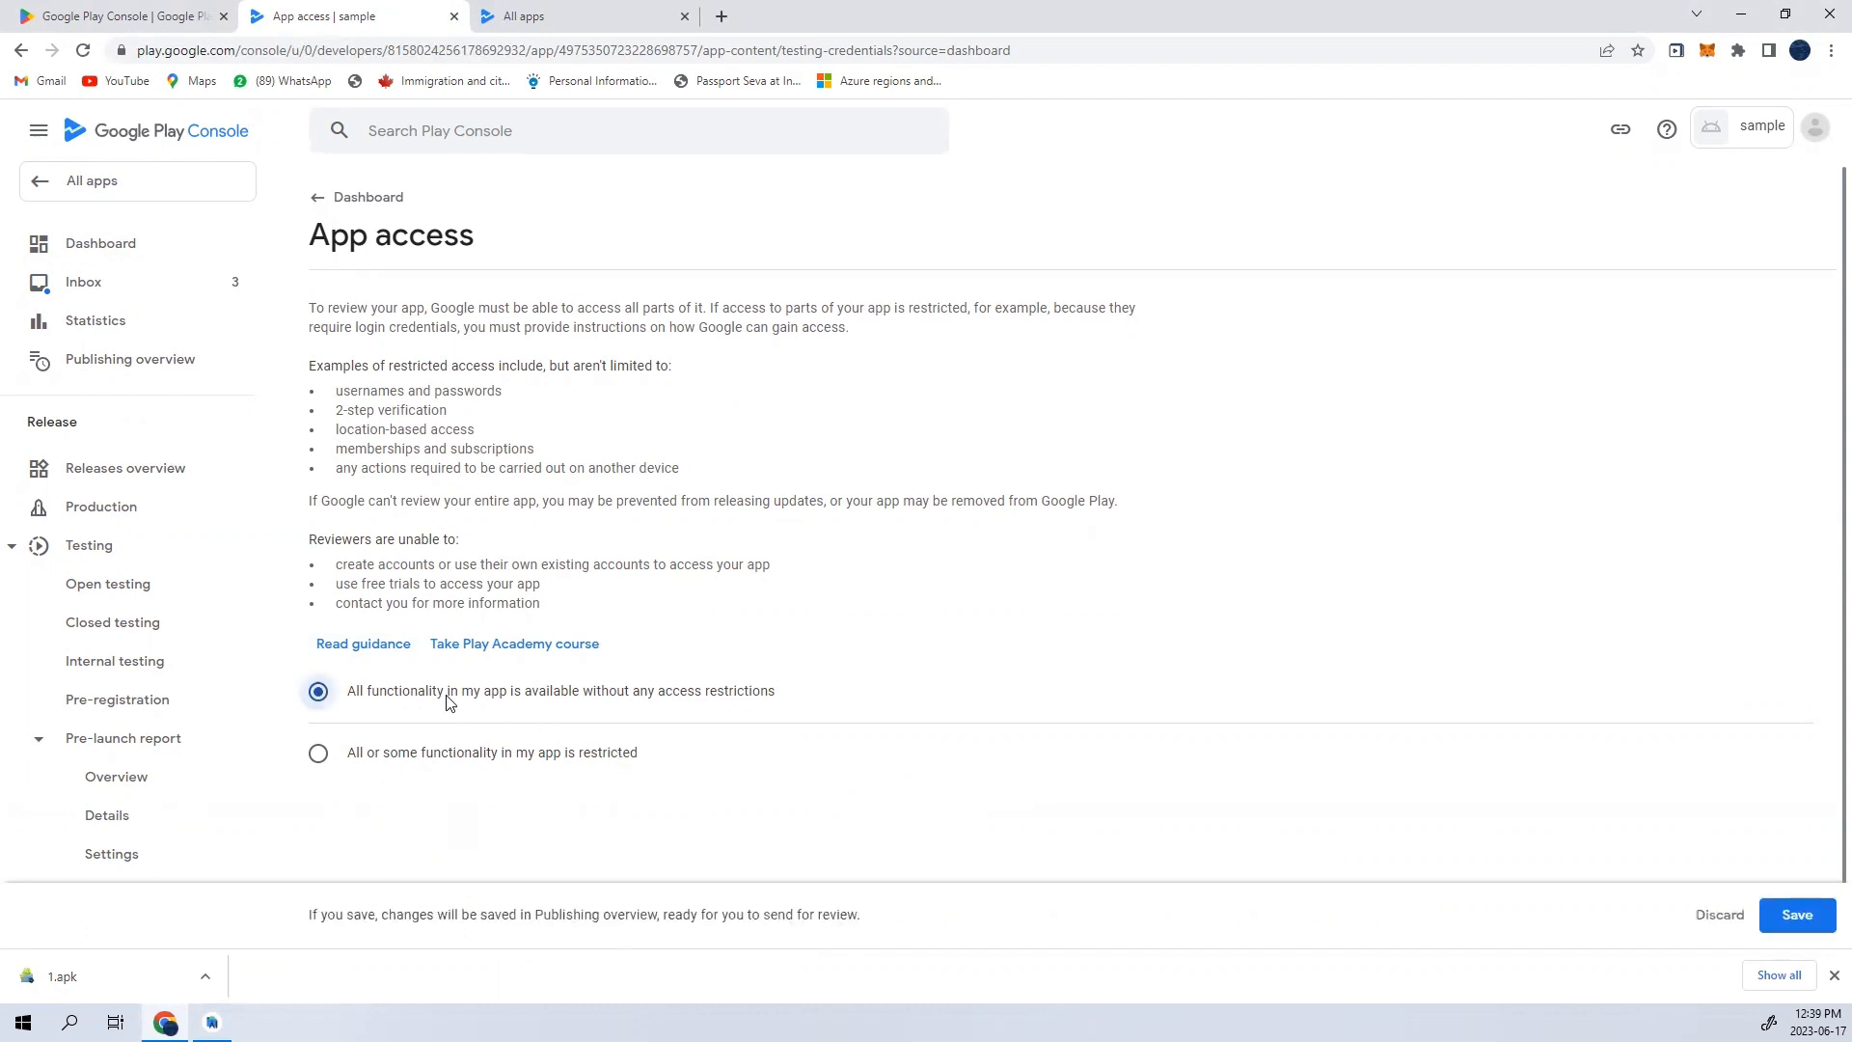
left_click(1822, 925)
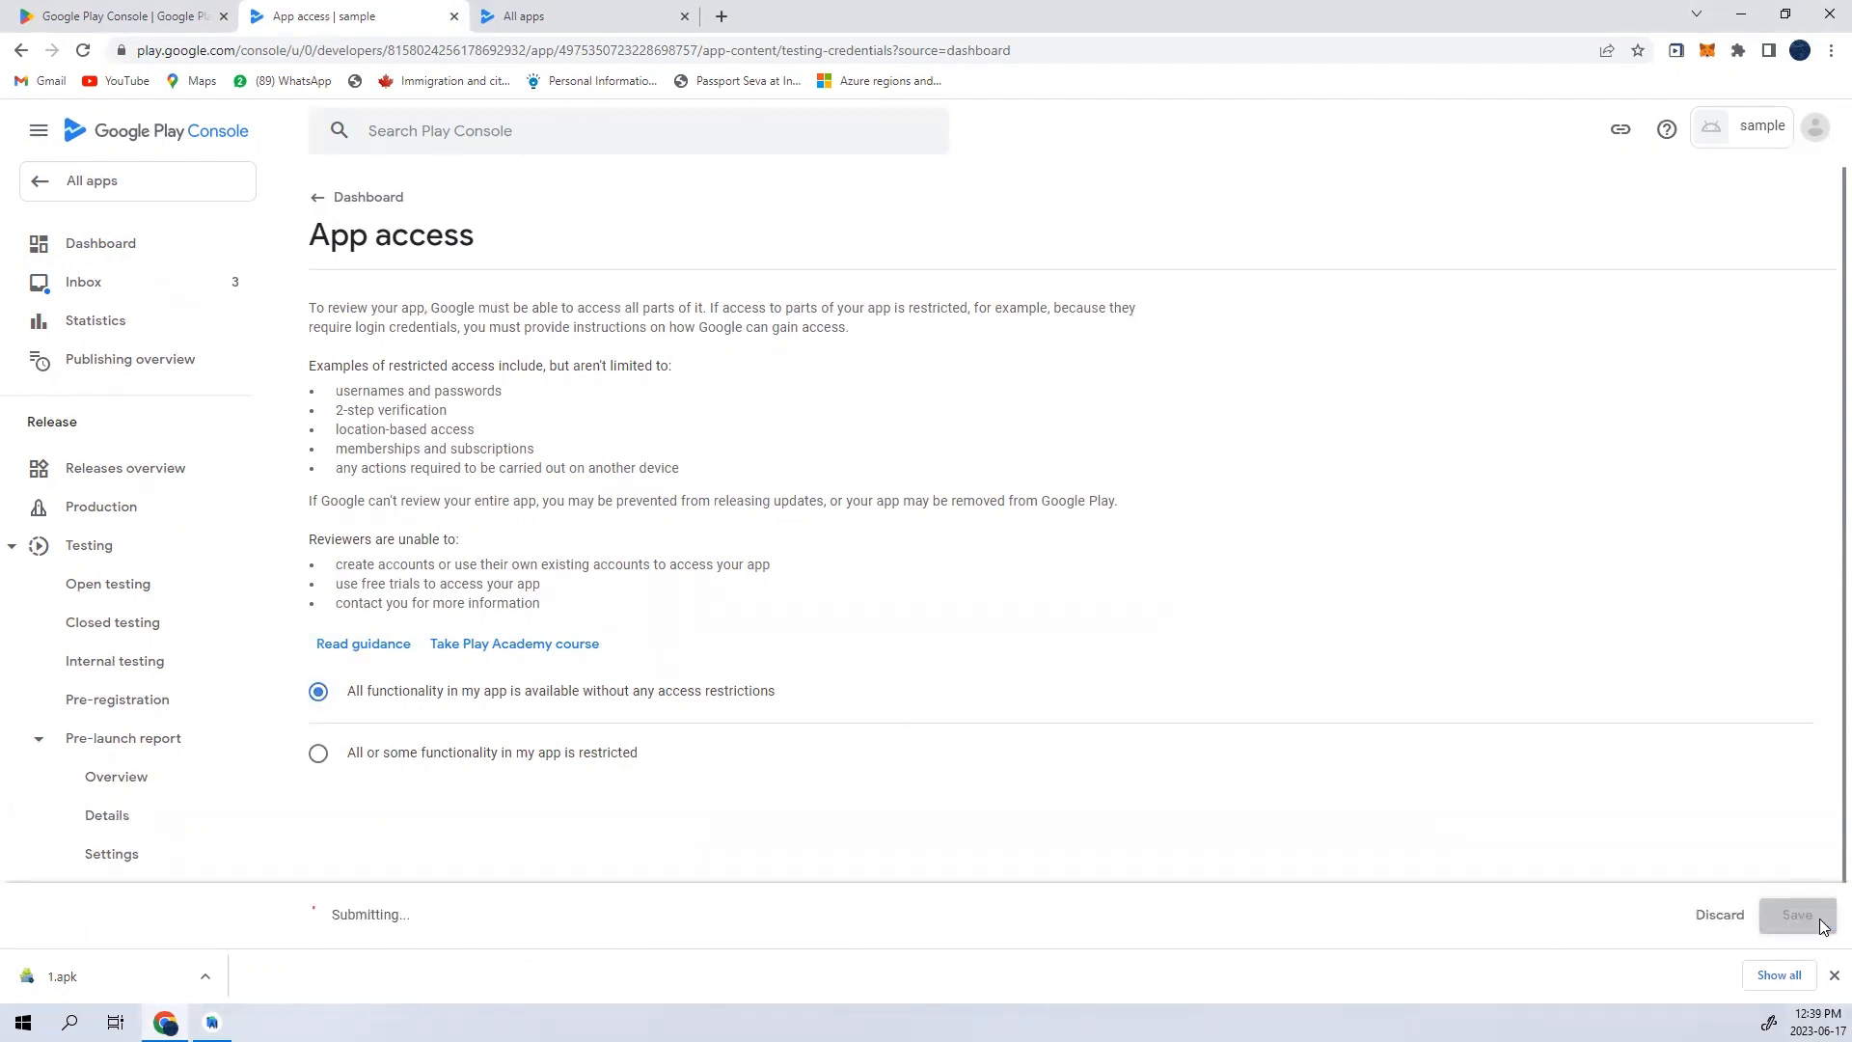
left_click(323, 193)
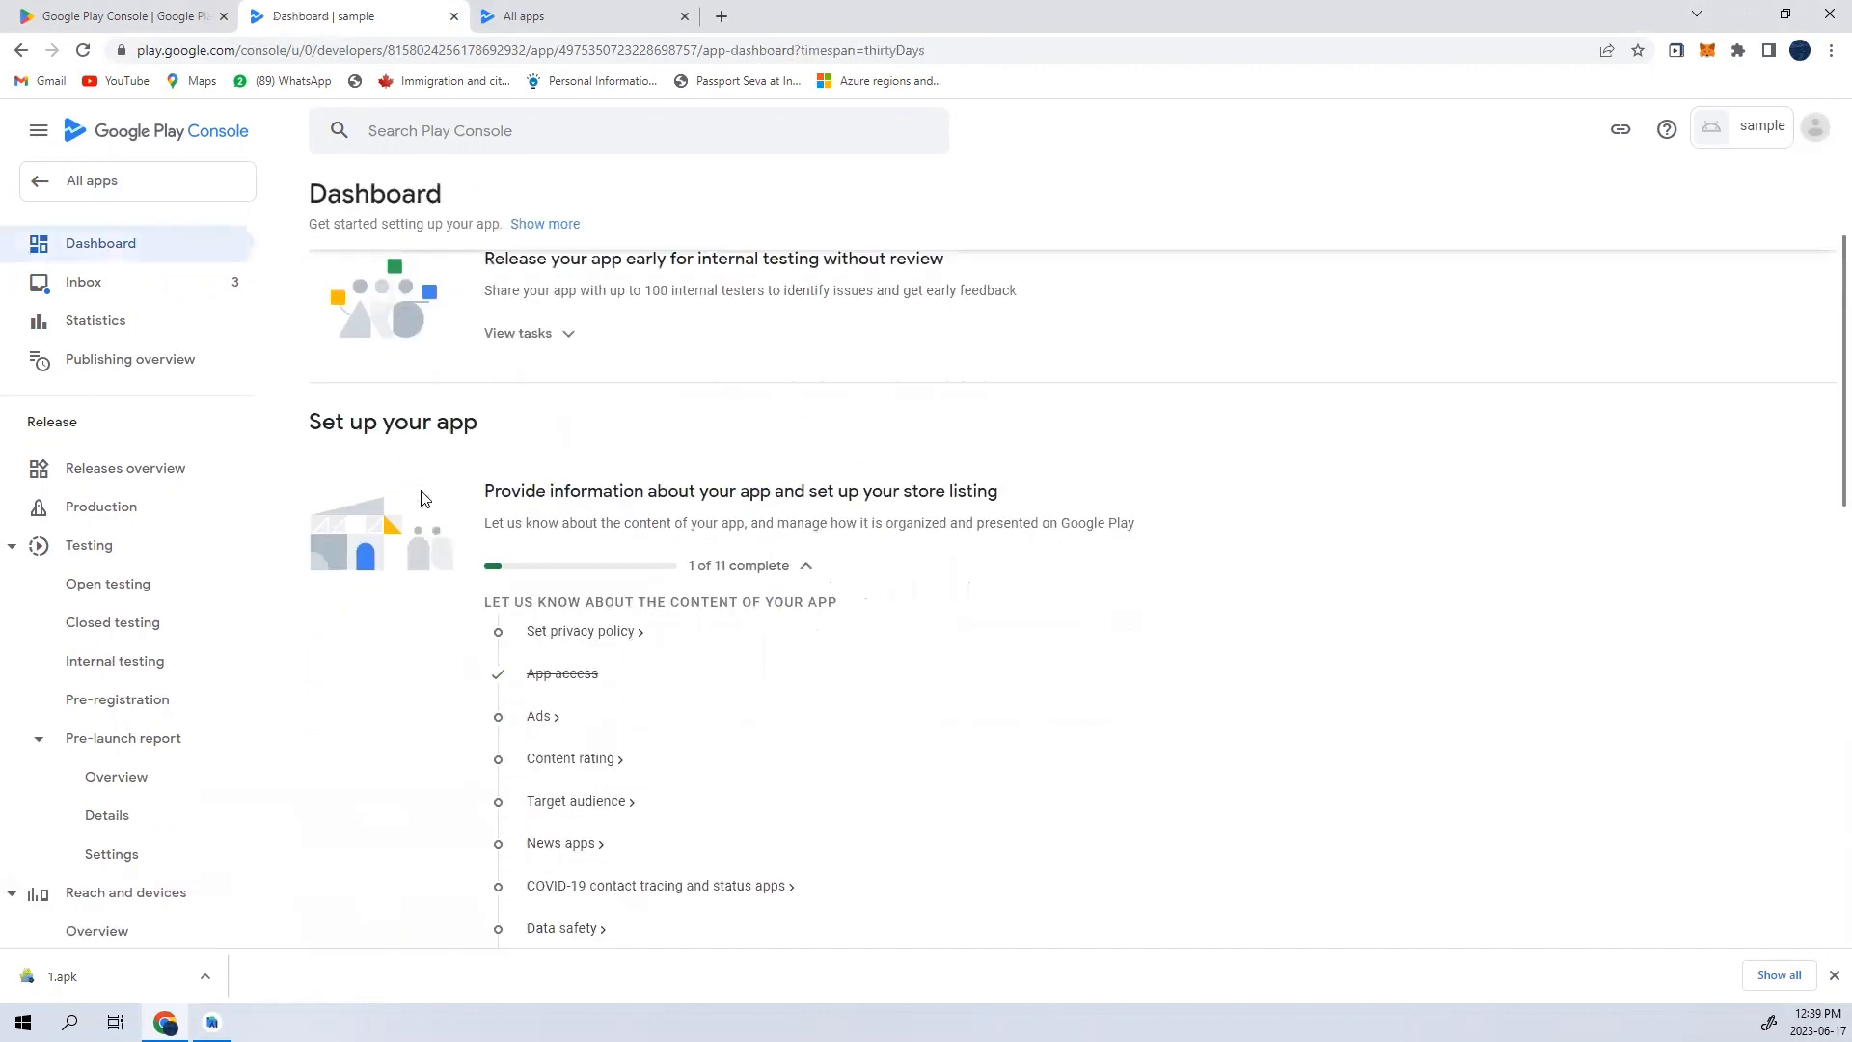
- In the Ads task, declare that the app does not contain ads, save, and return to the dashboard
left_click(537, 522)
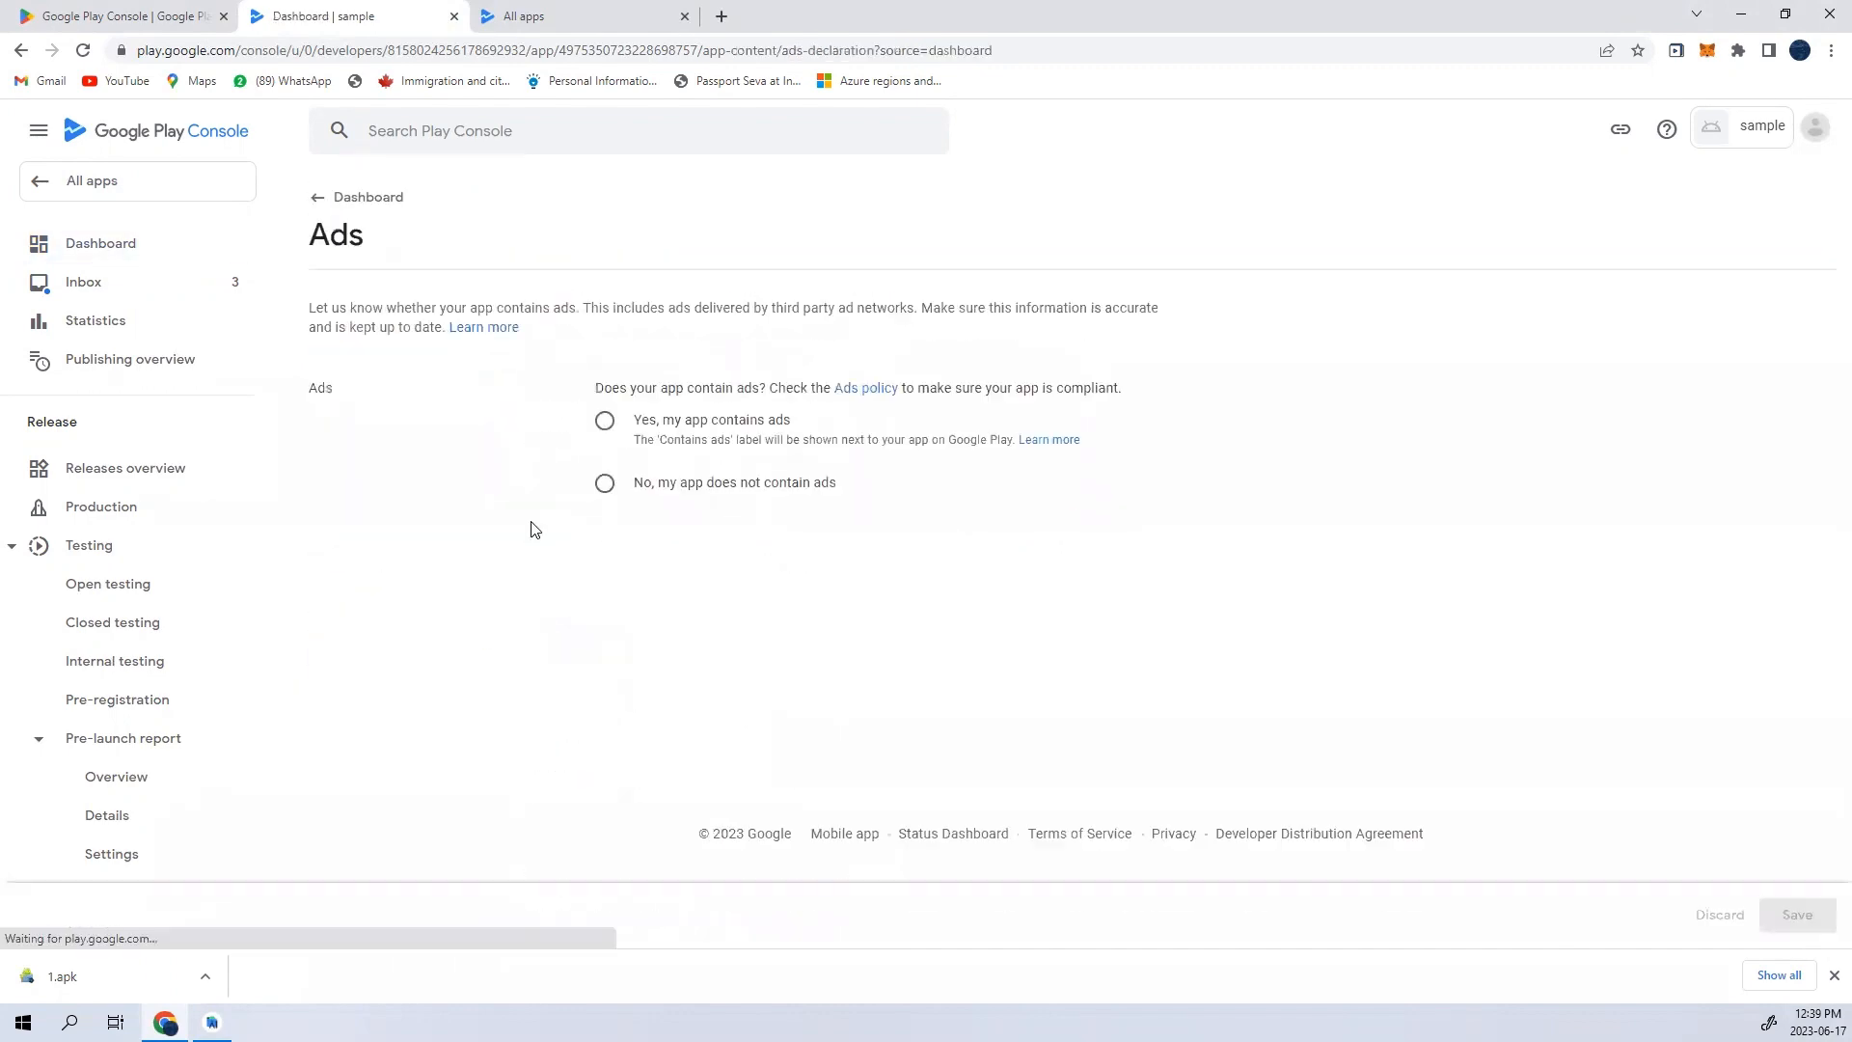
left_click(649, 492)
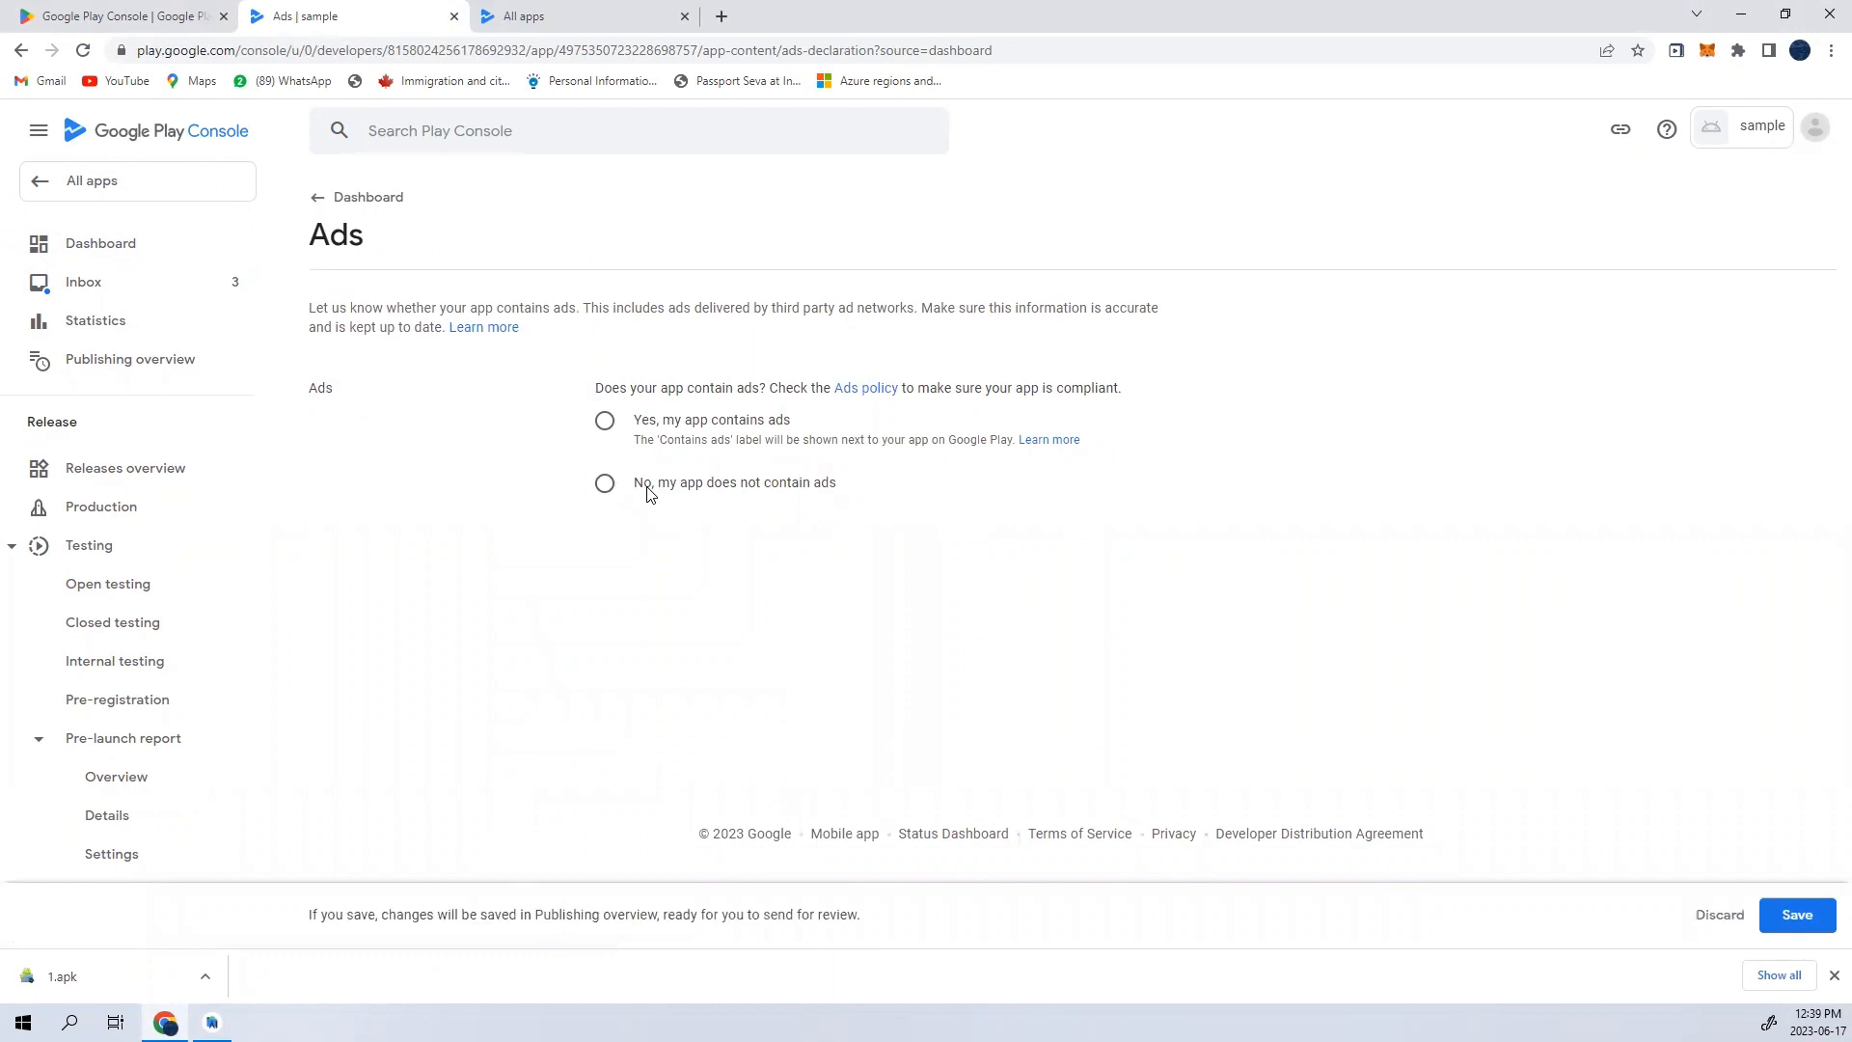
left_click(1797, 917)
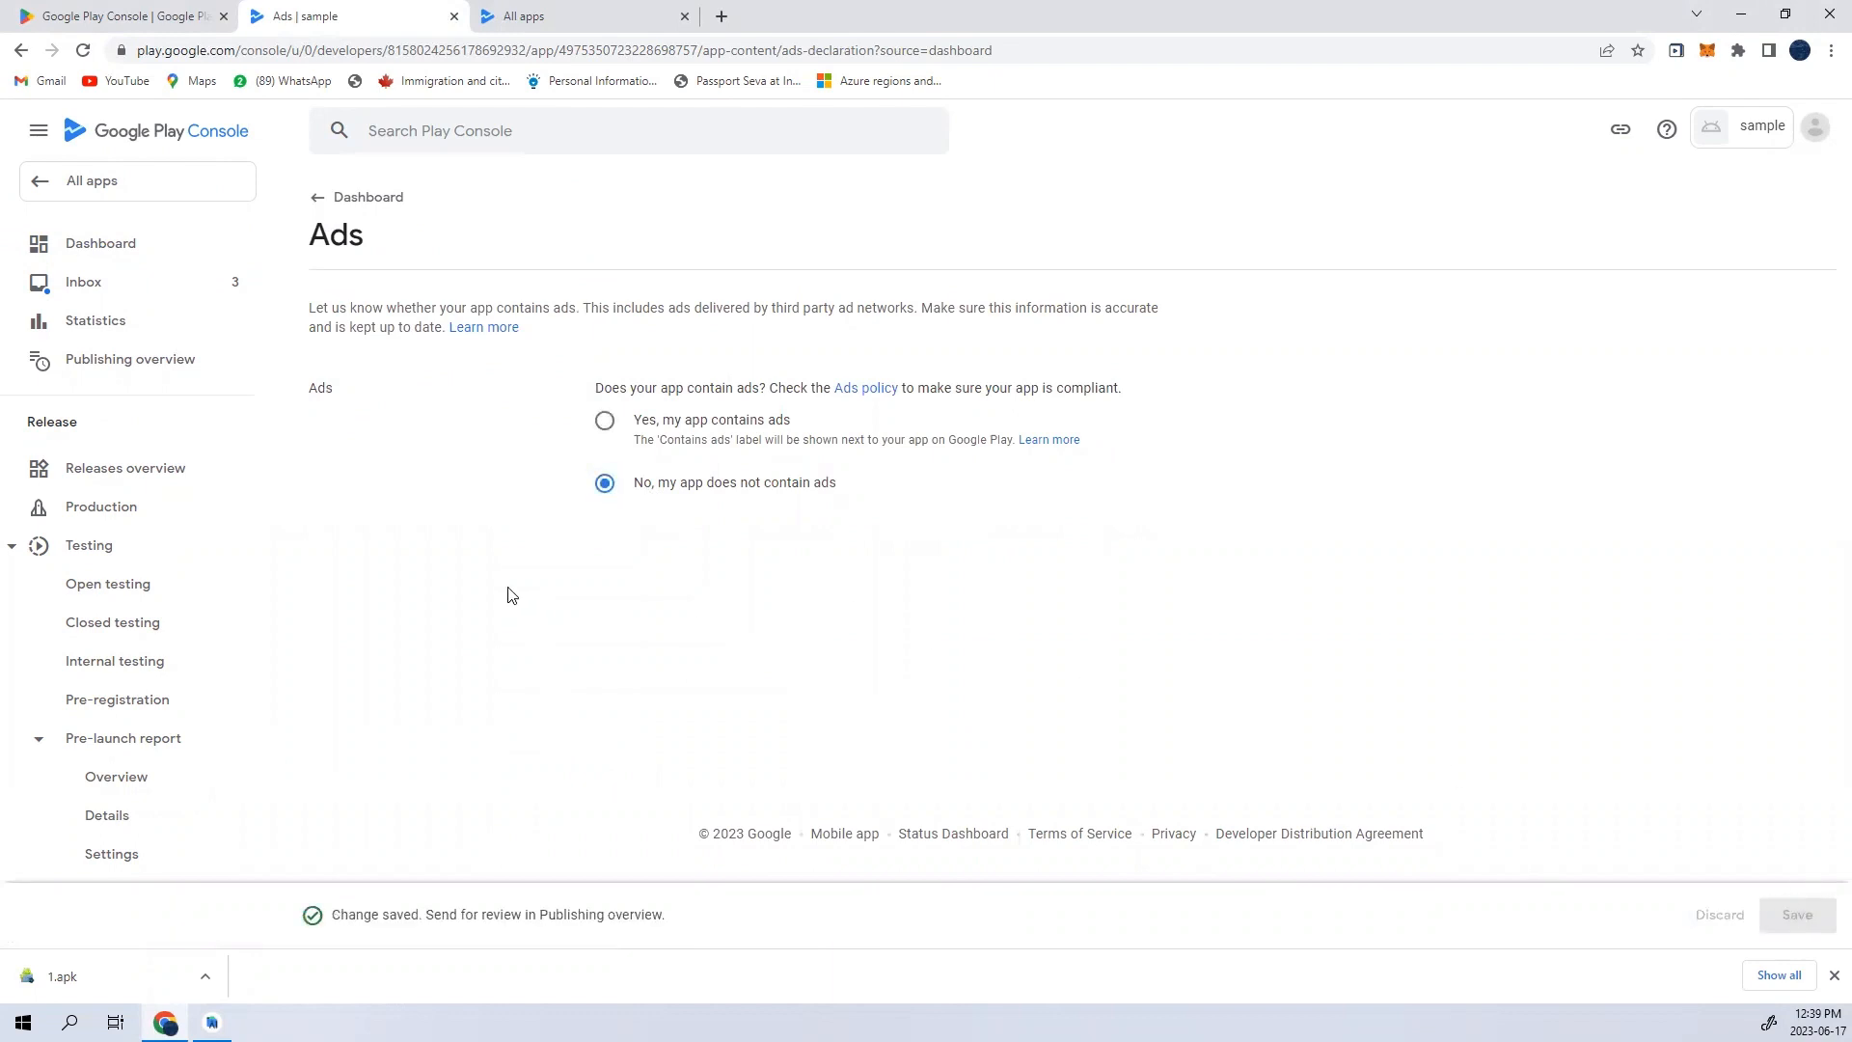
left_click(371, 199)
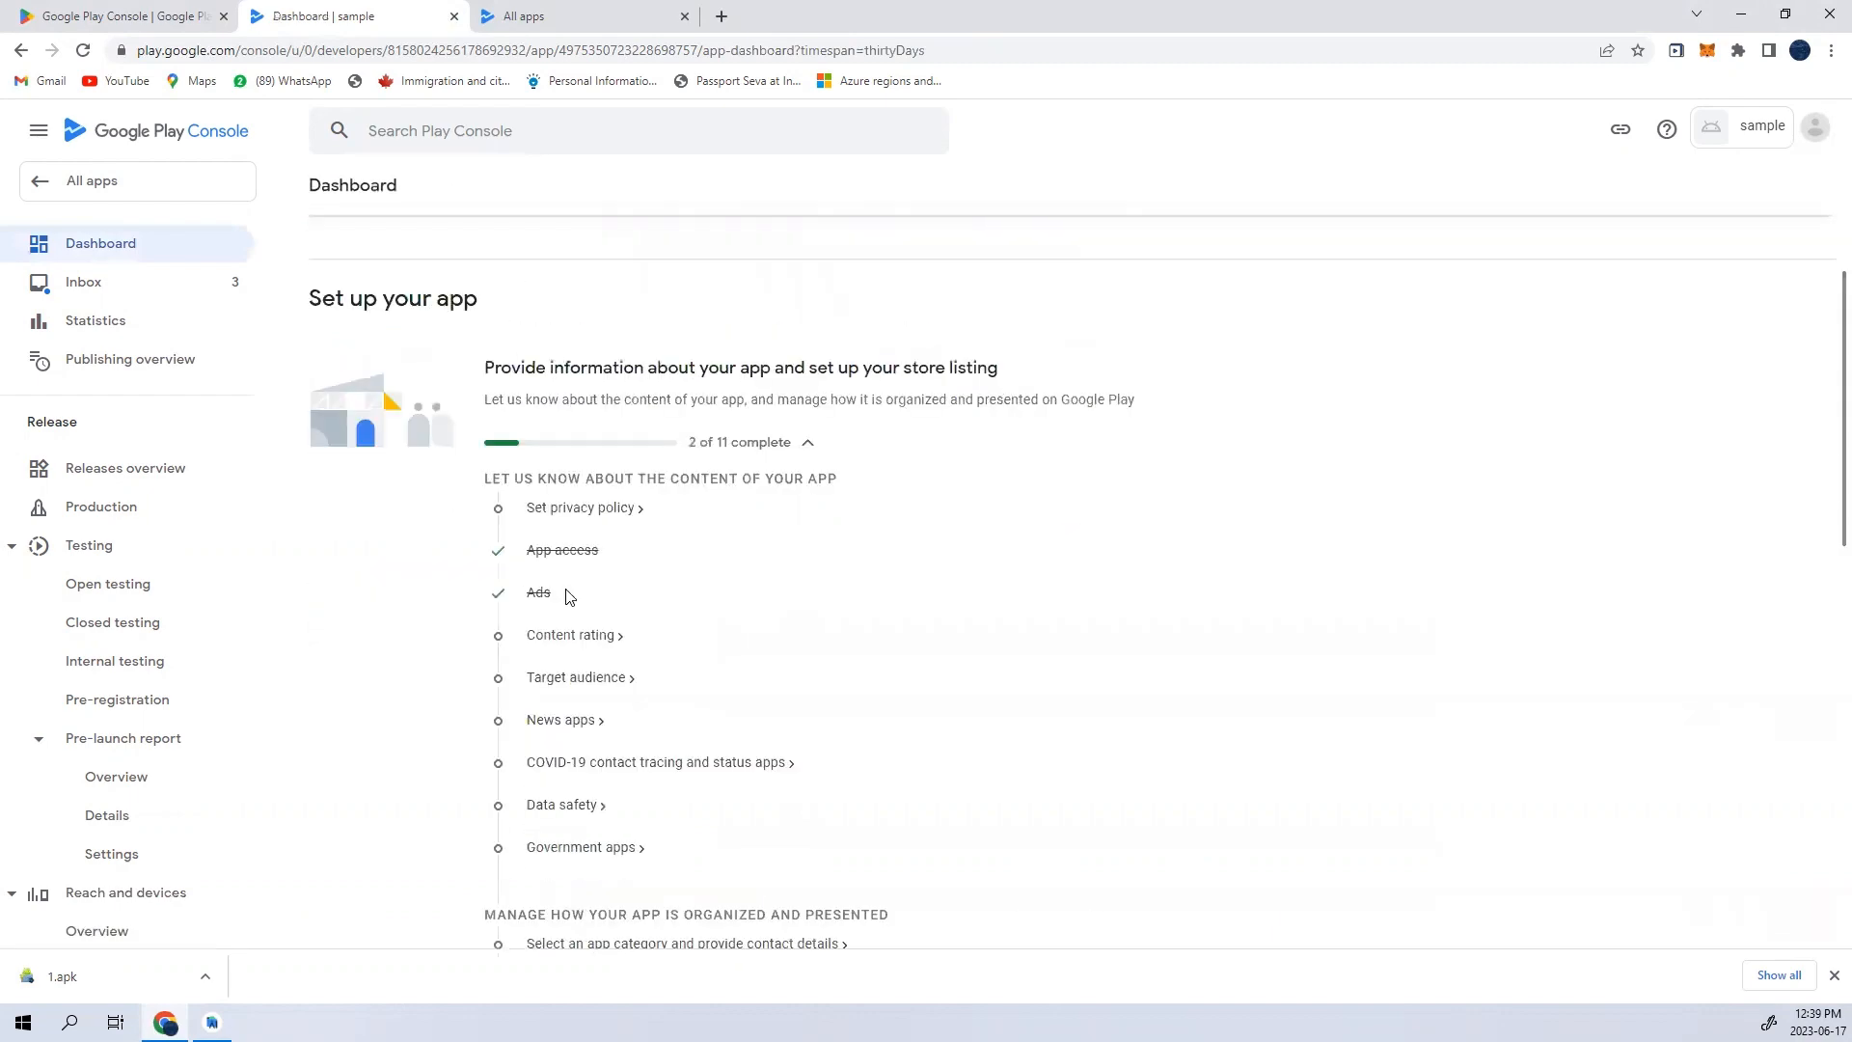
- Start the content rating questionnaire and choose All Other App Types as the category
left_click(576, 640)
left_click(417, 545)
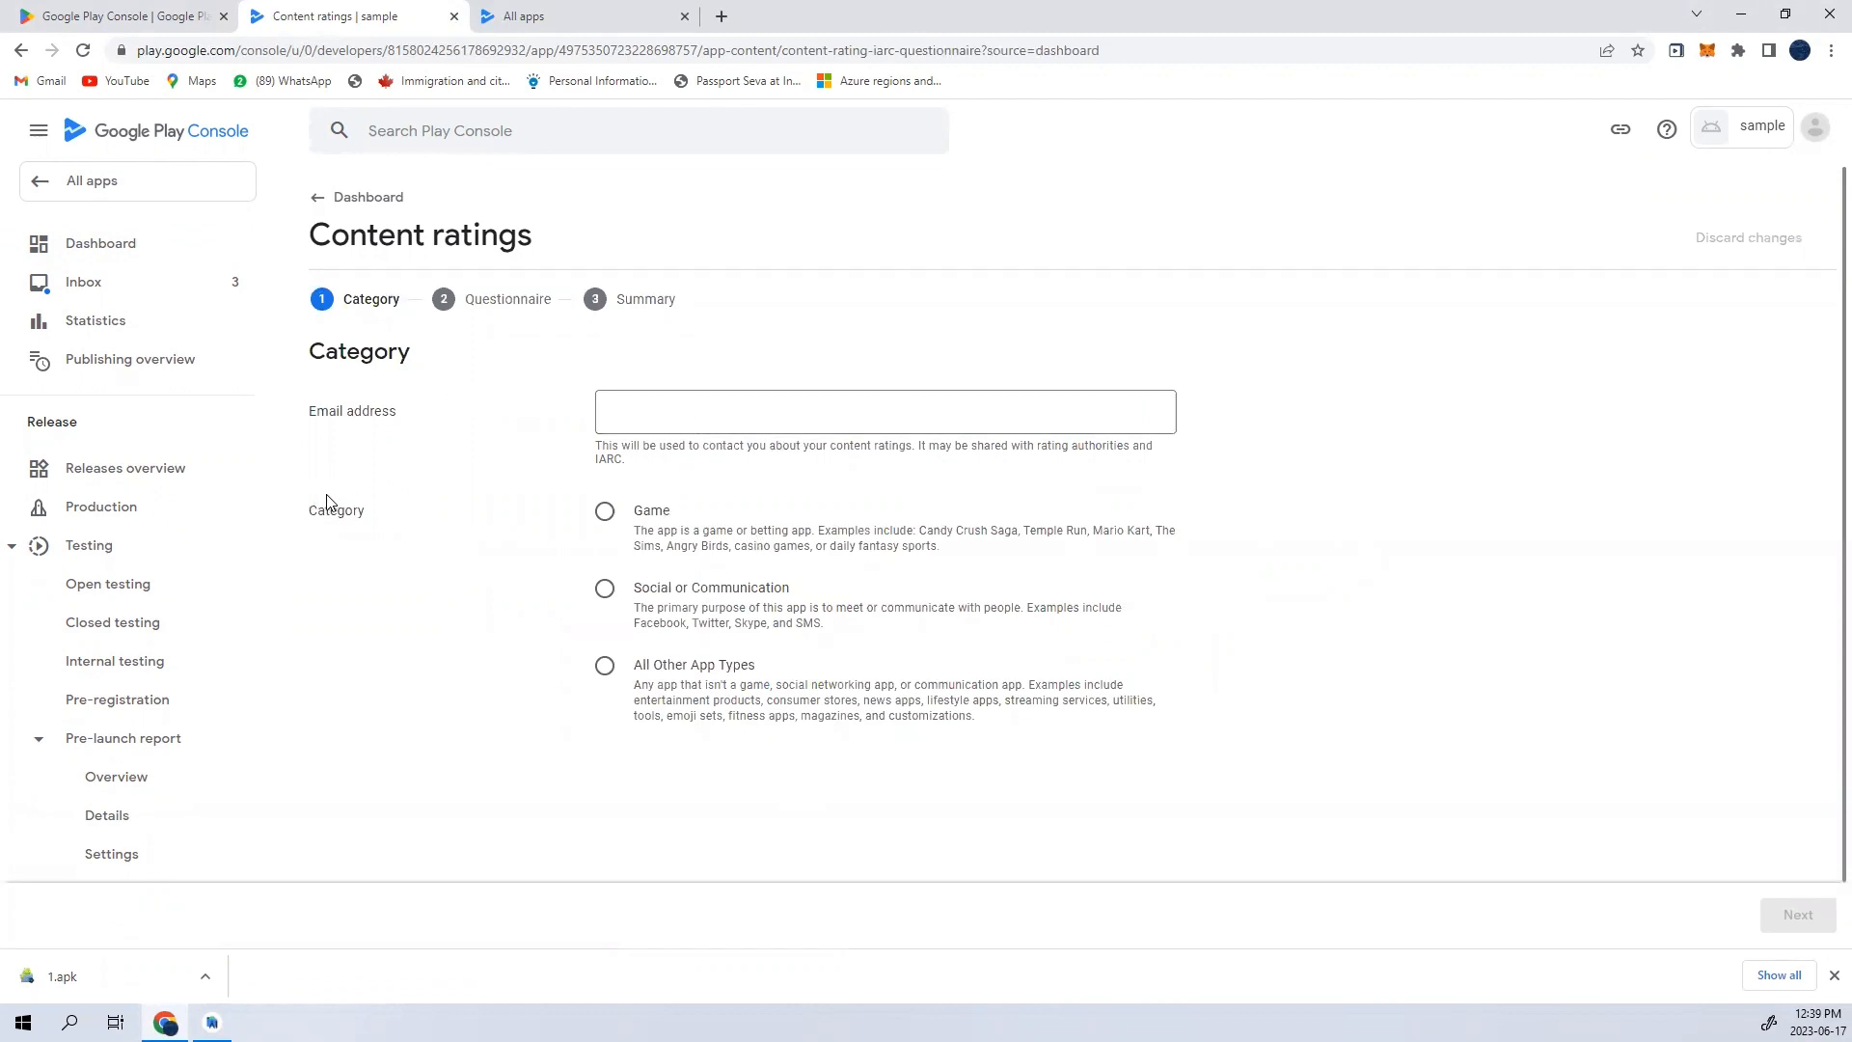
left_click_drag(320, 508, 465, 510)
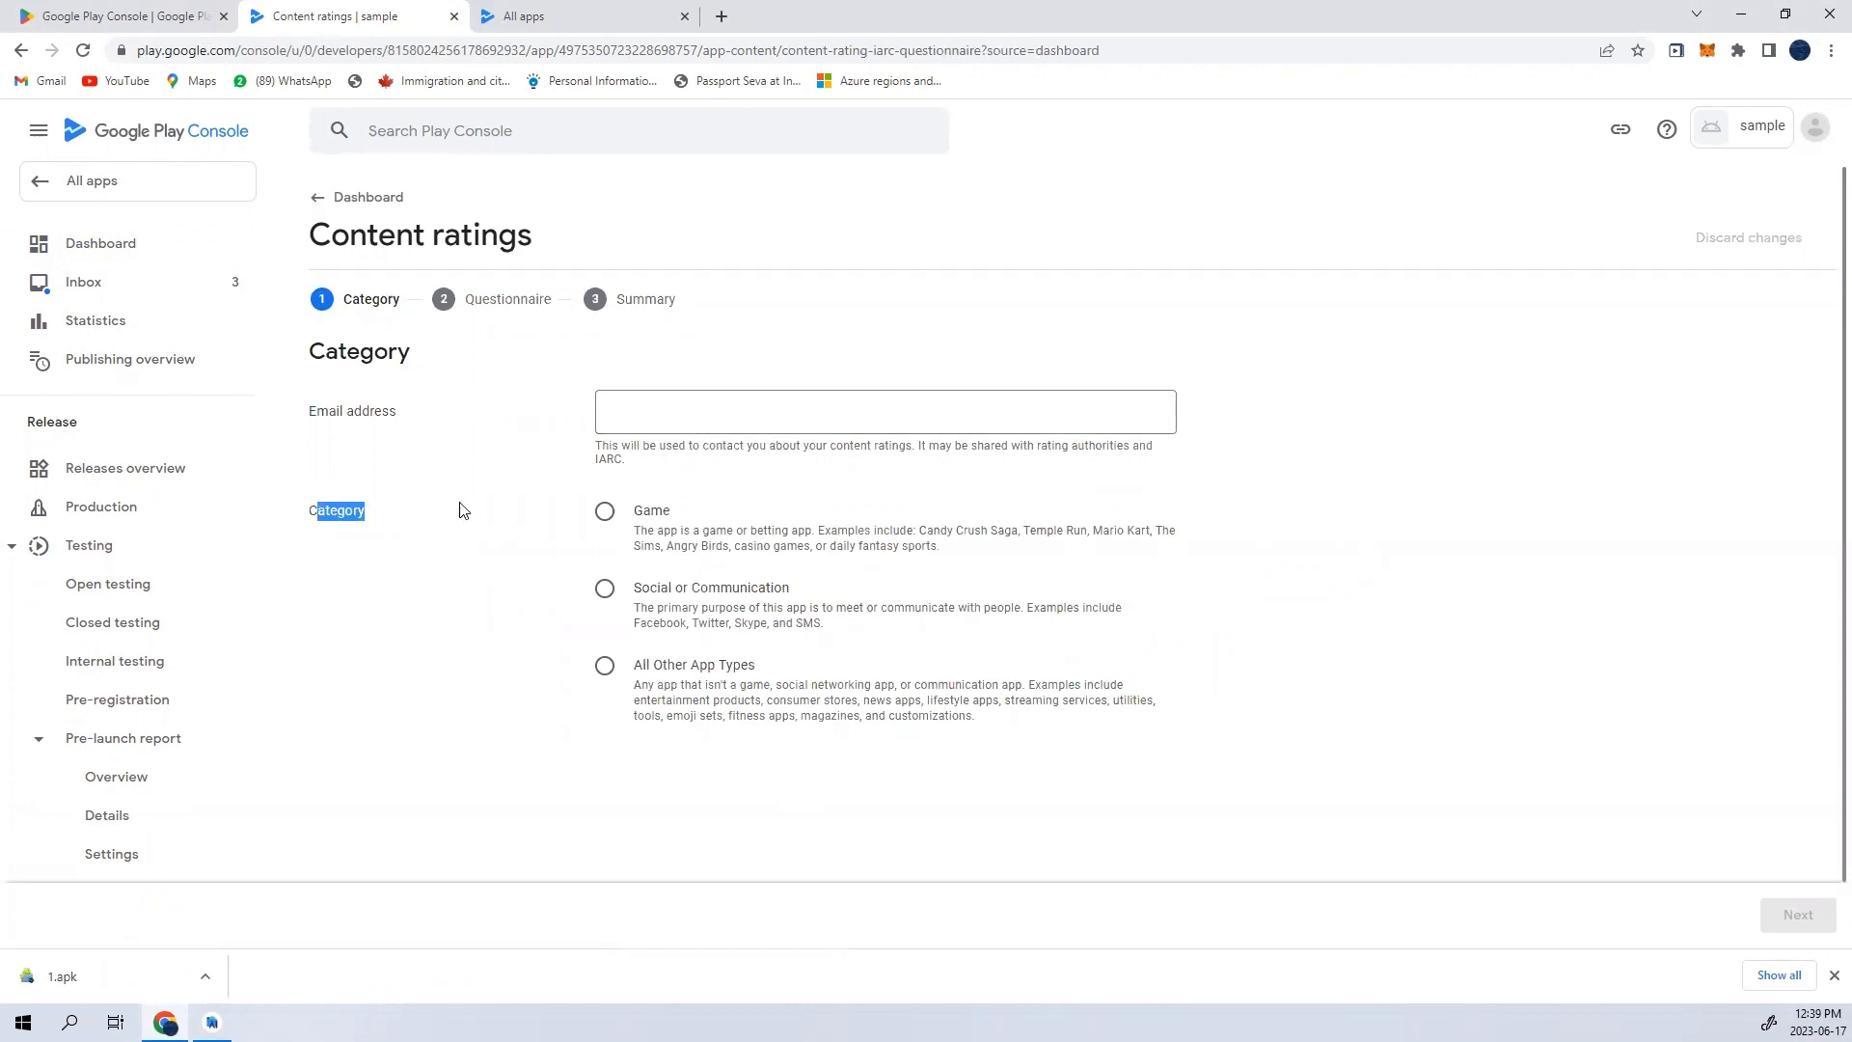
left_click(605, 666)
left_click(485, 282)
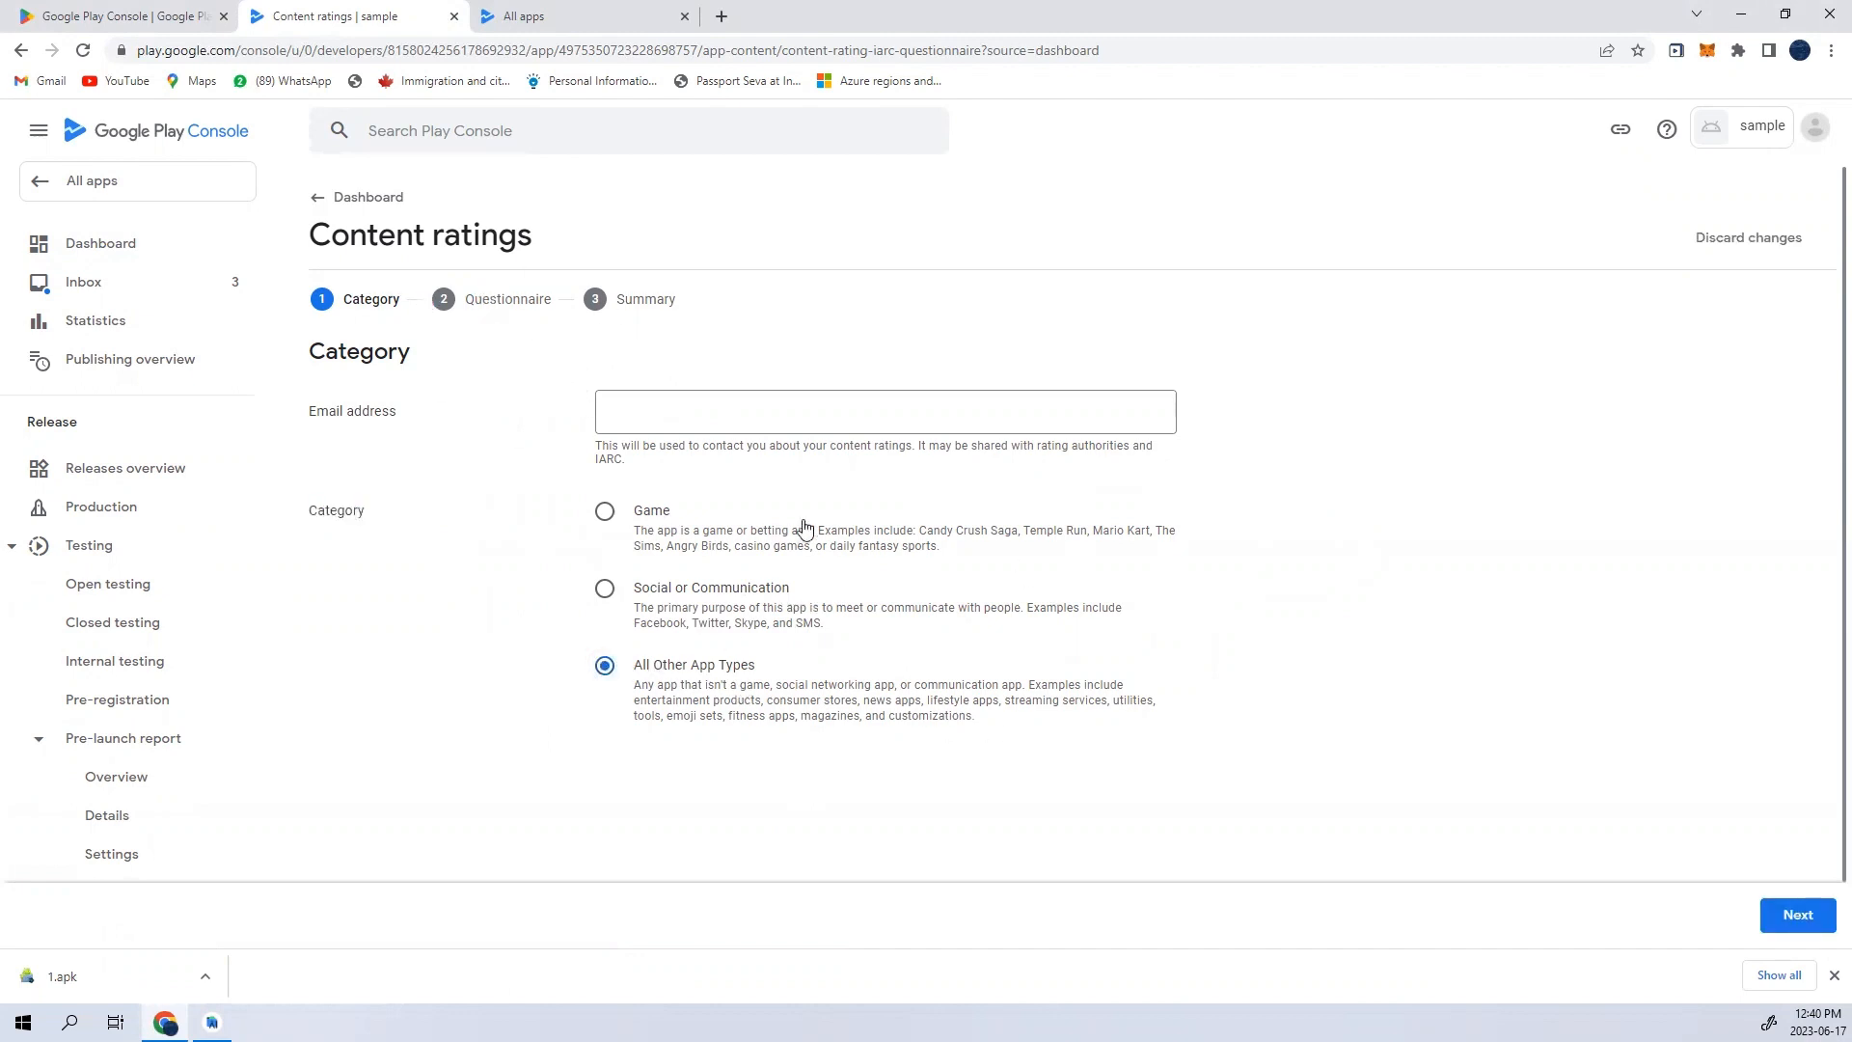
- Enter the contact email address for the content ratings and proceed to the questionnaire
left_click(759, 424)
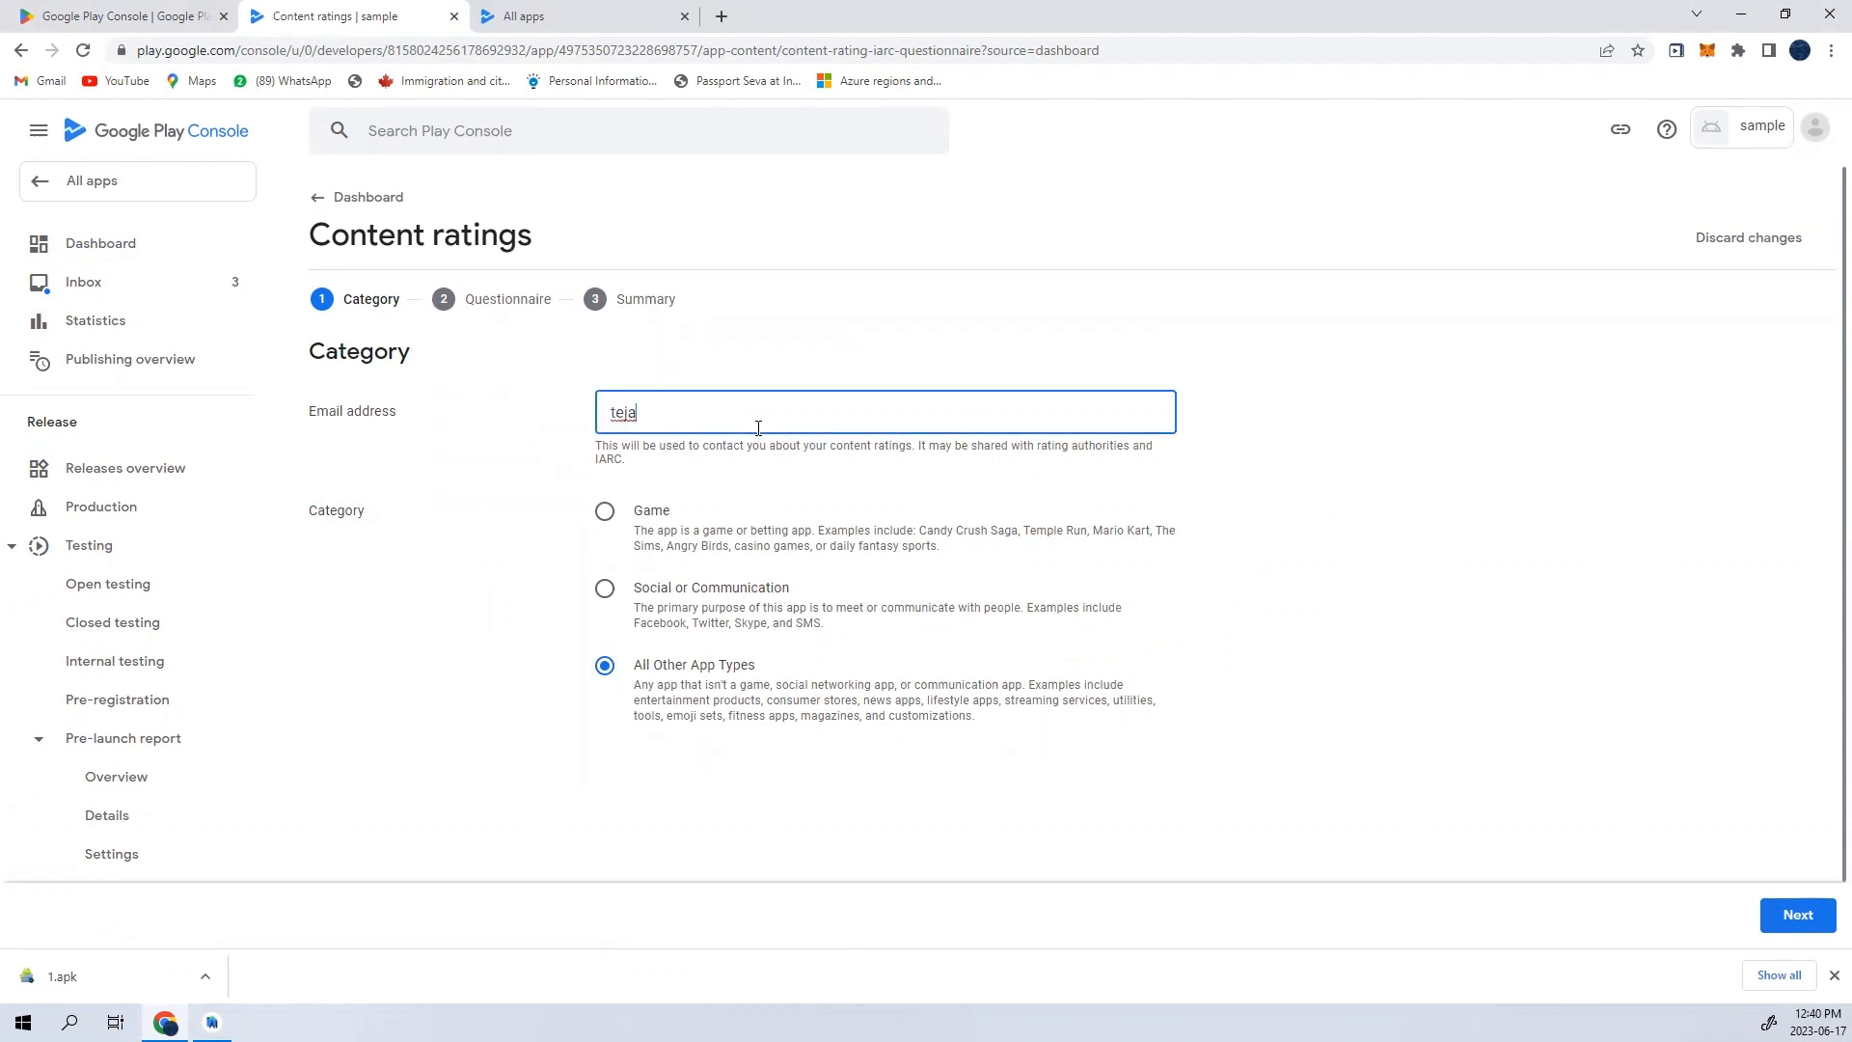
left_click(1795, 914)
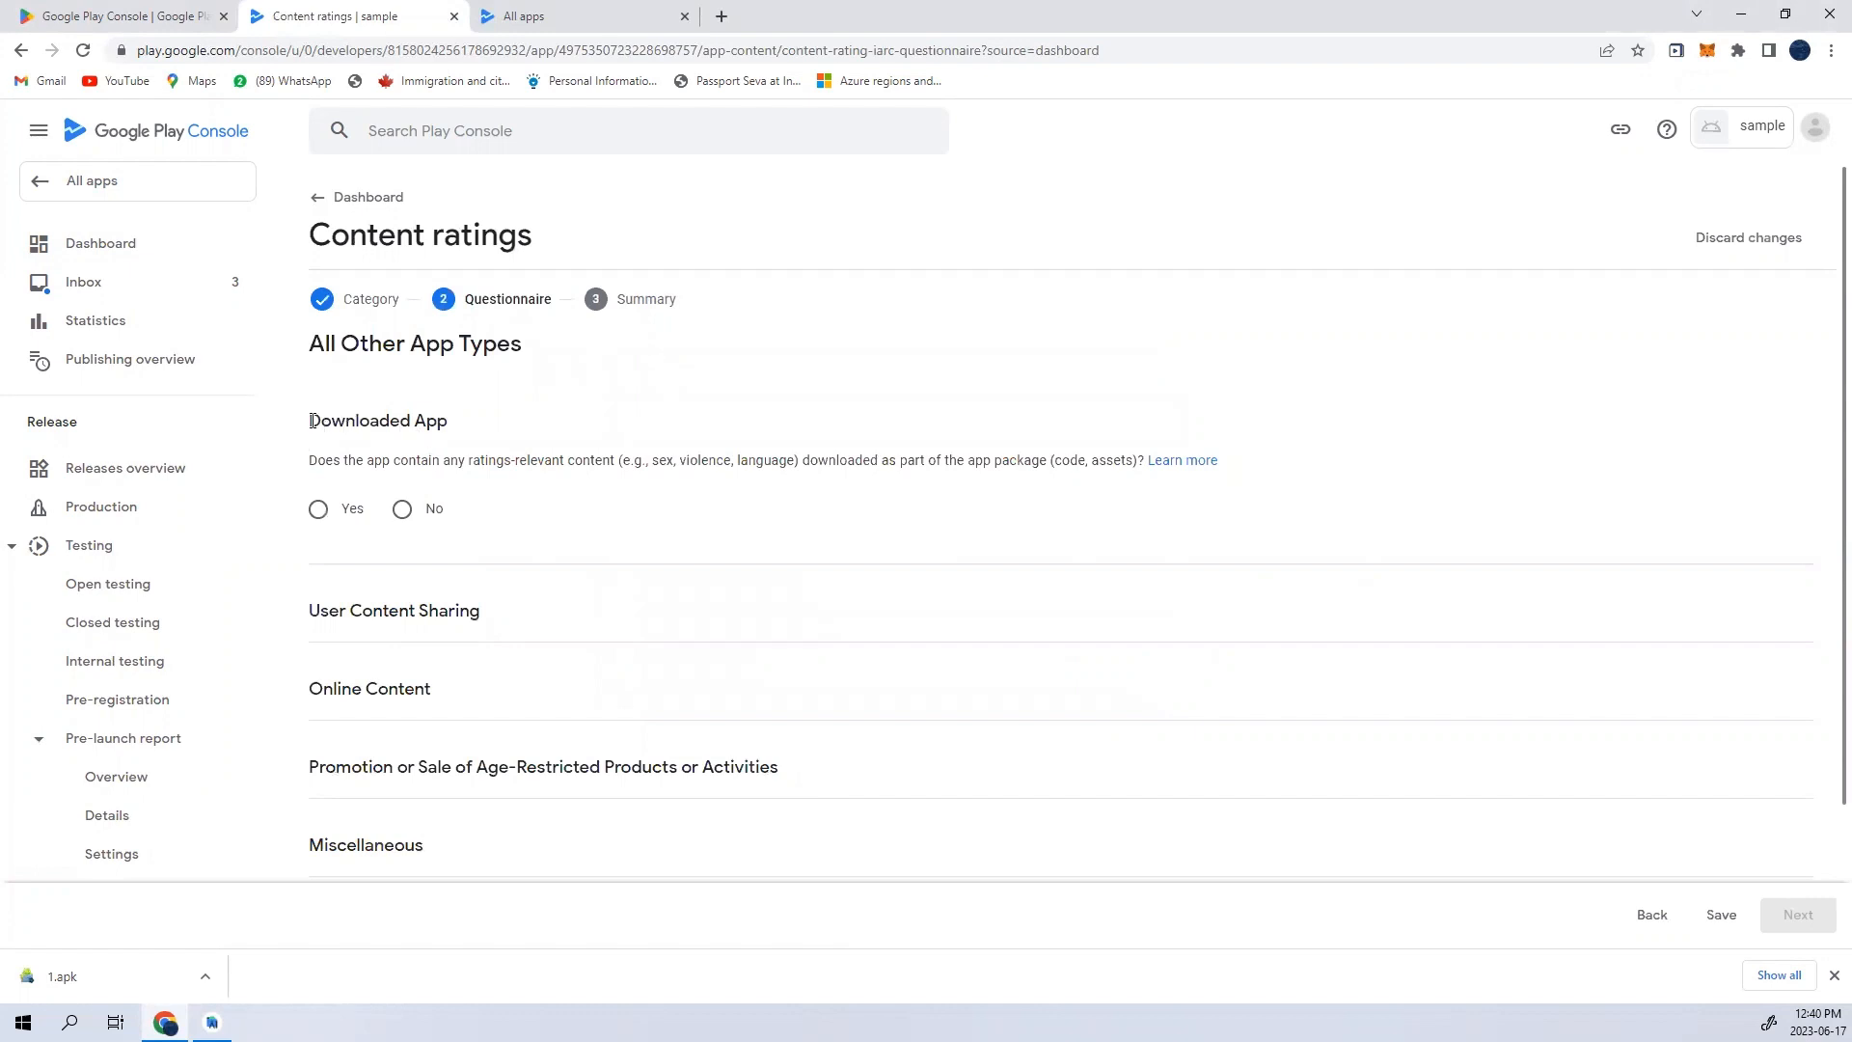
- Answer No to the questions on Downloaded App, User Content Sharing, Online Content, and Promotion or Sale of Age-Restricted Products
left_click_drag(311, 420, 452, 425)
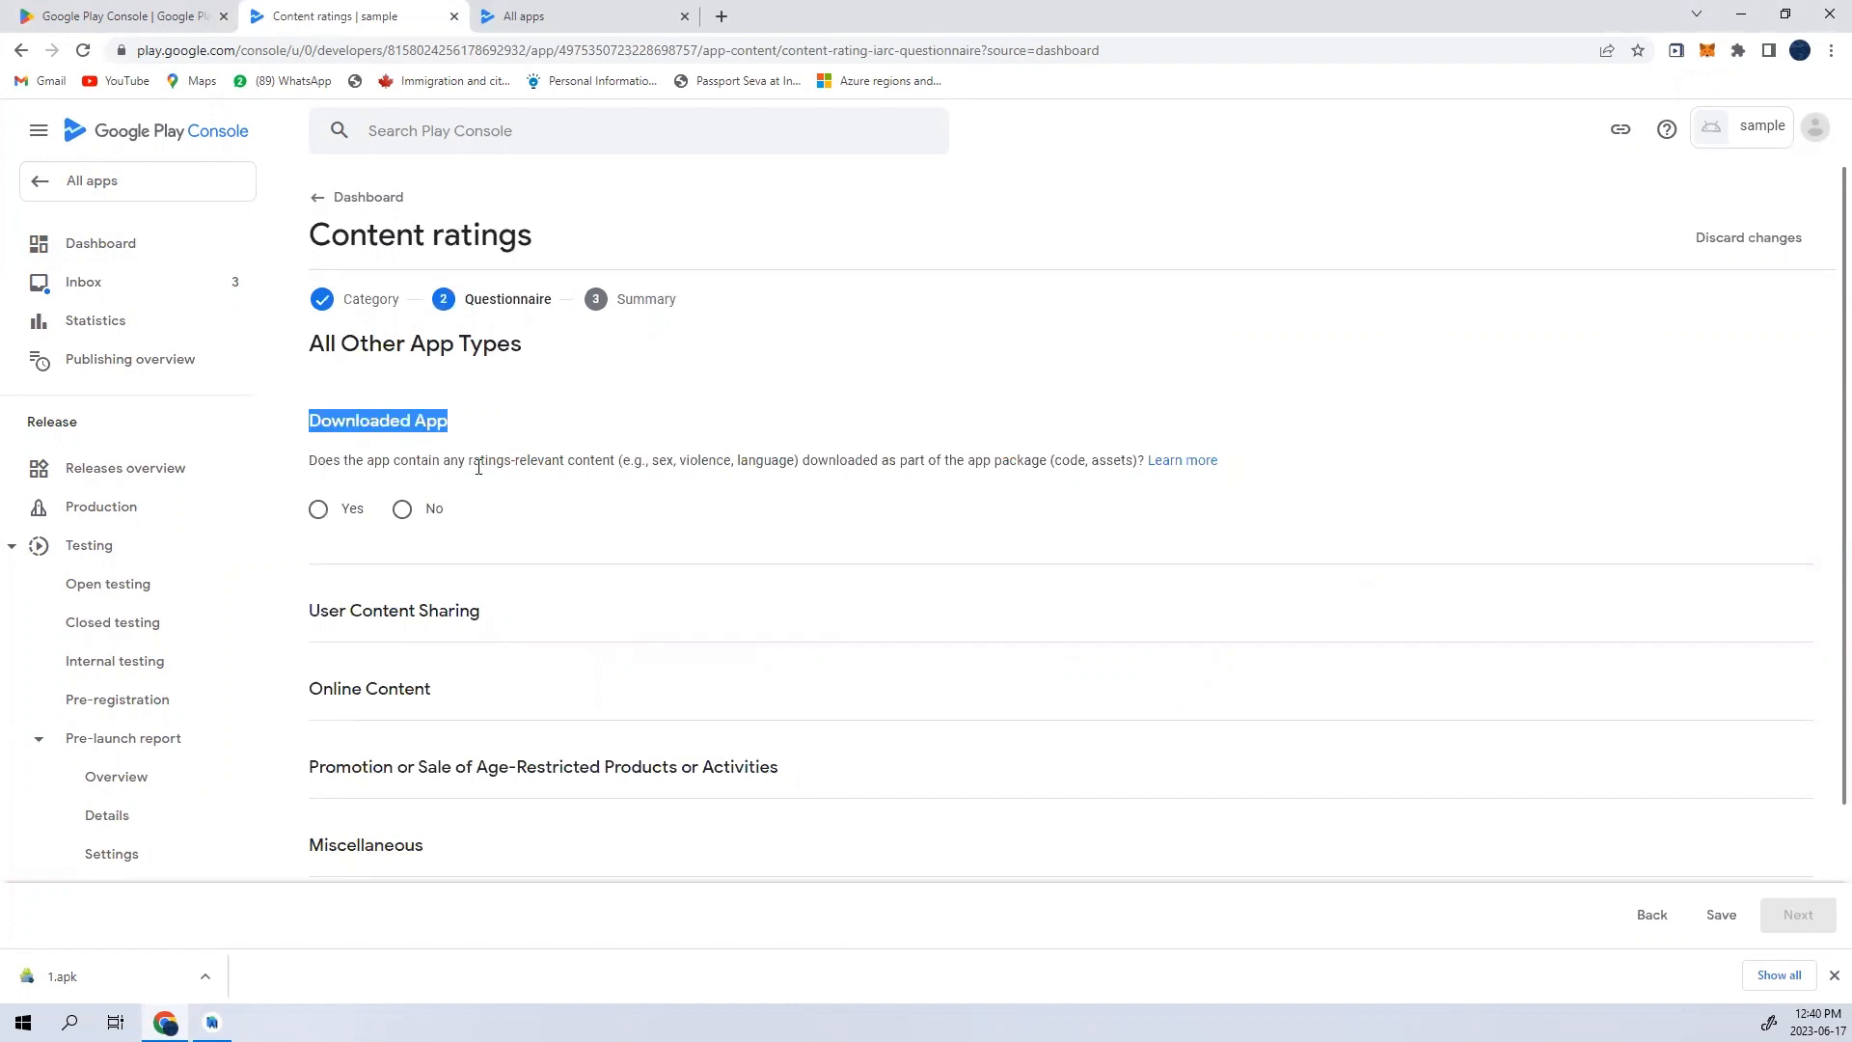
left_click(403, 508)
scroll(454, 591, "down", 2)
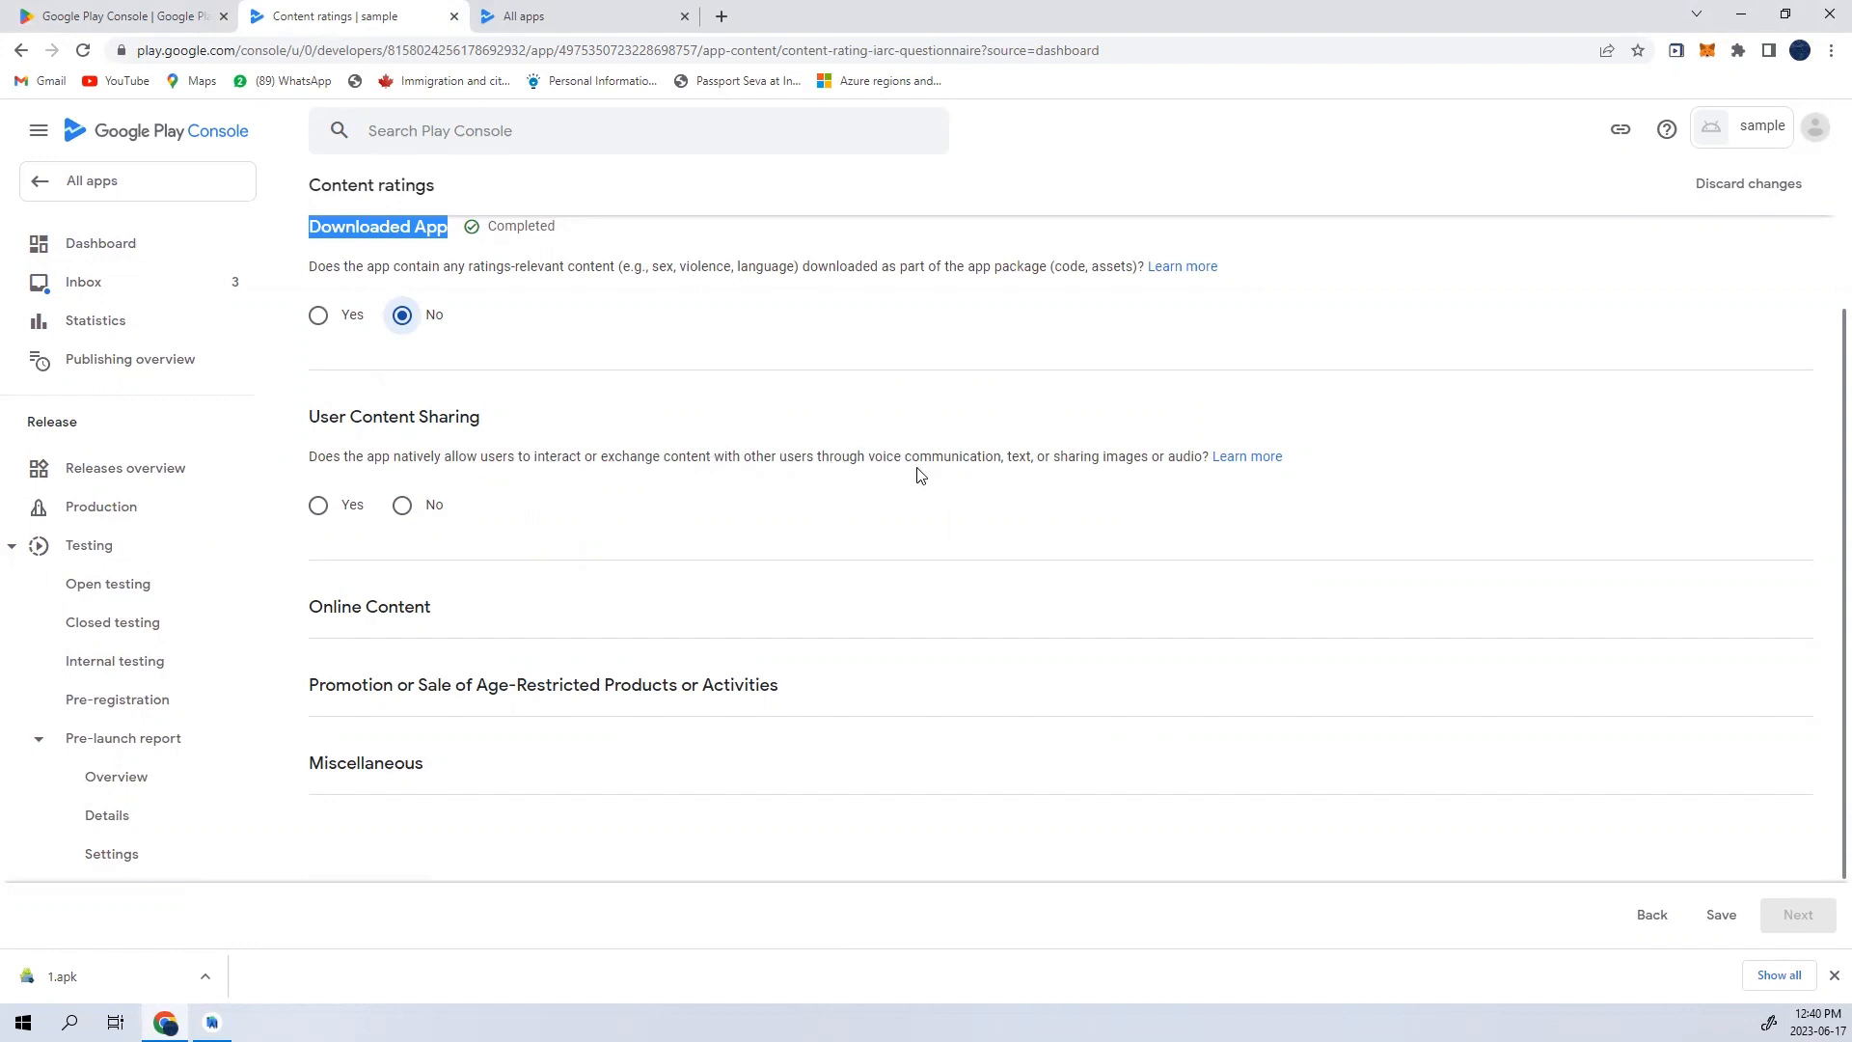
left_click(420, 512)
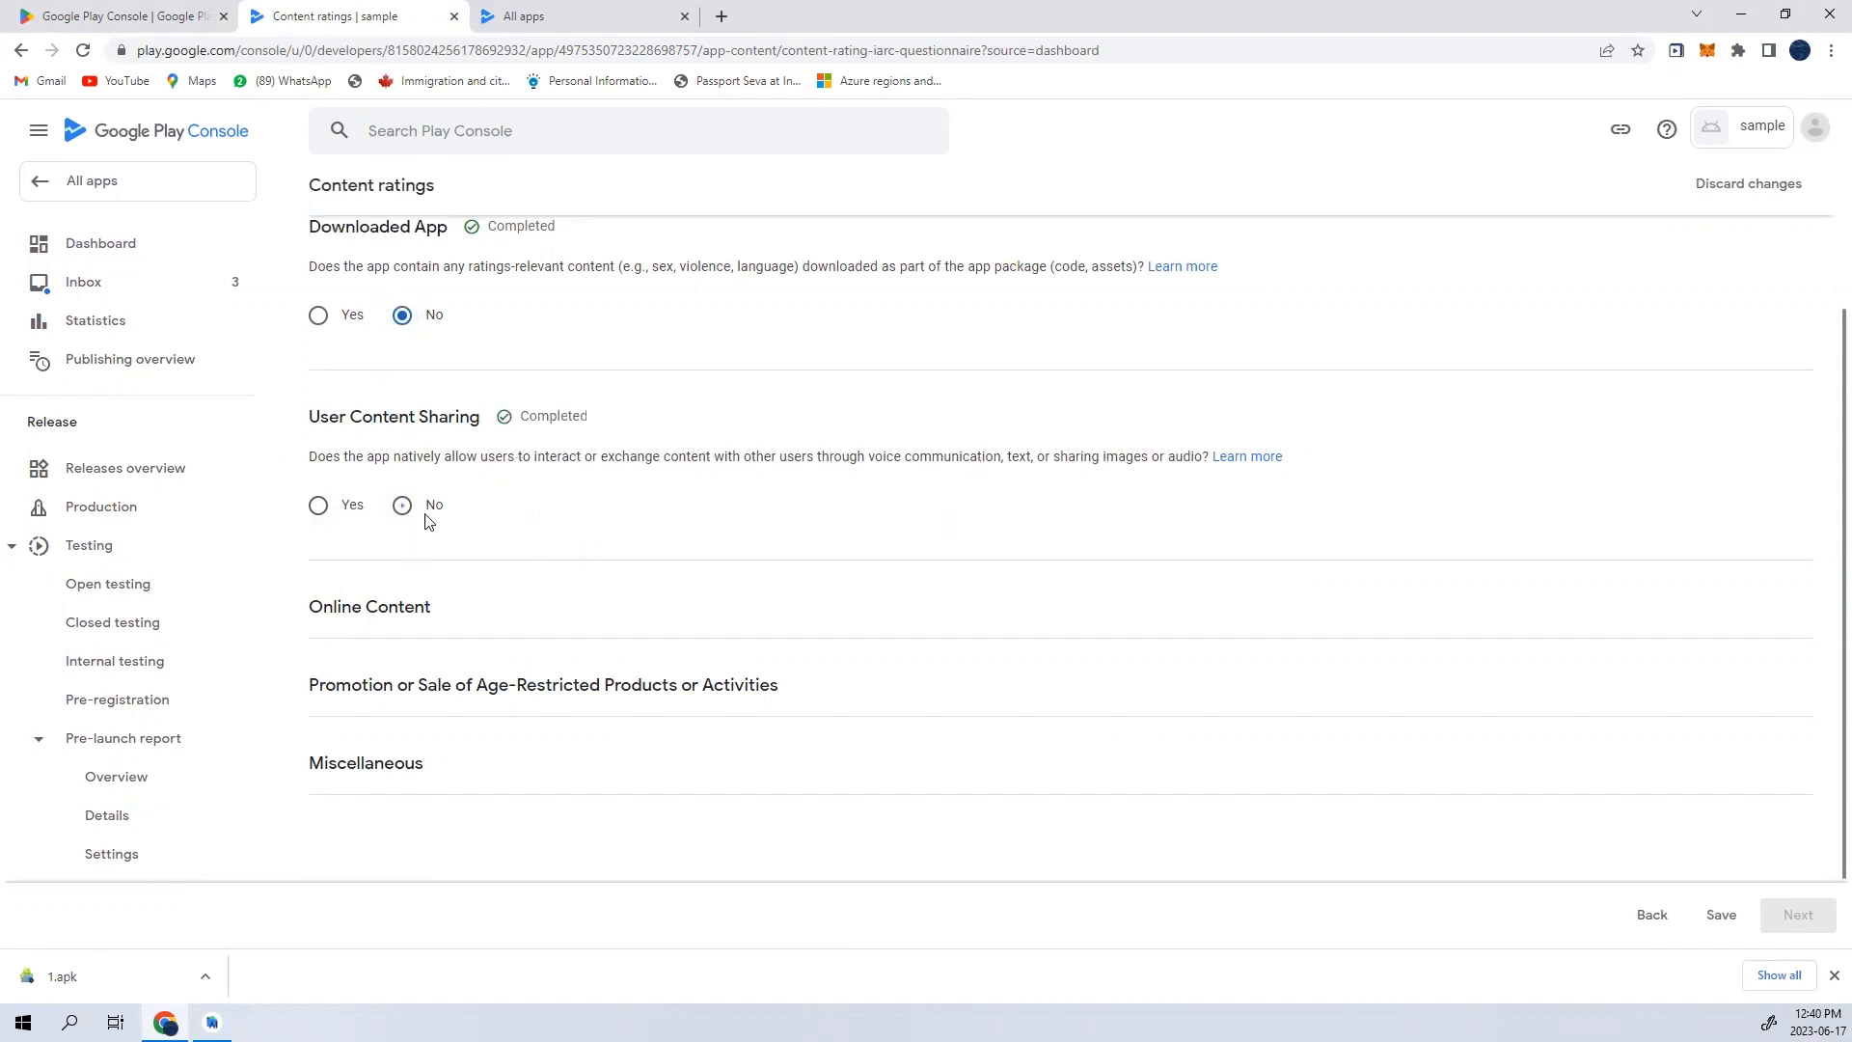
scroll(427, 606, "down", 1)
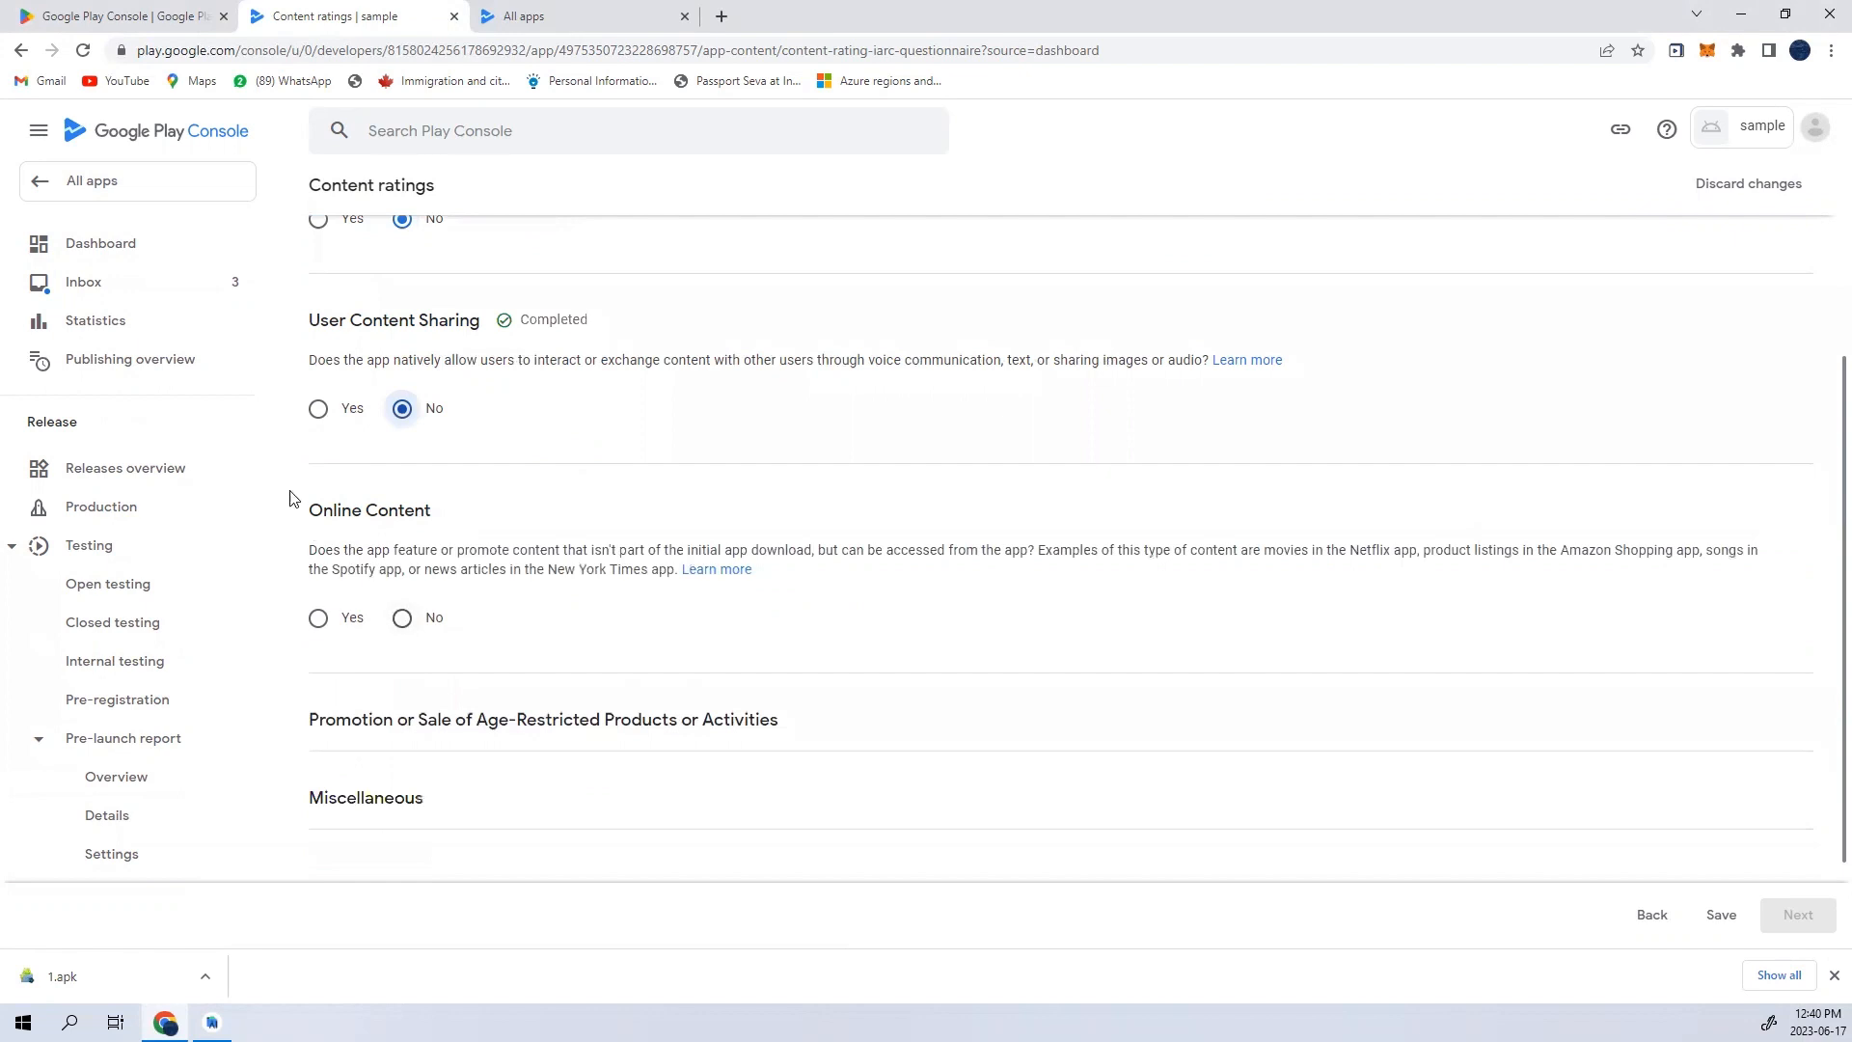
left_click(404, 618)
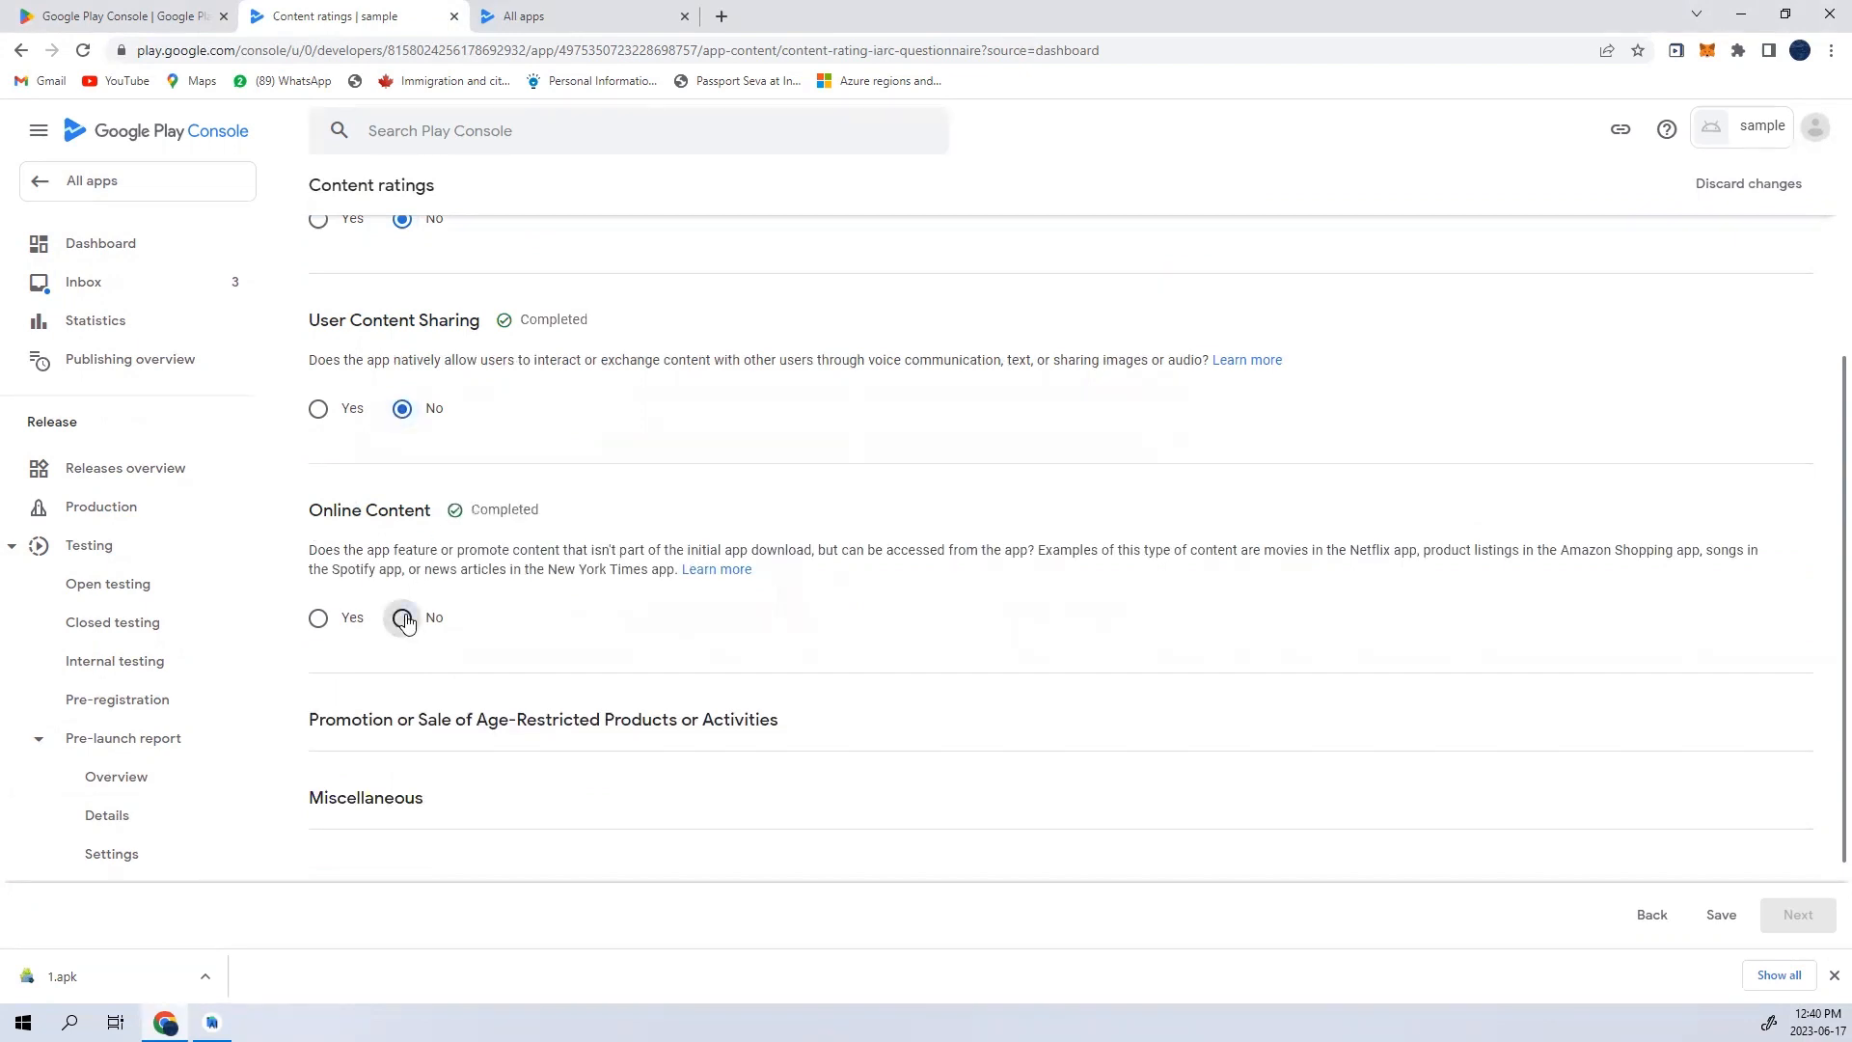
scroll(463, 700, "down", 2)
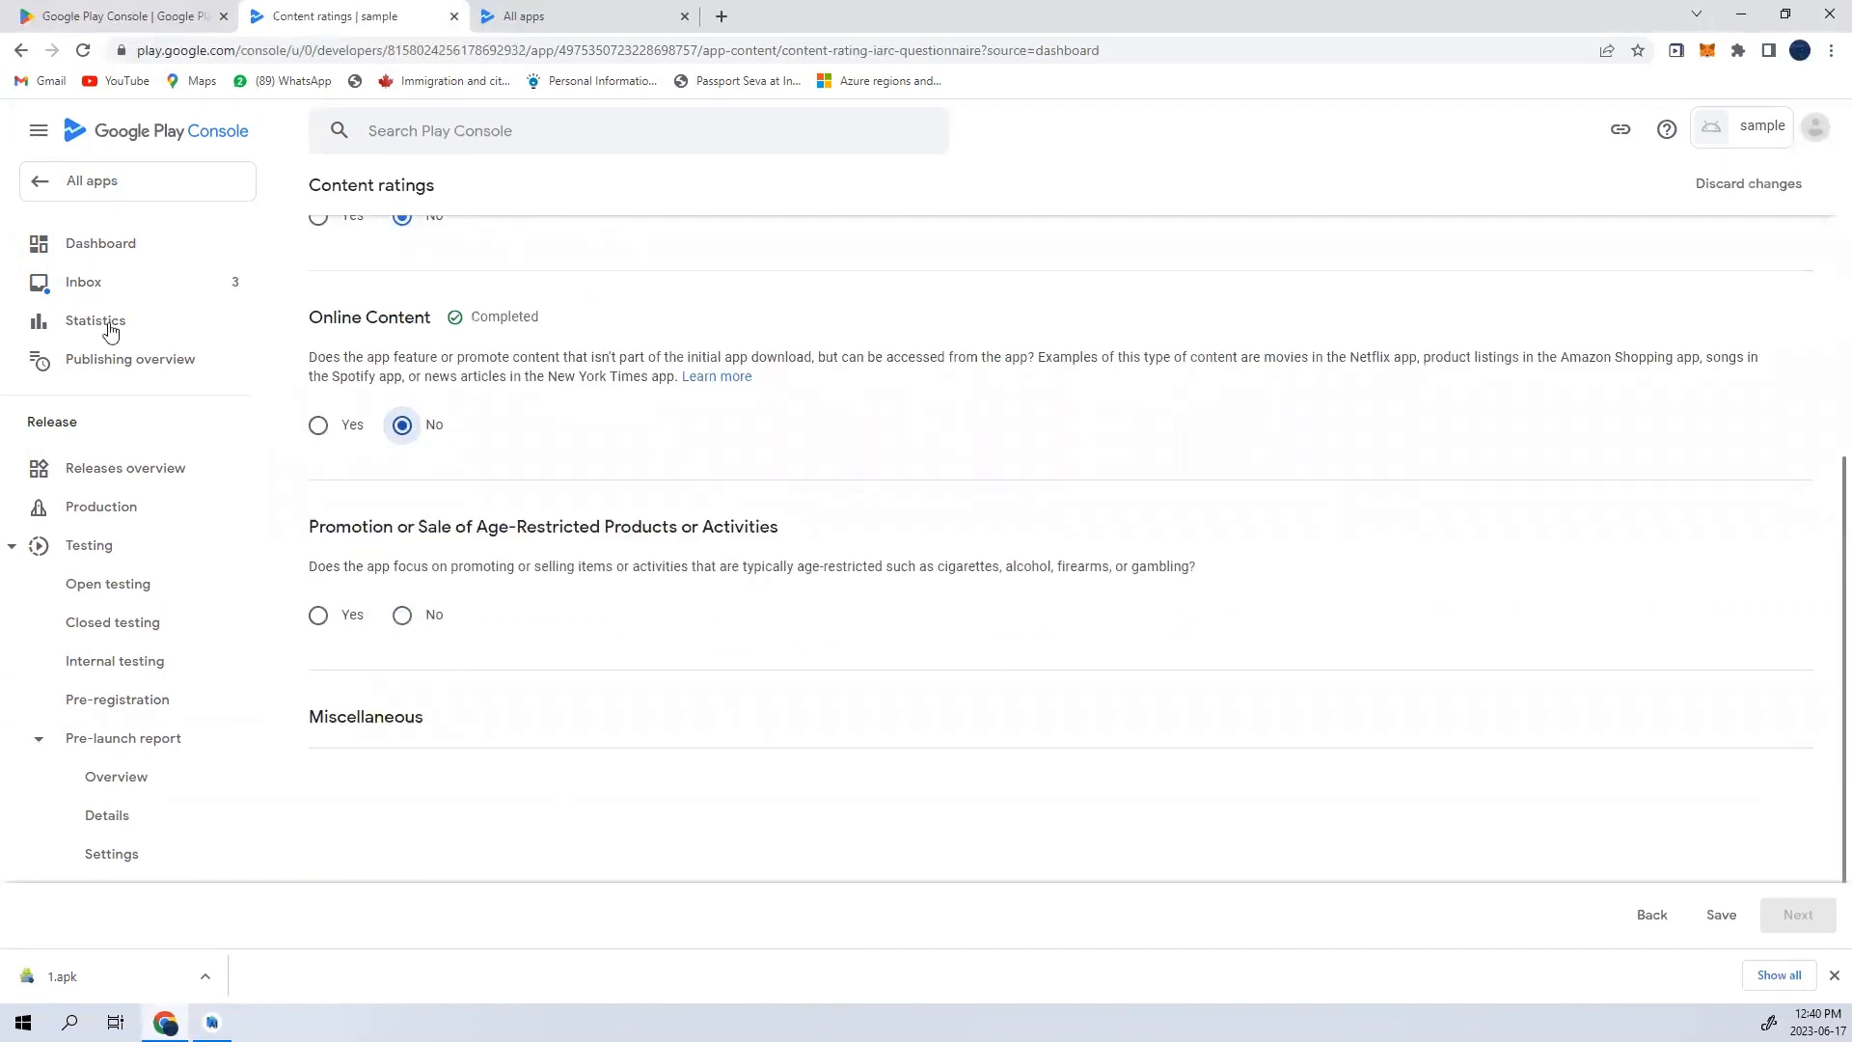
left_click(402, 616)
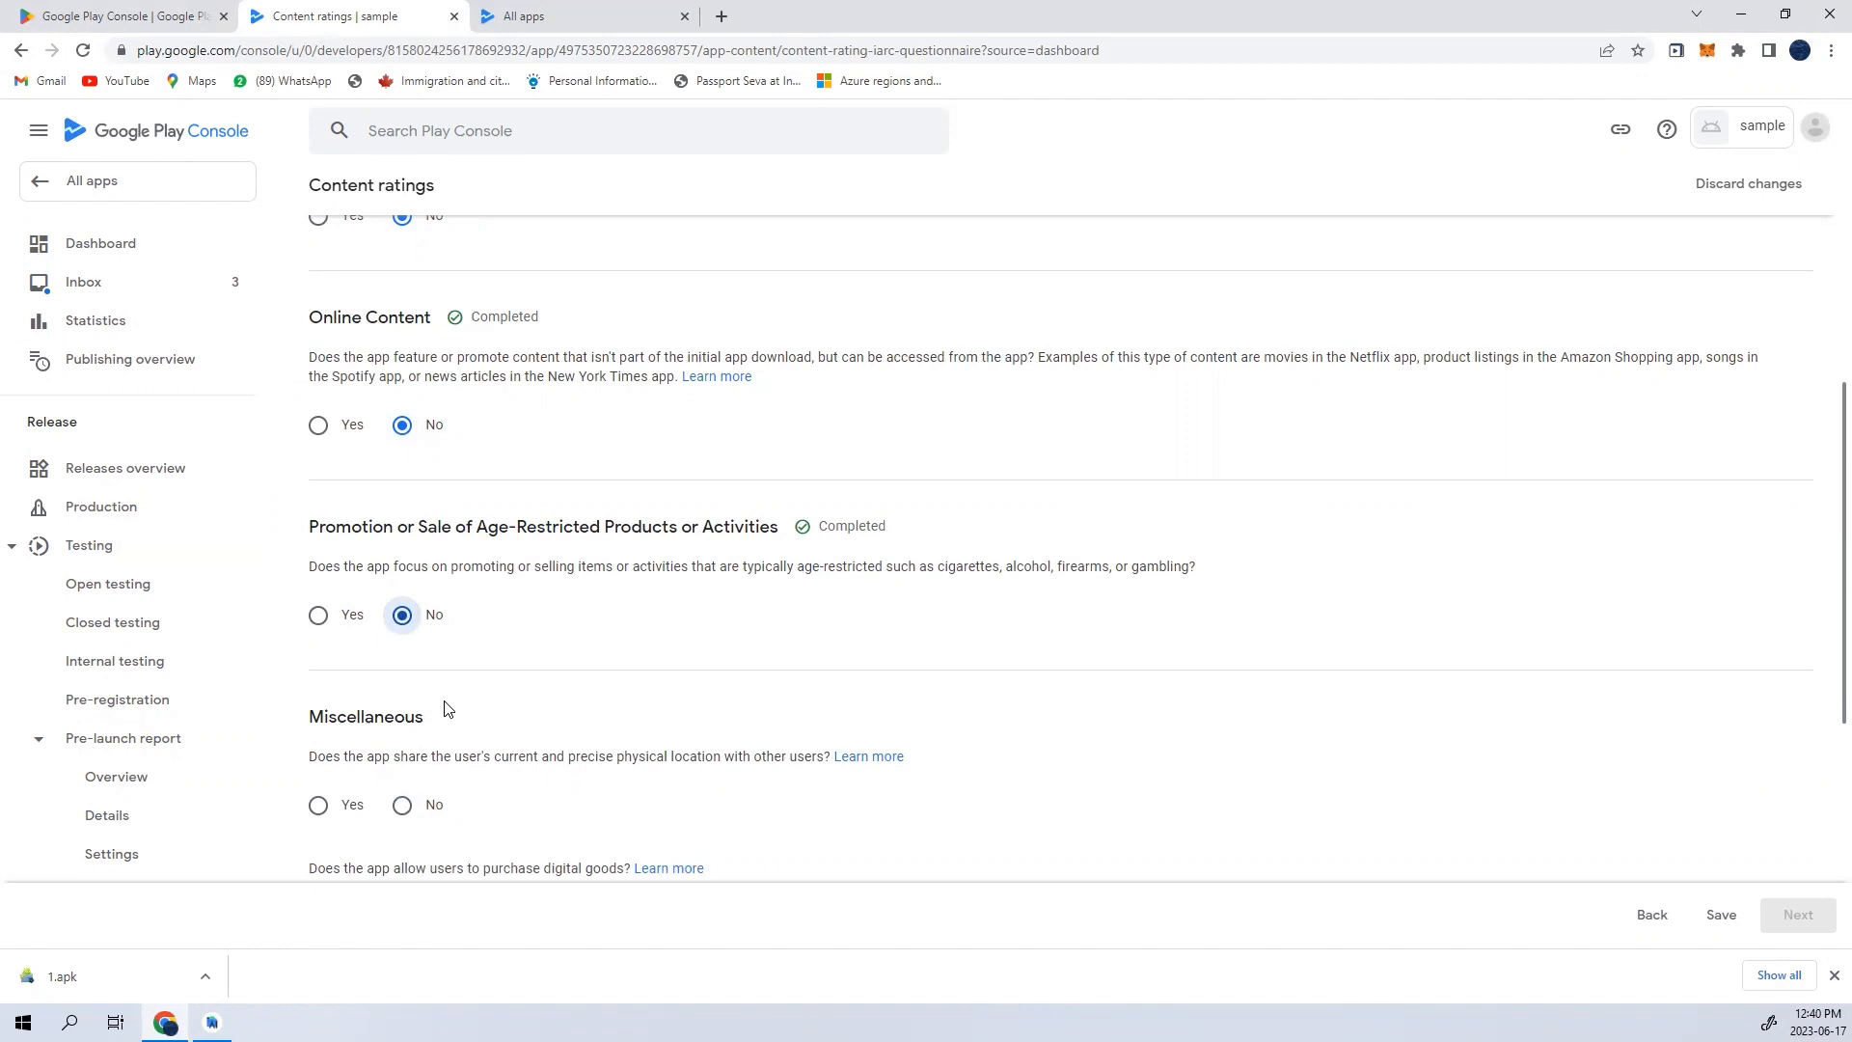
- Answer No to the Miscellaneous questions on location sharing, digital purchases, web browser or search engine, and news or educational product
scroll(448, 710, "down", 2)
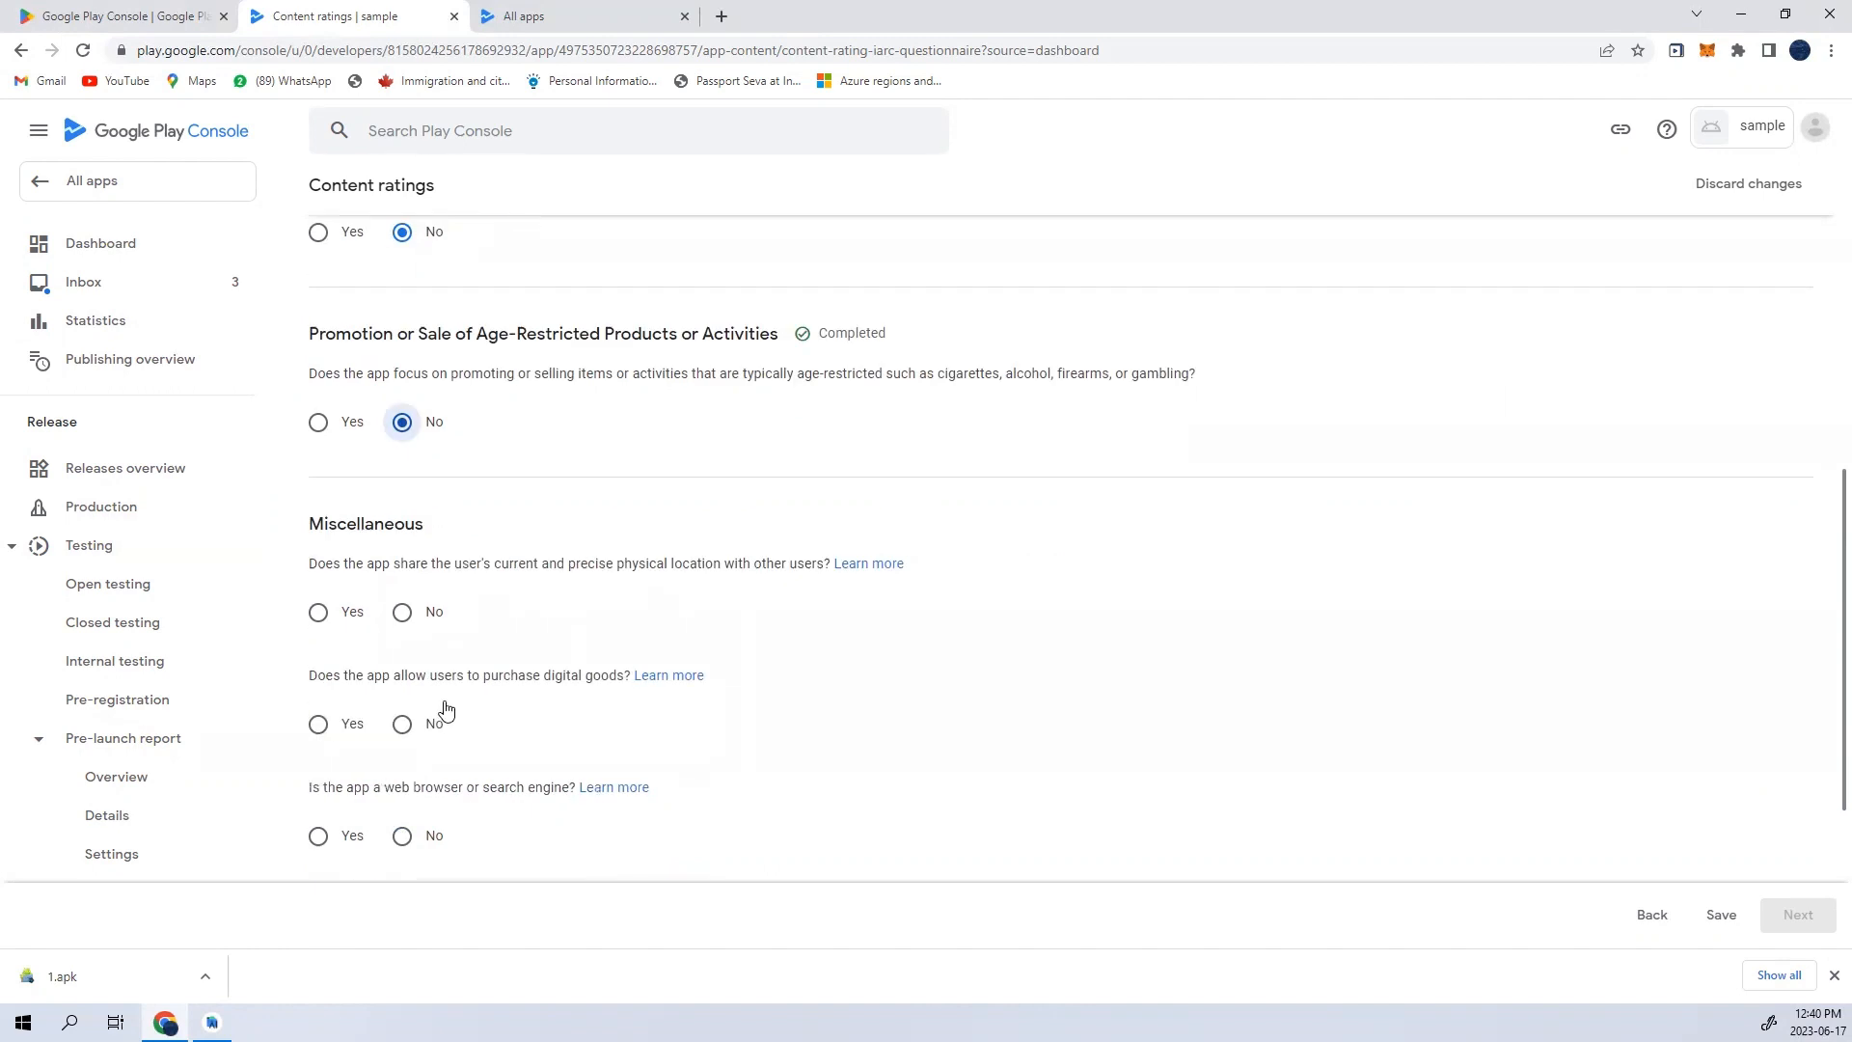
left_click(428, 610)
left_click(403, 723)
scroll(409, 793, "down", 2)
left_click(410, 645)
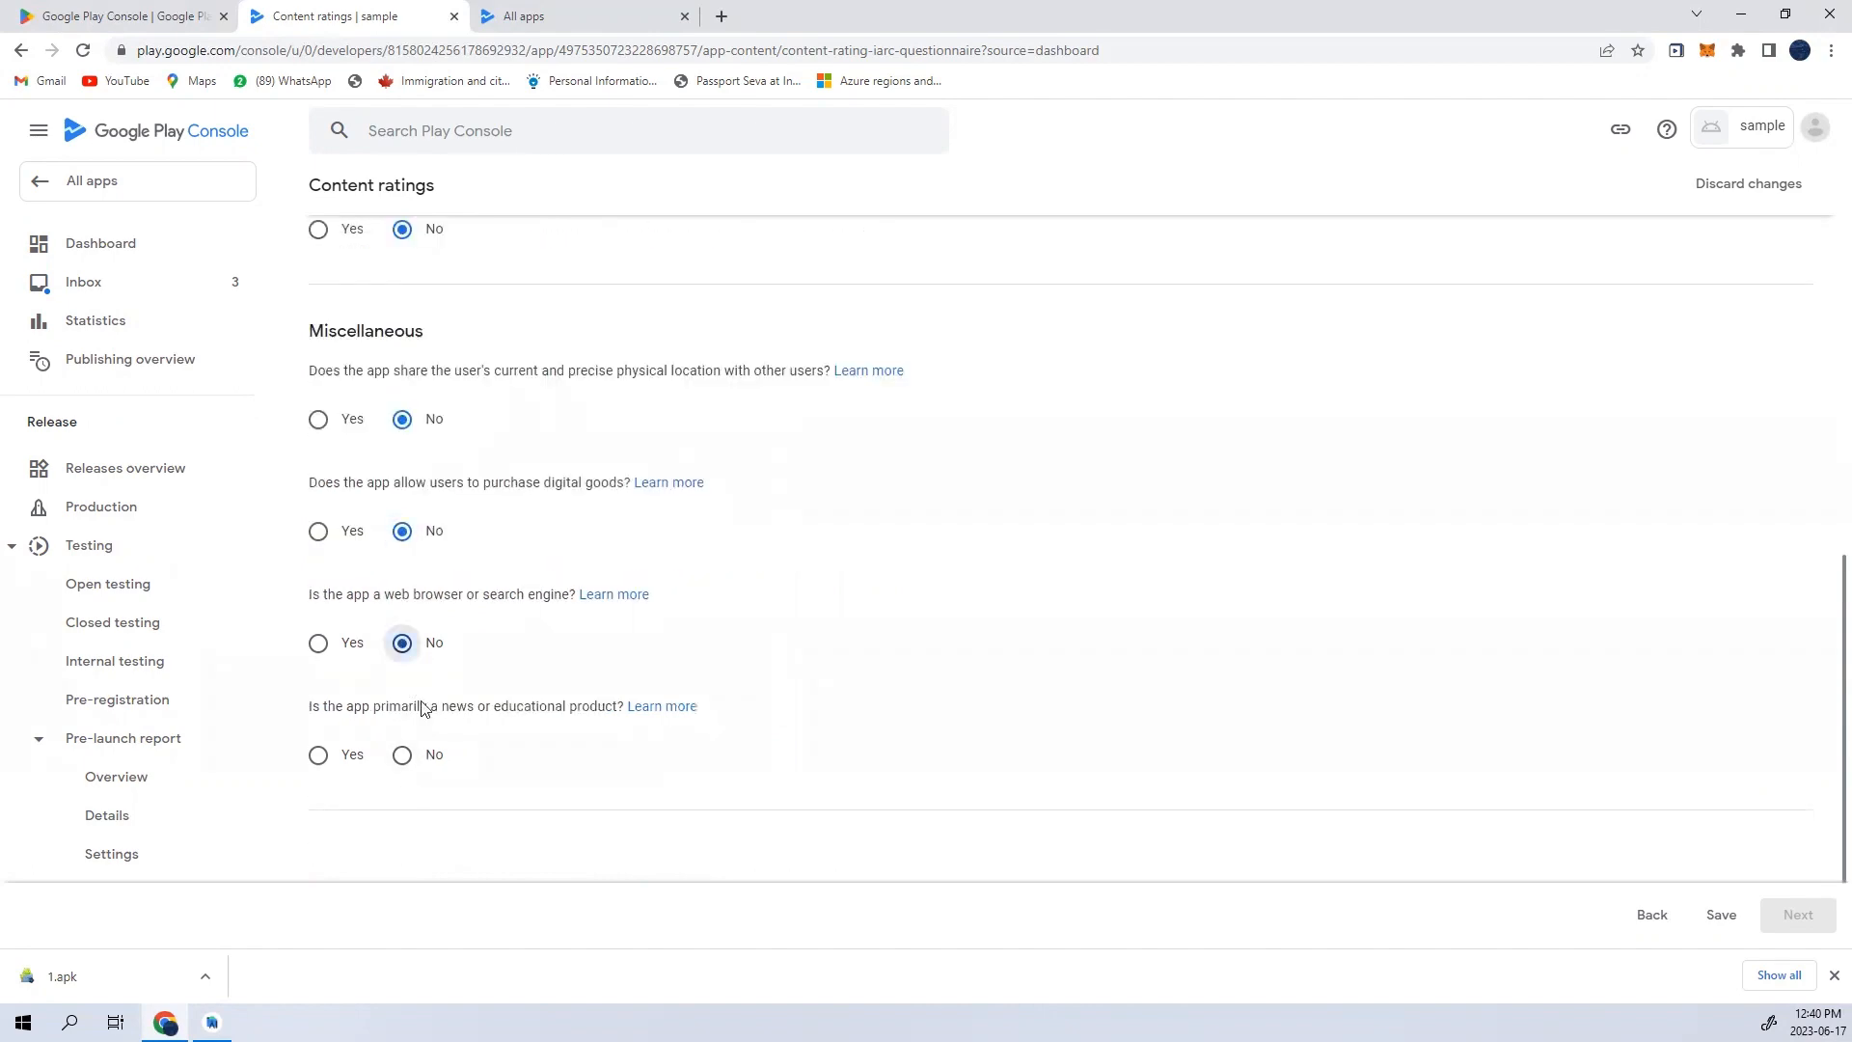
left_click(423, 754)
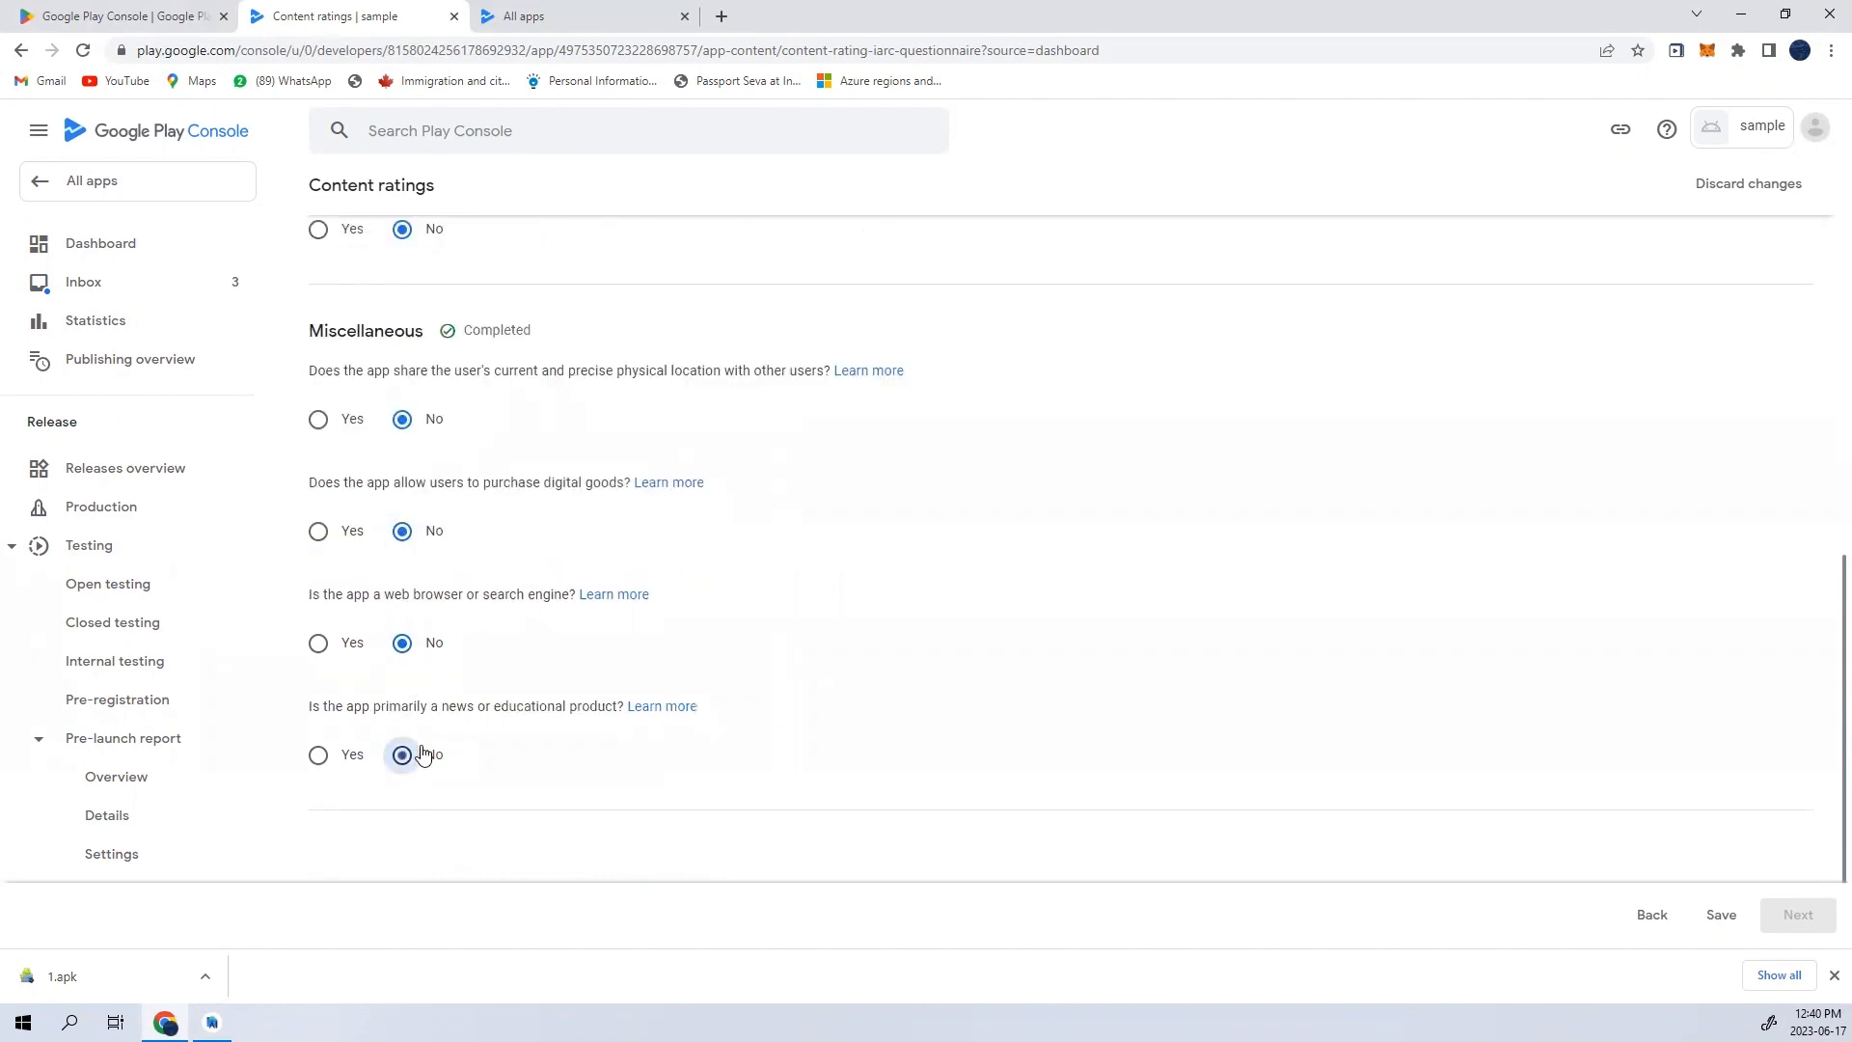
- Save the content rating questionnaire and return to the dashboard's list of setup tasks
left_click(1723, 917)
scroll(934, 533, "up", 9)
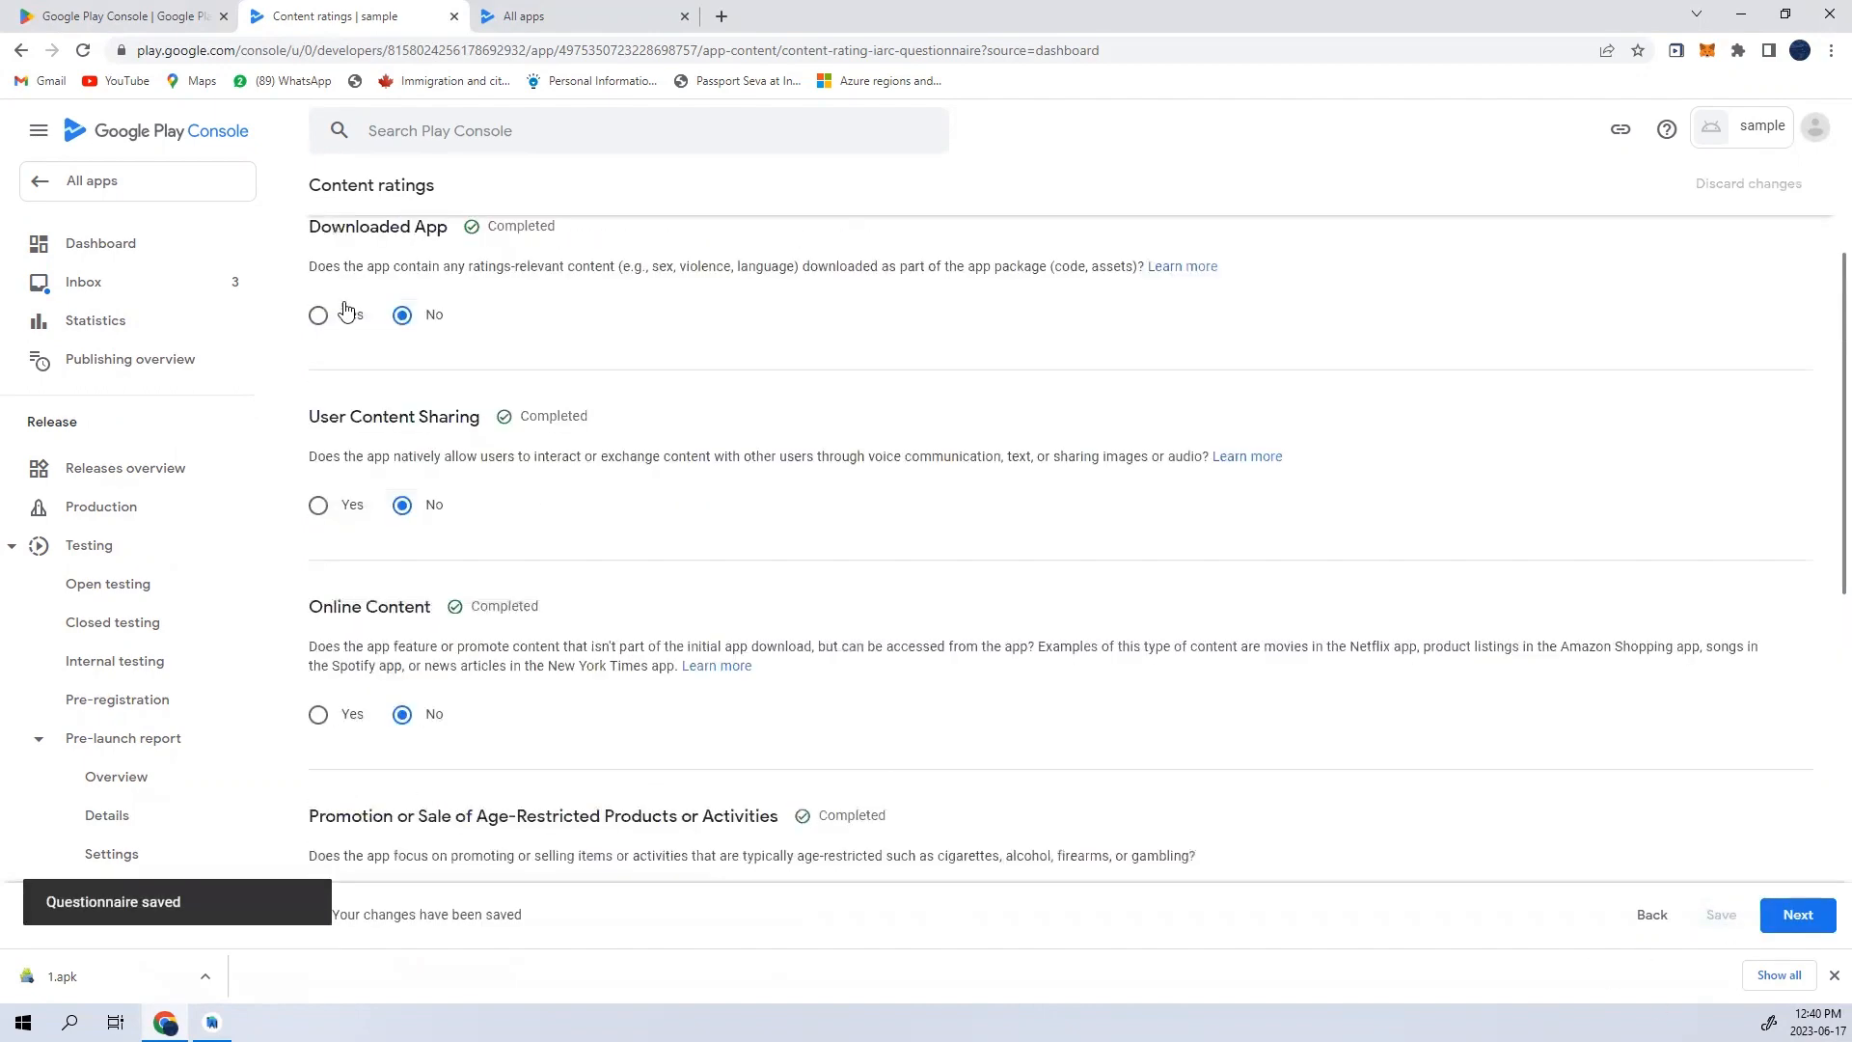
left_click(334, 198)
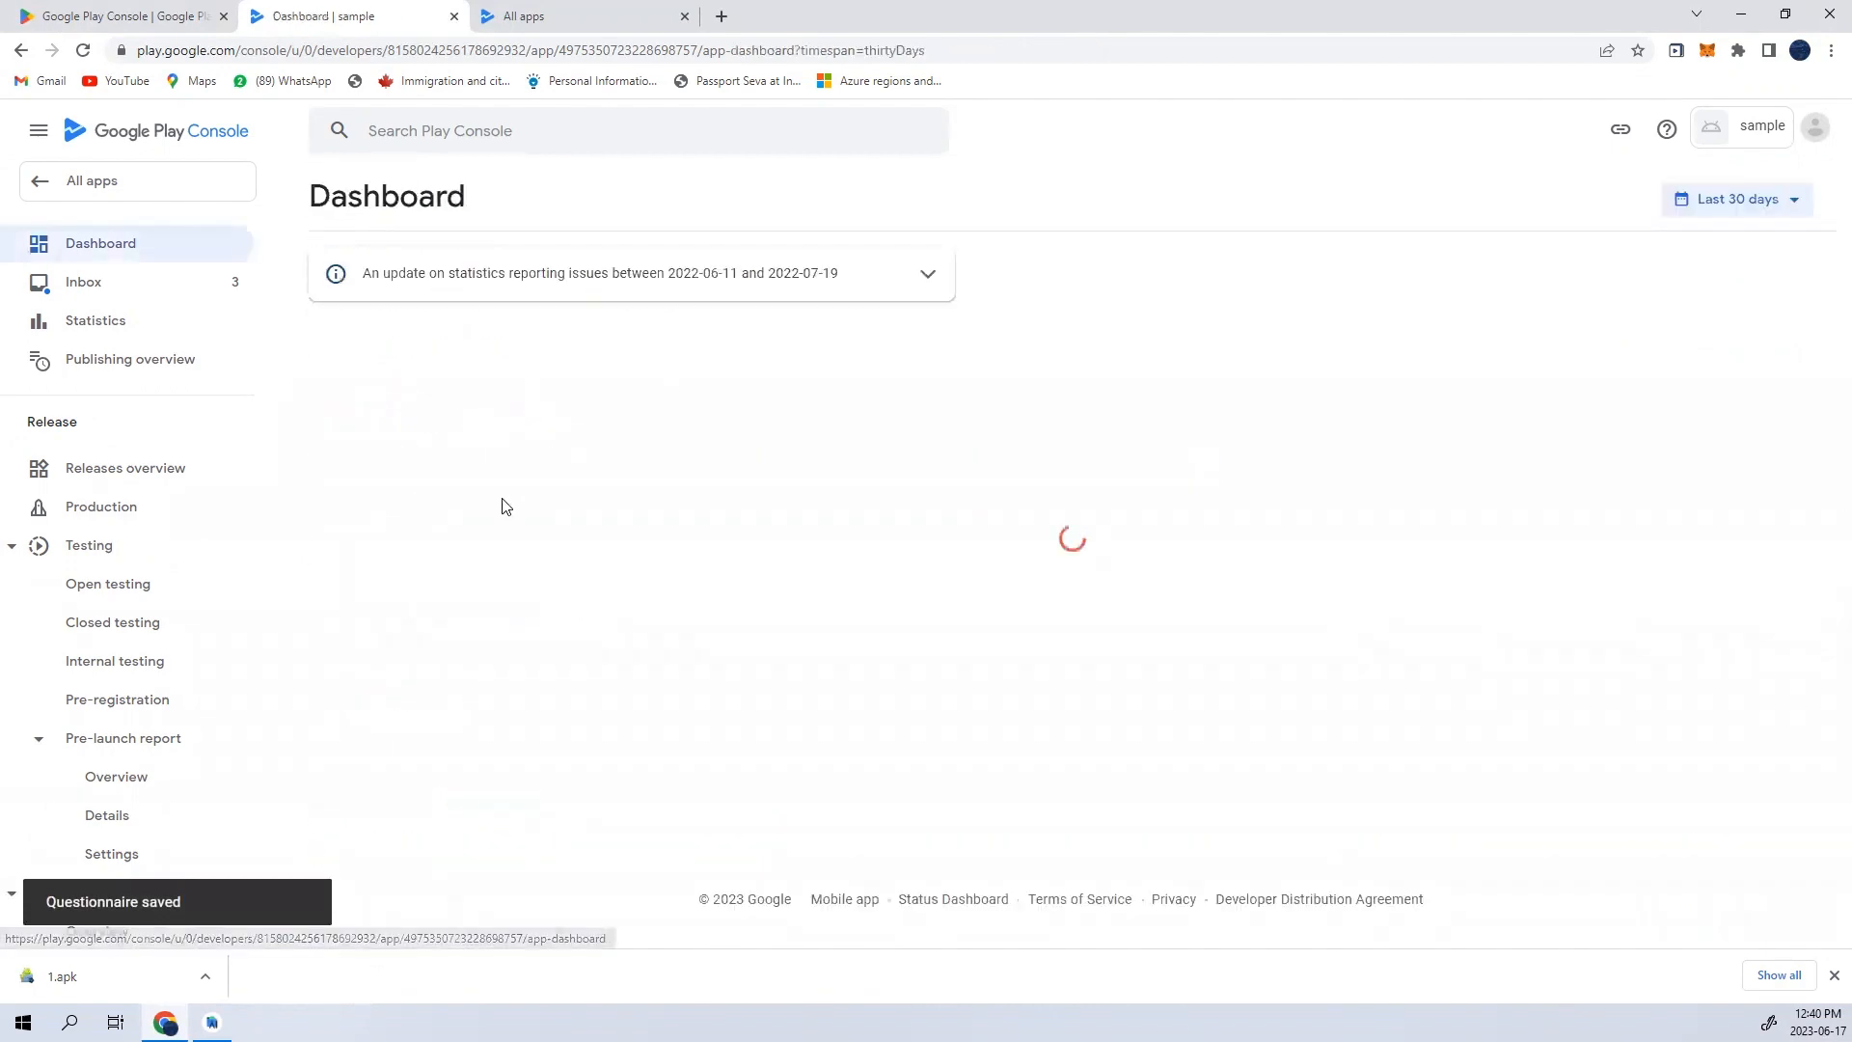
scroll(521, 559, "down", 6)
scroll(532, 596, "up", 3)
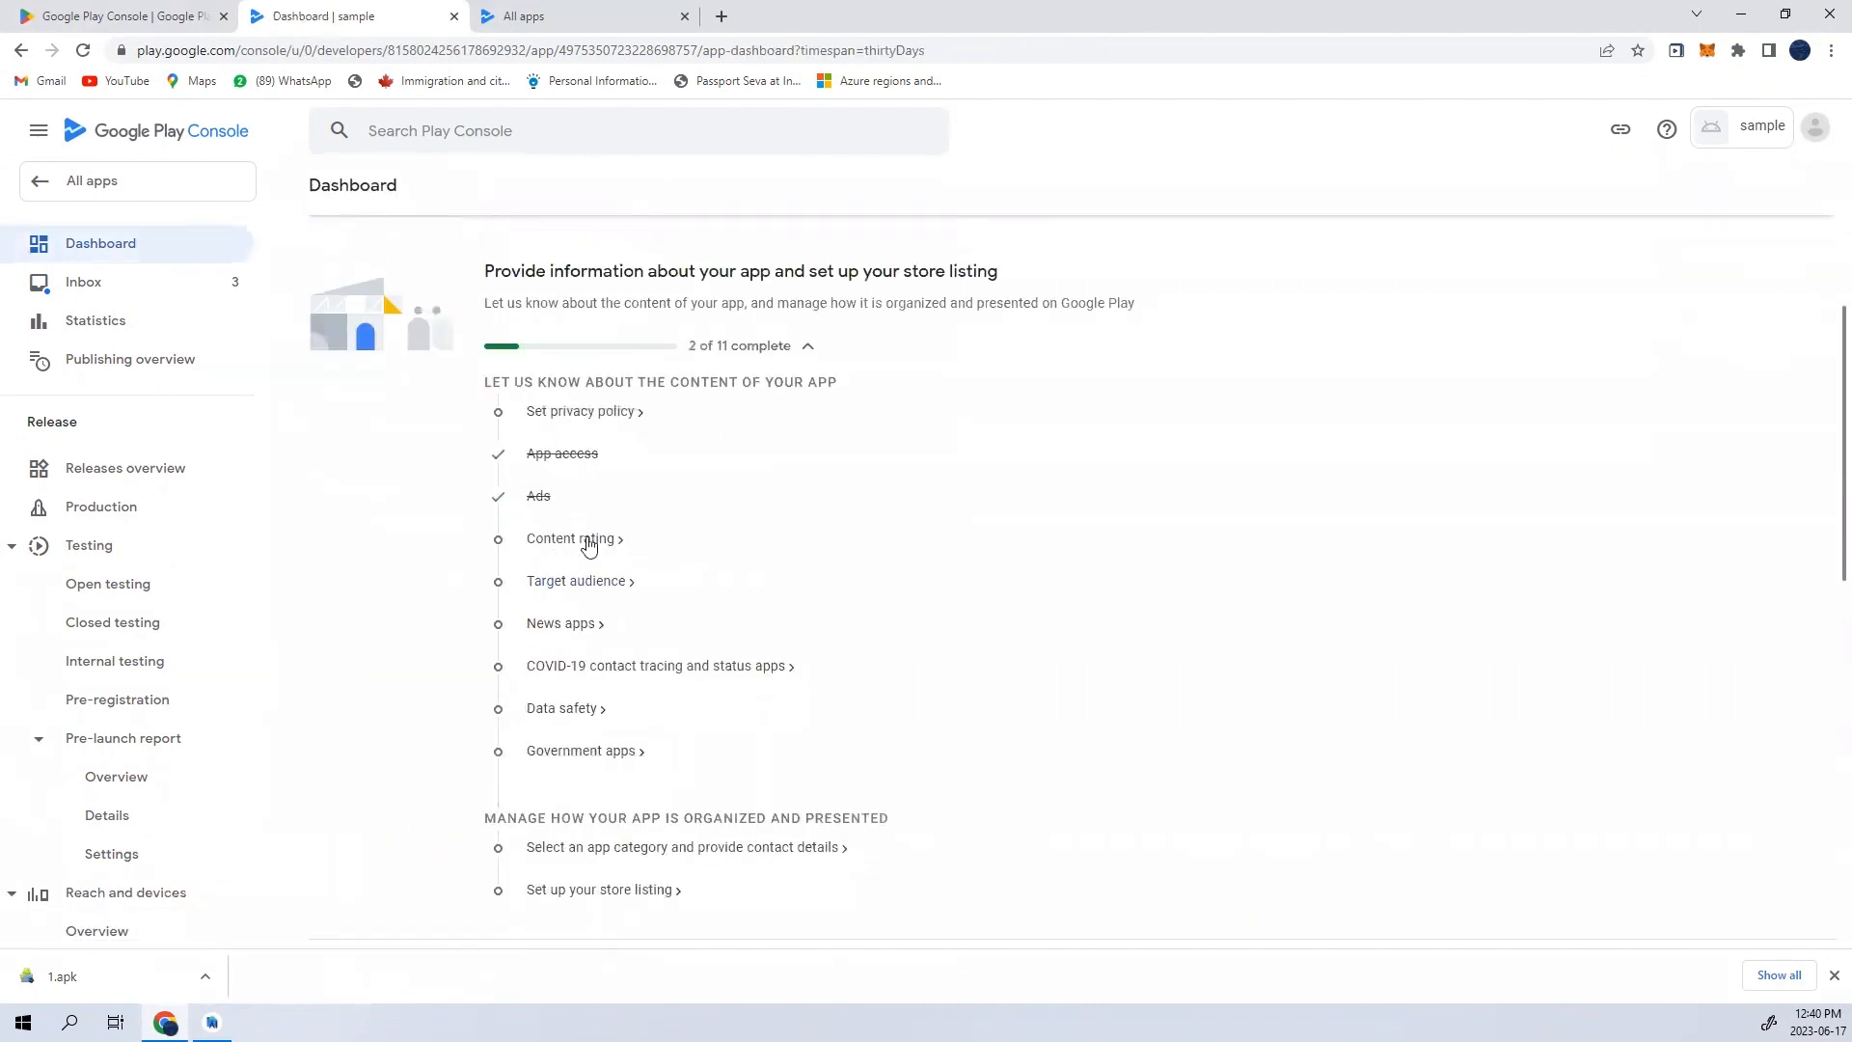
- Open the target audience task and choose the 16-17 and 18 and over age groups
left_click(577, 585)
scroll(577, 595, "down", 3)
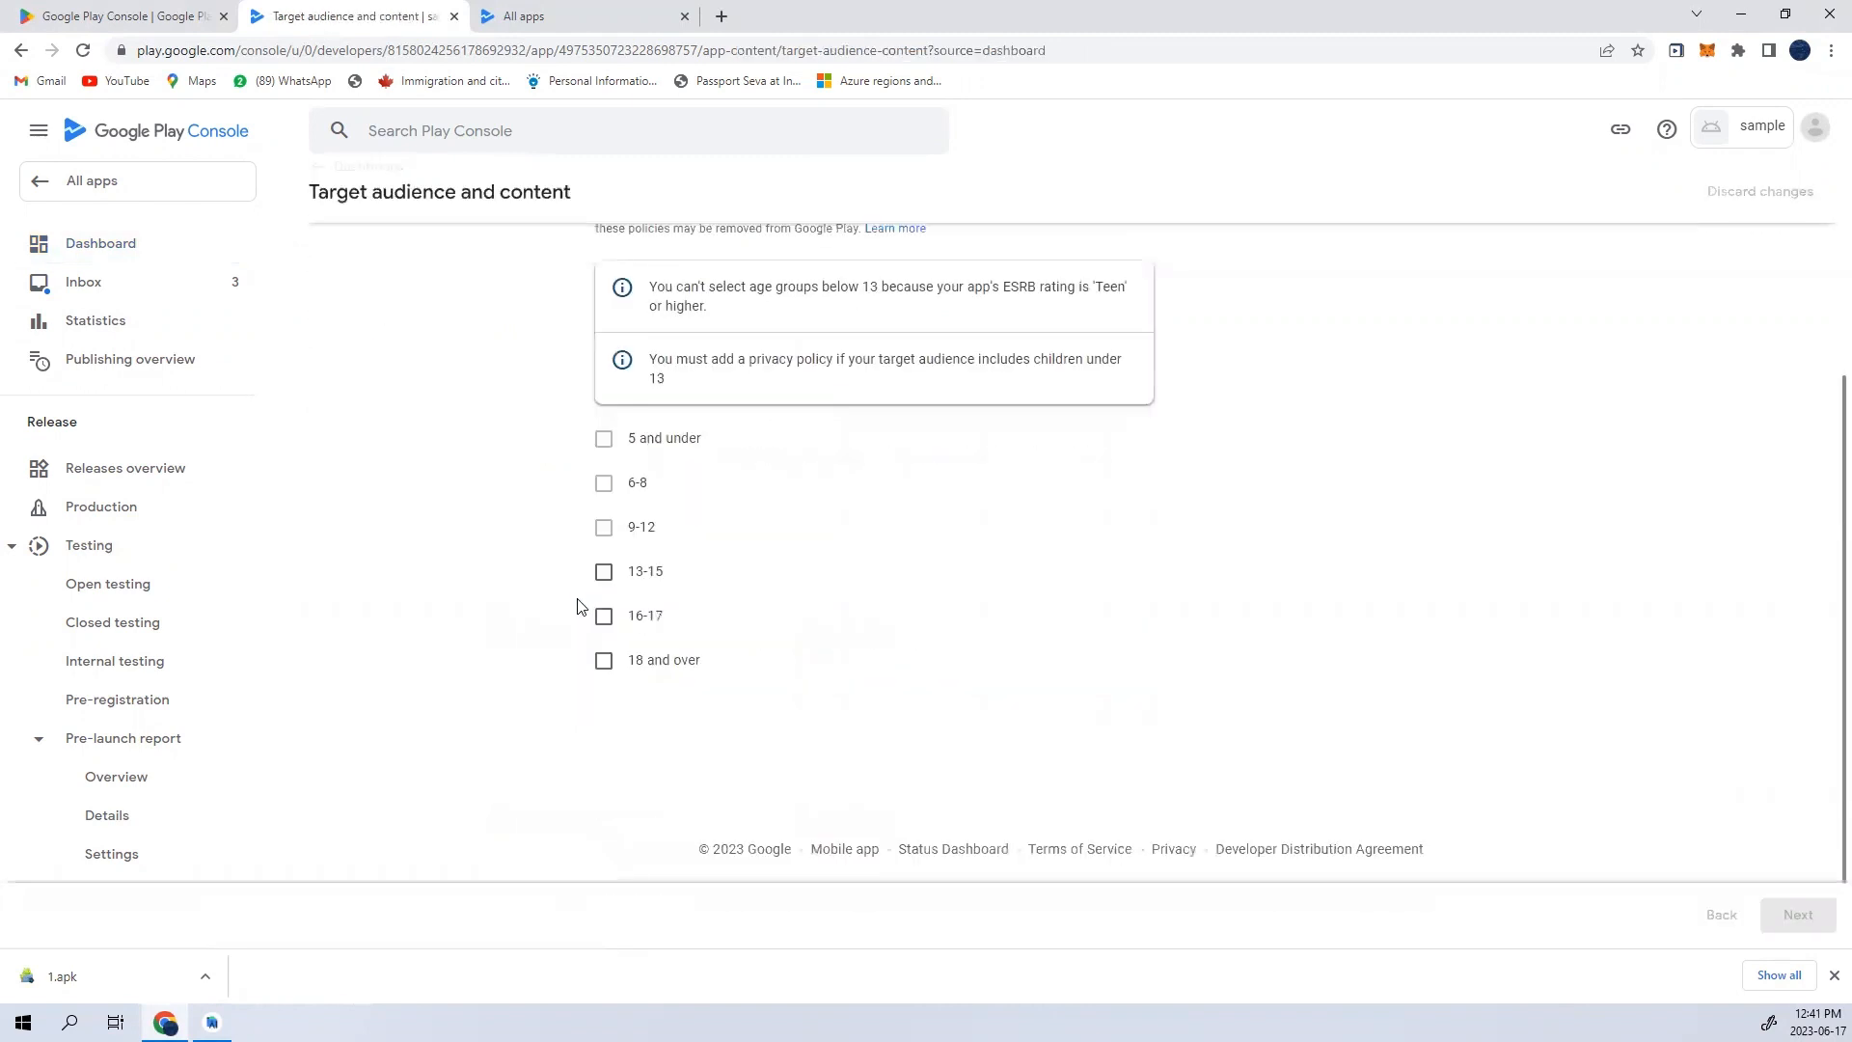
left_click(604, 661)
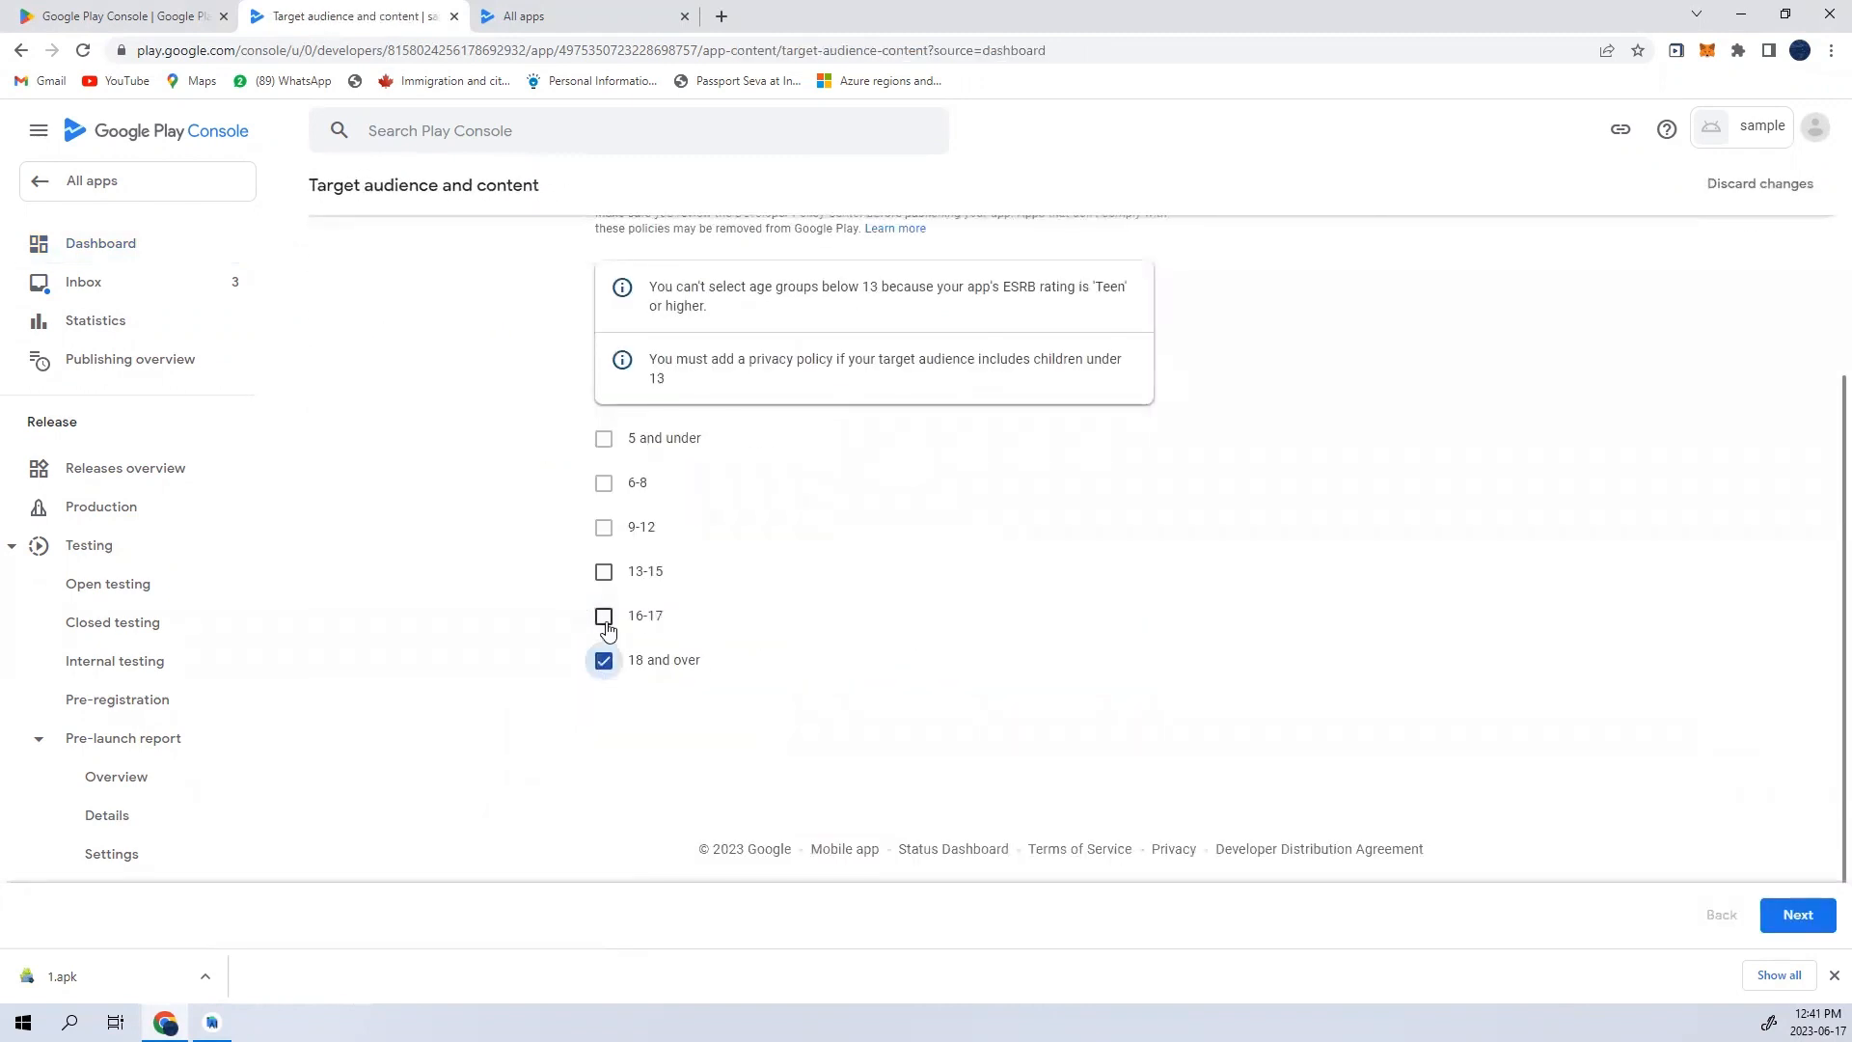
left_click(606, 623)
scroll(975, 662, "down", 4)
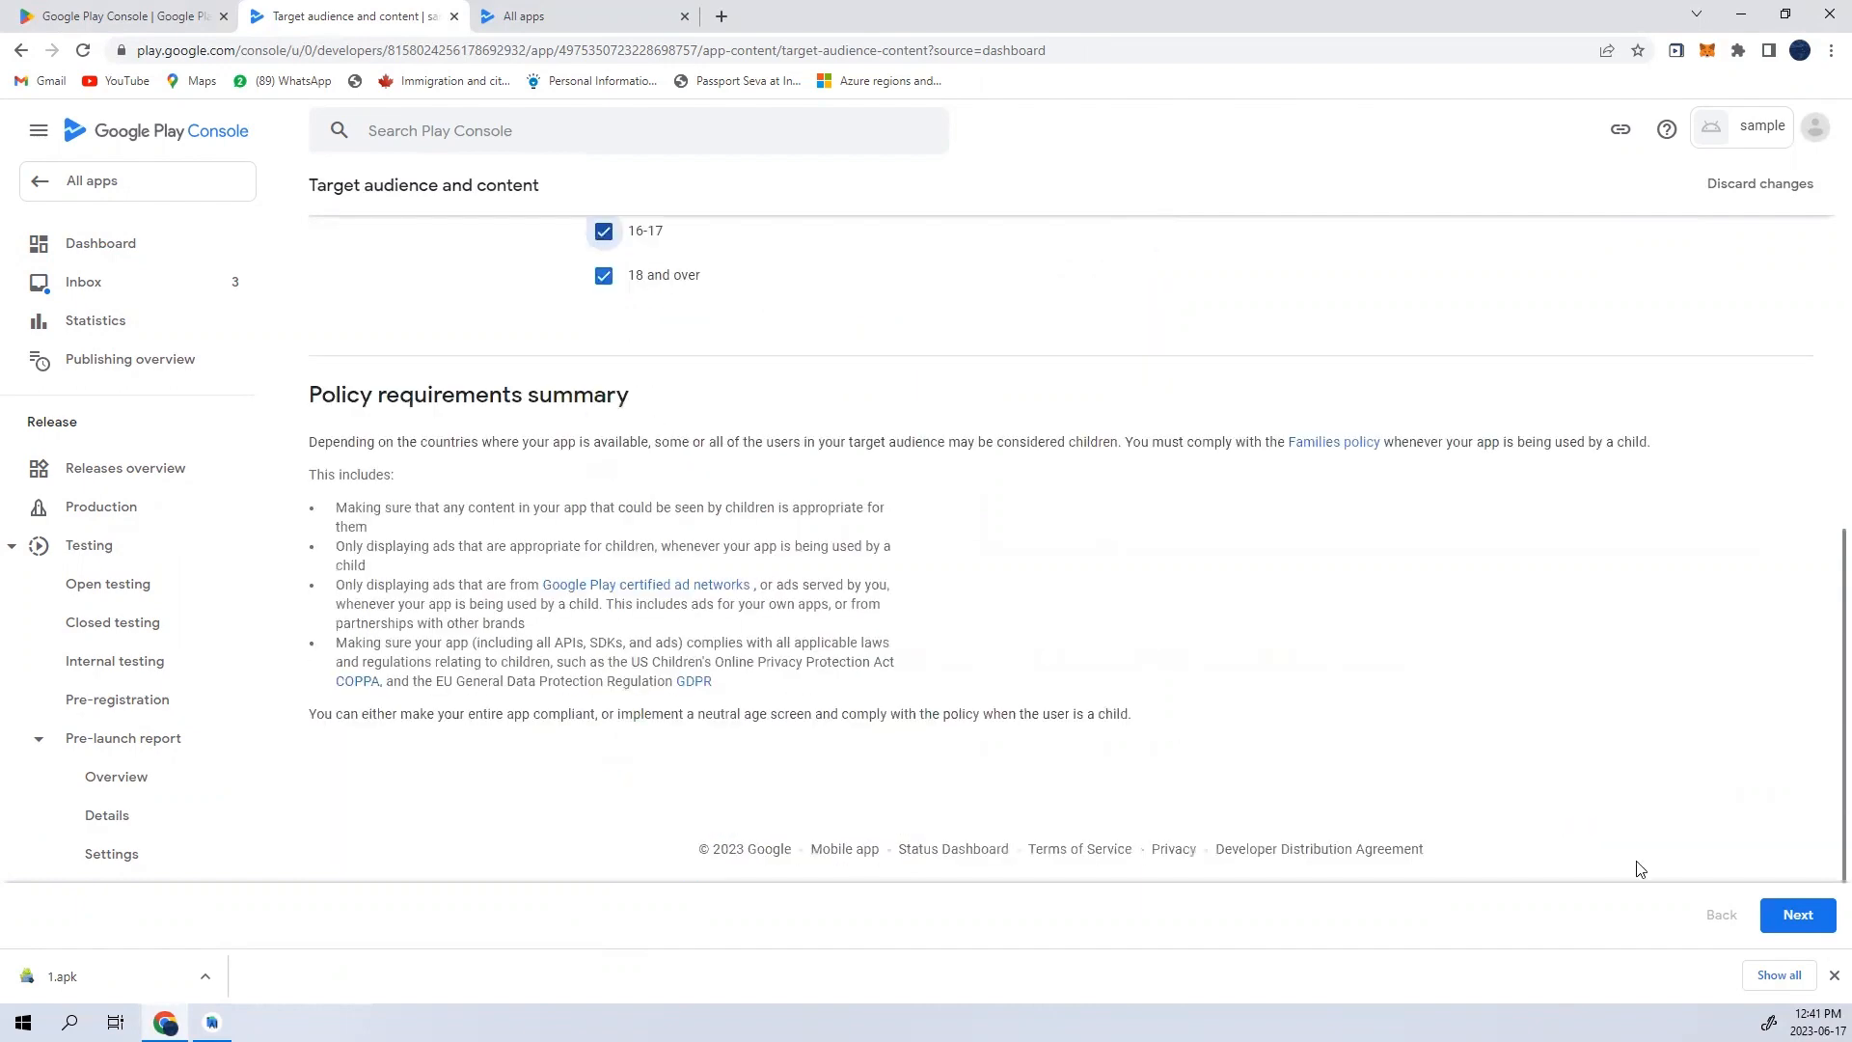
- Proceed to the target audience summary, save the answers and return to the app dashboard
left_click(1797, 916)
left_click(1795, 917)
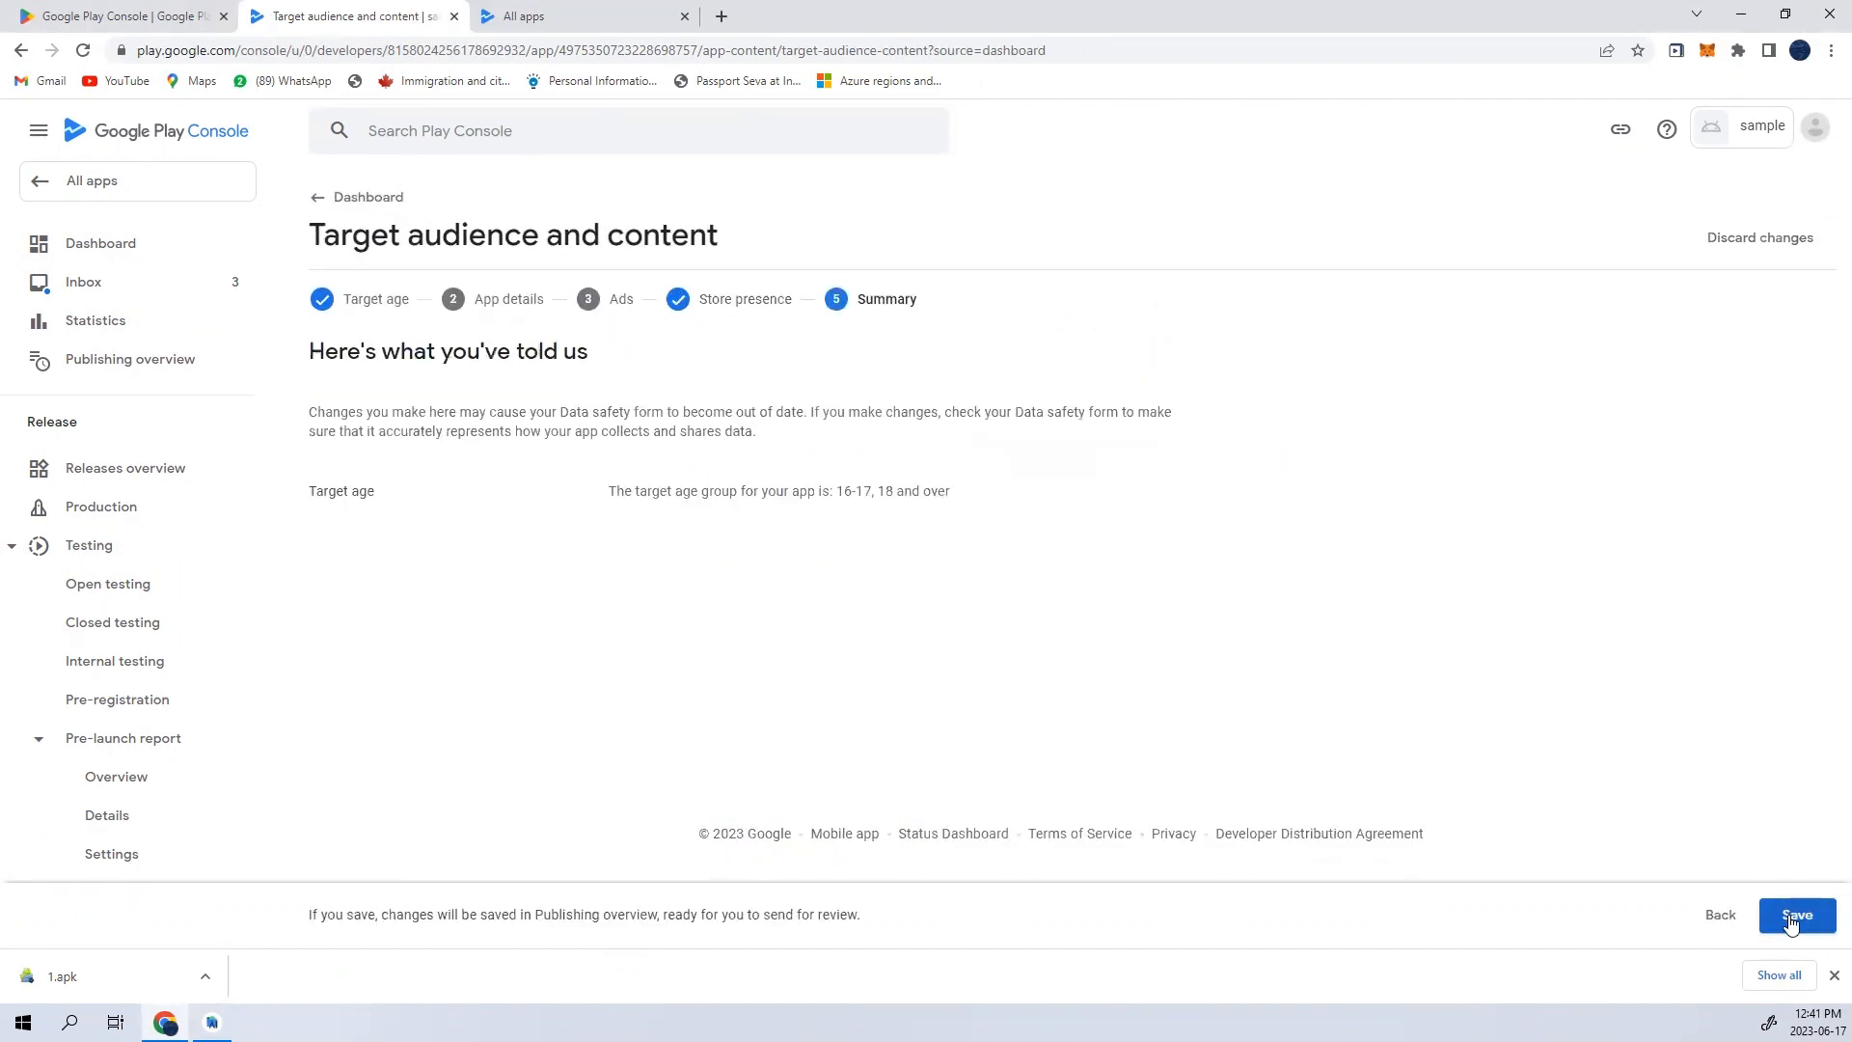
left_click(1796, 926)
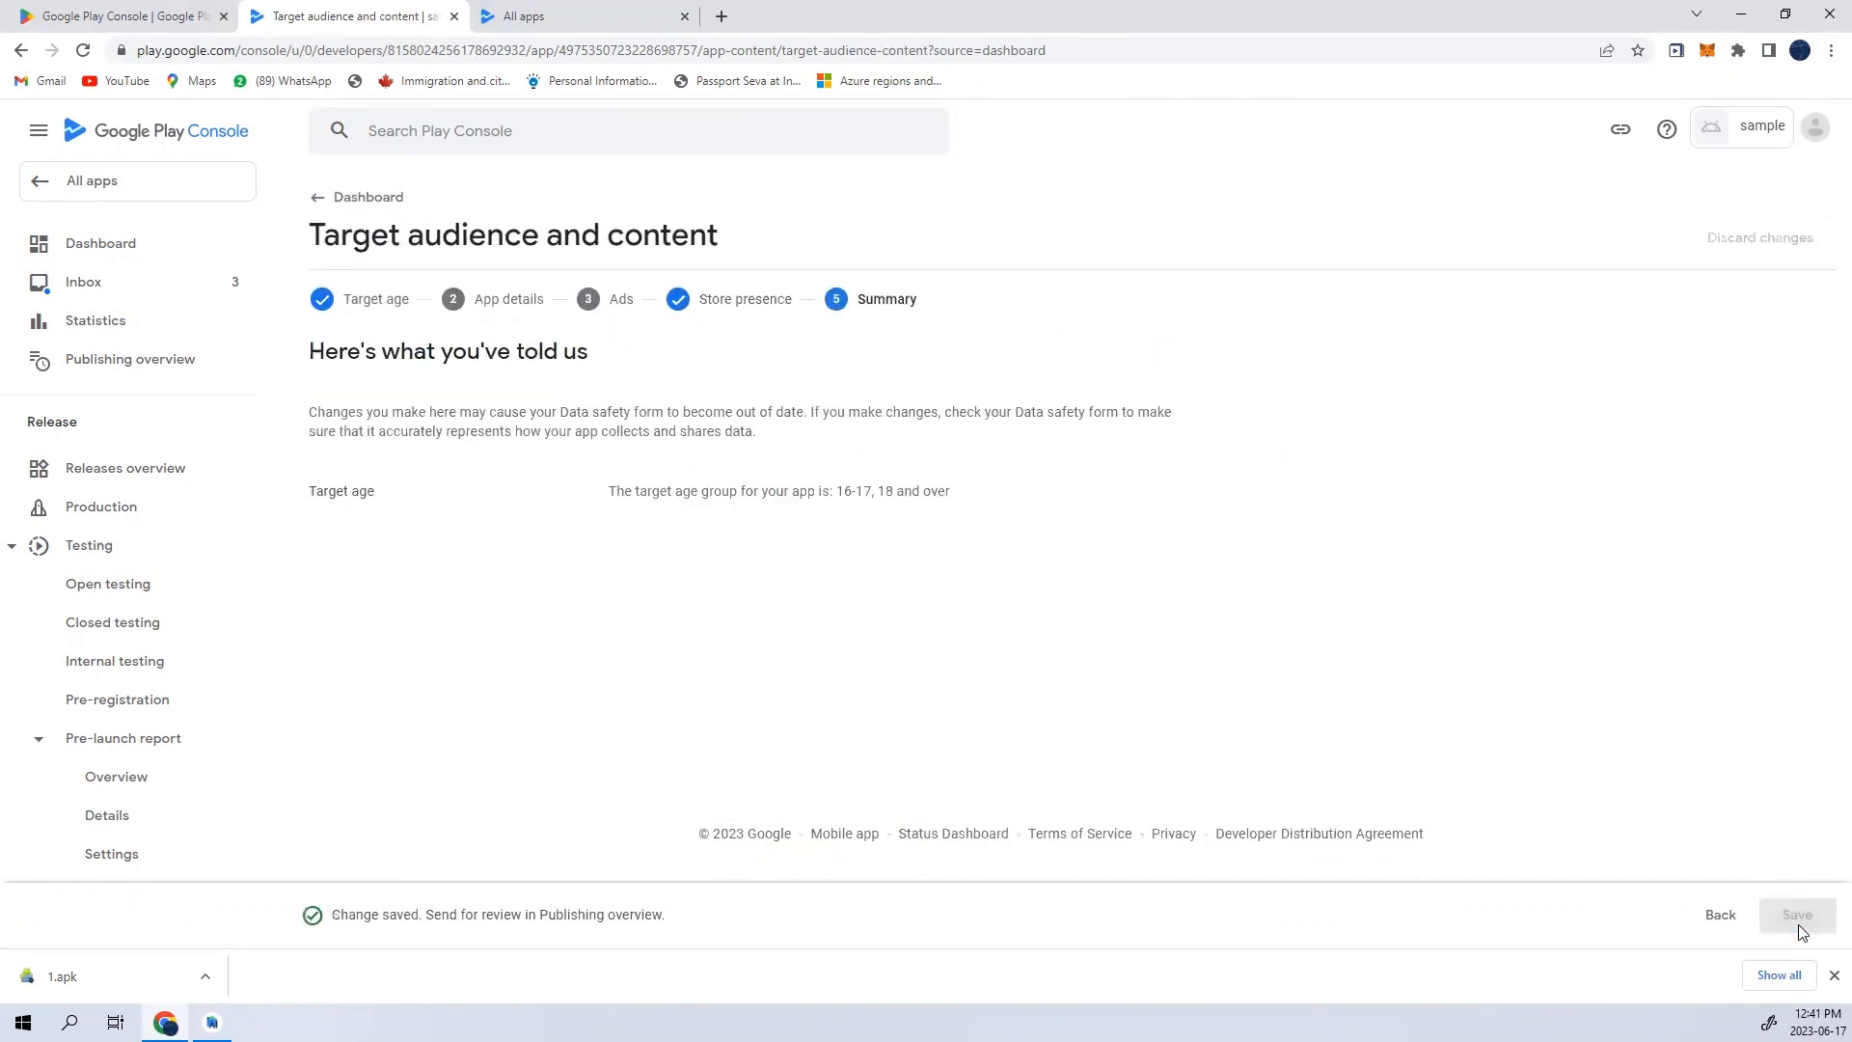
left_click(372, 197)
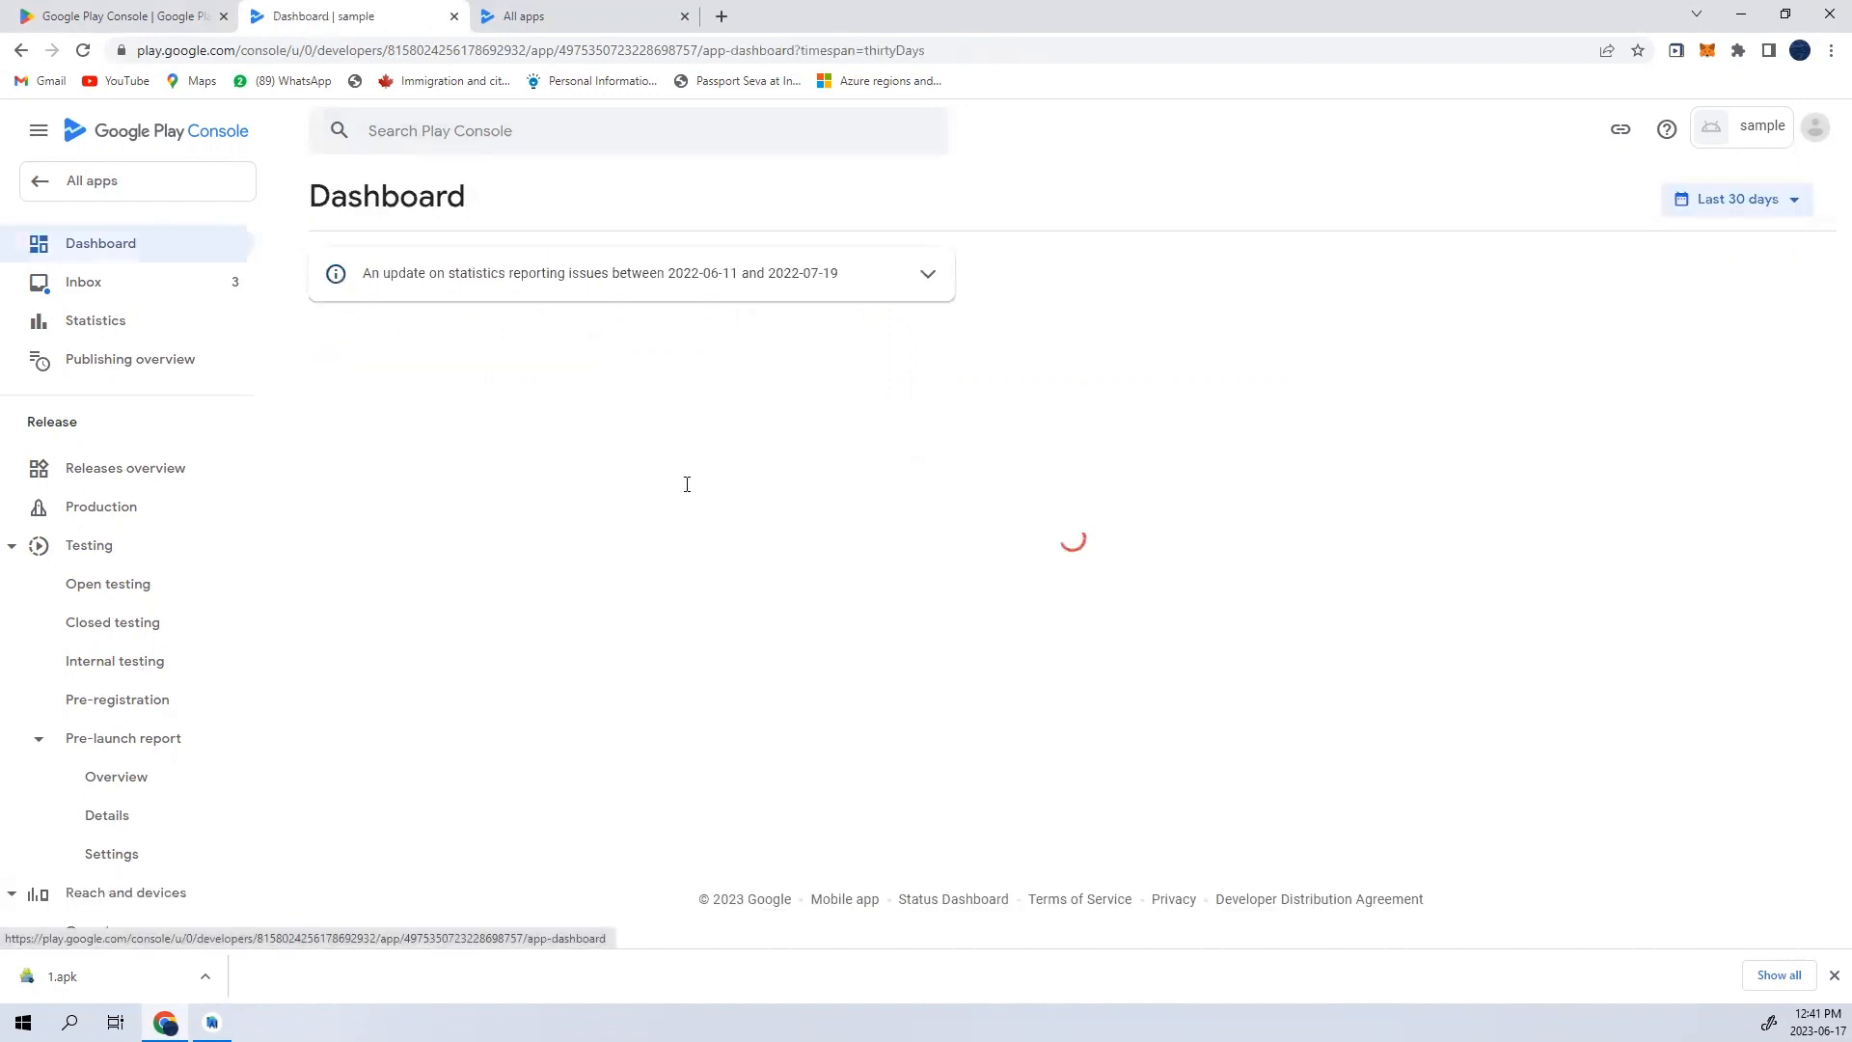
- Review the dashboard's remaining setup tasks and the testing, pre-registration and release sections
scroll(798, 624, "down", 4)
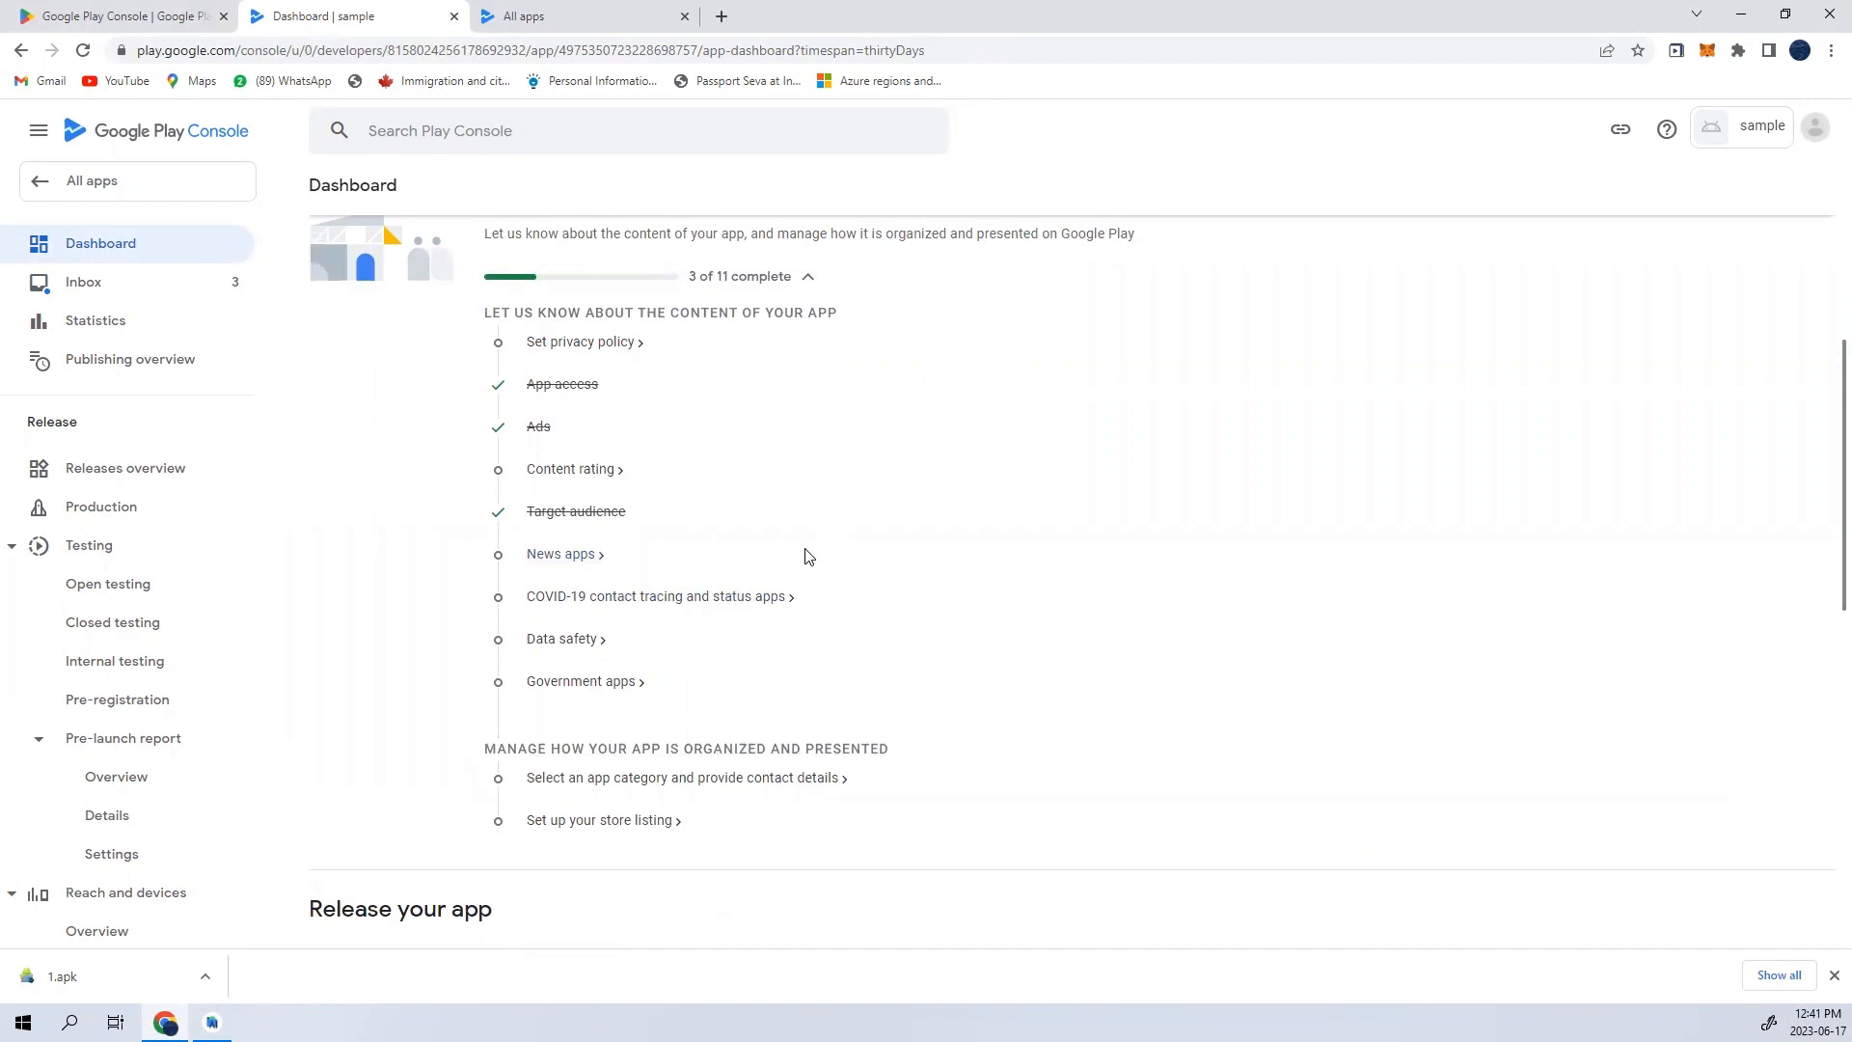
scroll(809, 555, "down", 3)
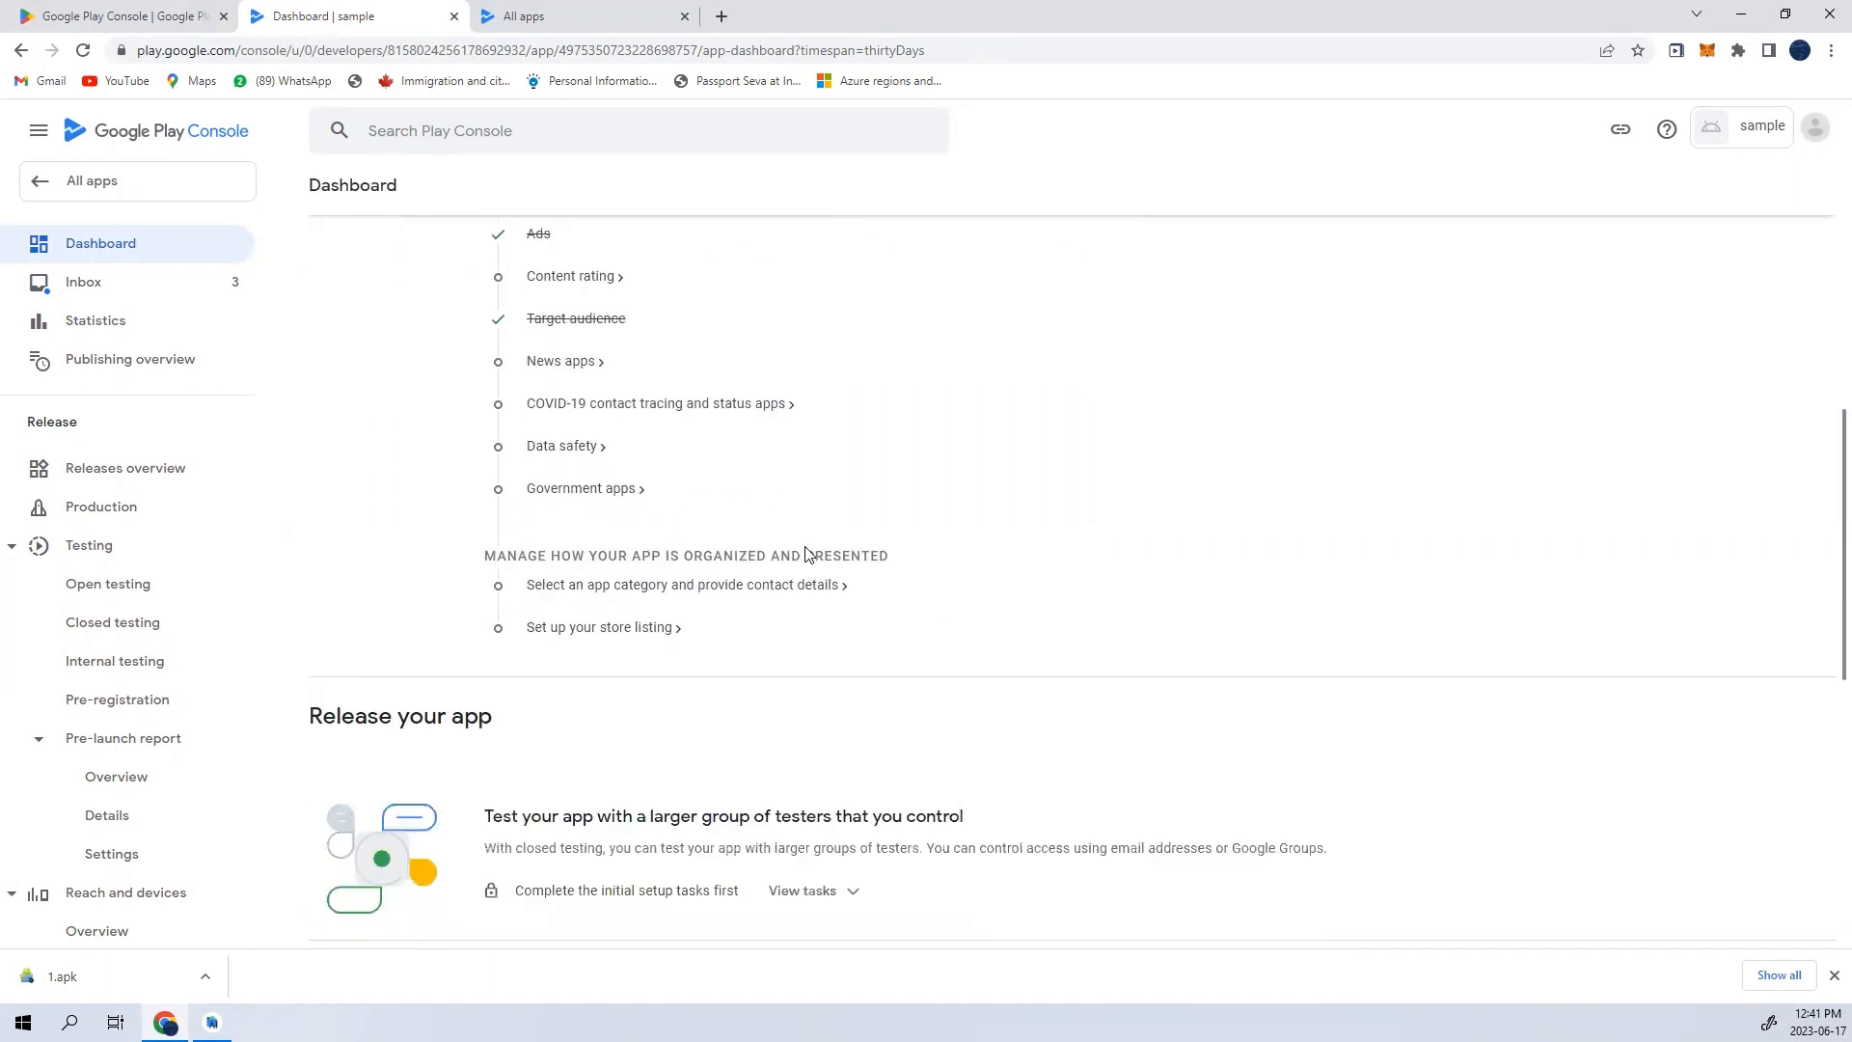
scroll(802, 550, "up", 4)
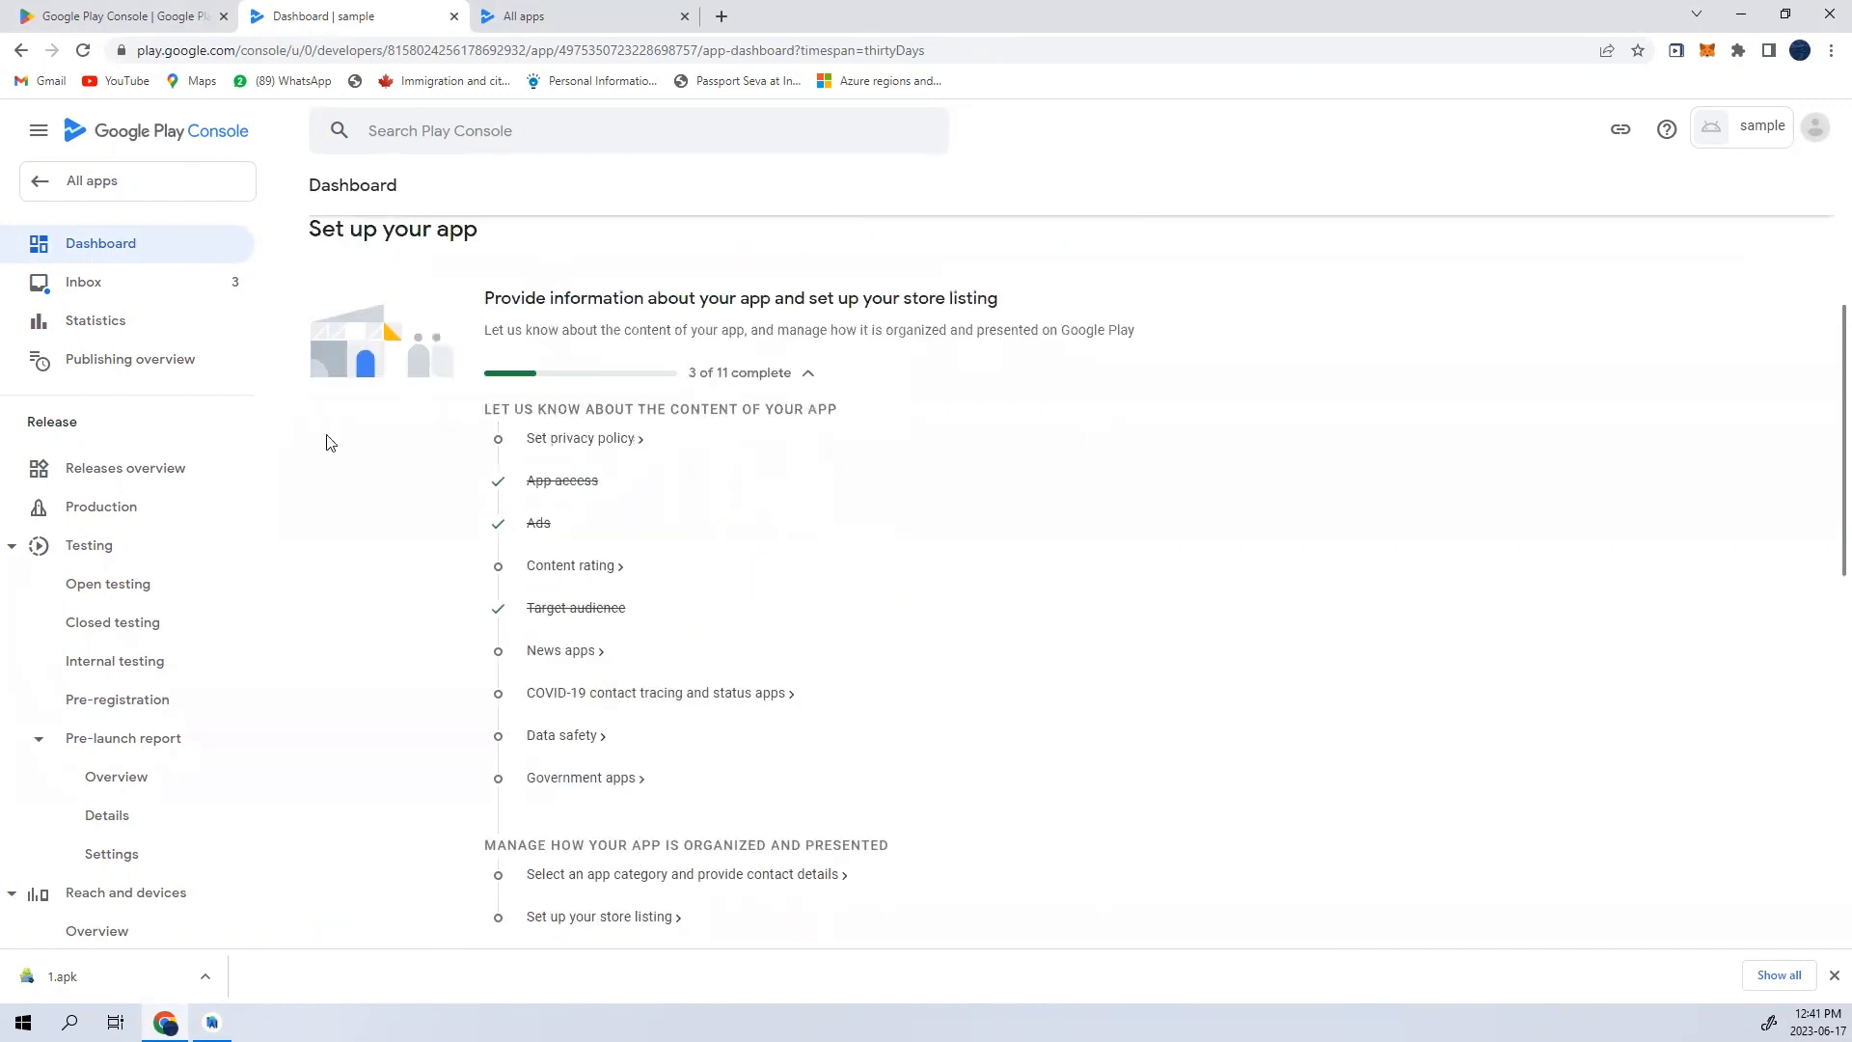
scroll(722, 626, "down", 5)
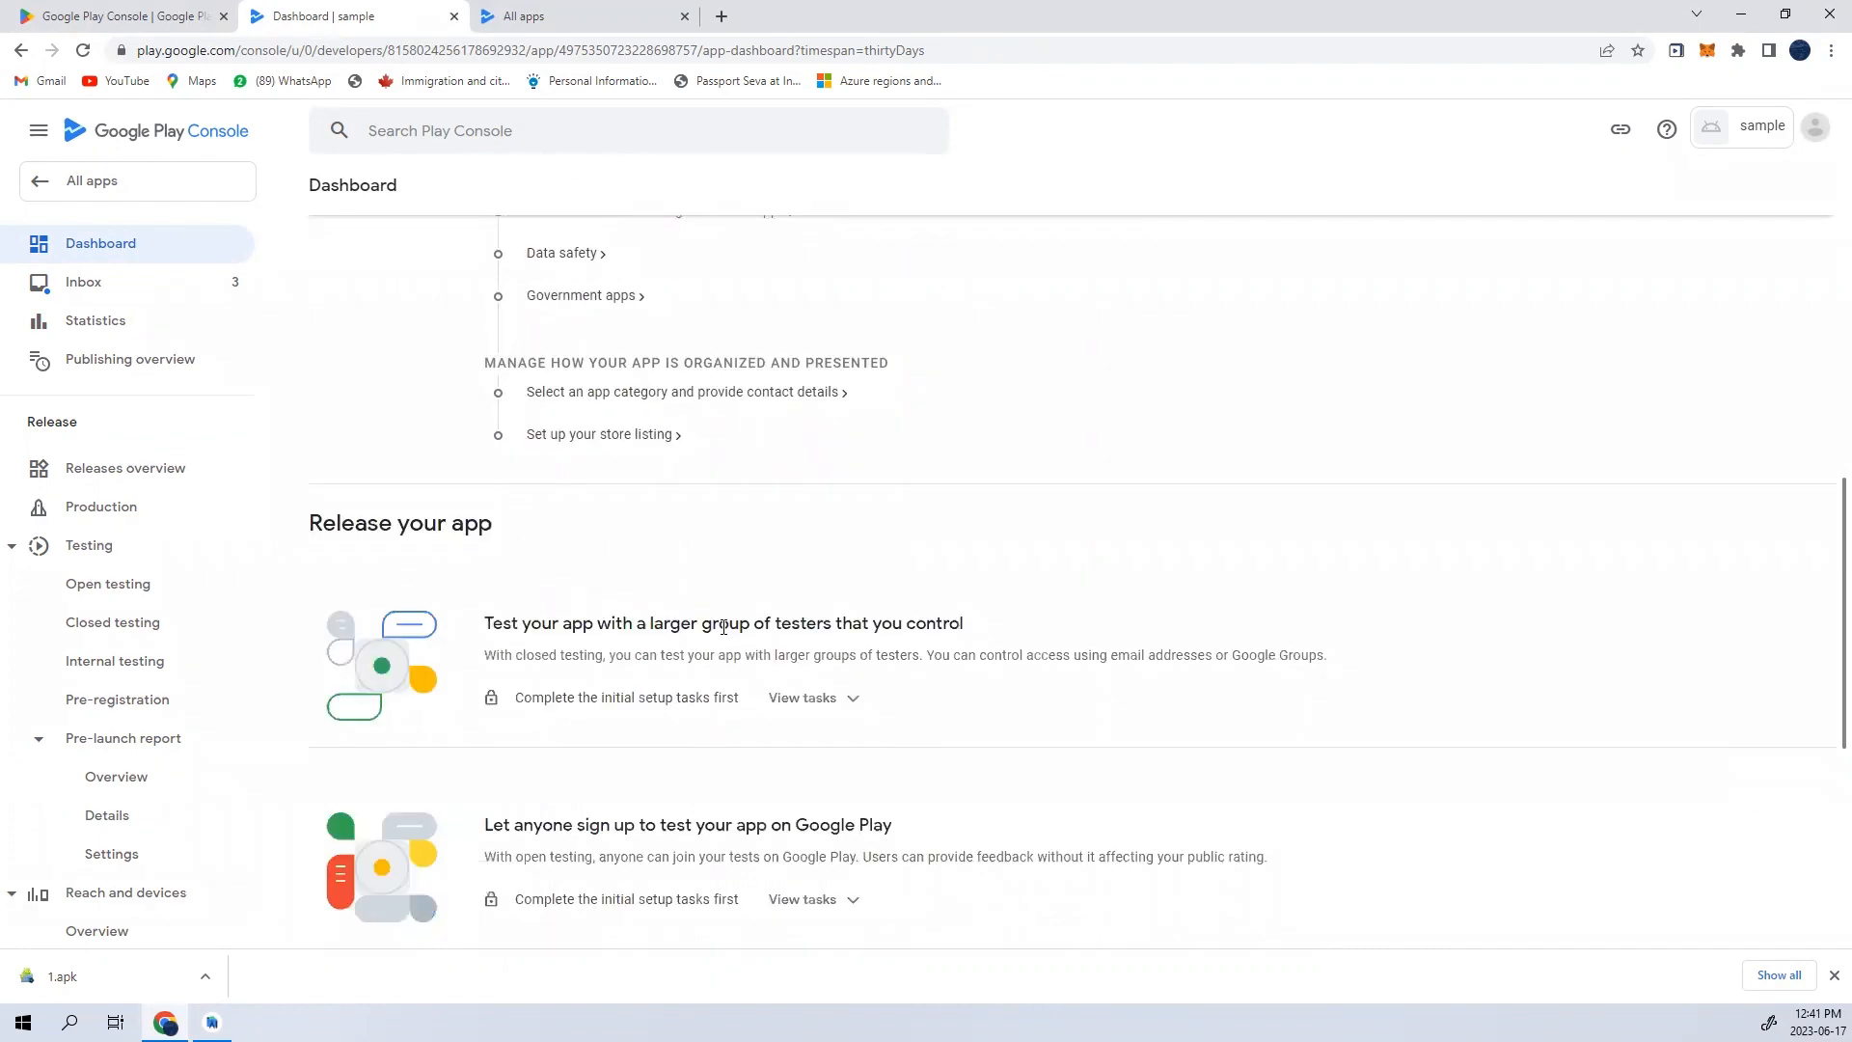
scroll(724, 627, "down", 5)
scroll(725, 635, "up", 2)
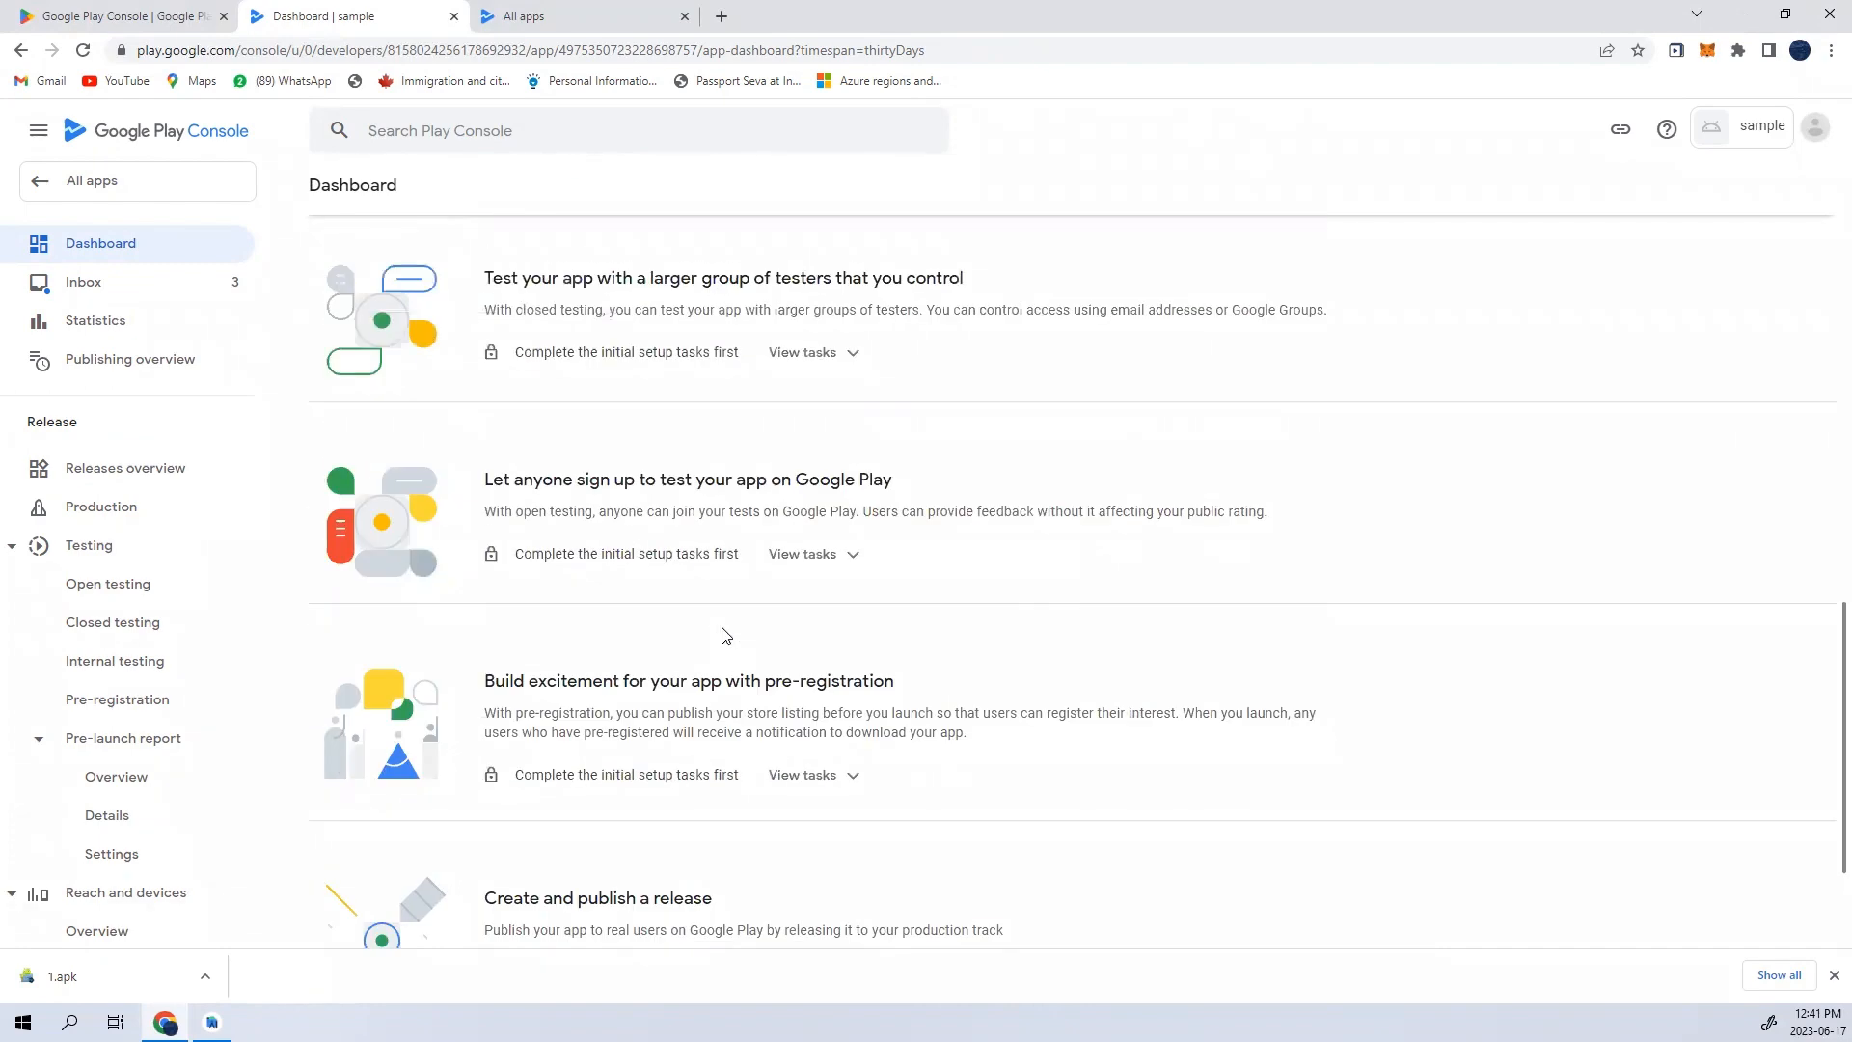
scroll(726, 635, "up", 11)
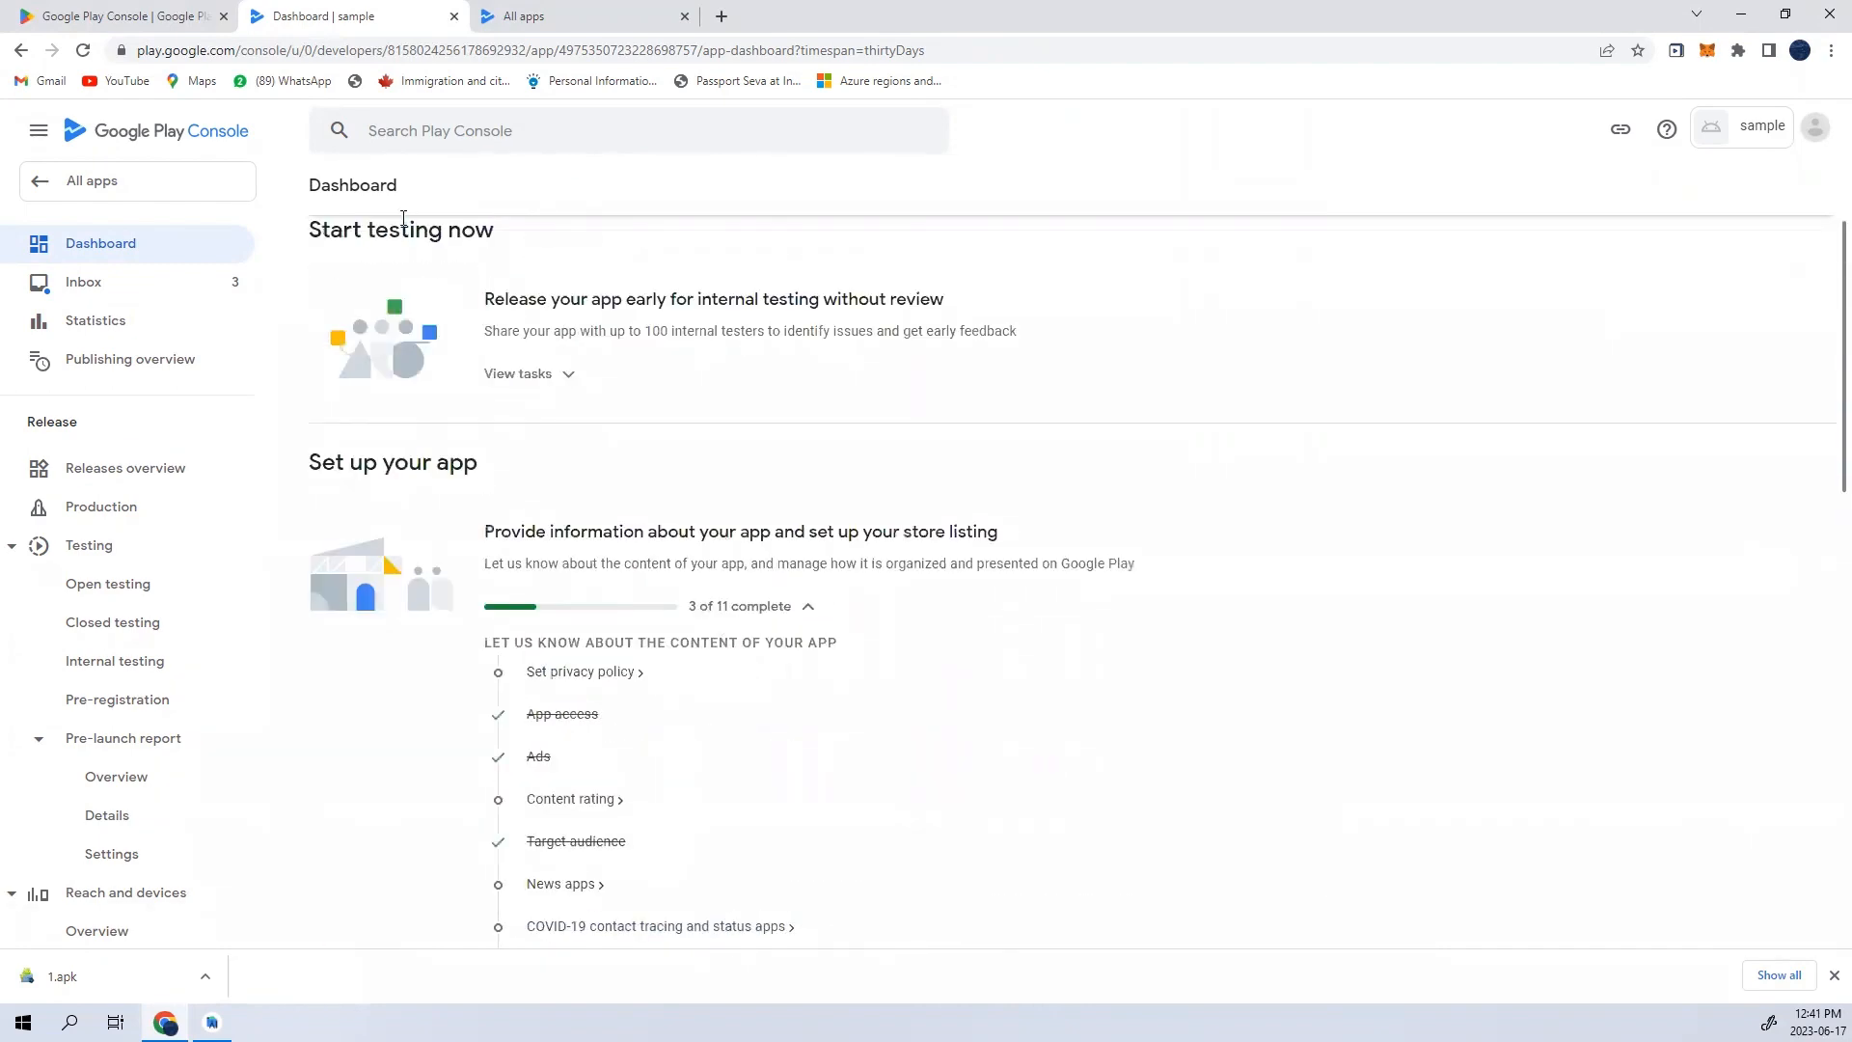
scroll(478, 370, "up", 2)
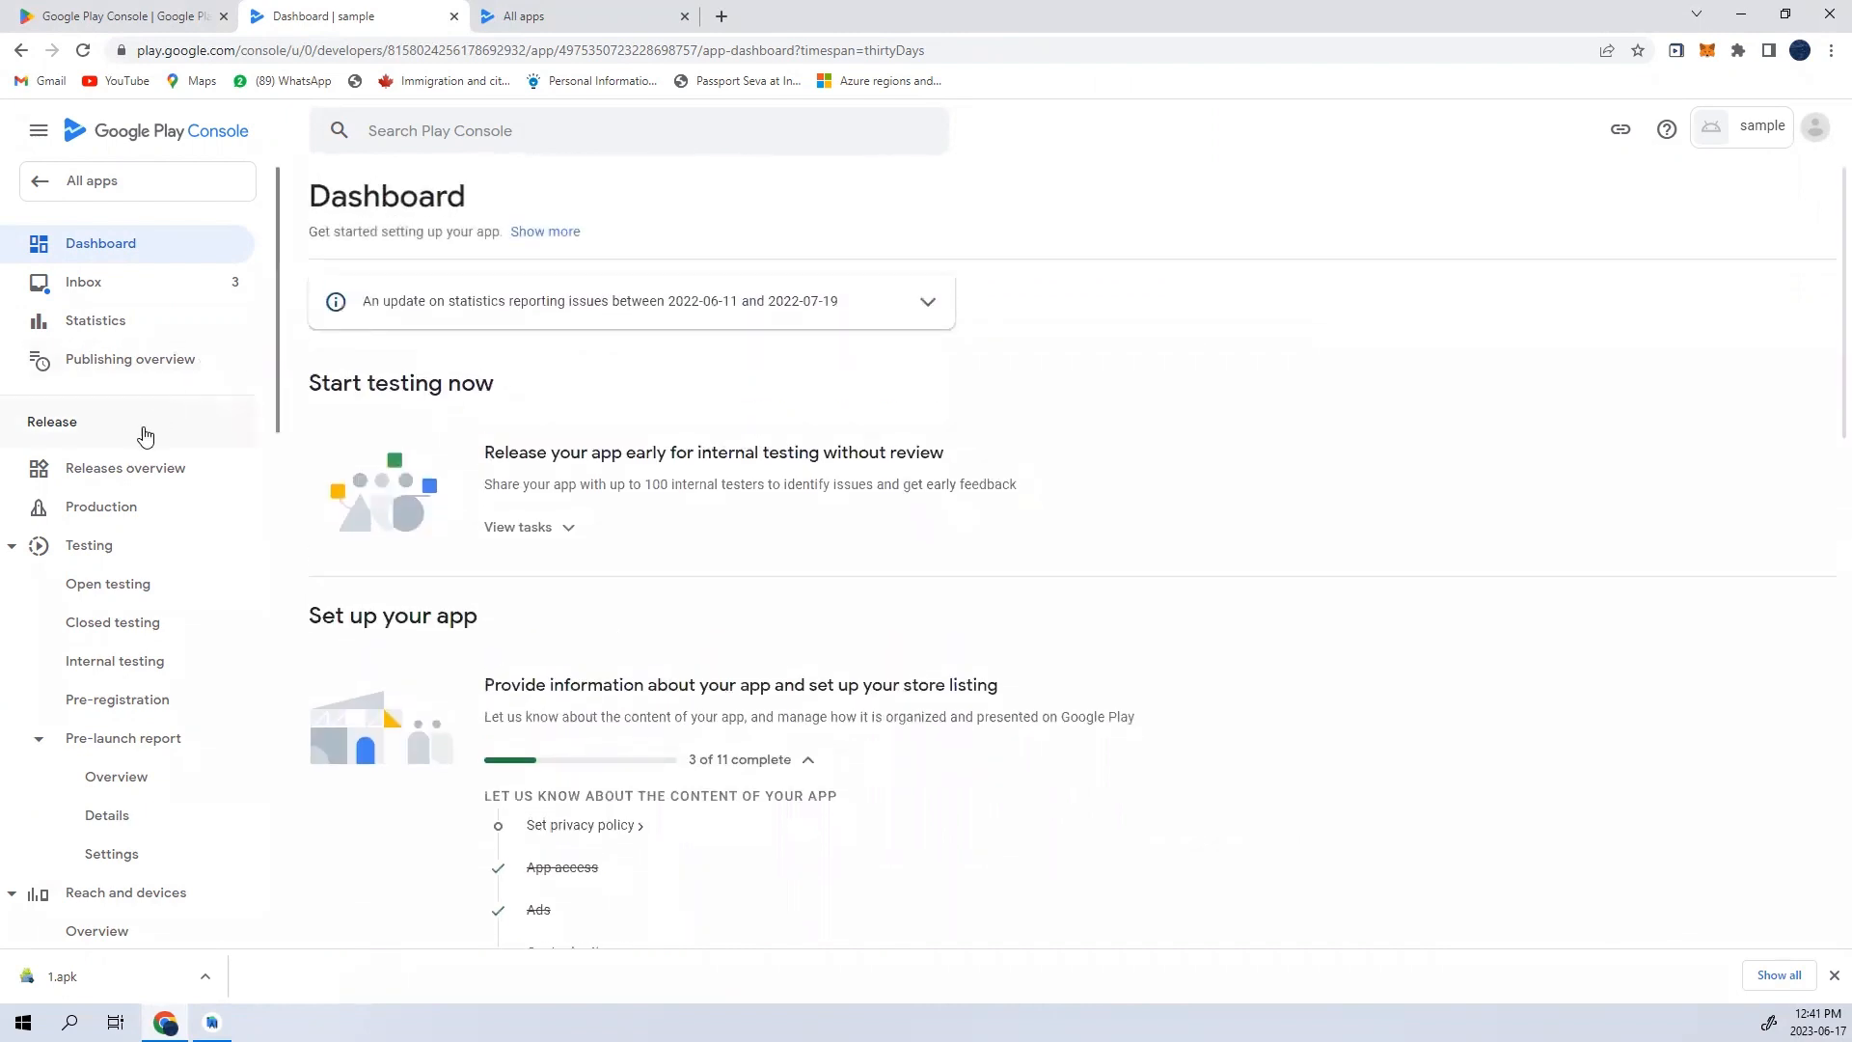
- Create a new production release and go to its app bundle upload area
left_click(127, 514)
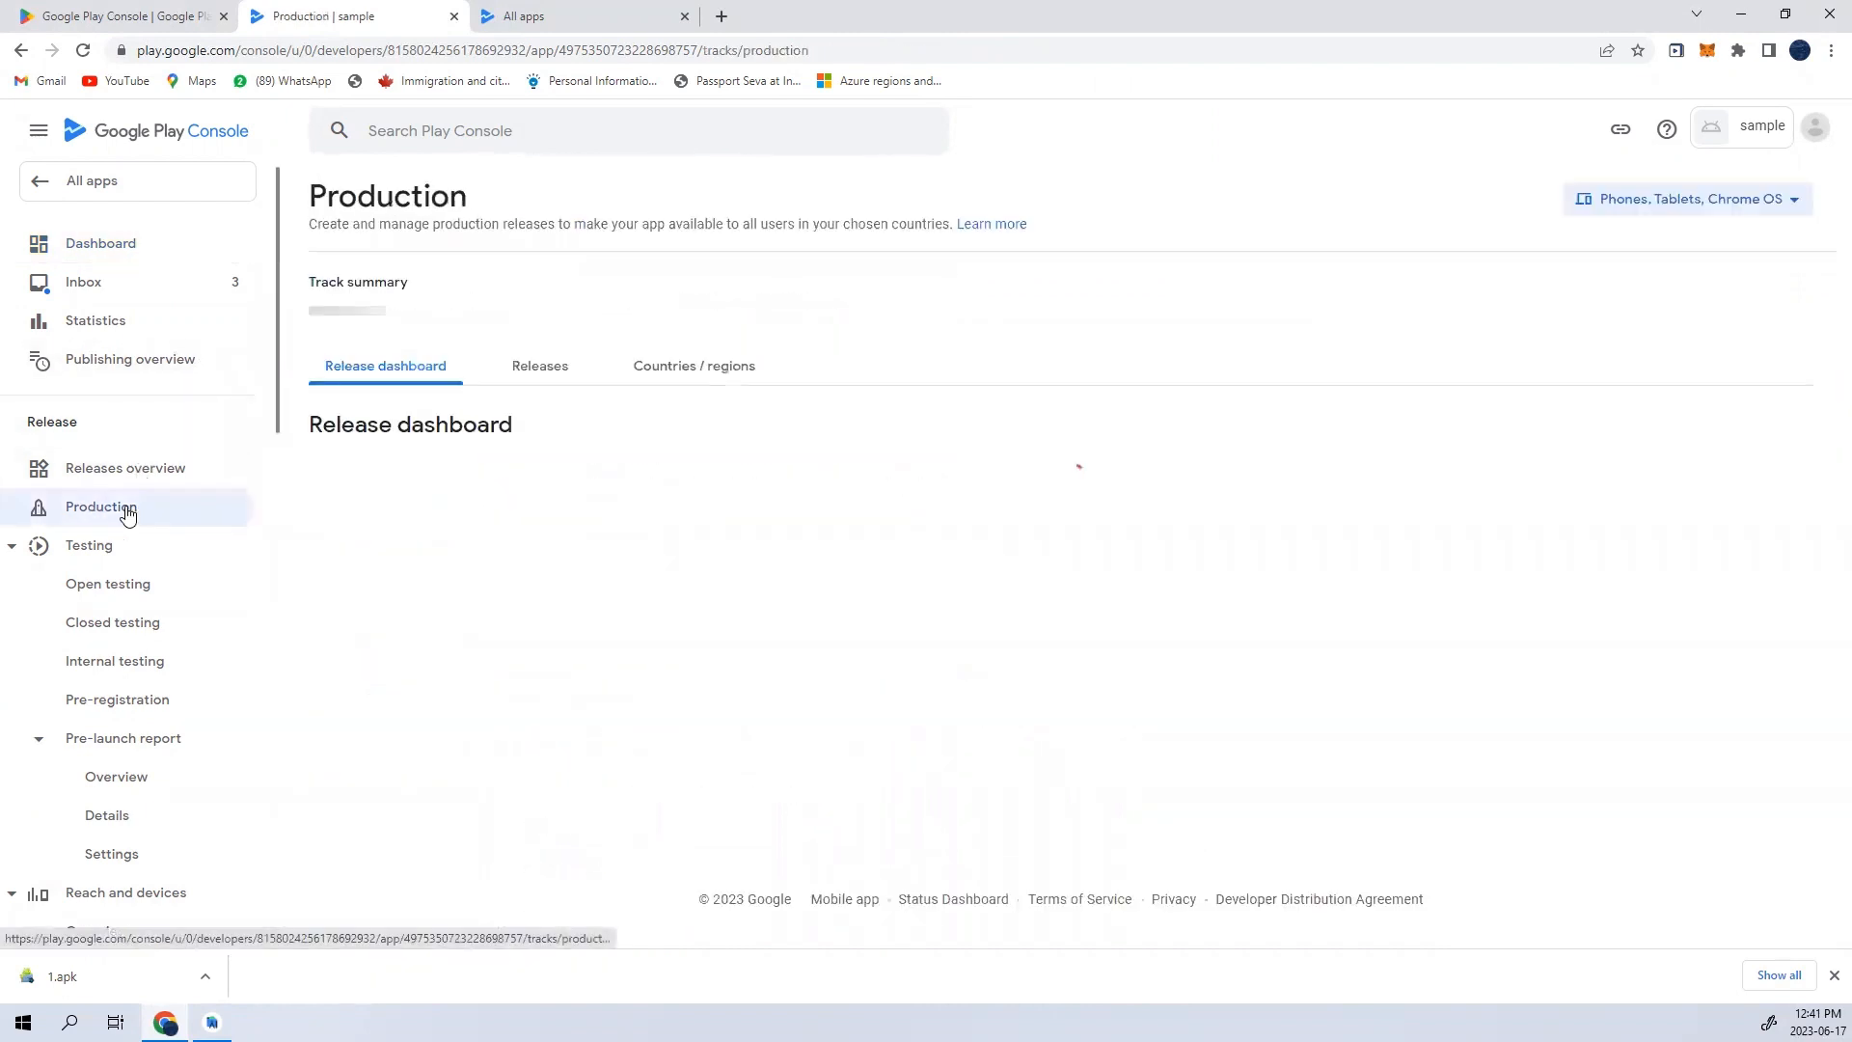
left_click(1013, 657)
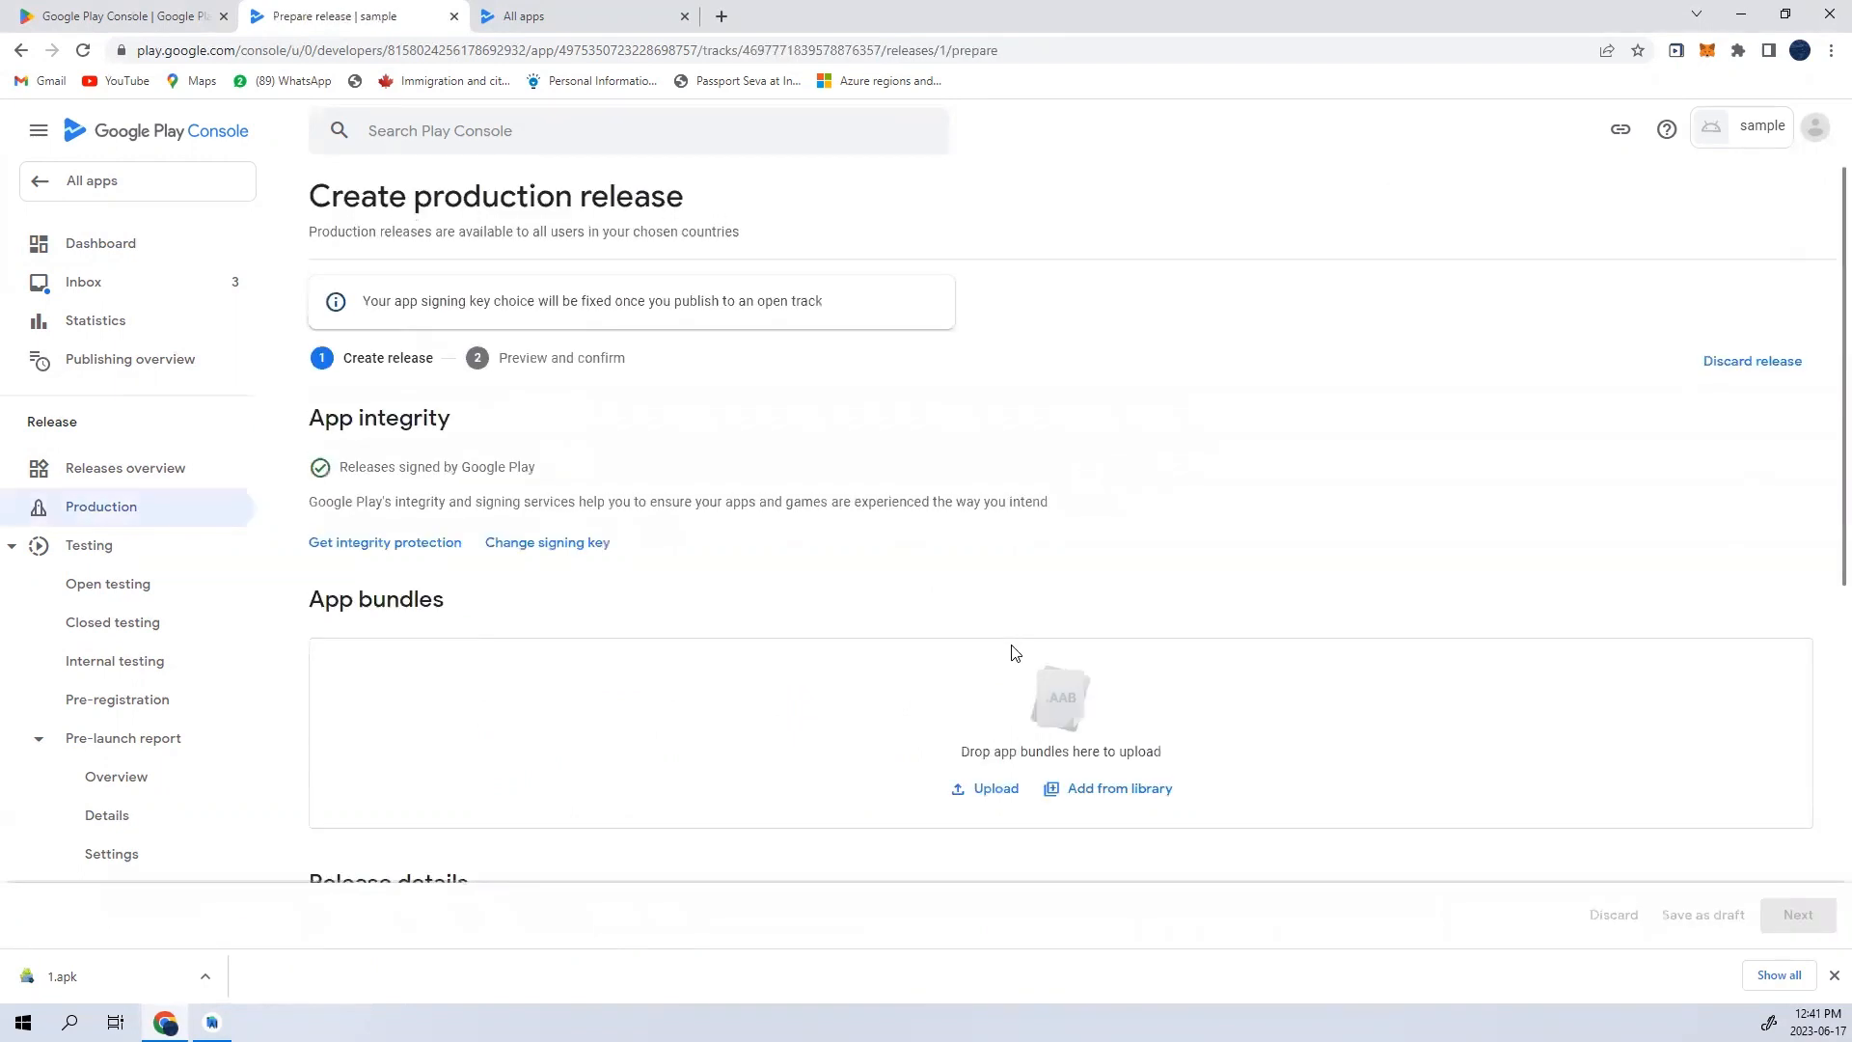
scroll(1061, 620, "down", 2)
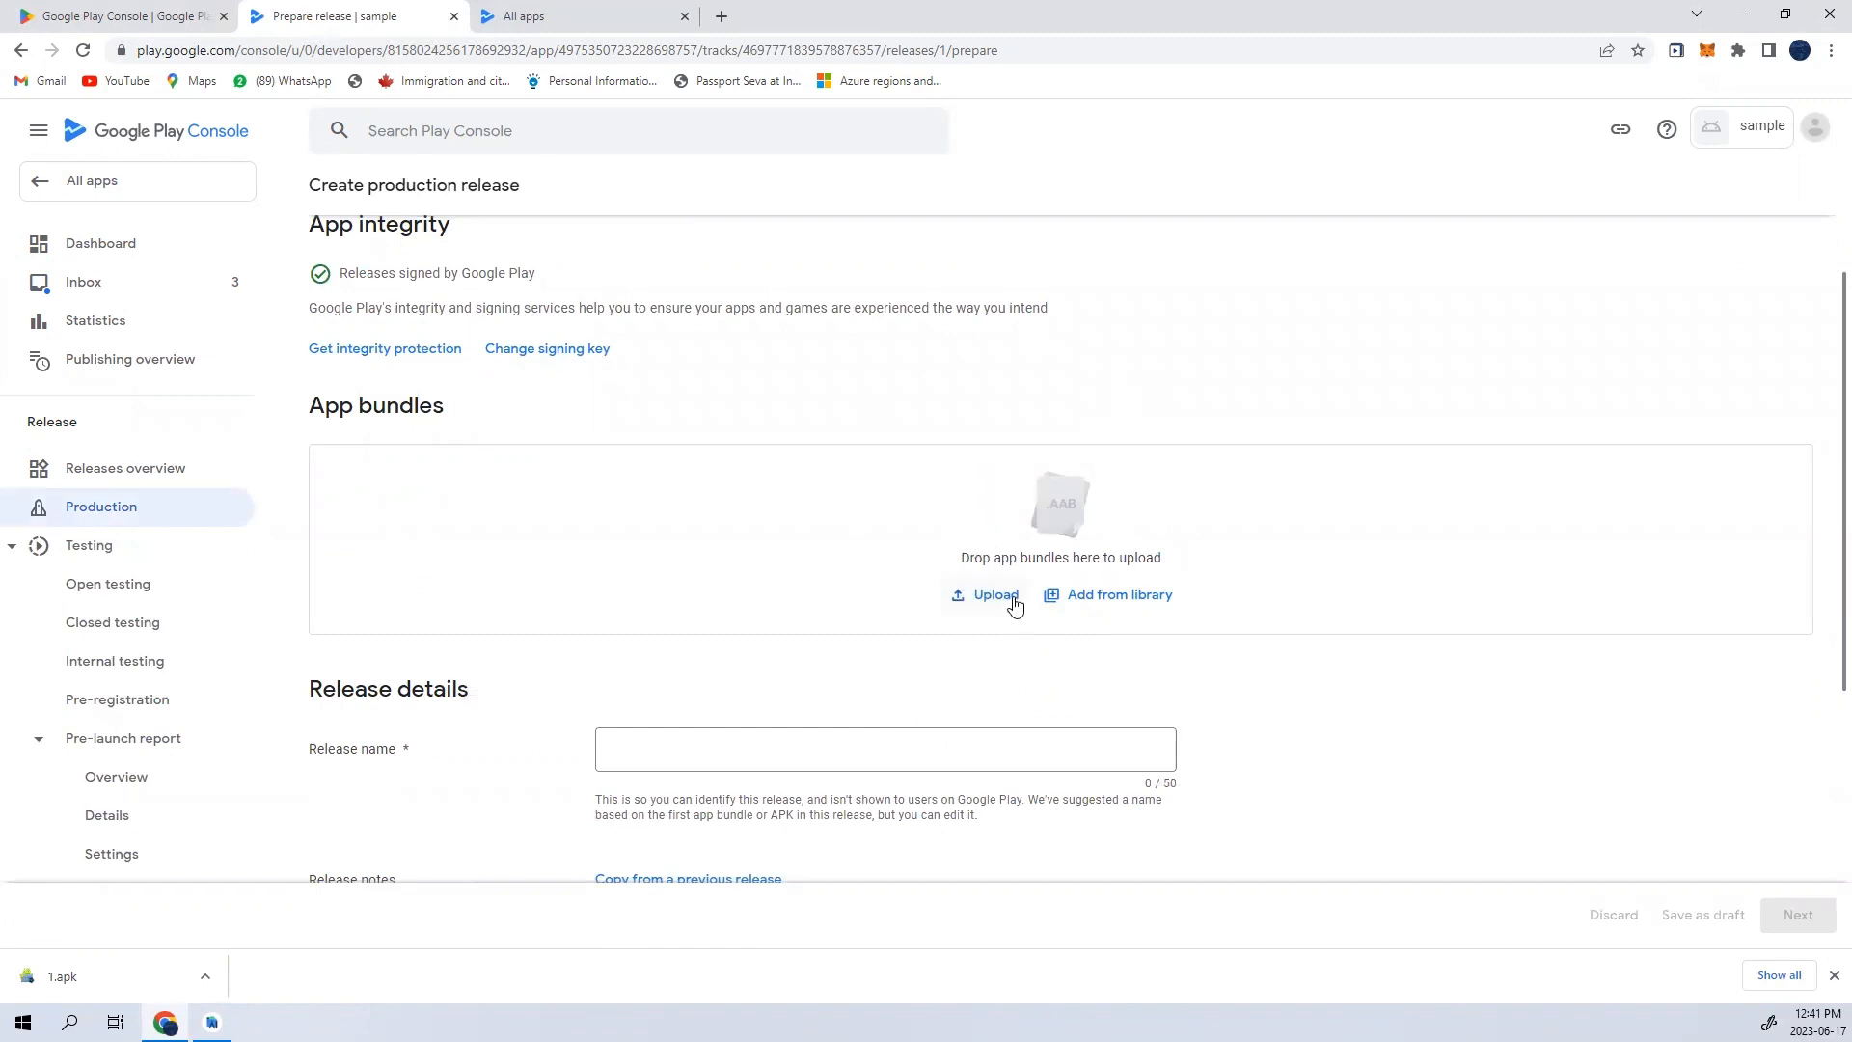
left_click_drag(1061, 503, 1064, 502)
left_click(1097, 505)
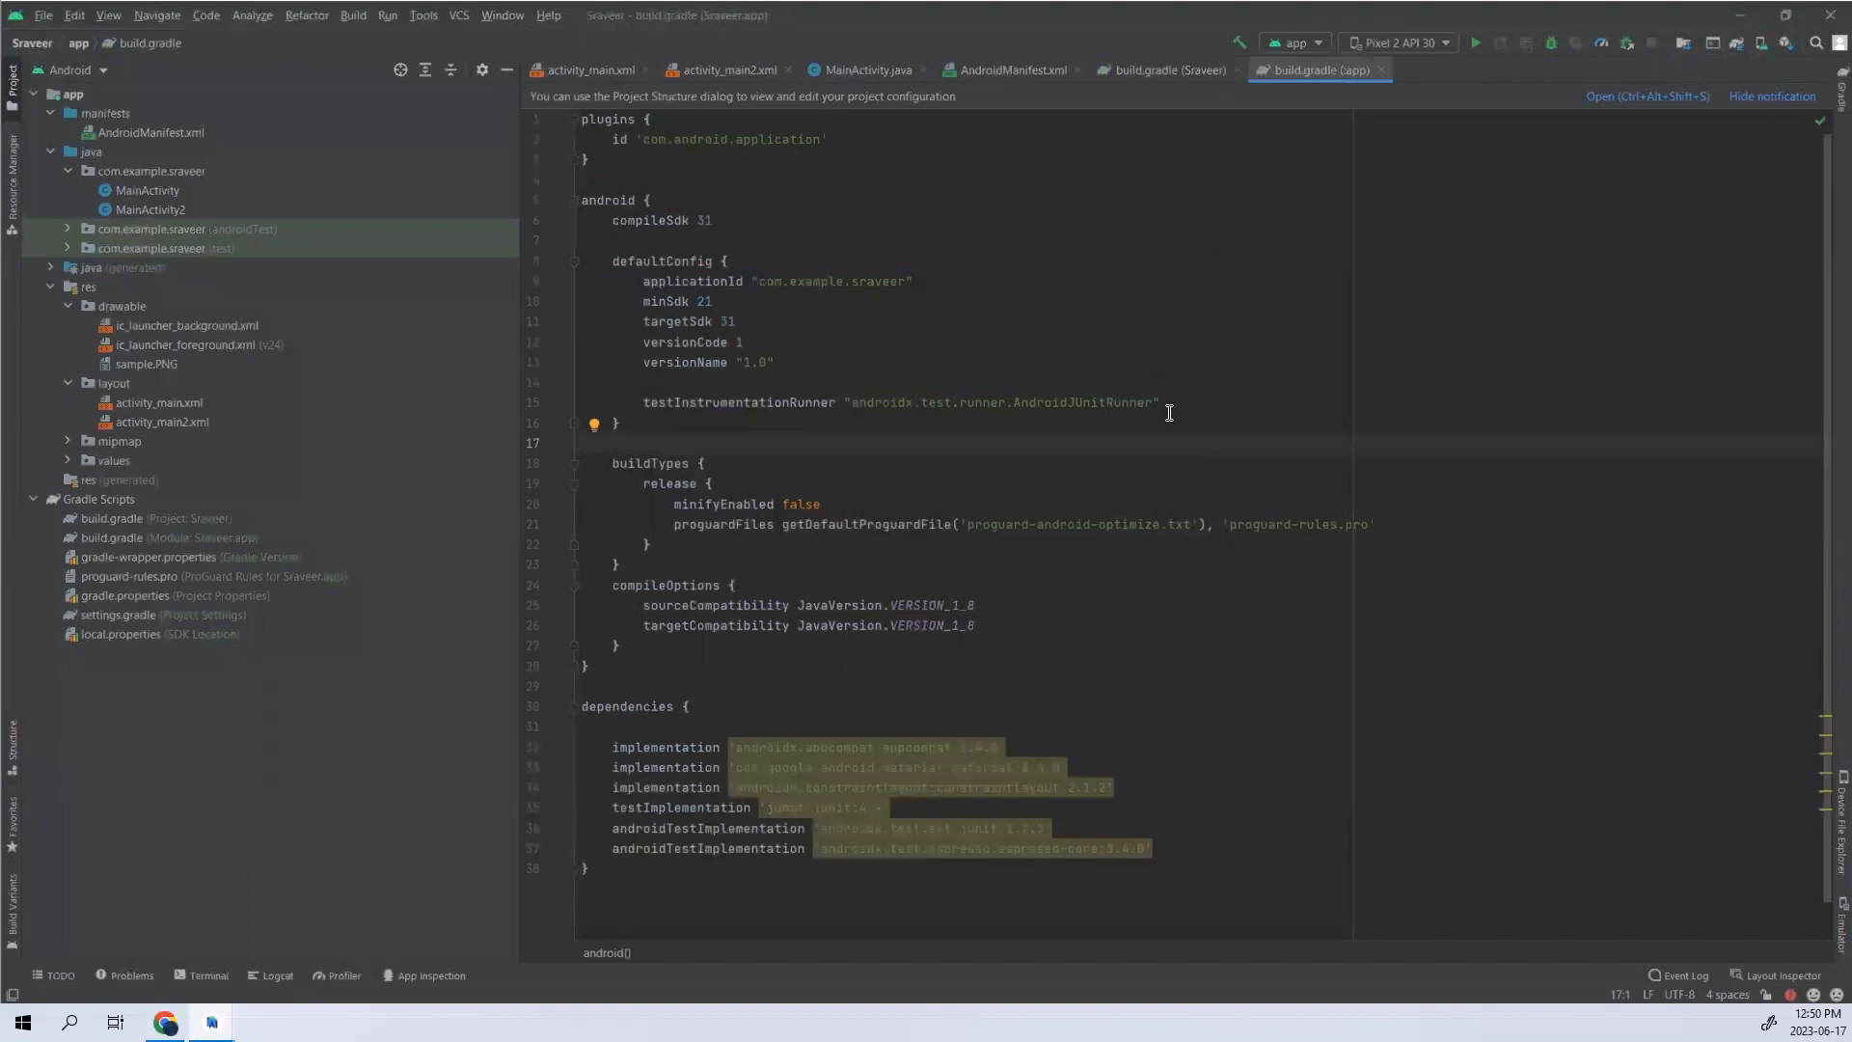
- In Android Studio, build the Sraveer app's APK, check app-debug.apk in the debug output folder, and return to the project
left_click(1223, 584)
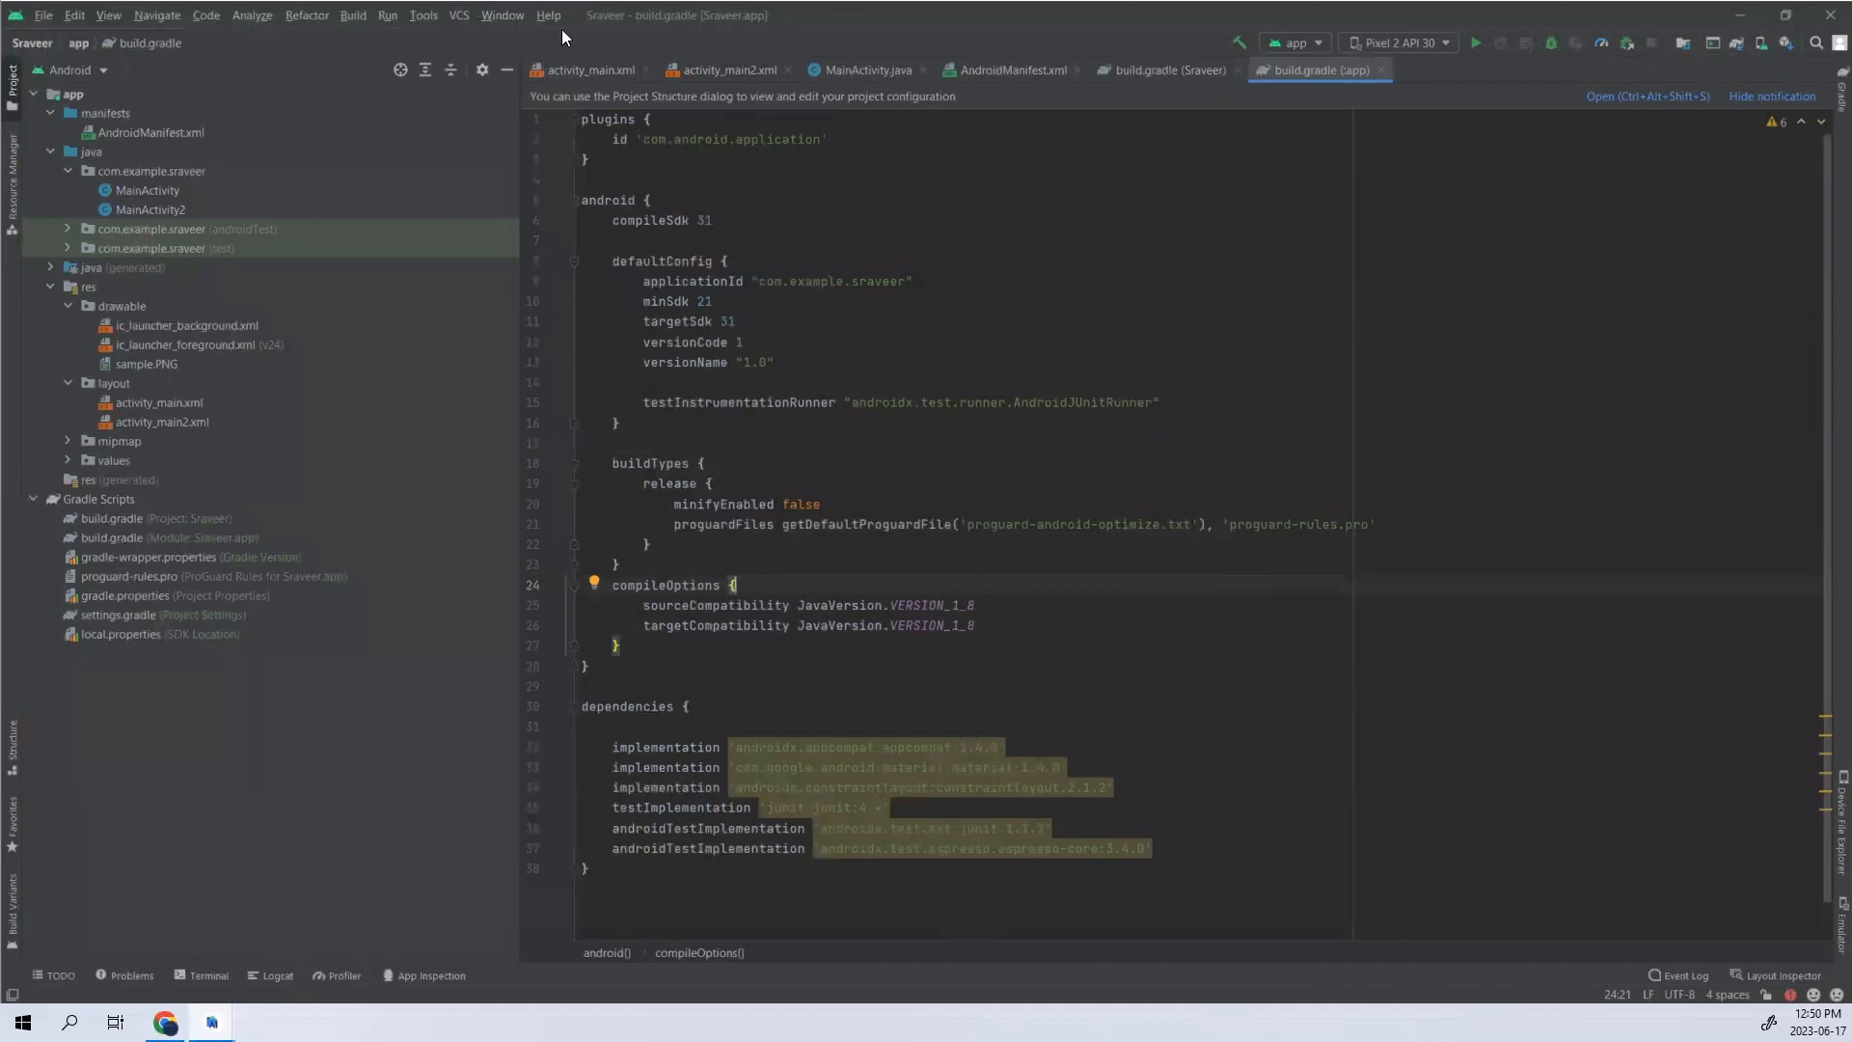
left_click(355, 15)
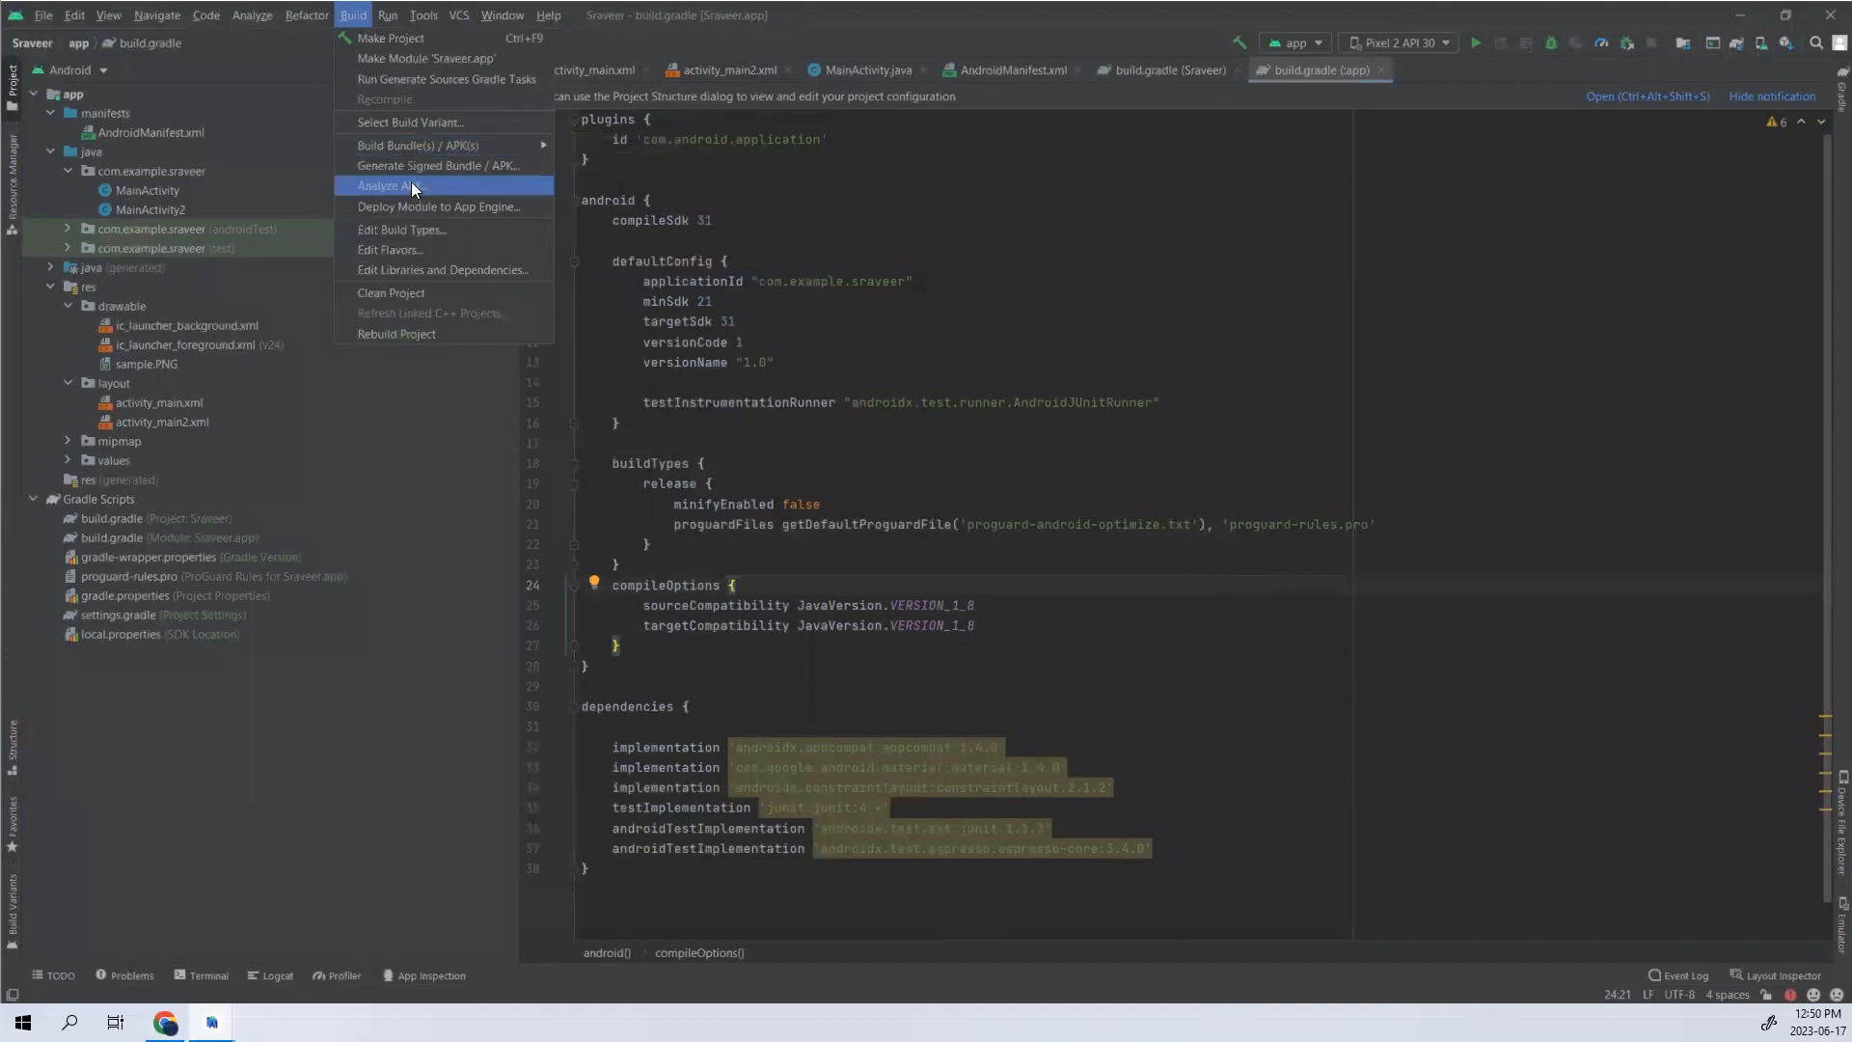
left_click(583, 164)
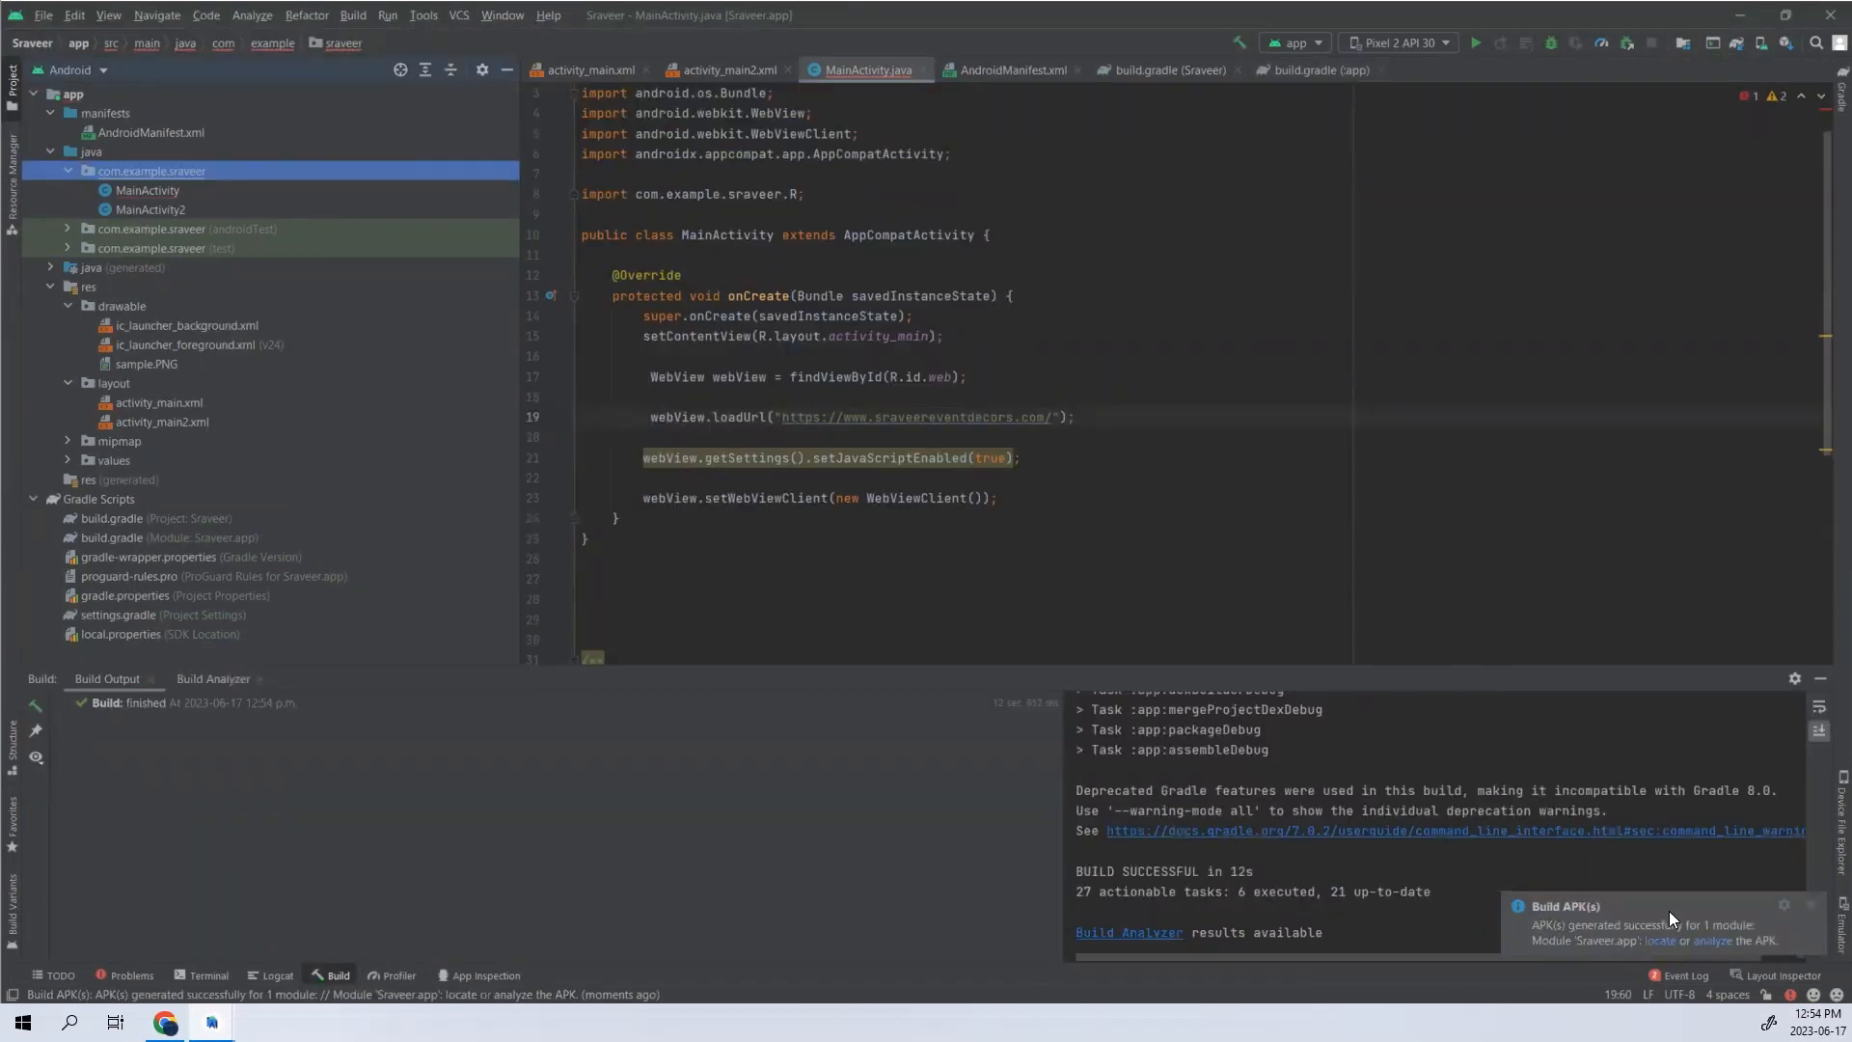
left_click(1660, 943)
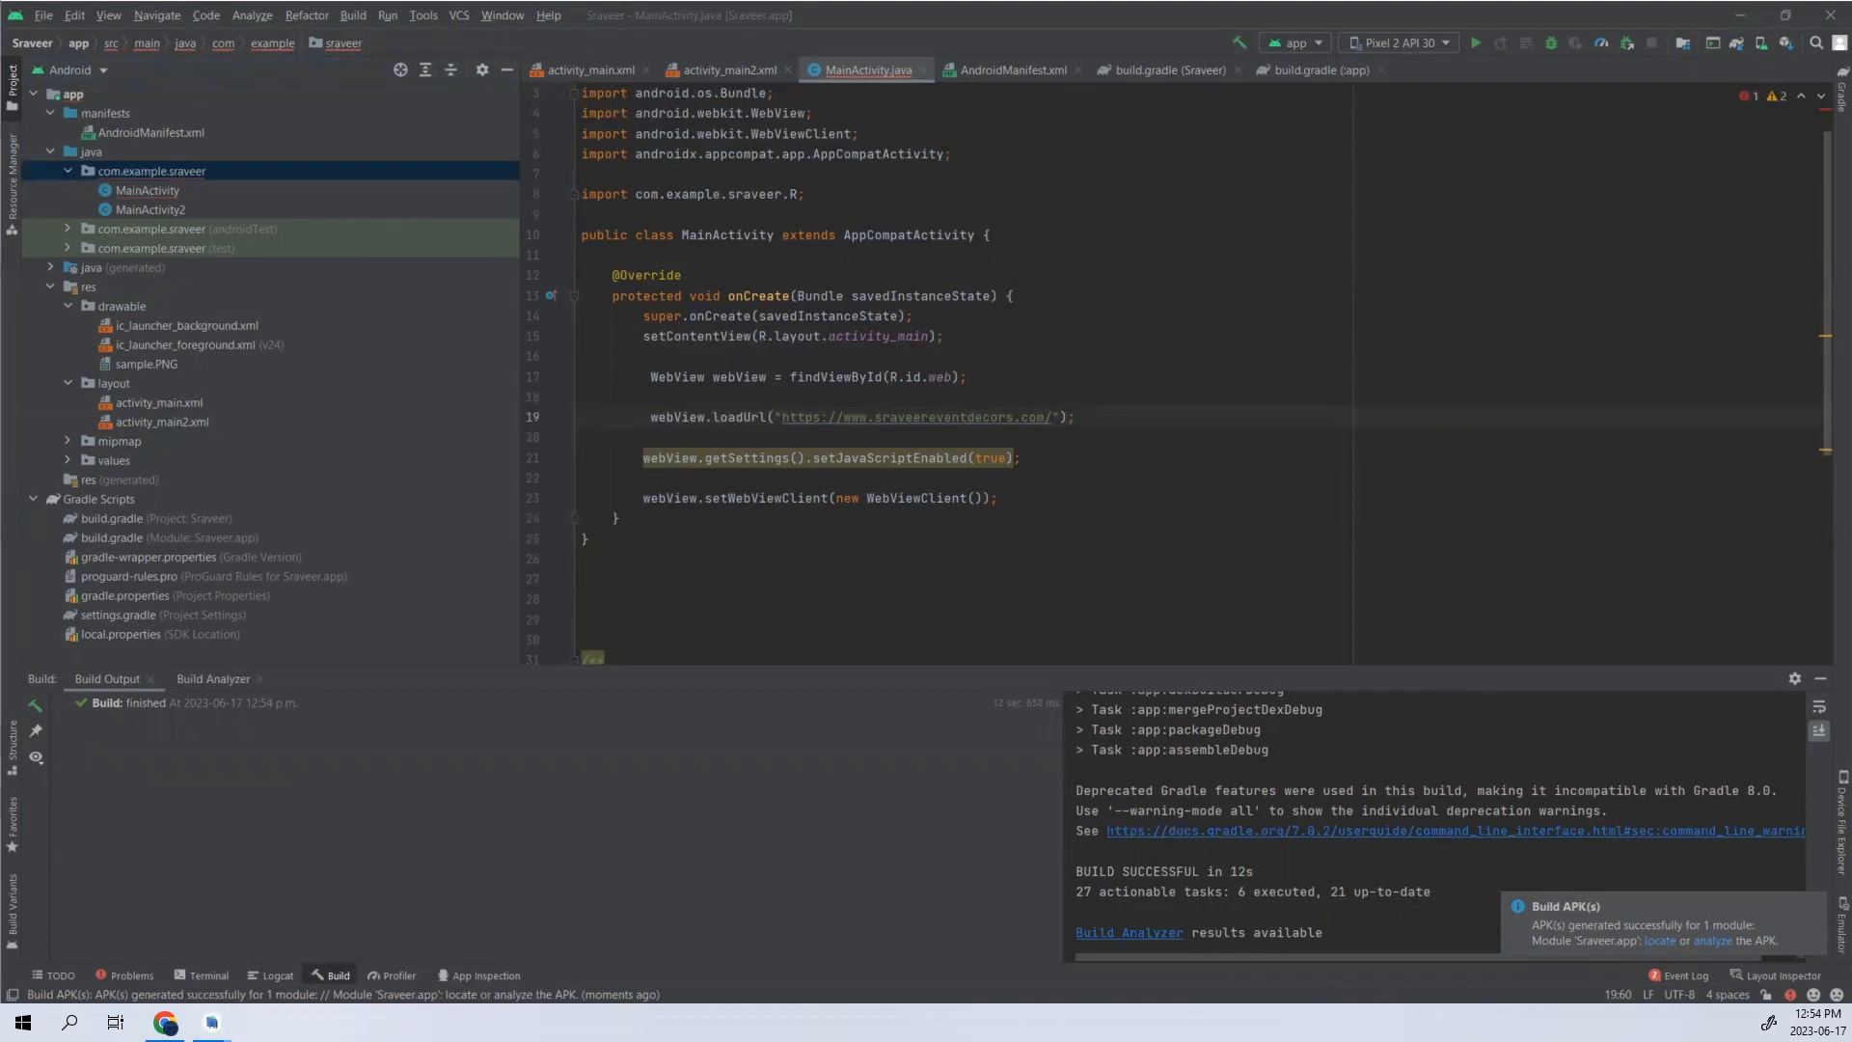
left_click(767, 498)
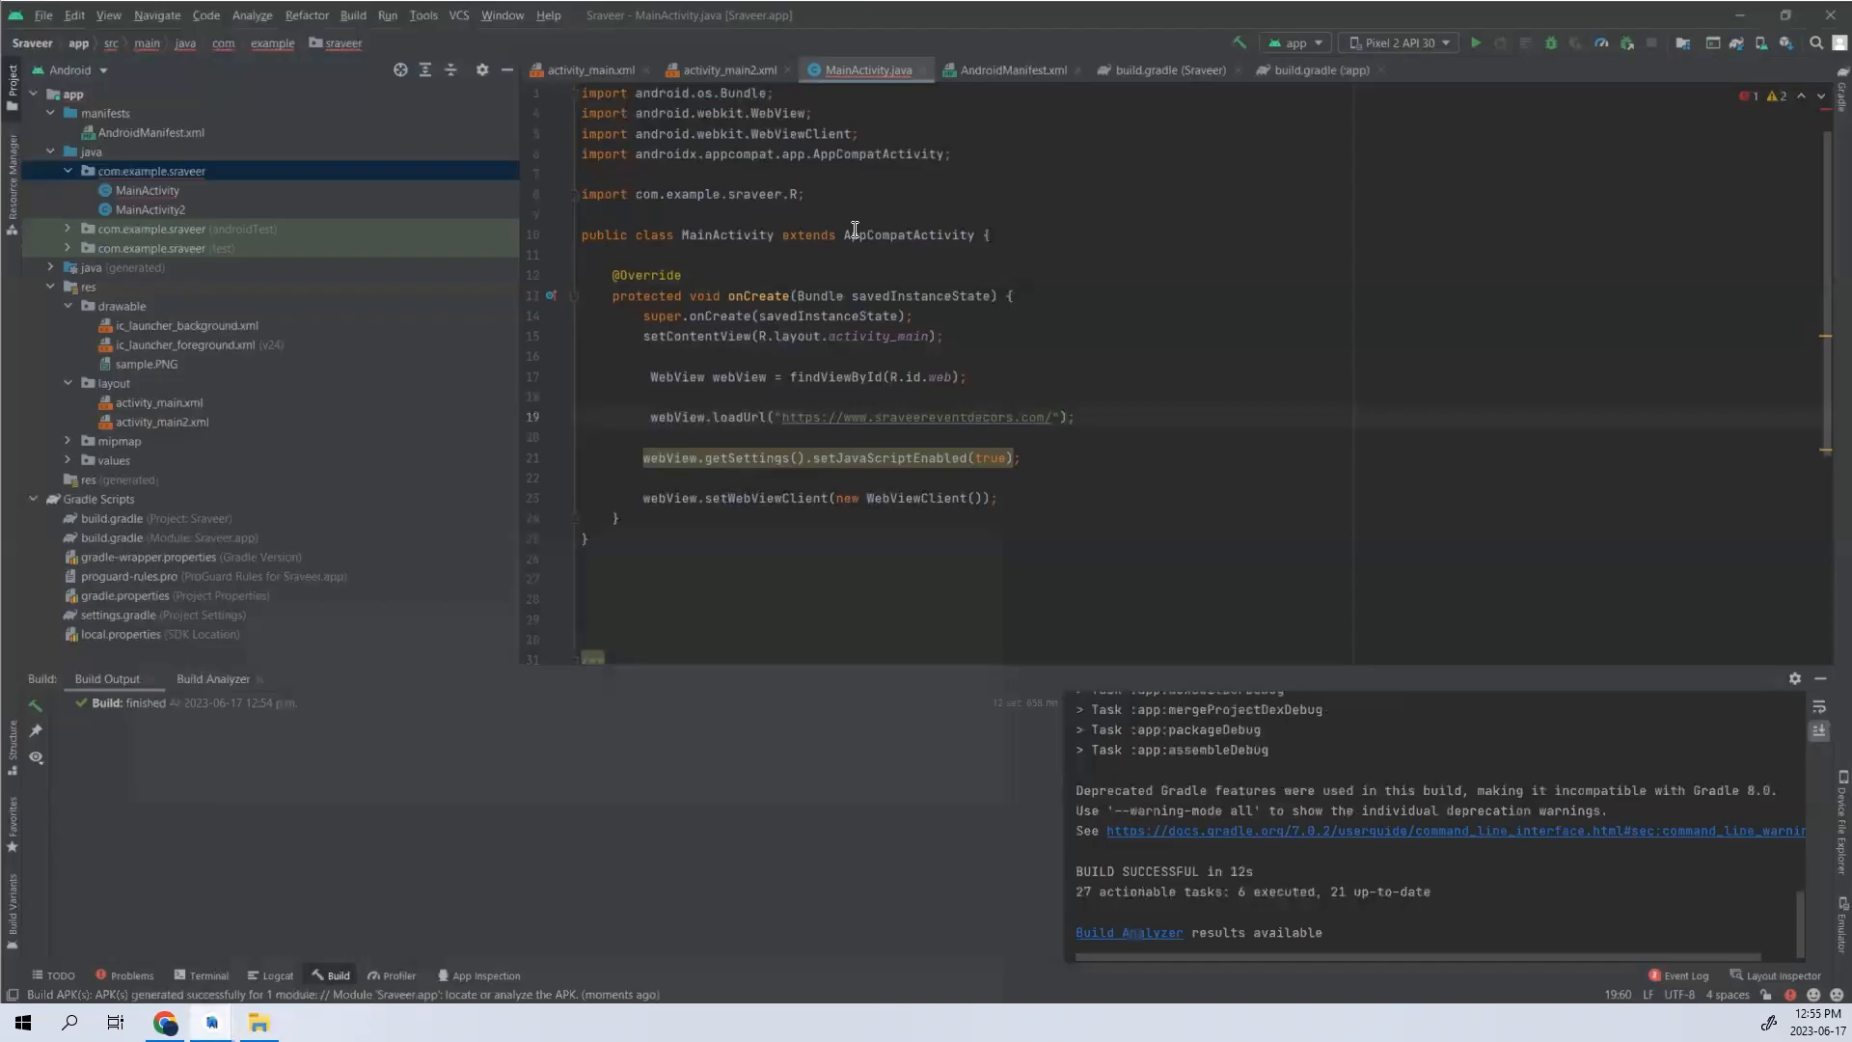
left_click(1741, 10)
- Start generating a signed Android App Bundle for the Sraveer.app module and open the form for a new key store
left_click(350, 16)
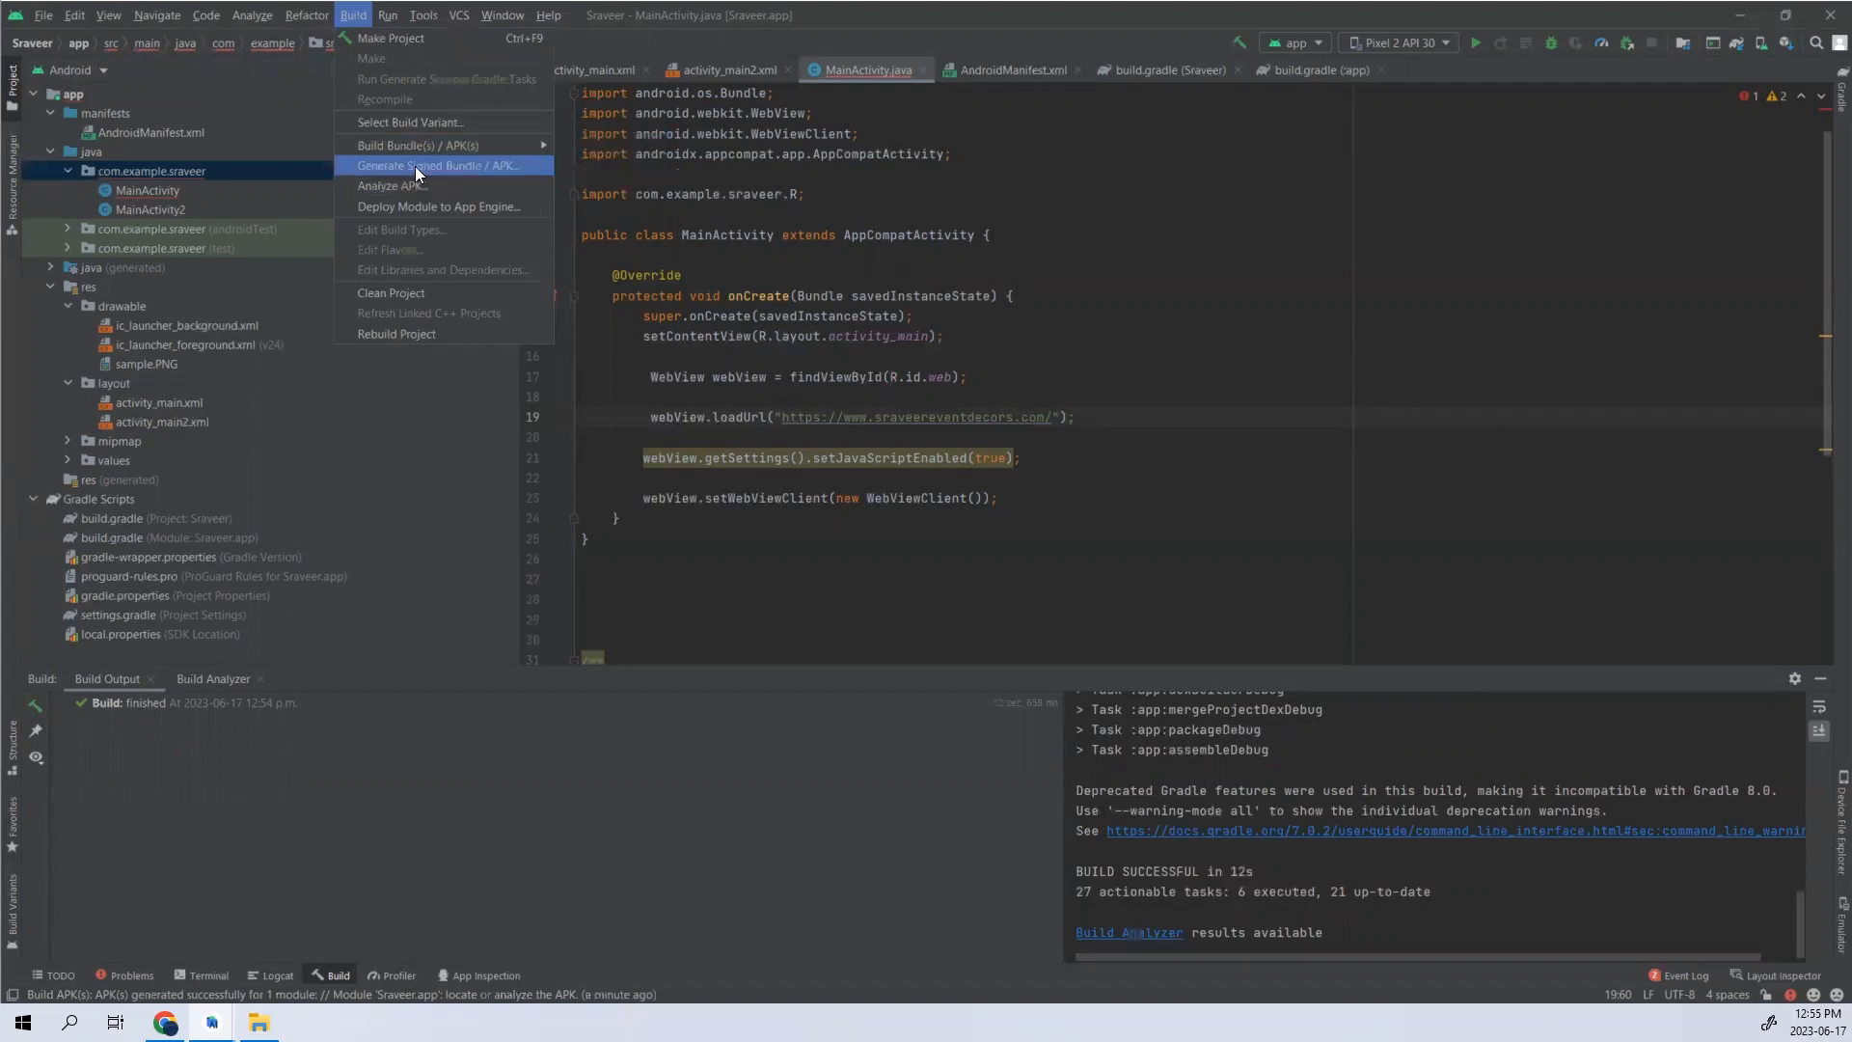
left_click(443, 166)
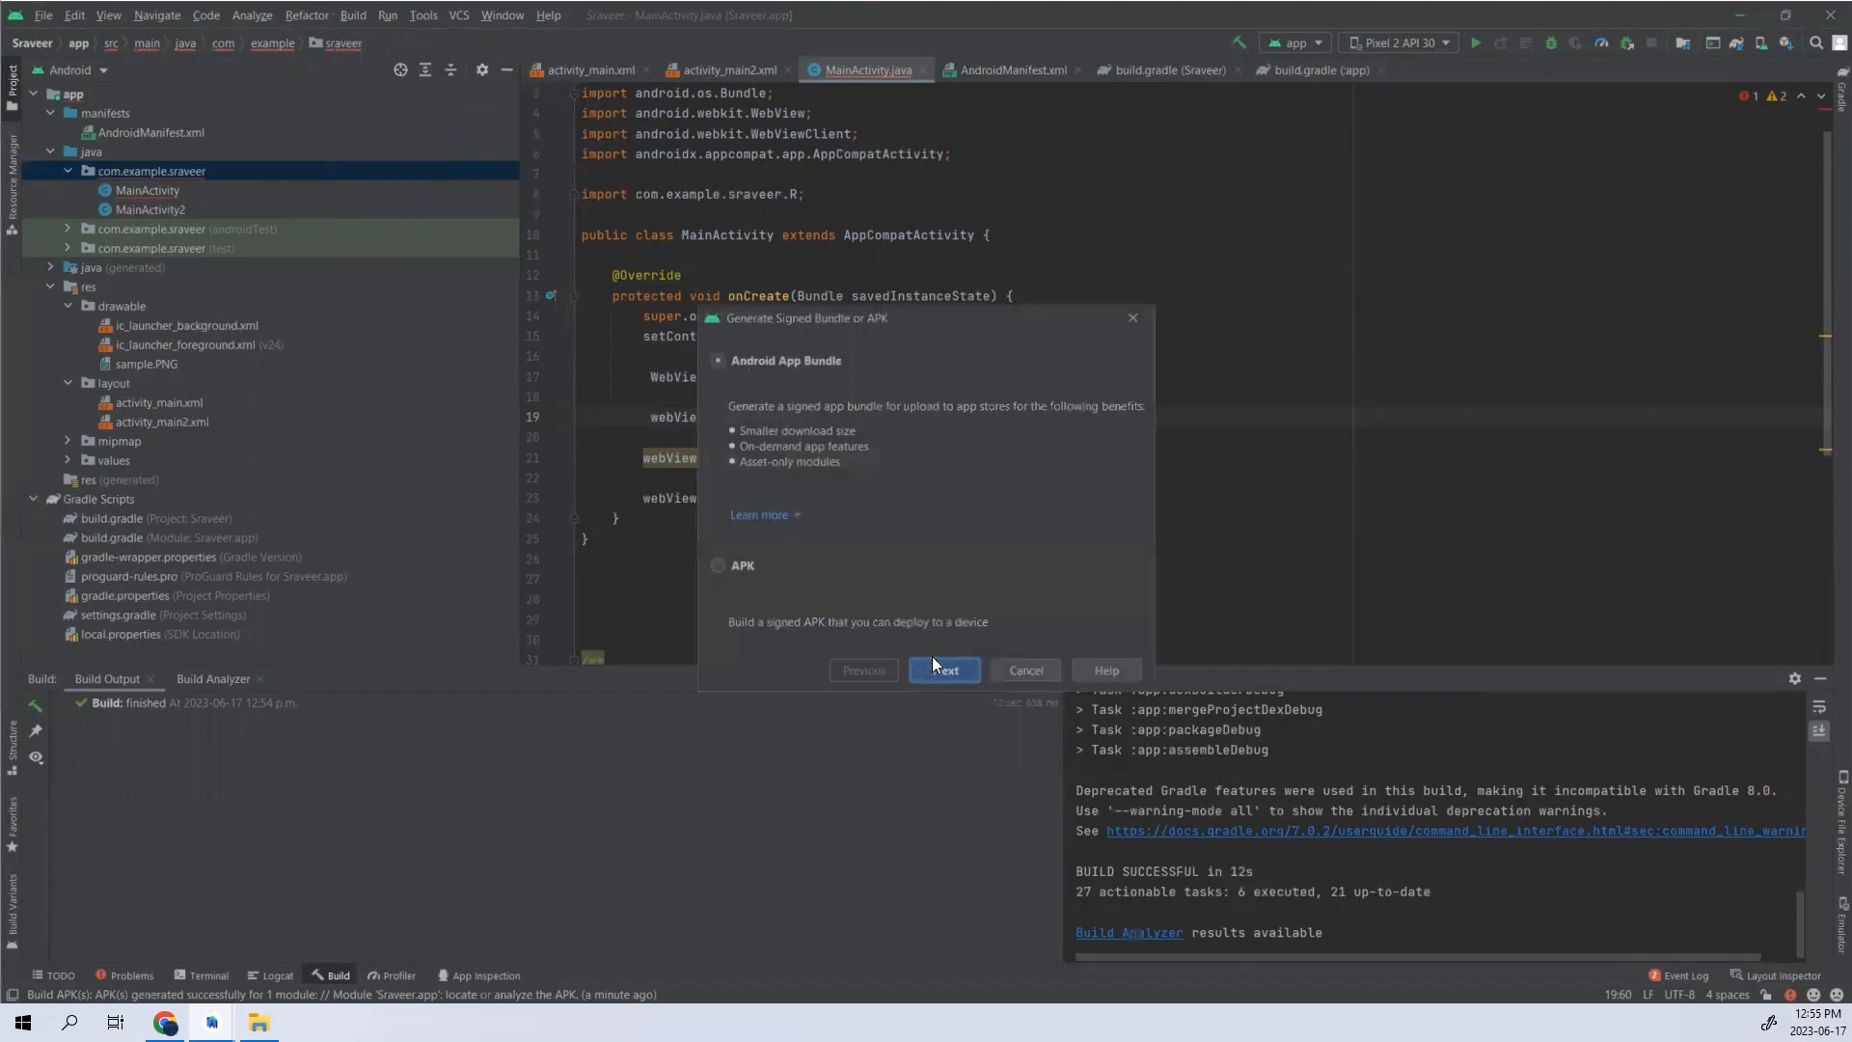
left_click(942, 670)
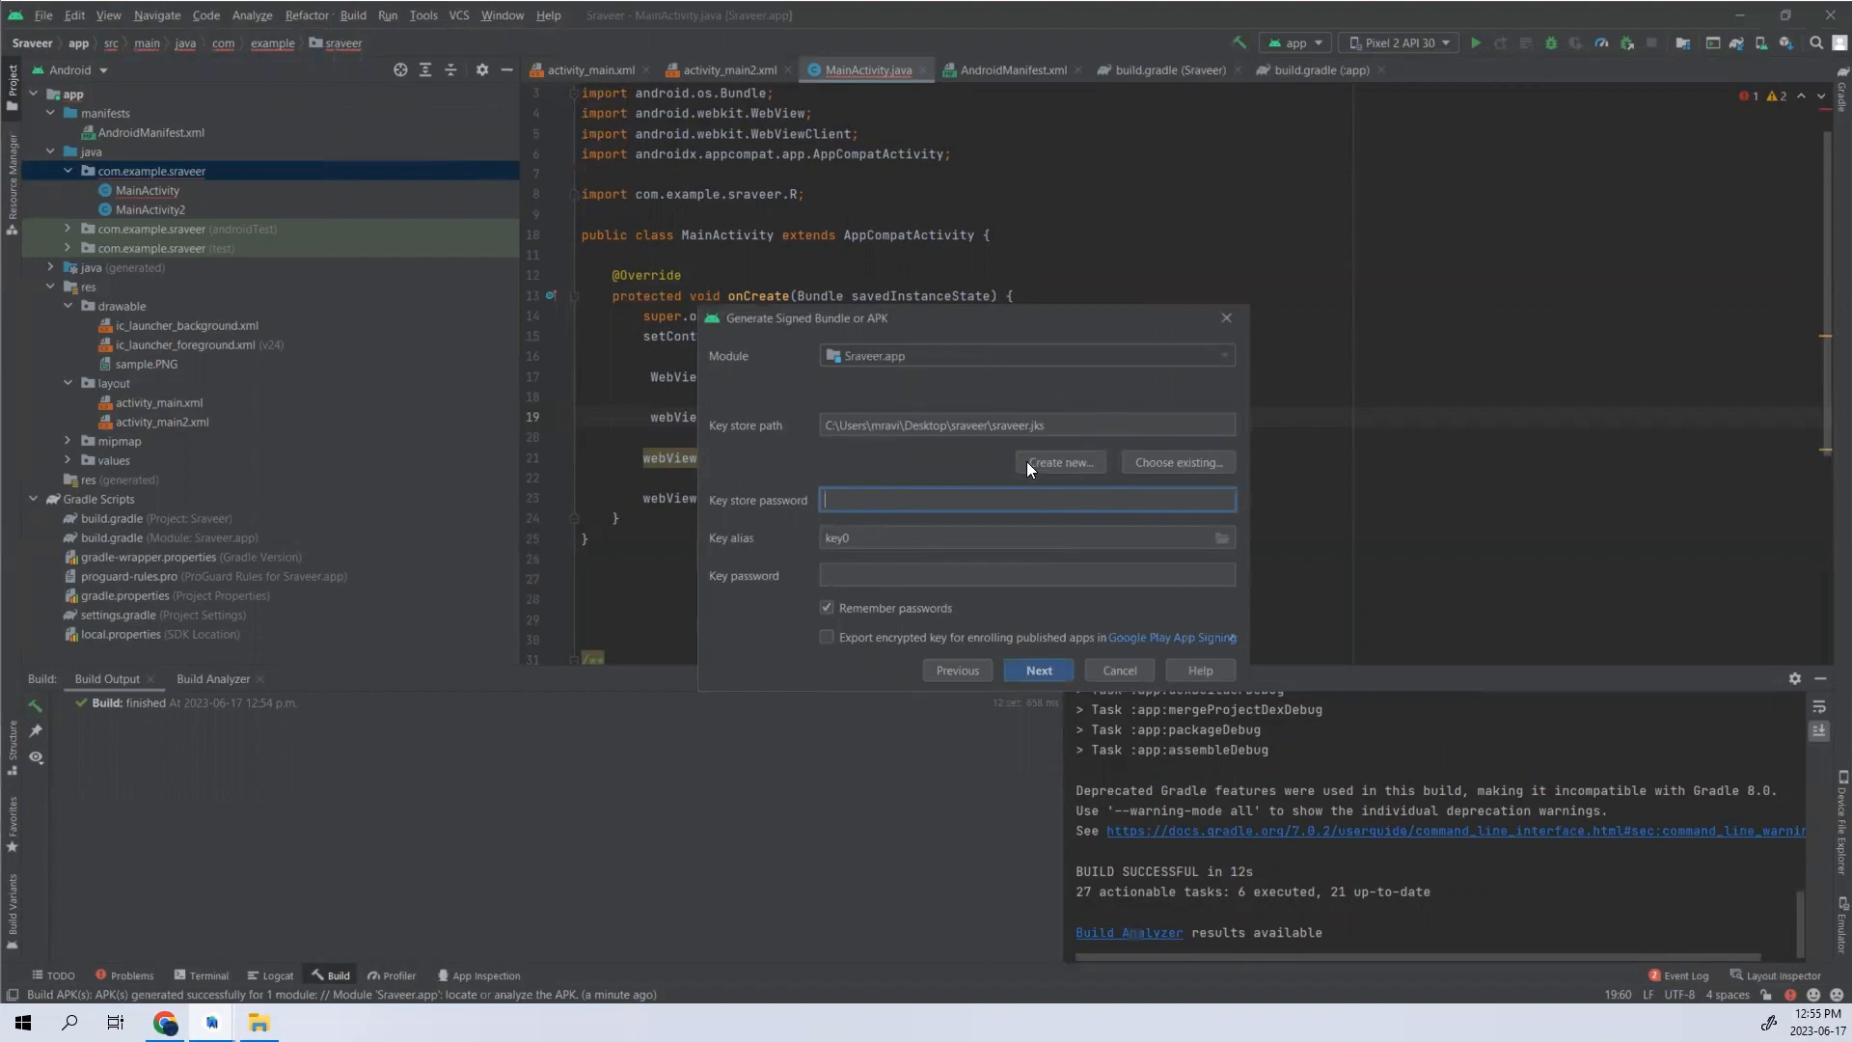
left_click(1052, 459)
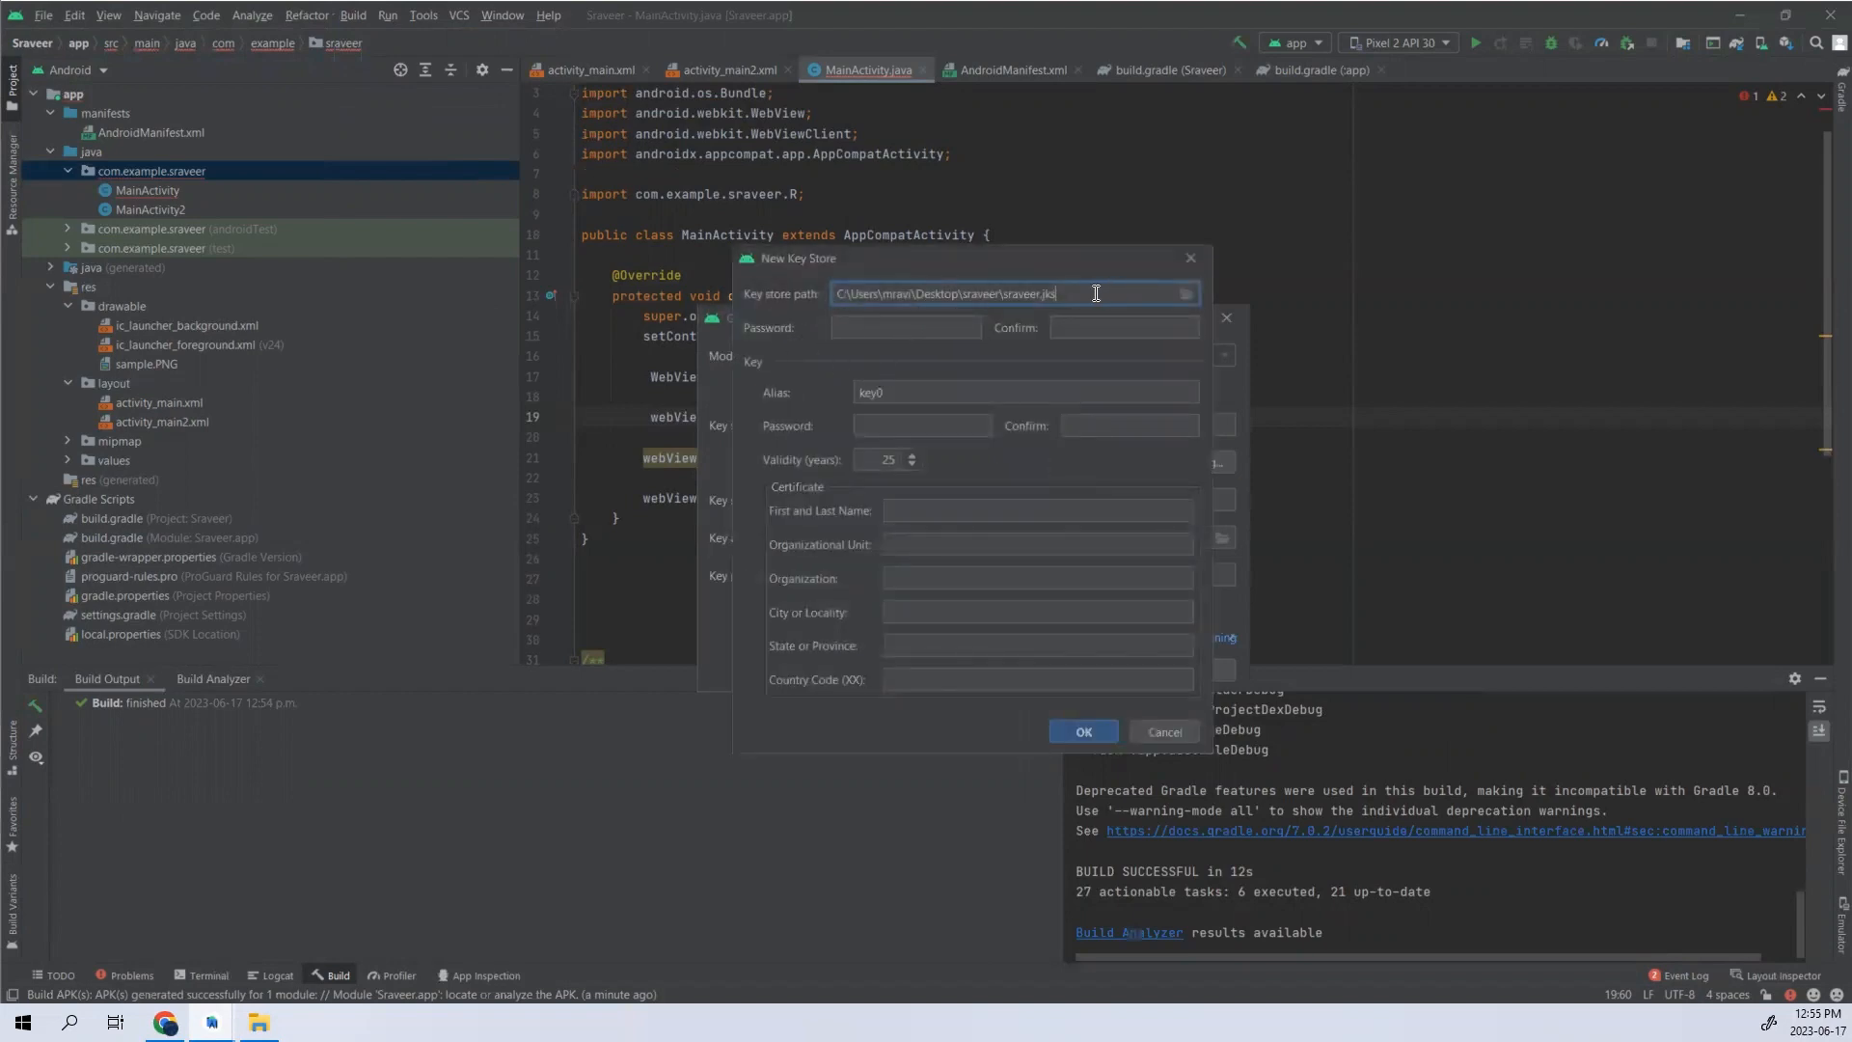
- Change the new key store's path to the sample folder on the Desktop
key("BackSpace")
key("BackSpace")
key("BackSpace")
key("BackSpace")
key("BackSpace")
key("BackSpace")
key("BackSpace")
key("BackSpace")
key("BackSpace")
key("BackSpace")
key("BackSpace")
key("BackSpace")
key("BackSpace")
key("BackSpace")
key("BackSpace")
key("BackSpace")
key("BackSpace")
key("BackSpace")
type("ample")
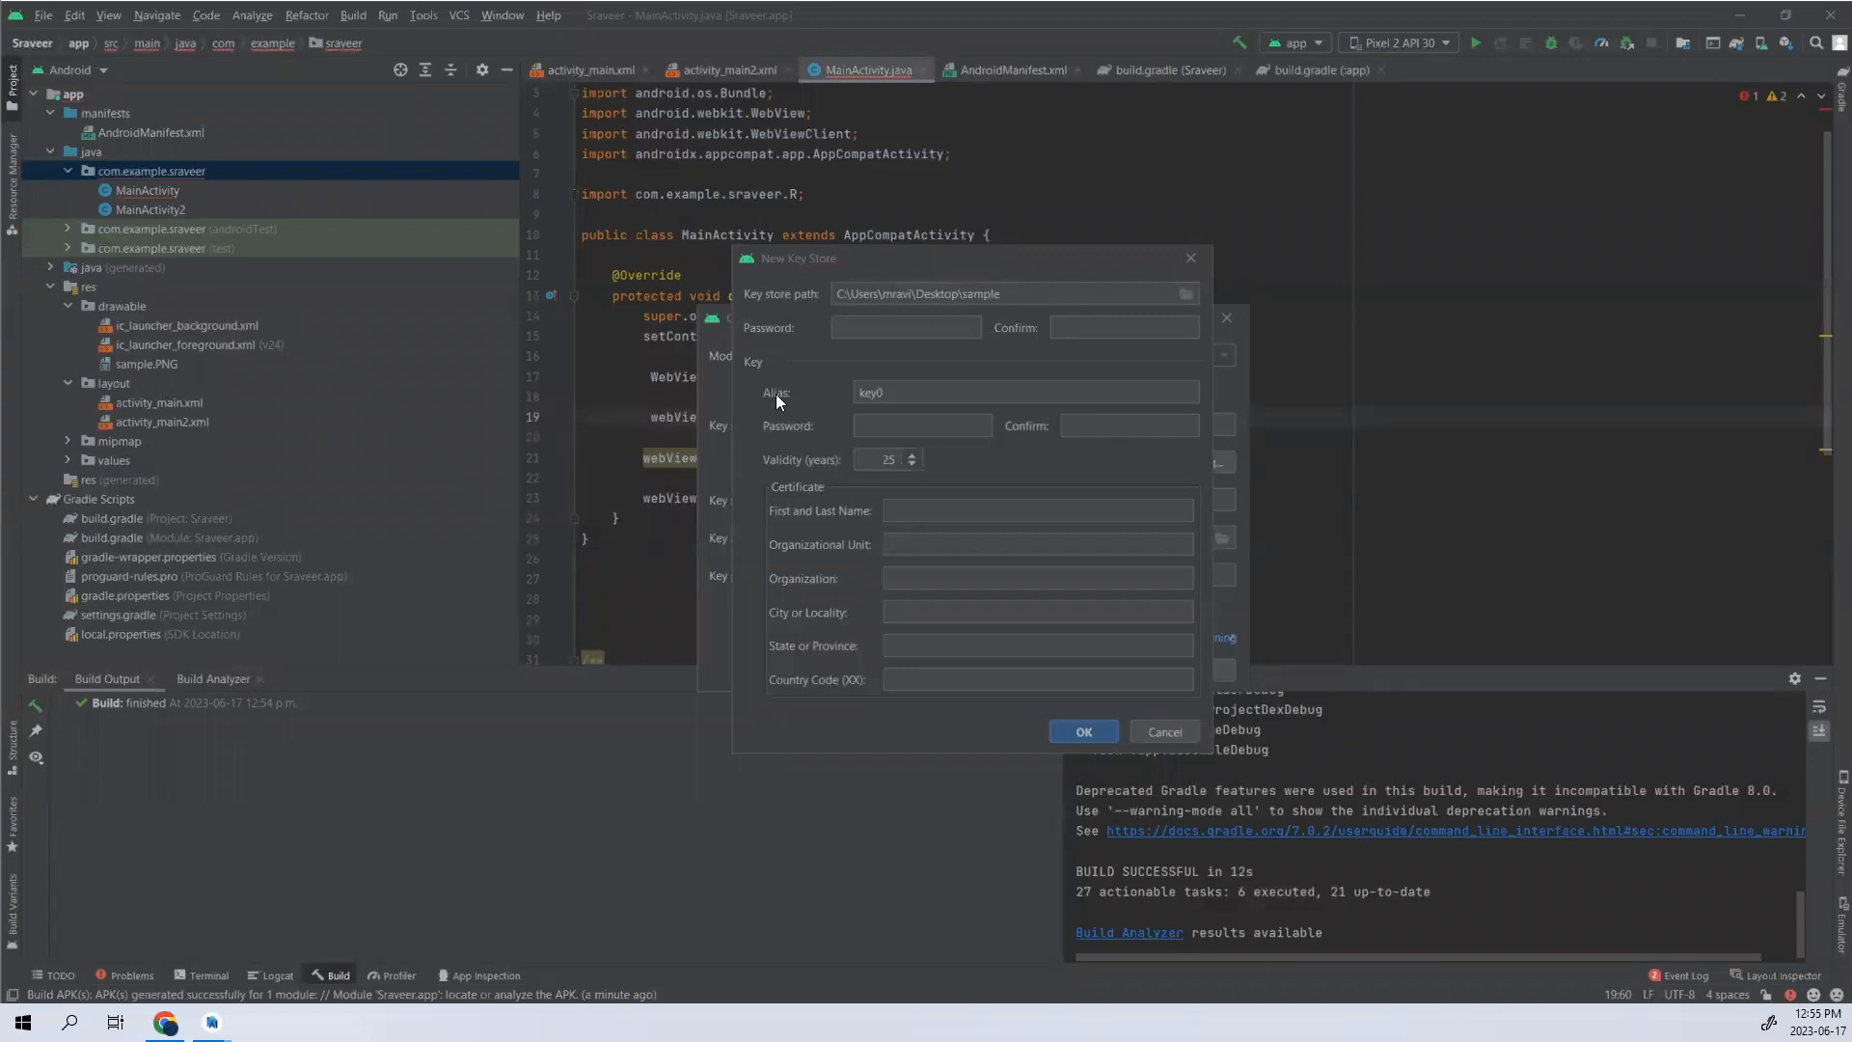
- Browse to the Desktop's sample folder and set the keystore file name to sample in jks format
left_click(1030, 294)
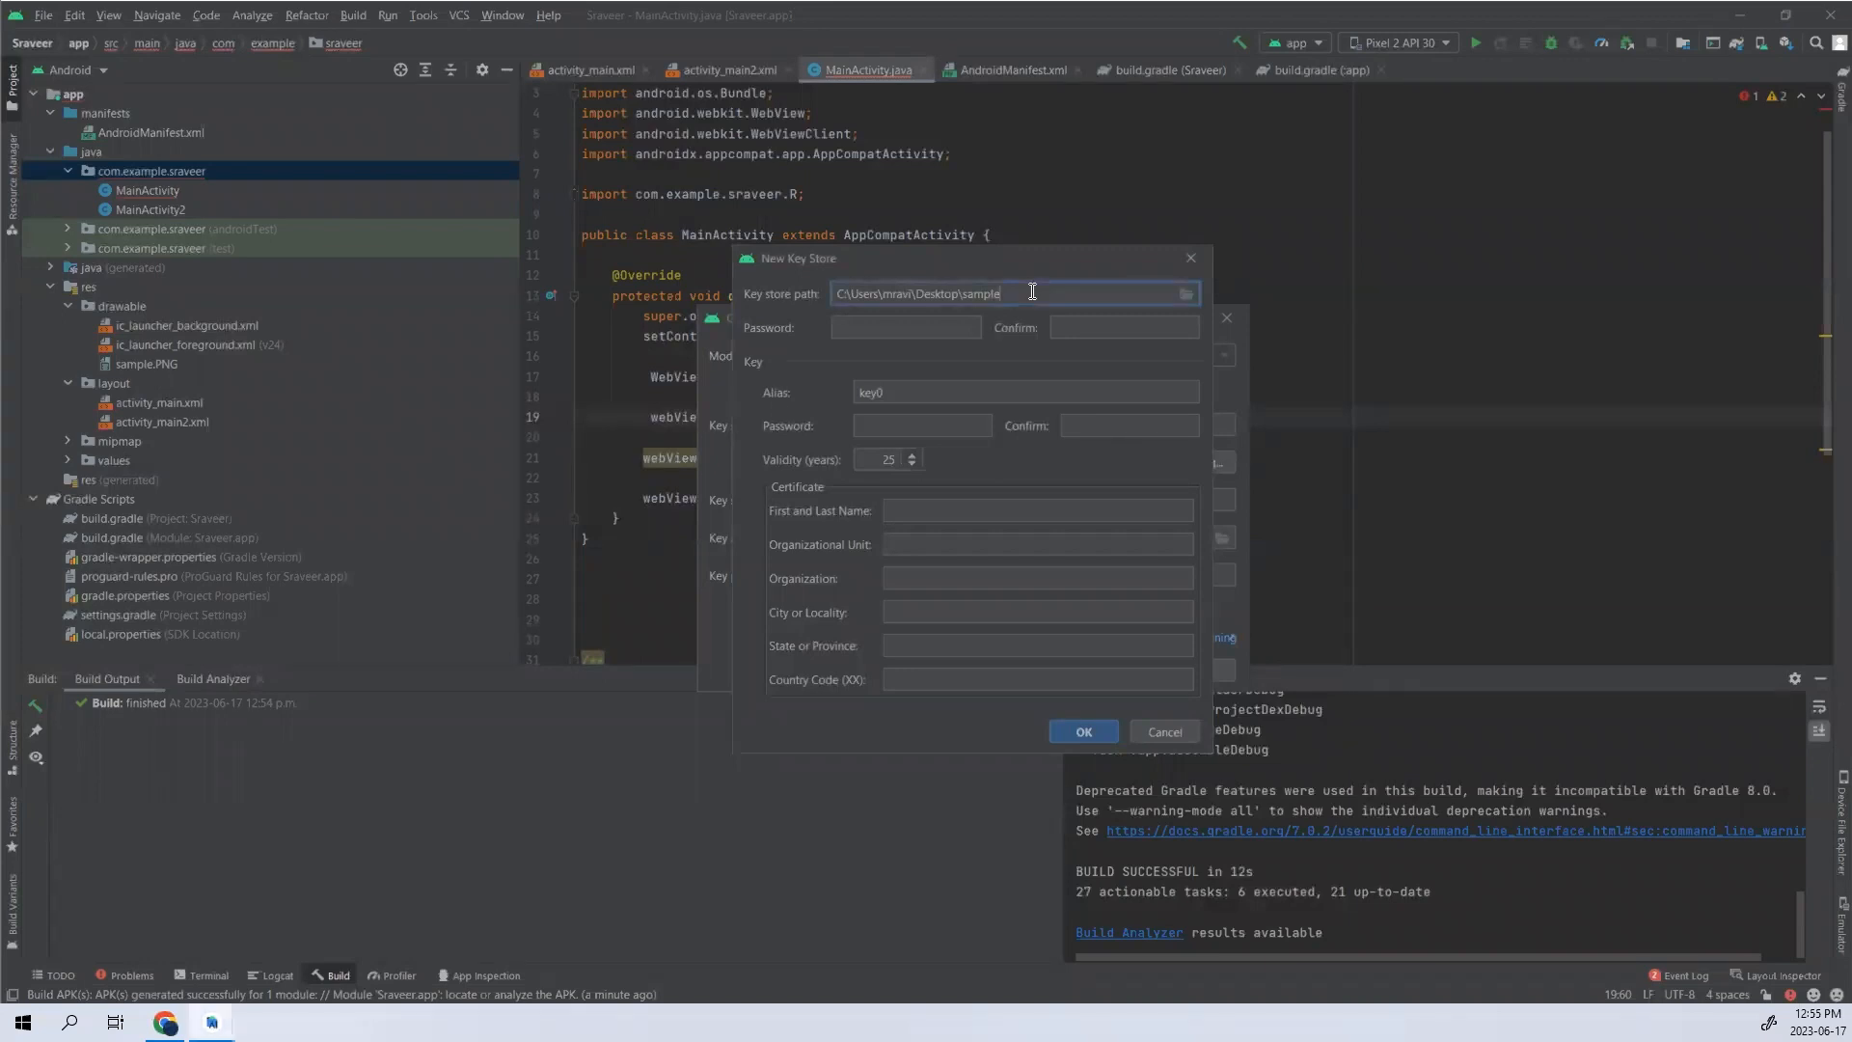
left_click(1186, 295)
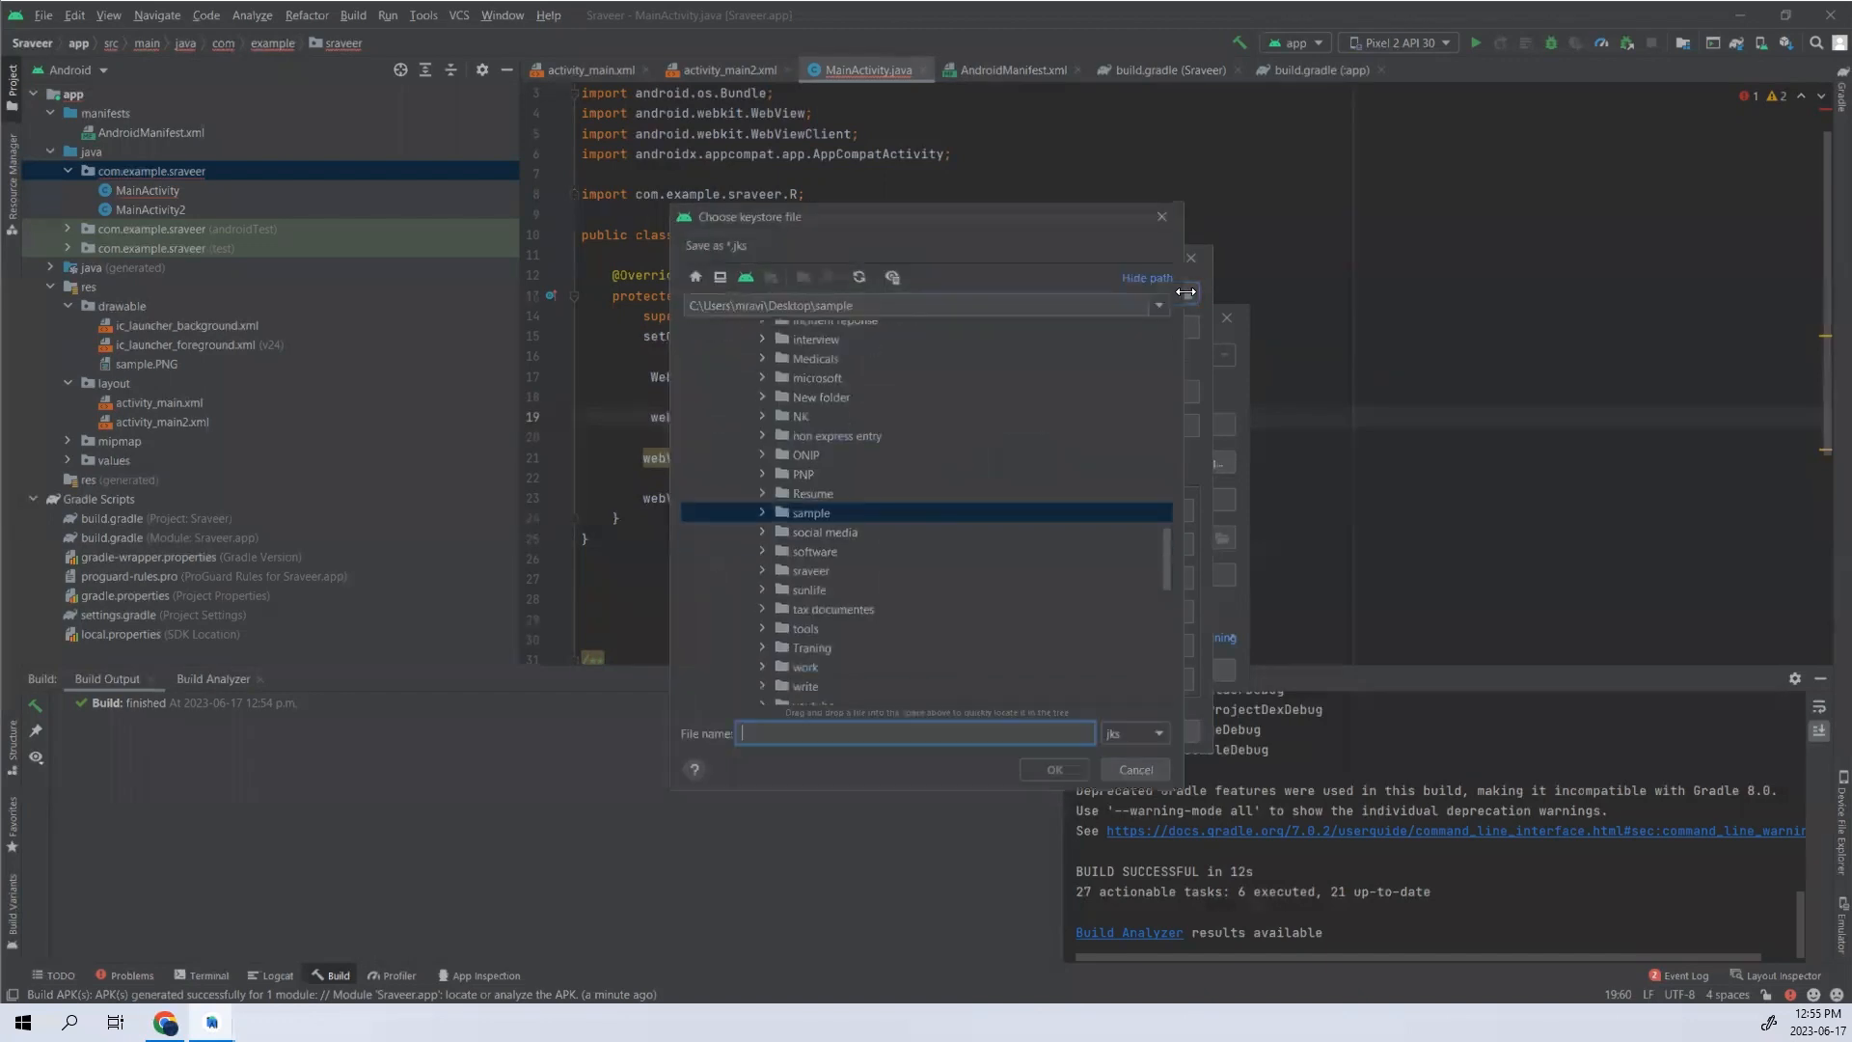
left_click(761, 517)
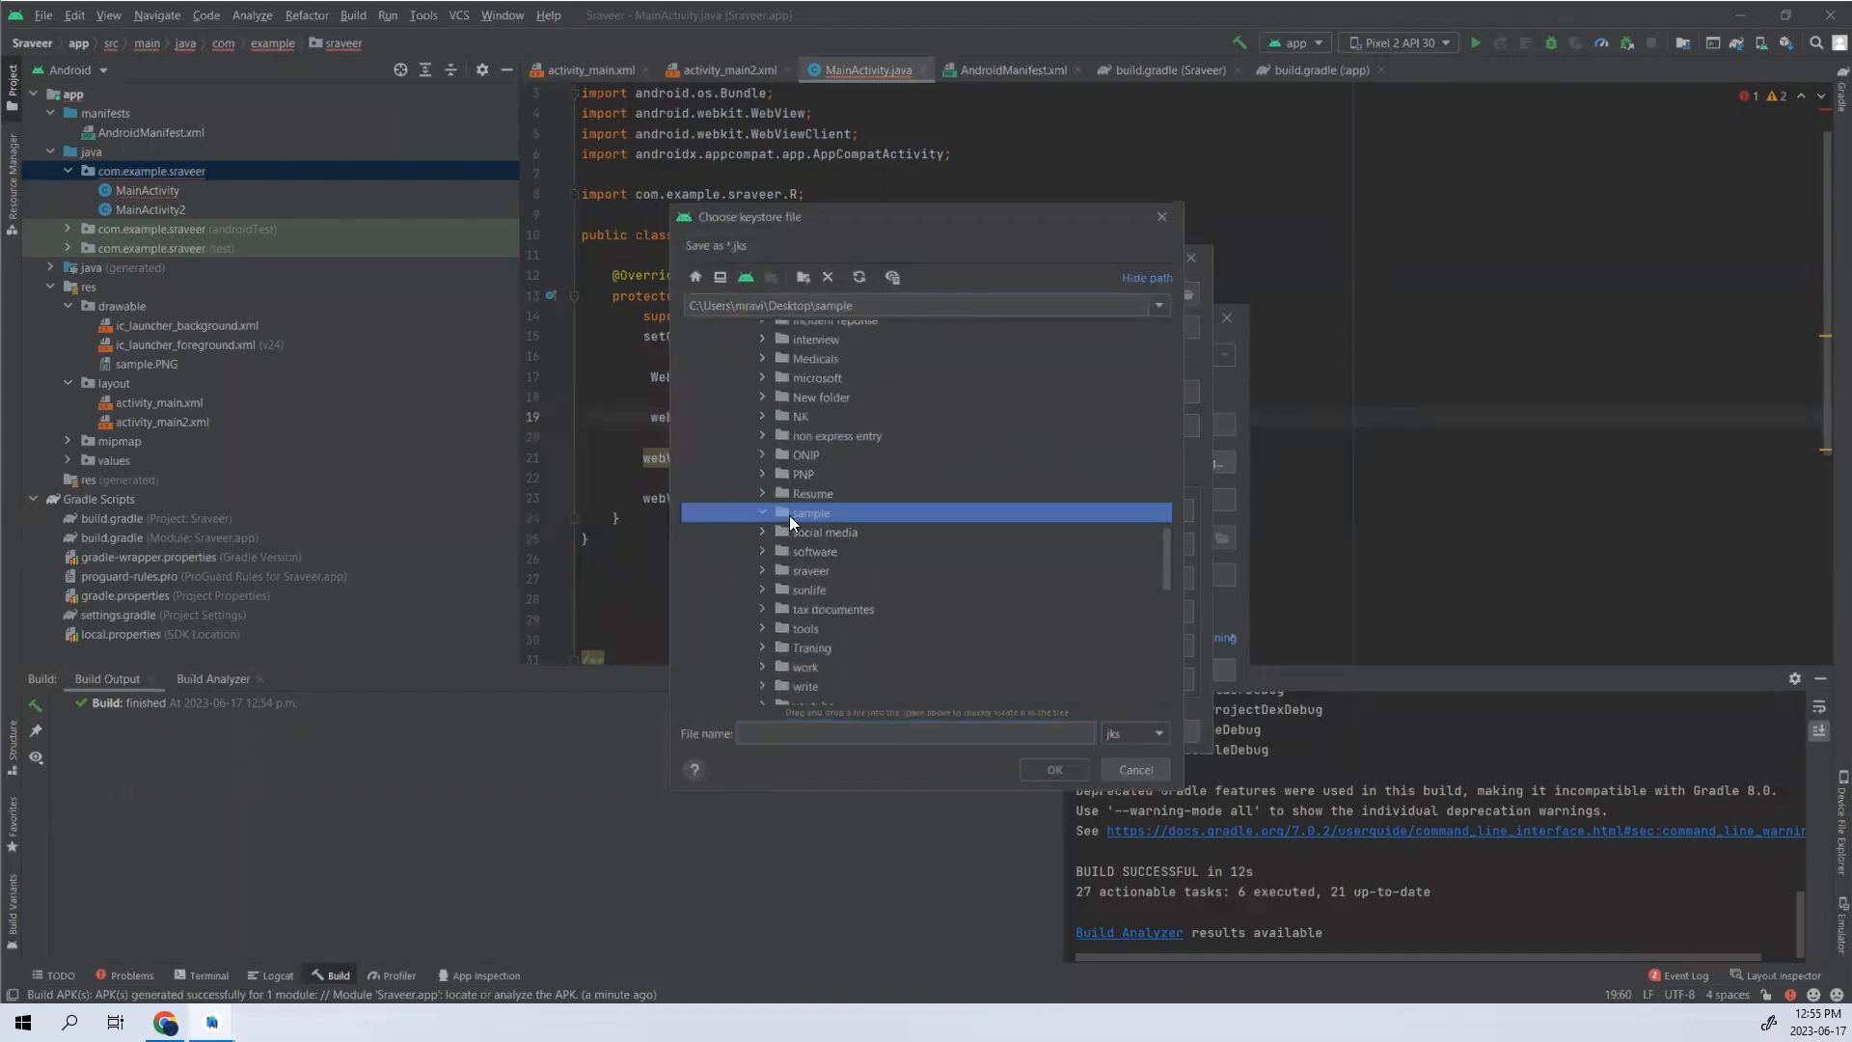
left_click(781, 732)
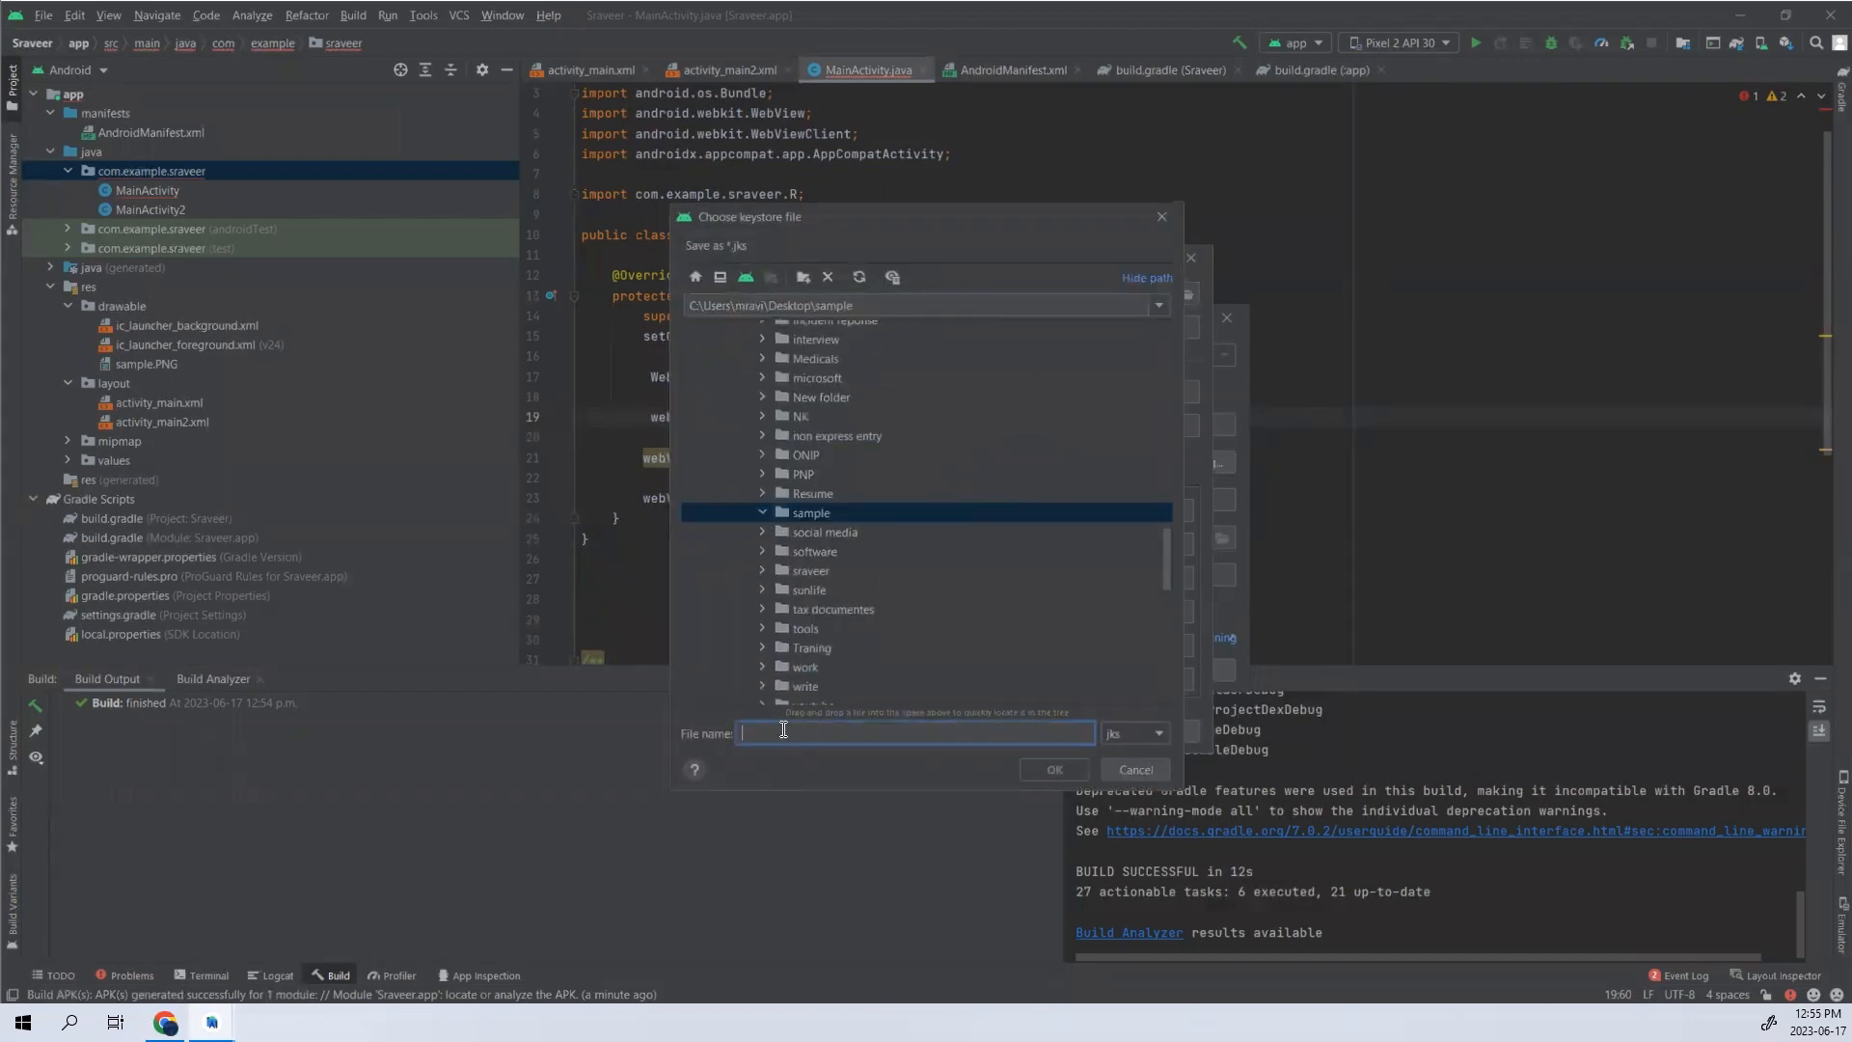
type("sample")
left_click(1055, 771)
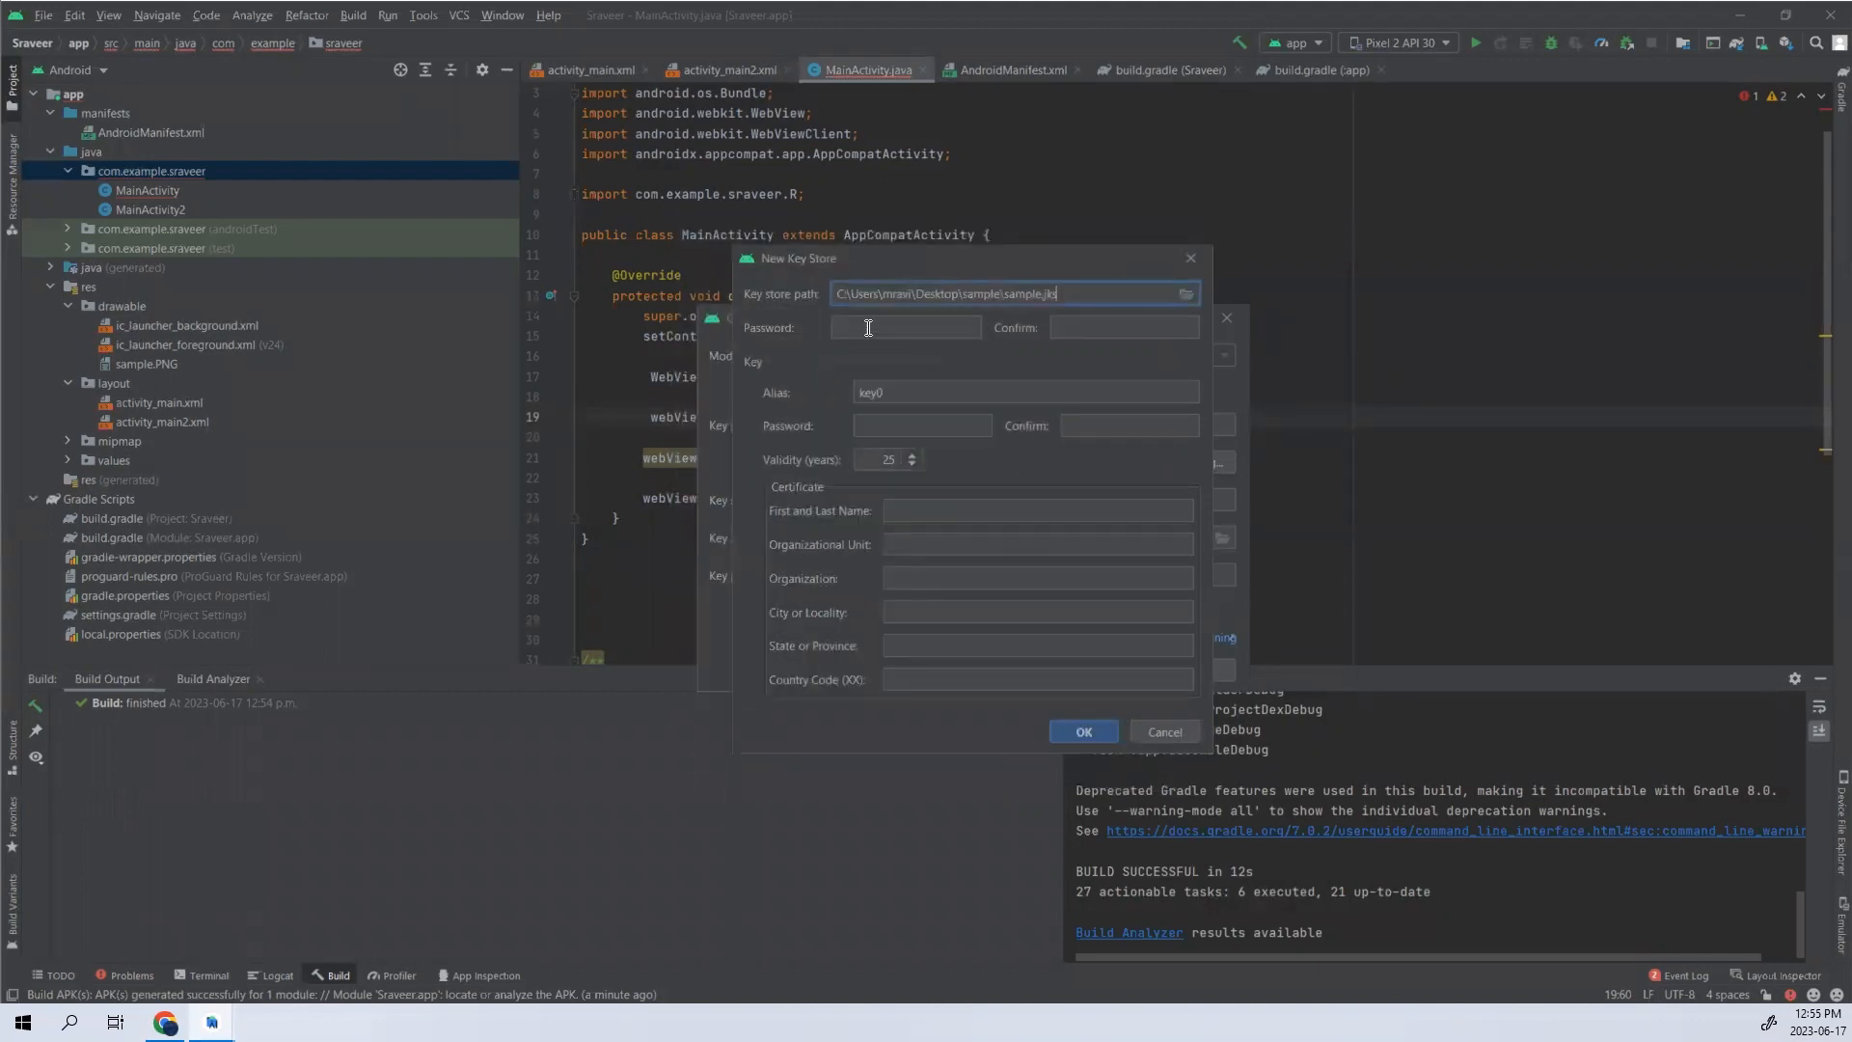
- Enter and confirm the password for the new key store and the password for its key0 key
left_click(868, 328)
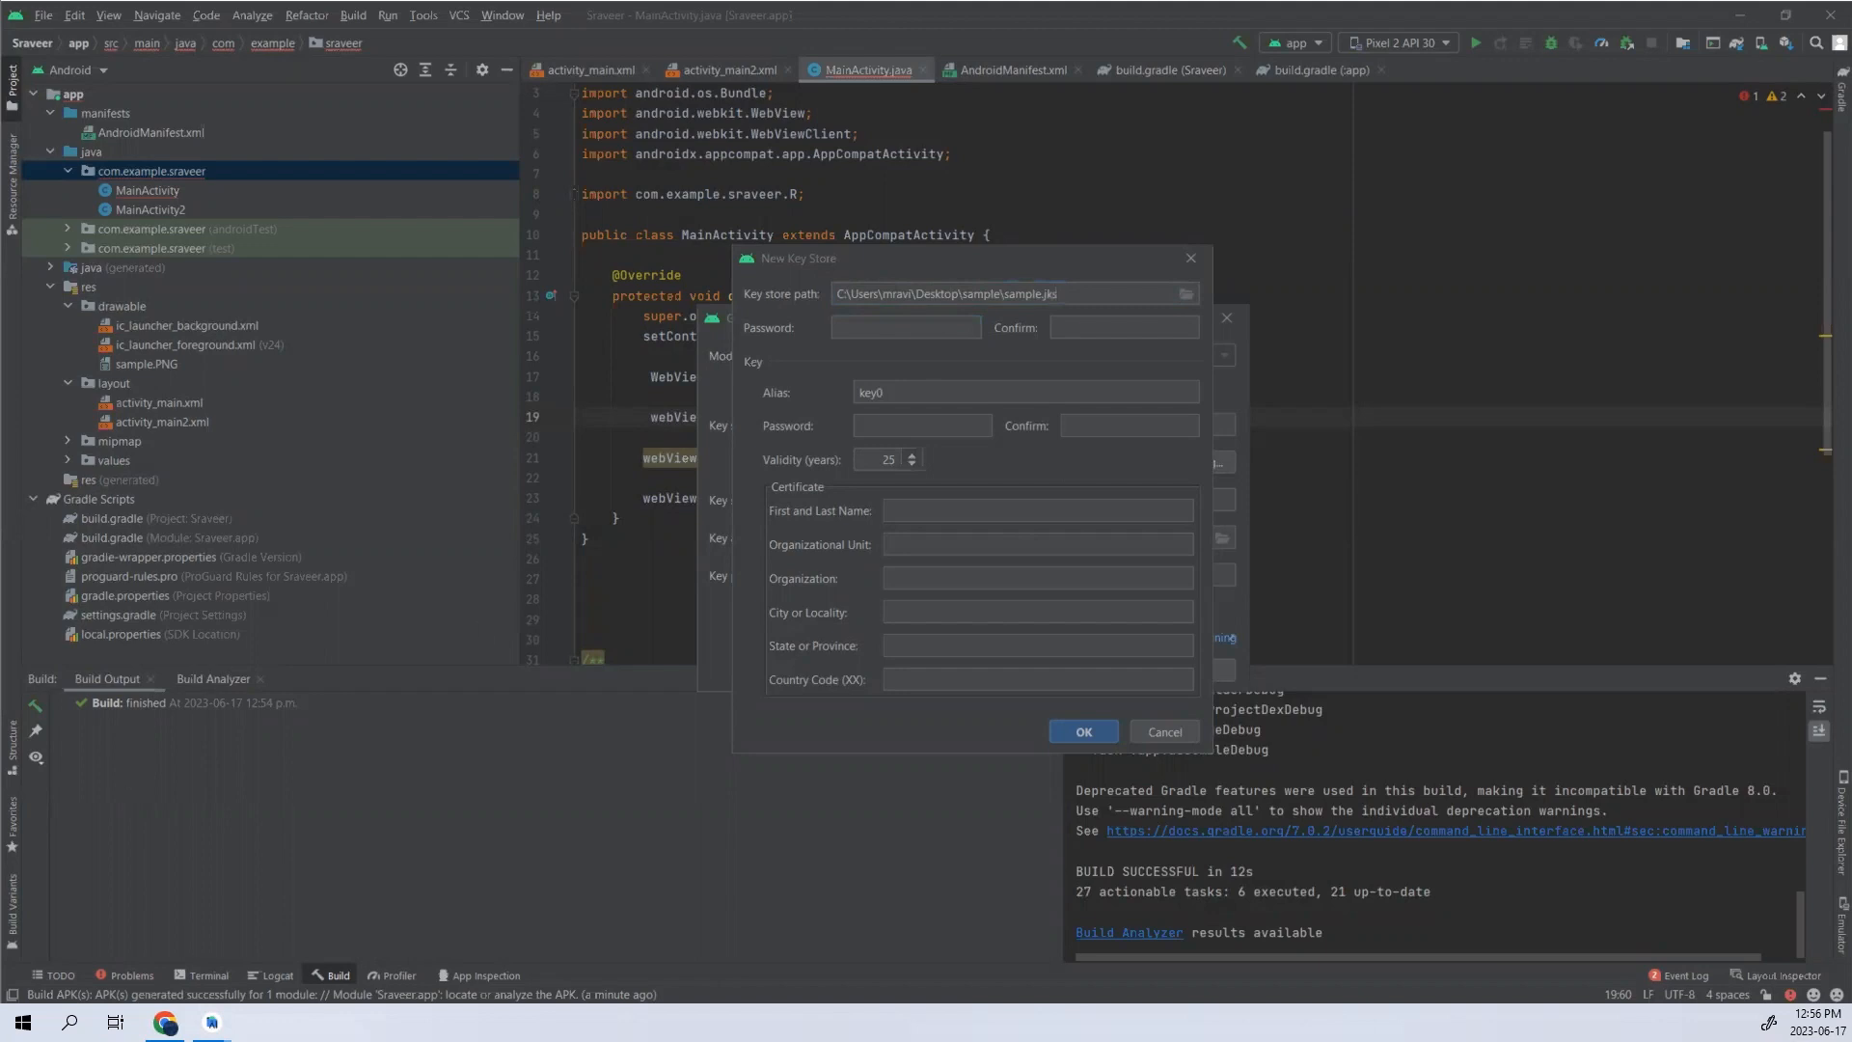
left_click(864, 326)
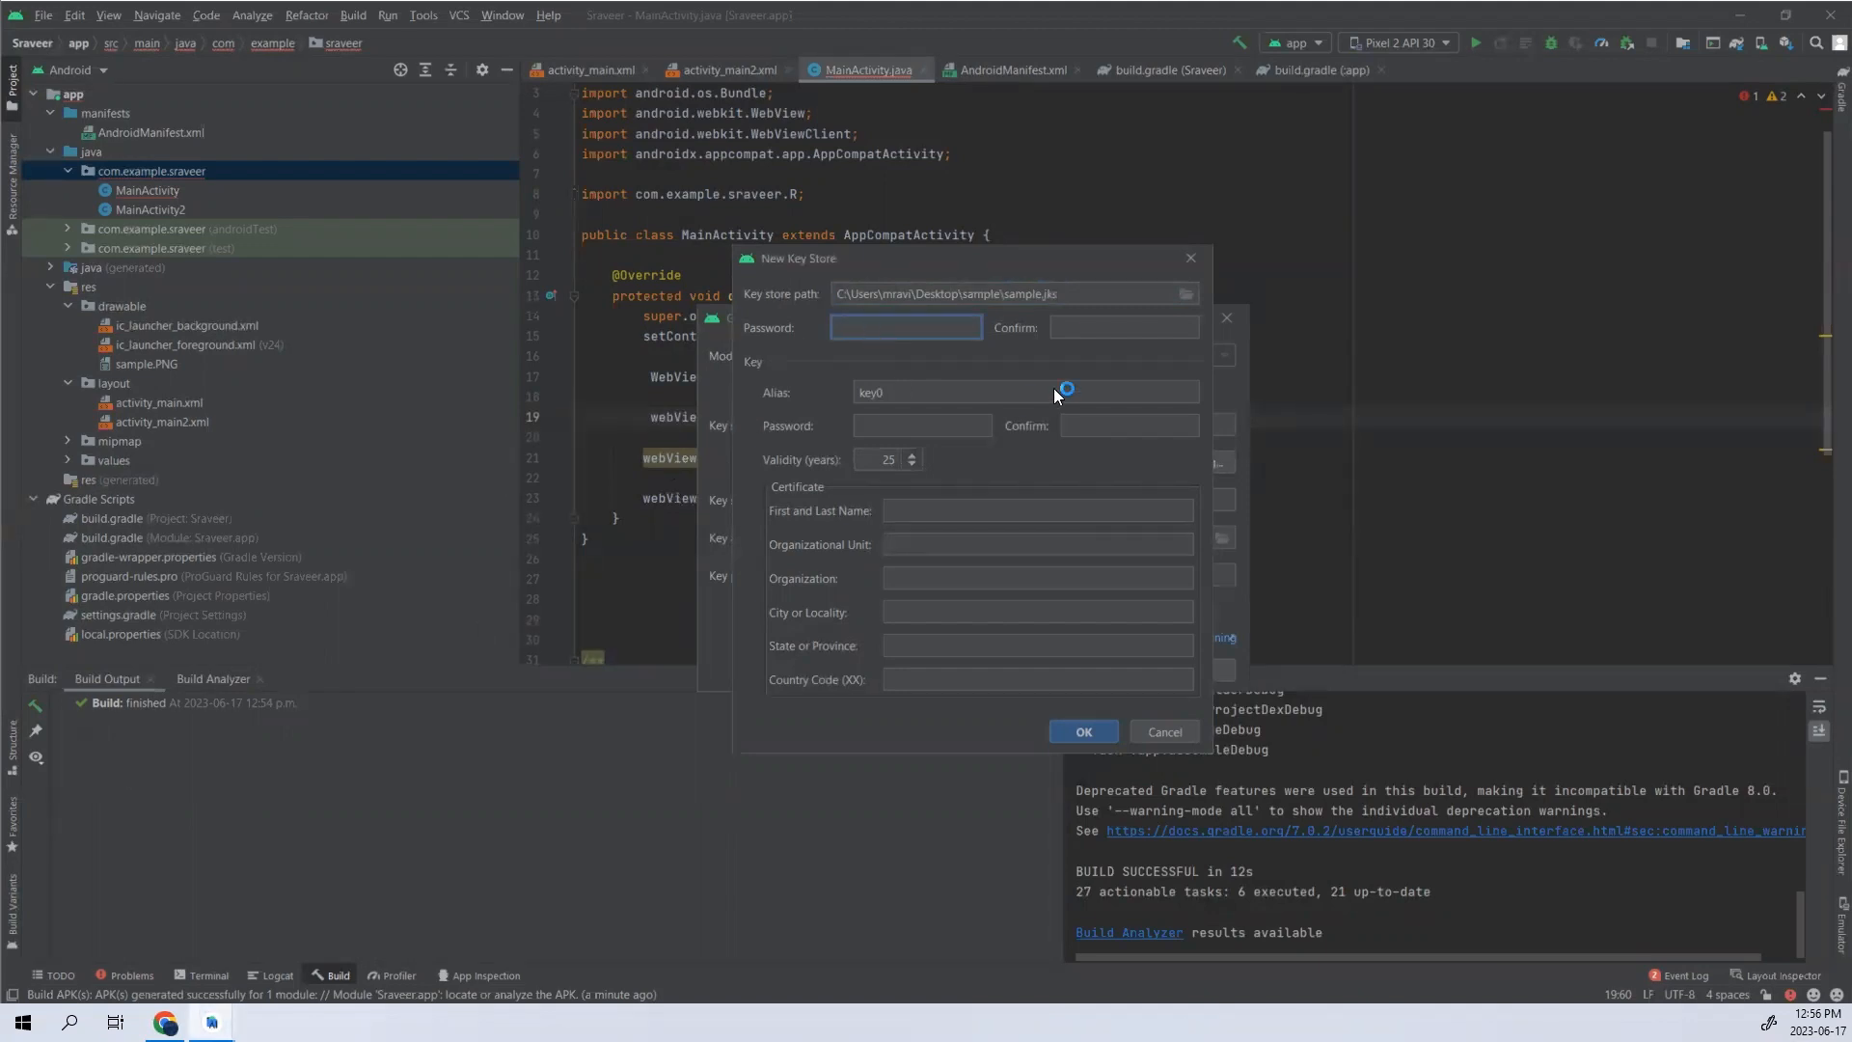
key("Tab")
type("•••••••••••")
left_click(909, 425)
type("•••••••••••")
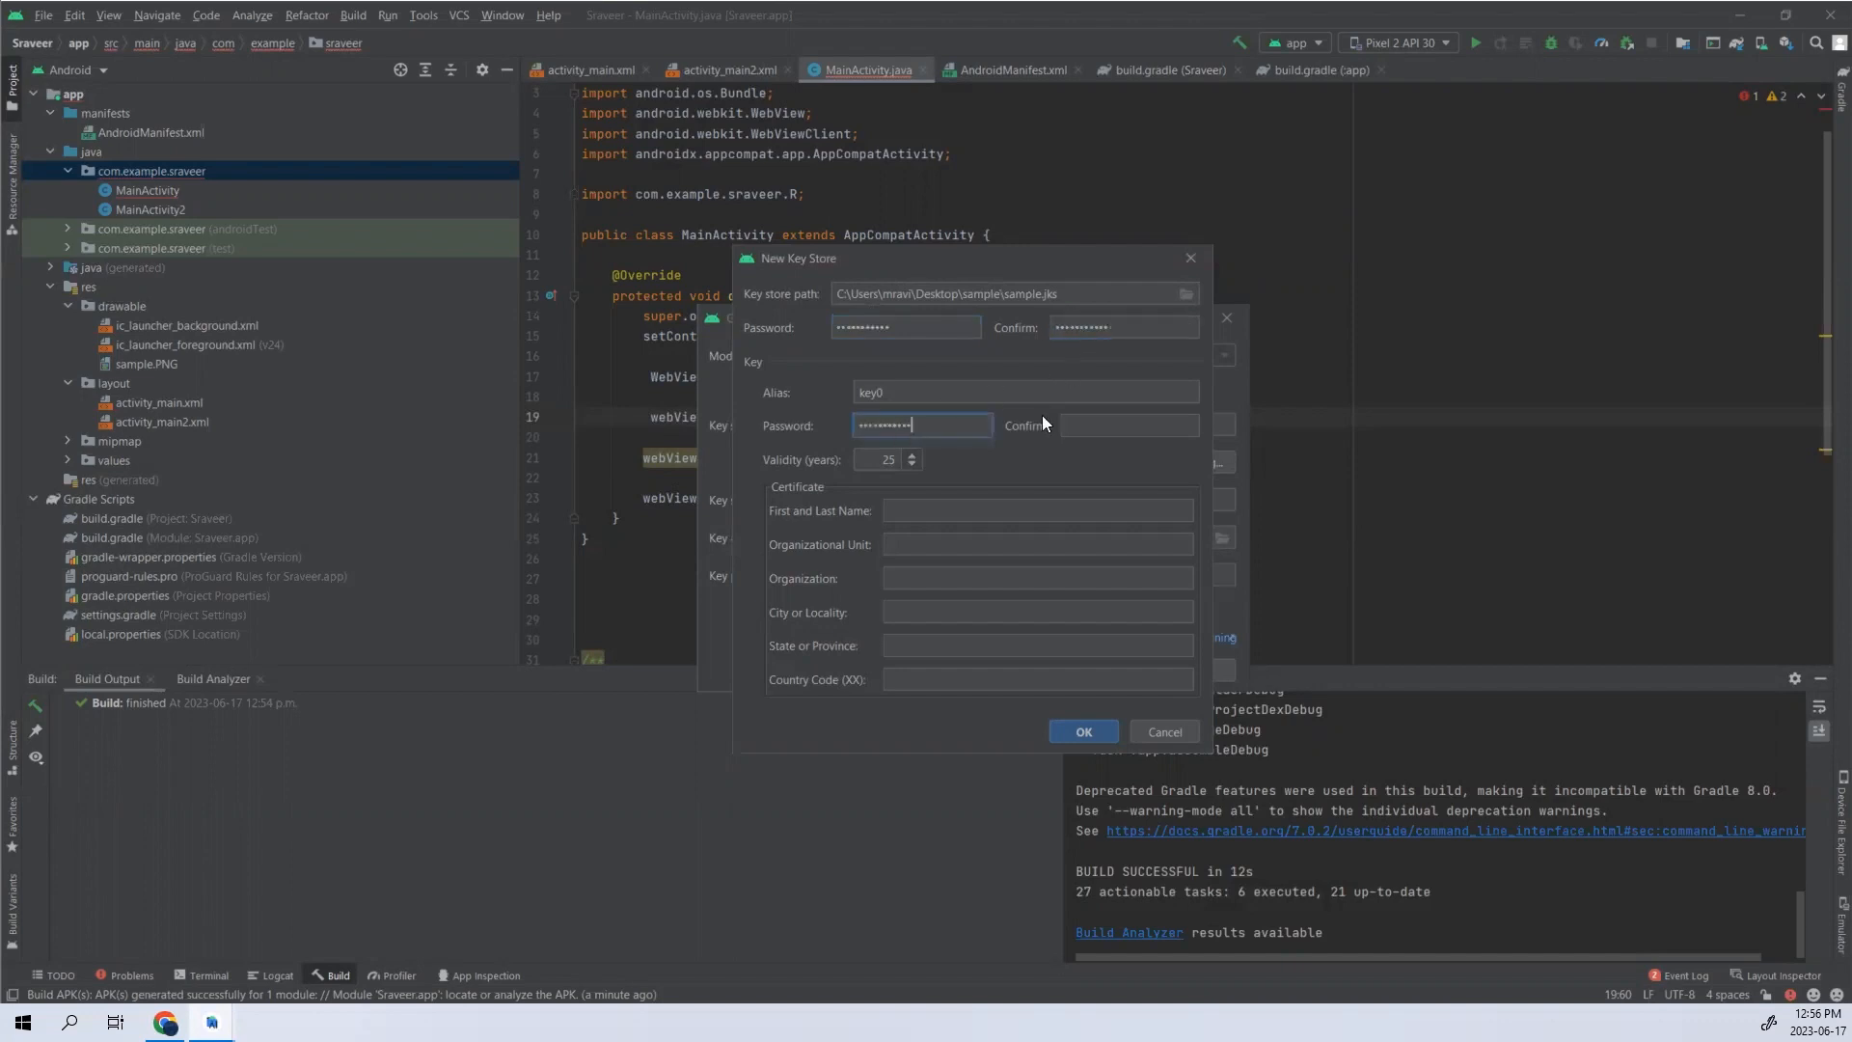
left_click(1108, 430)
type("•••••••••••")
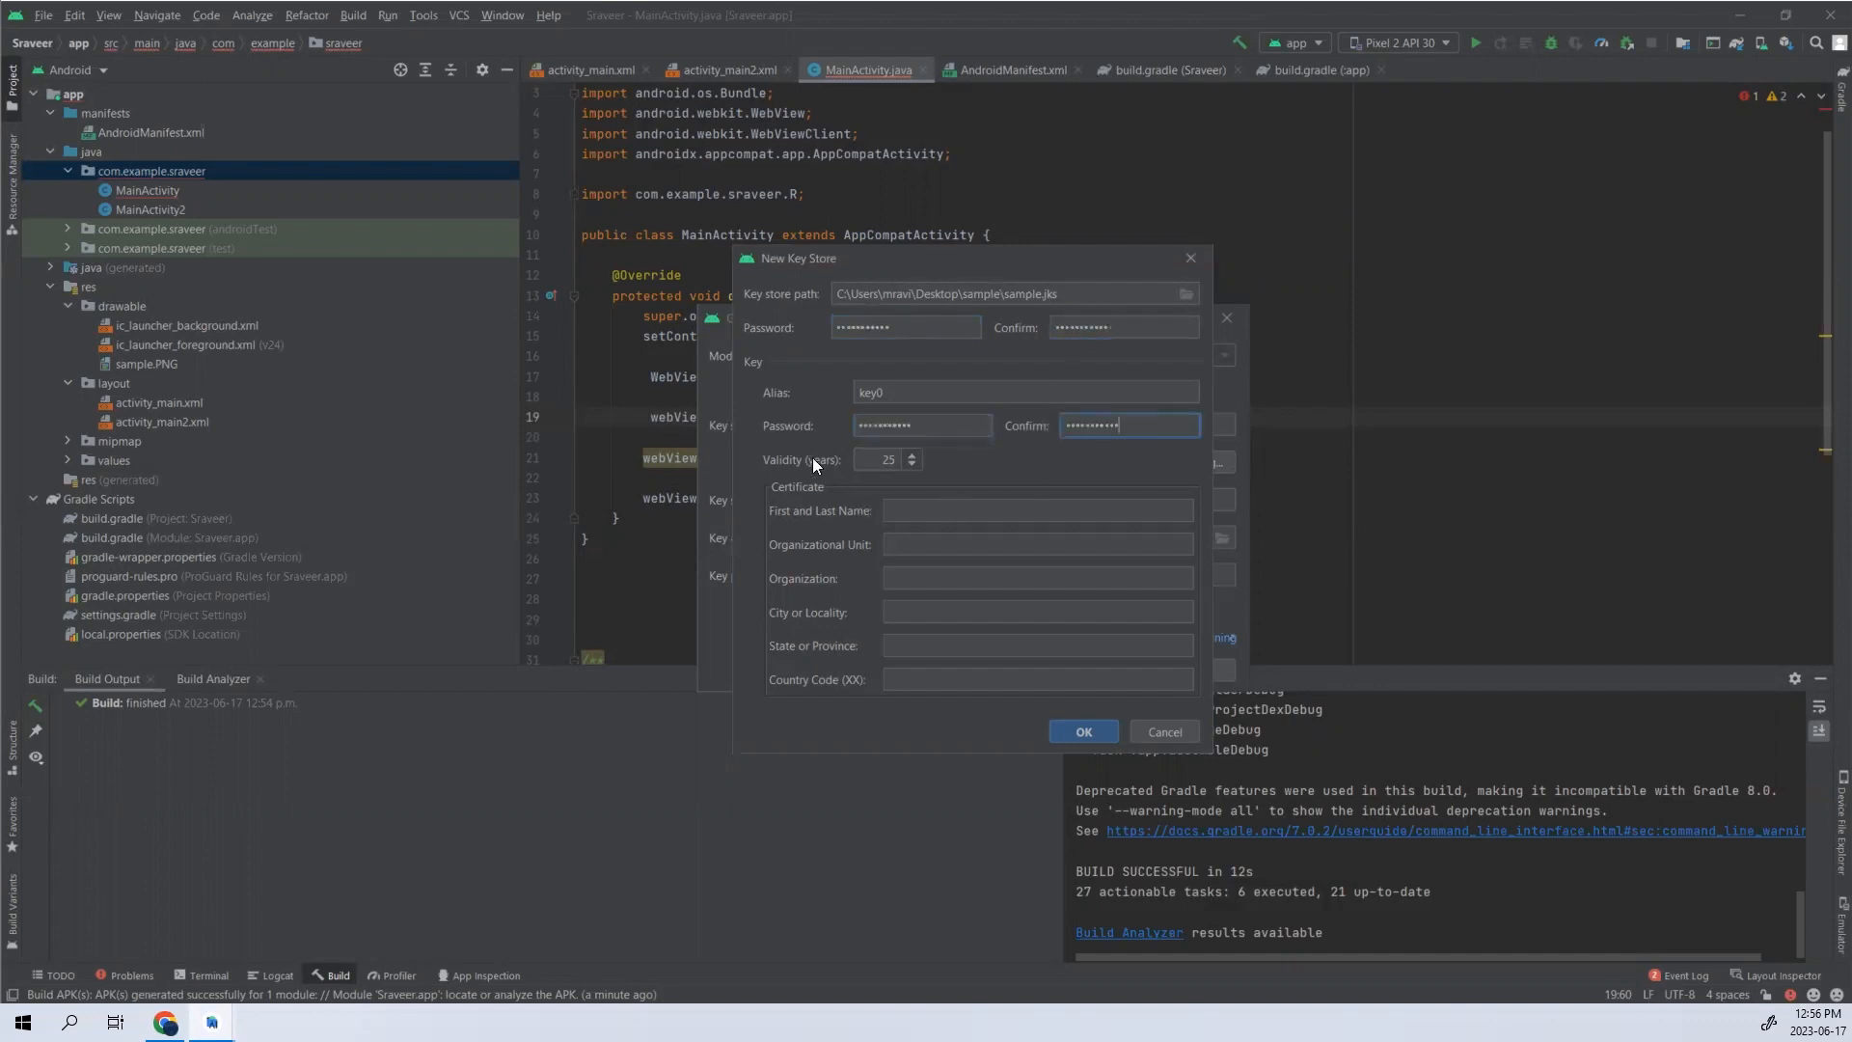
- Fill in the certificate's first and last name, and set both the organizational unit and organization to mrt
left_click(915, 511)
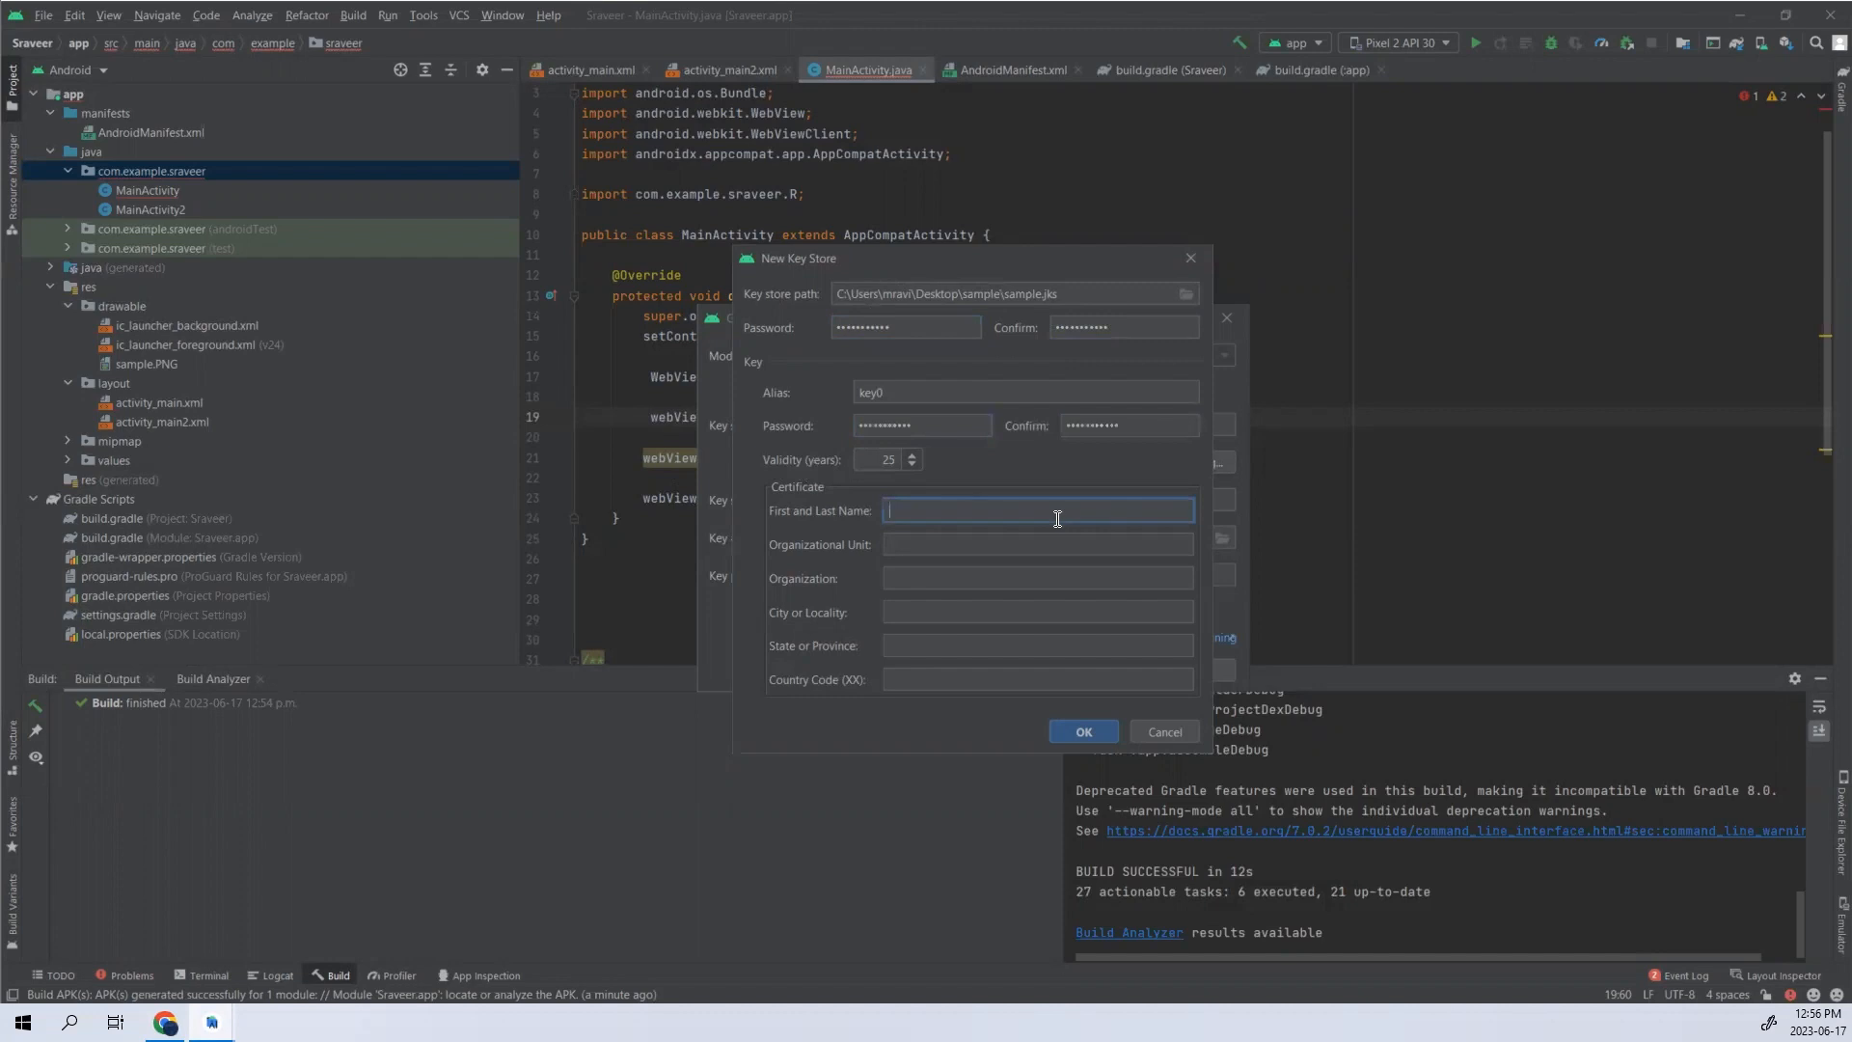
type("raviteja")
key("Tab")
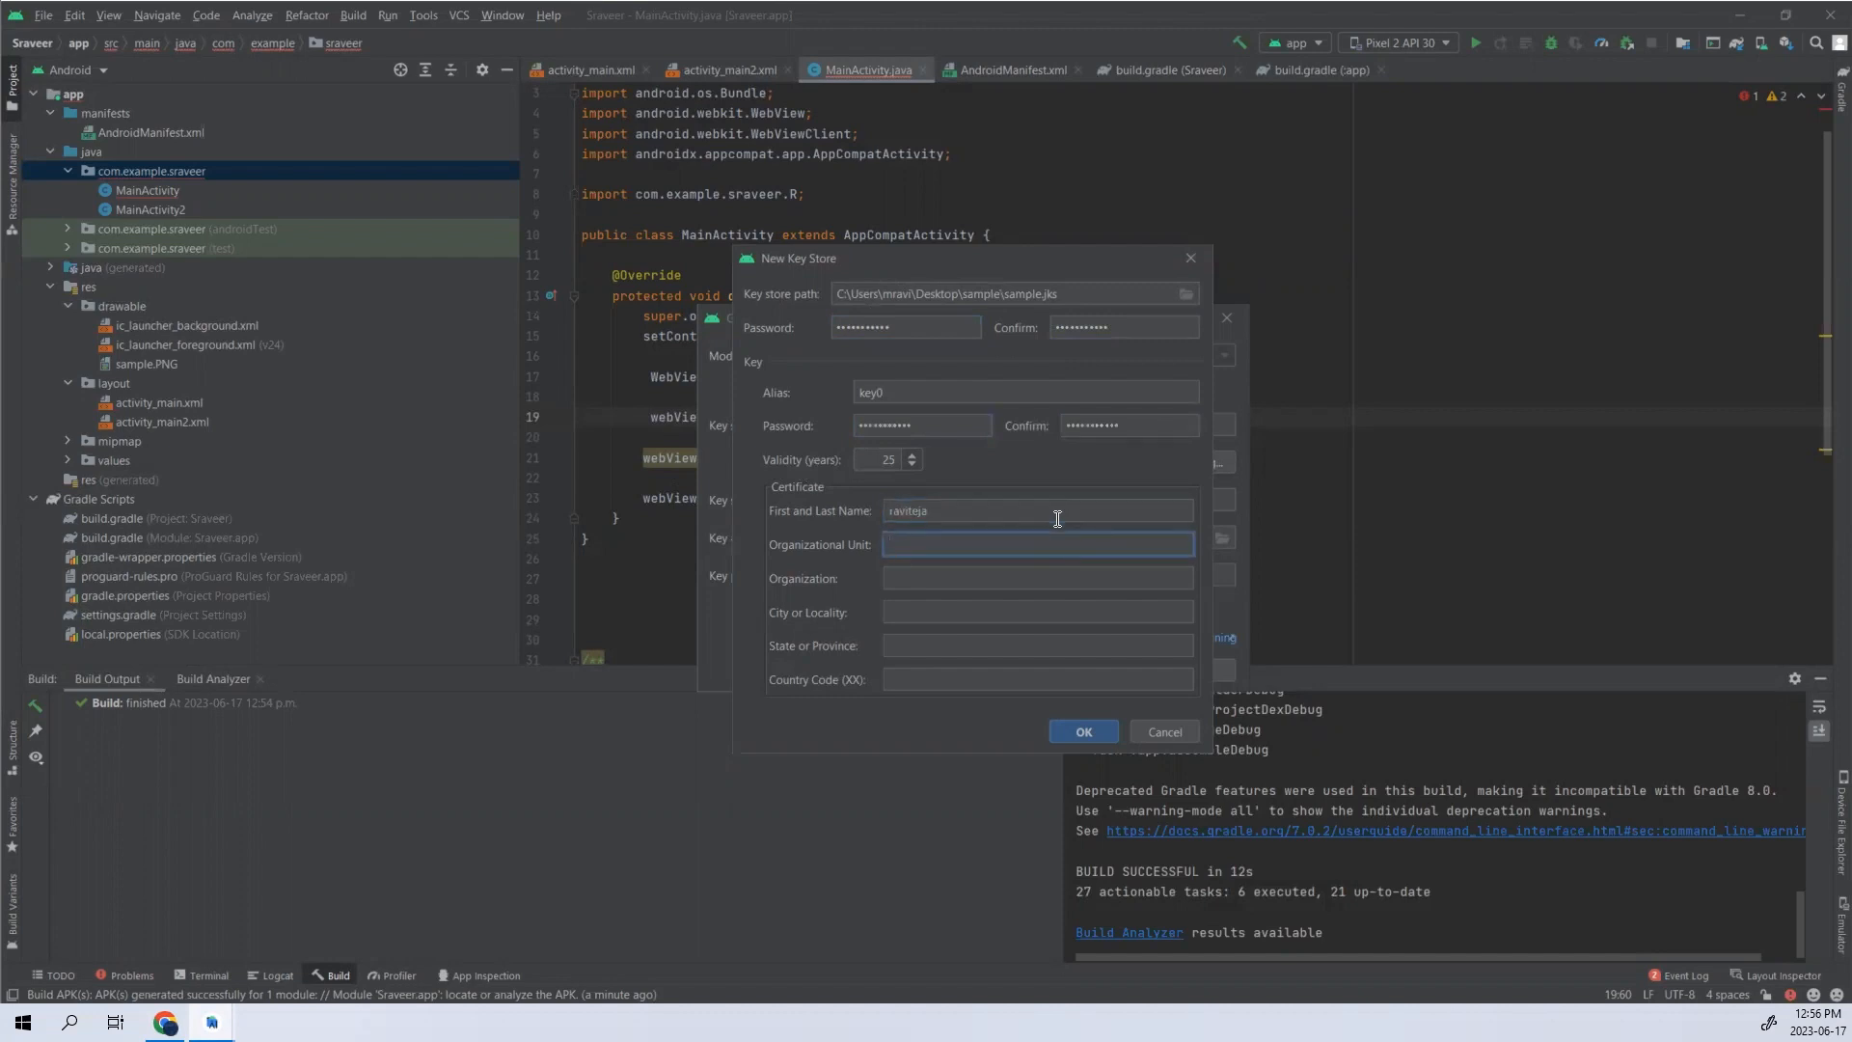
type("mrt")
key("Tab")
type("mrt")
key("Tab")
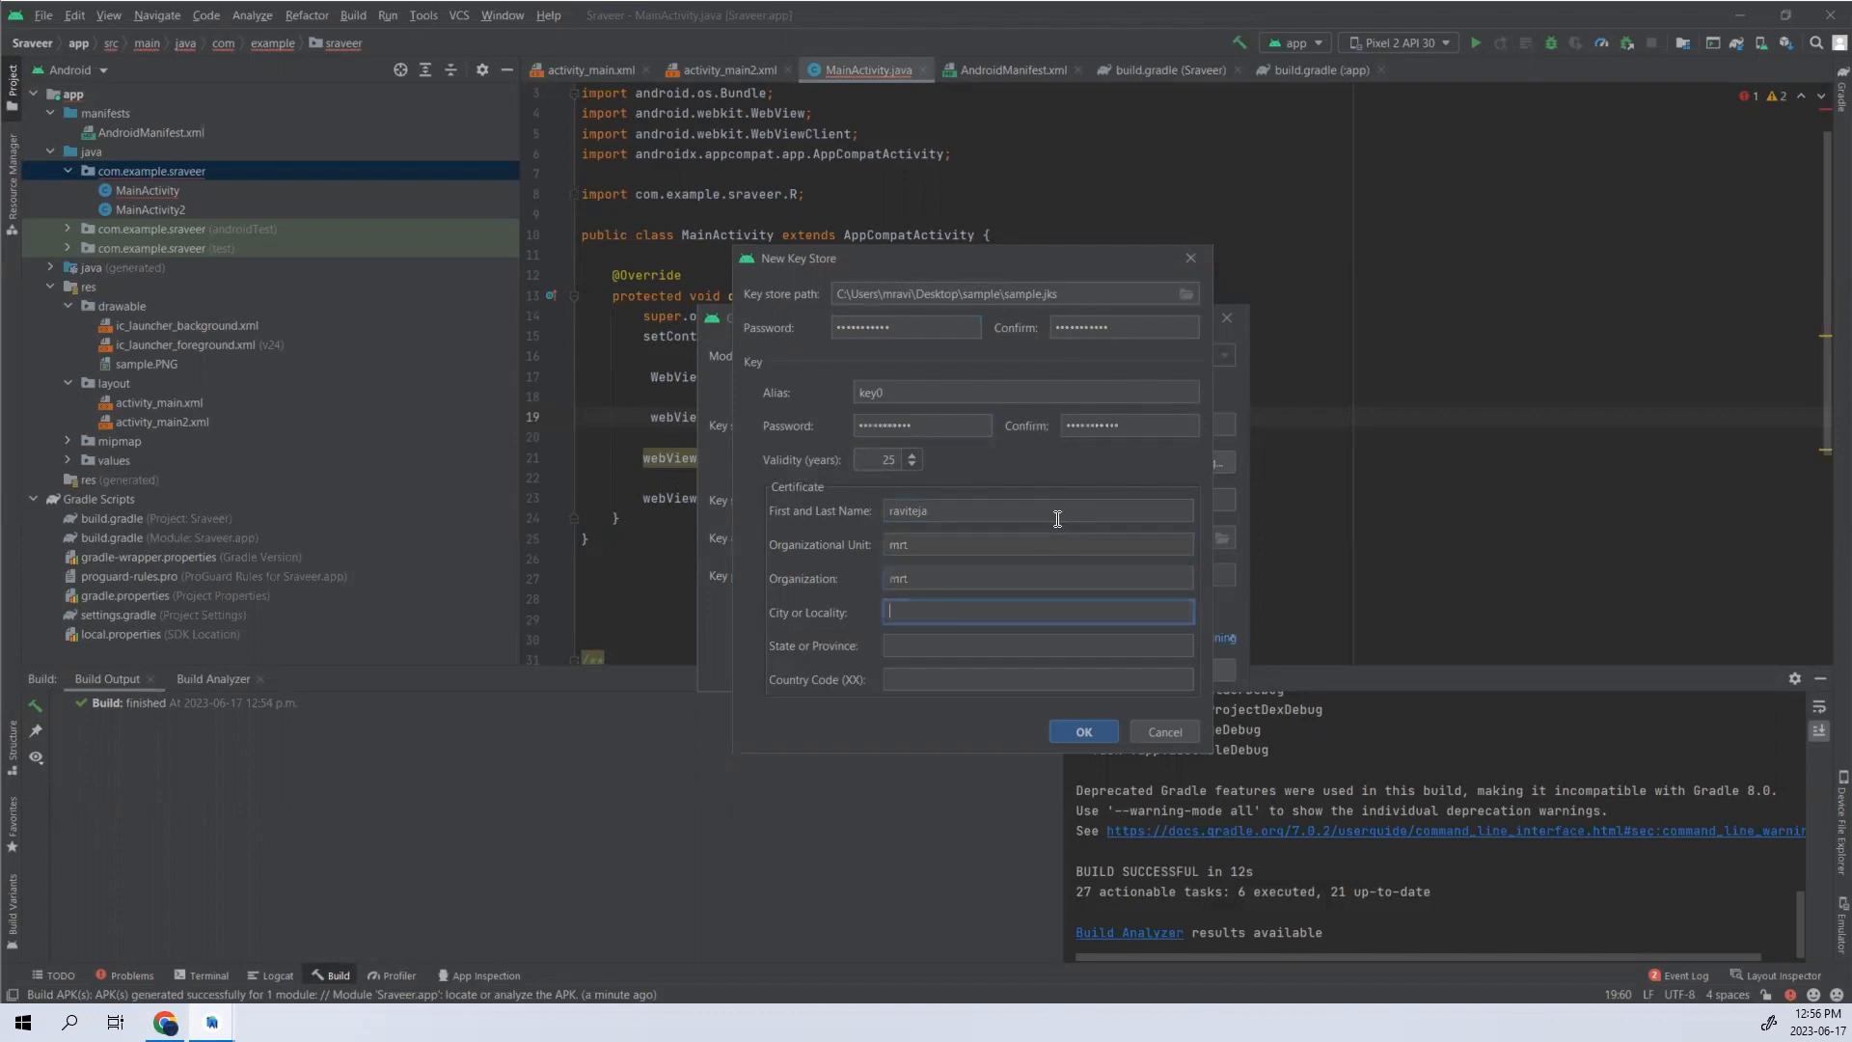
- Set the certificate's city to toronto, province to ON and country code to CA, and create the key store
type("toronto")
key("Tab")
type("ON")
key("Tab")
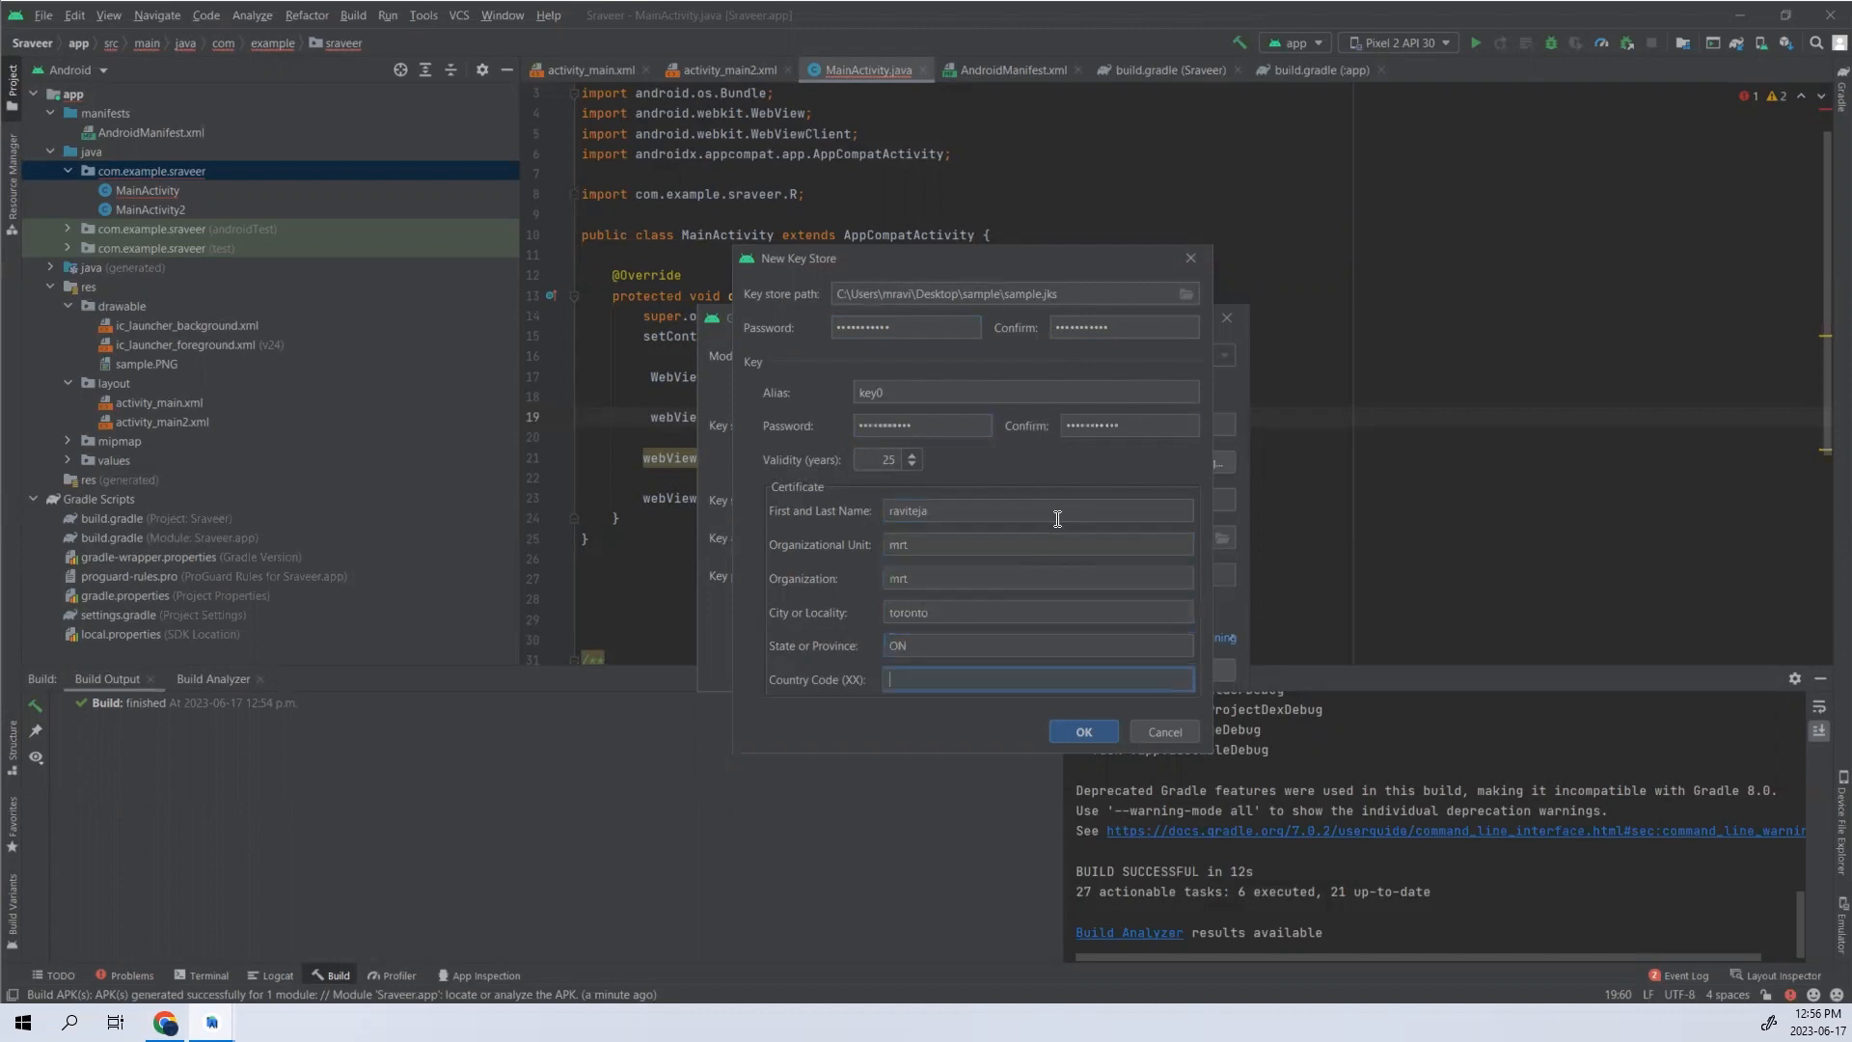
type("CA")
left_click(1085, 731)
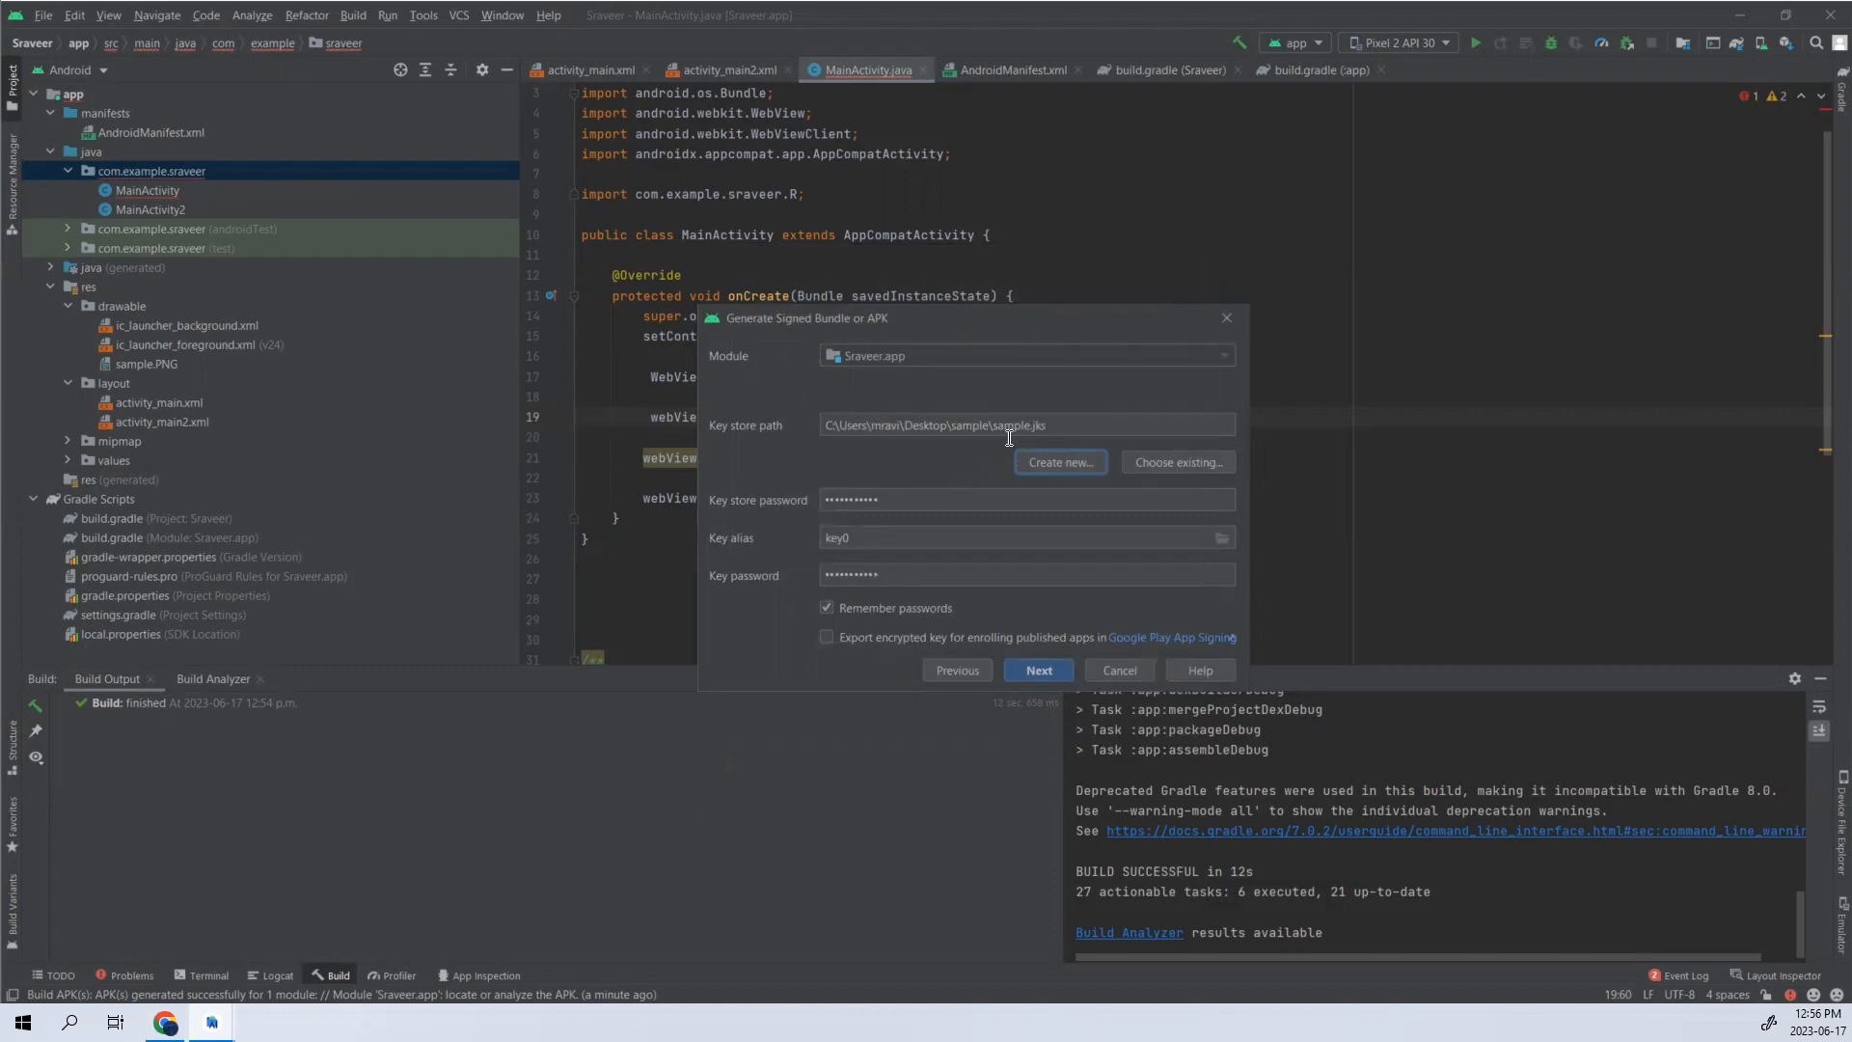
- Enable exporting the encrypted key for Google Play App Signing and generate the signed bundle with the release build variant
left_click(1059, 672)
left_click(827, 638)
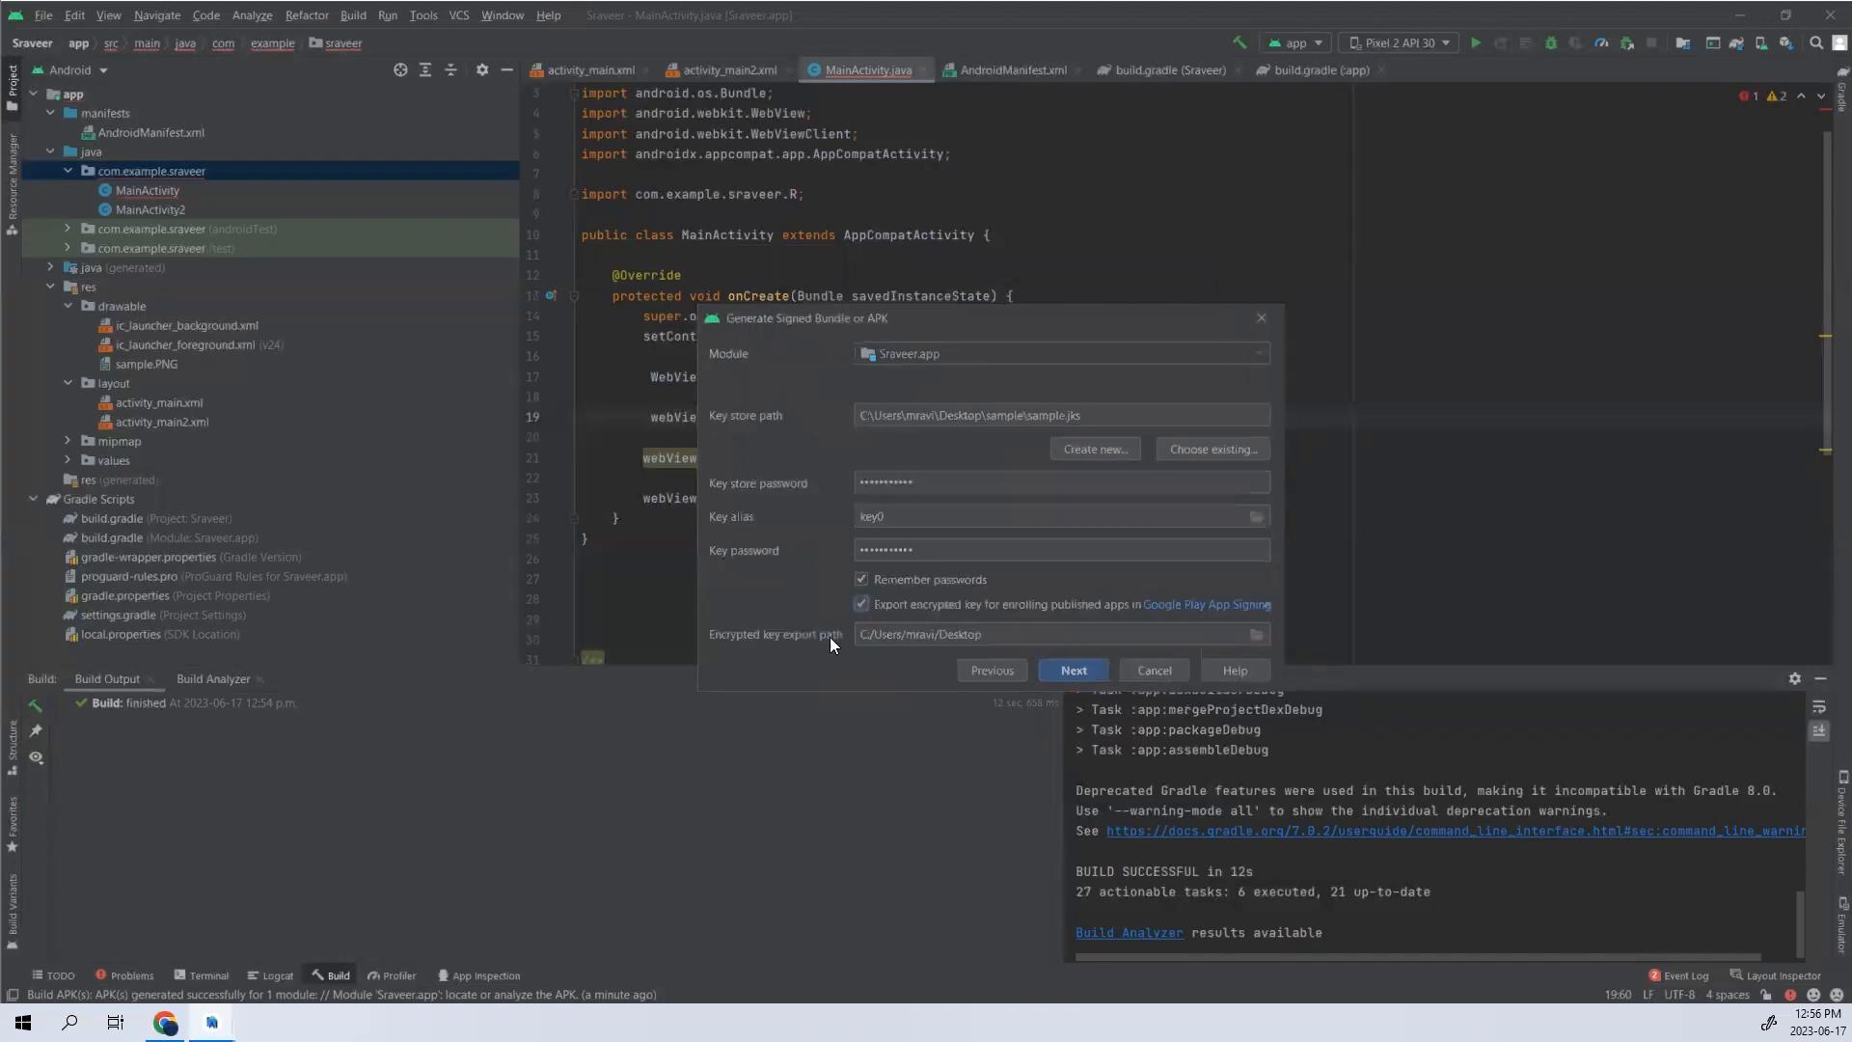
left_click(1055, 672)
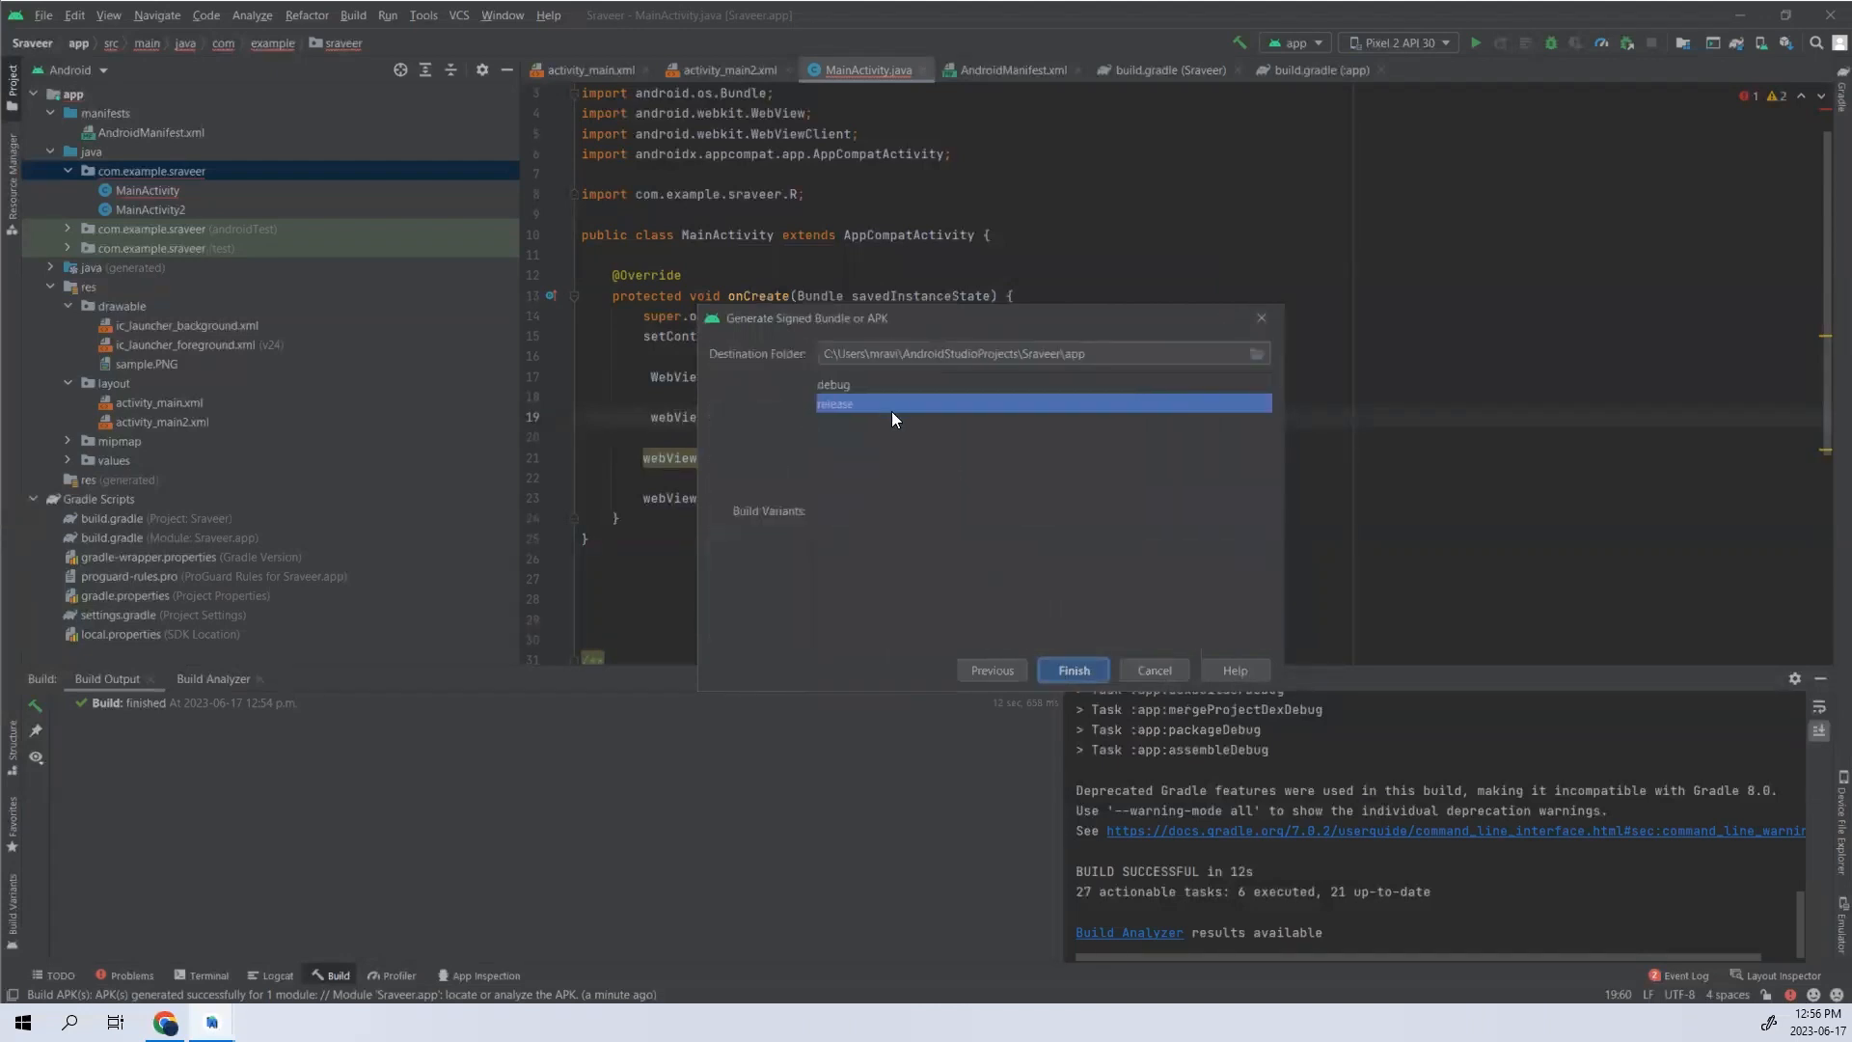
left_click(1072, 670)
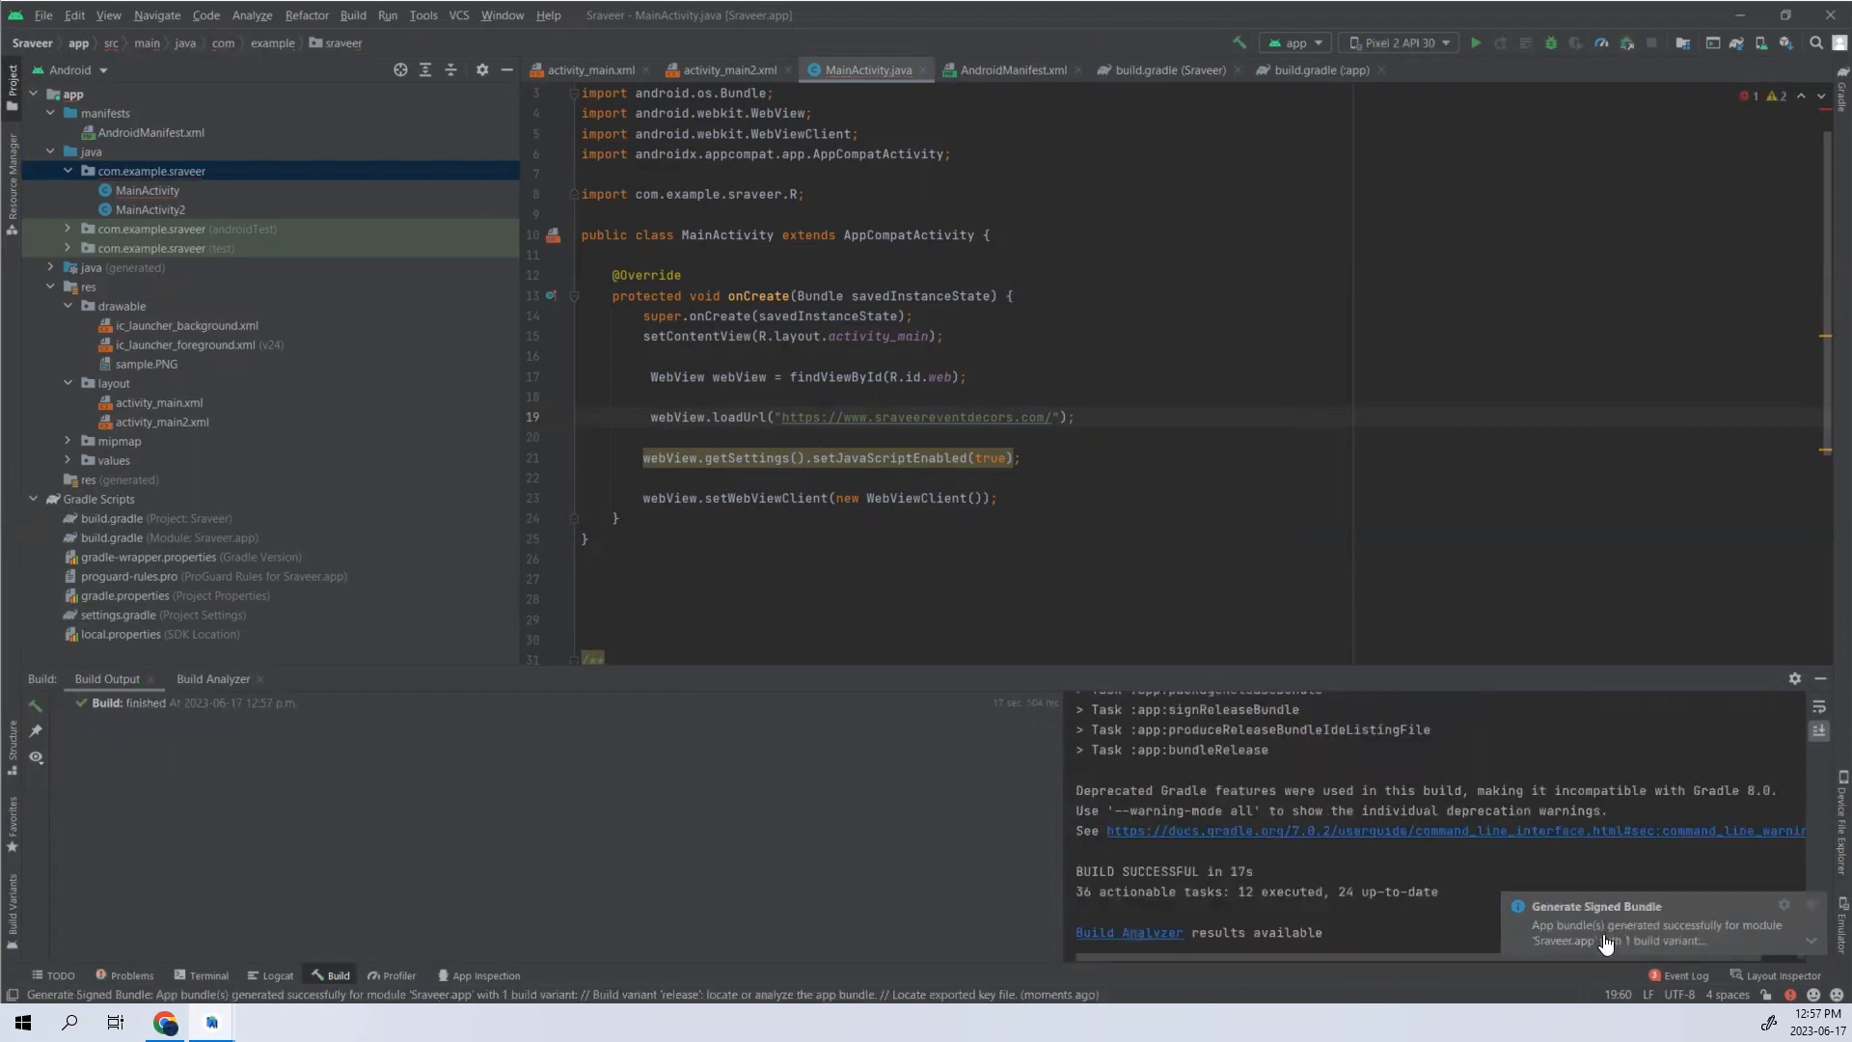
- Locate app-release.aab in the release output folder and upload it to the production release's app bundles in Play Console
mouse_move(1604, 941)
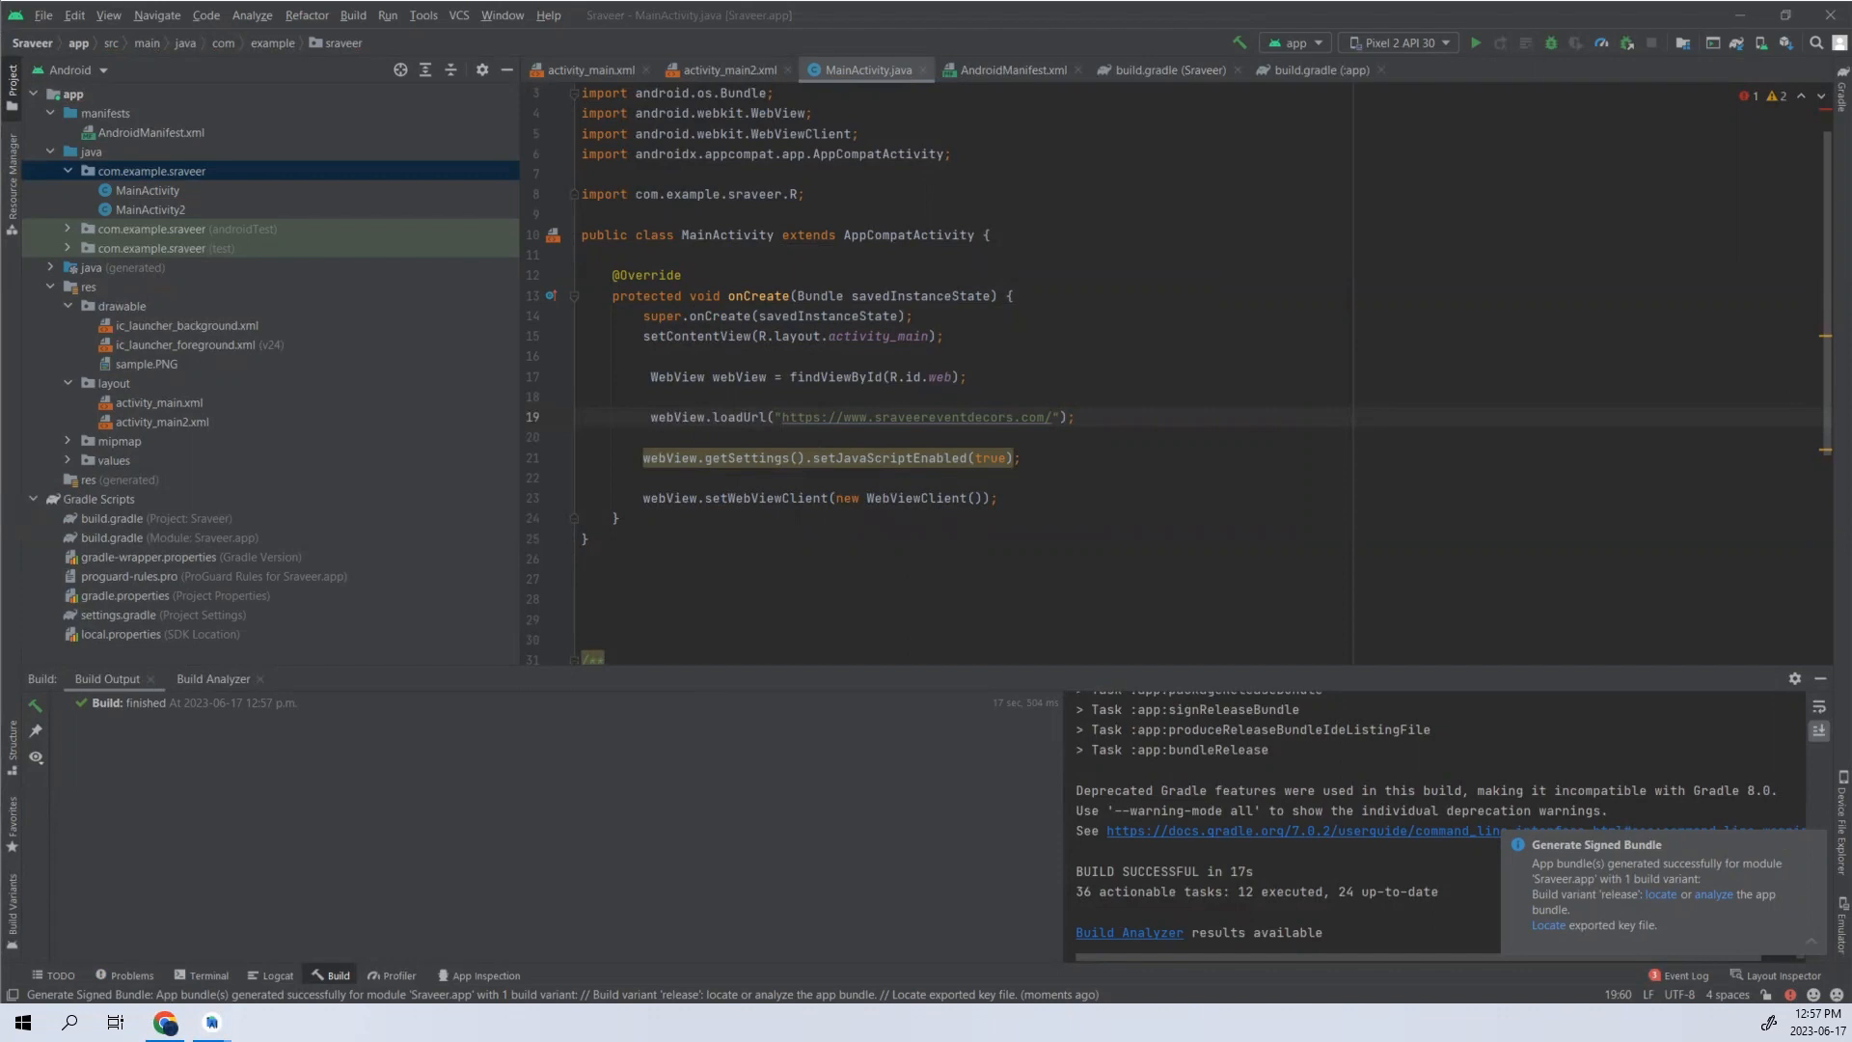
left_click(851, 446)
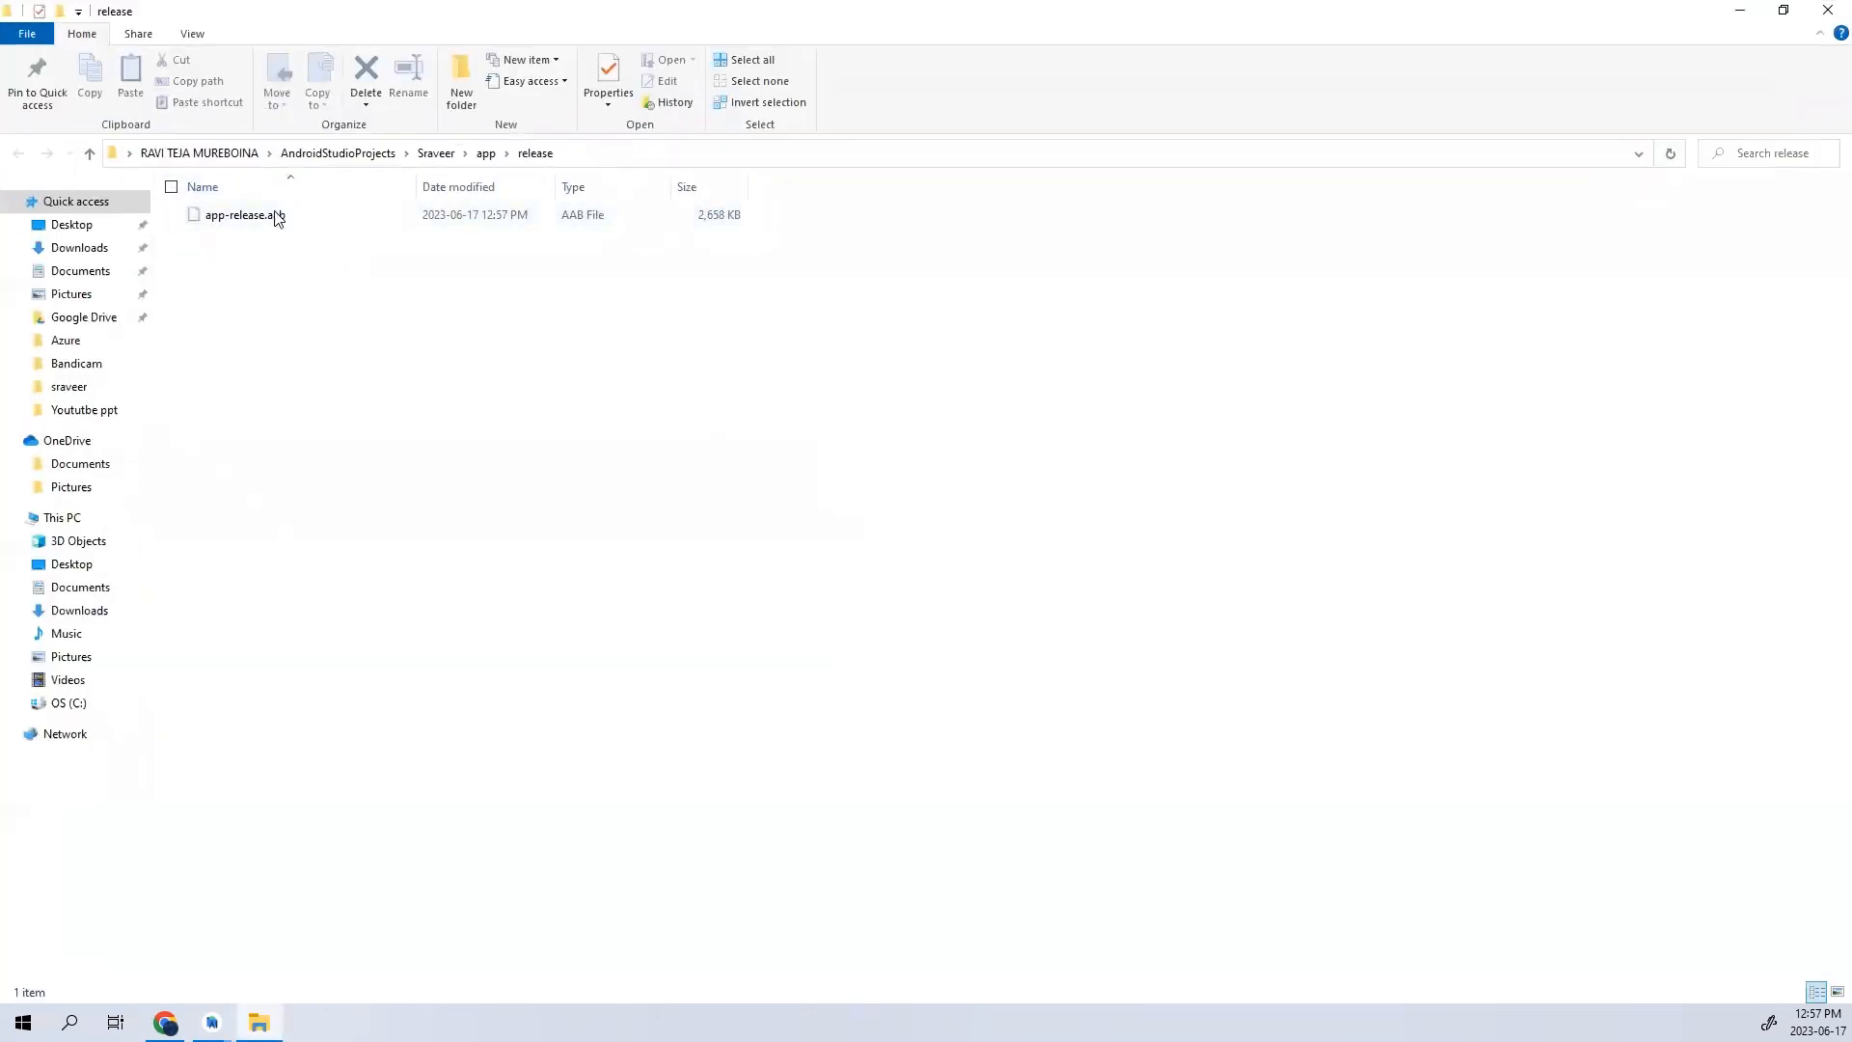
left_click(165, 1023)
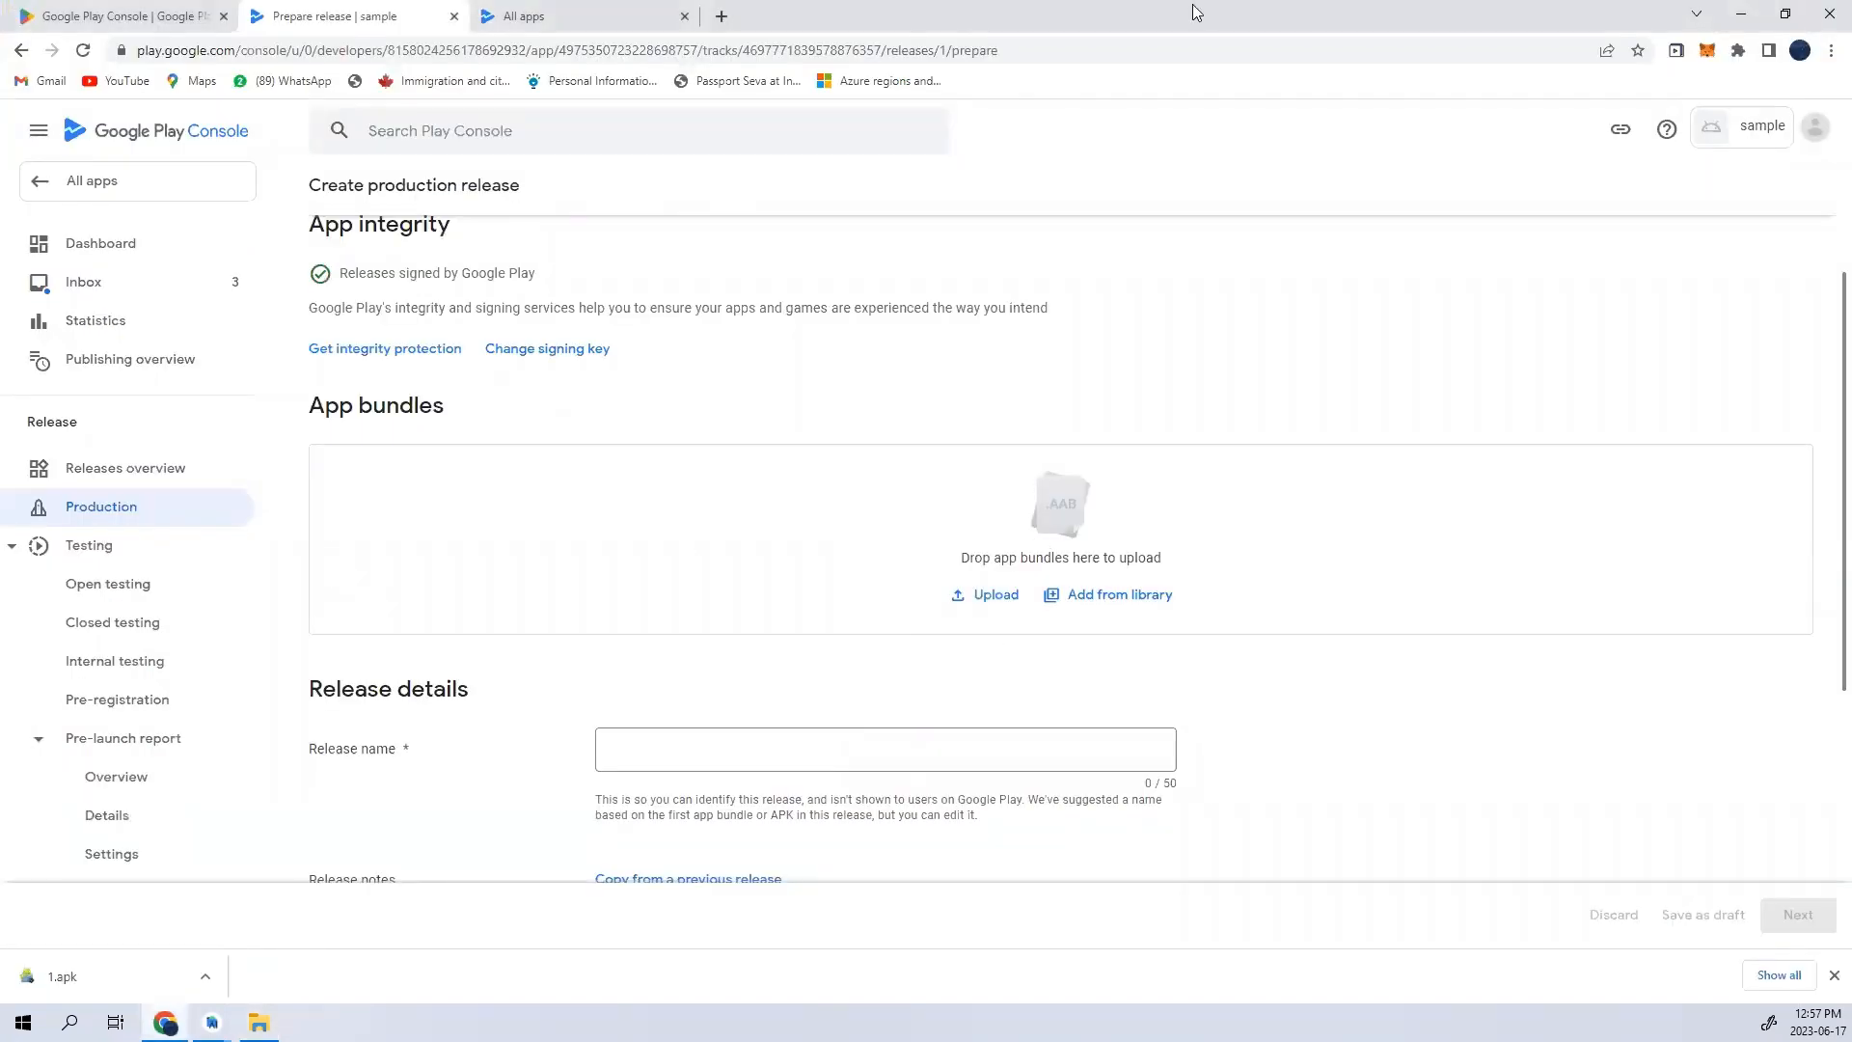
left_click_drag(1194, 5, 1372, 61)
left_click_drag(970, 4, 540, 121)
left_click(536, 206)
left_click_drag(537, 207, 1414, 608)
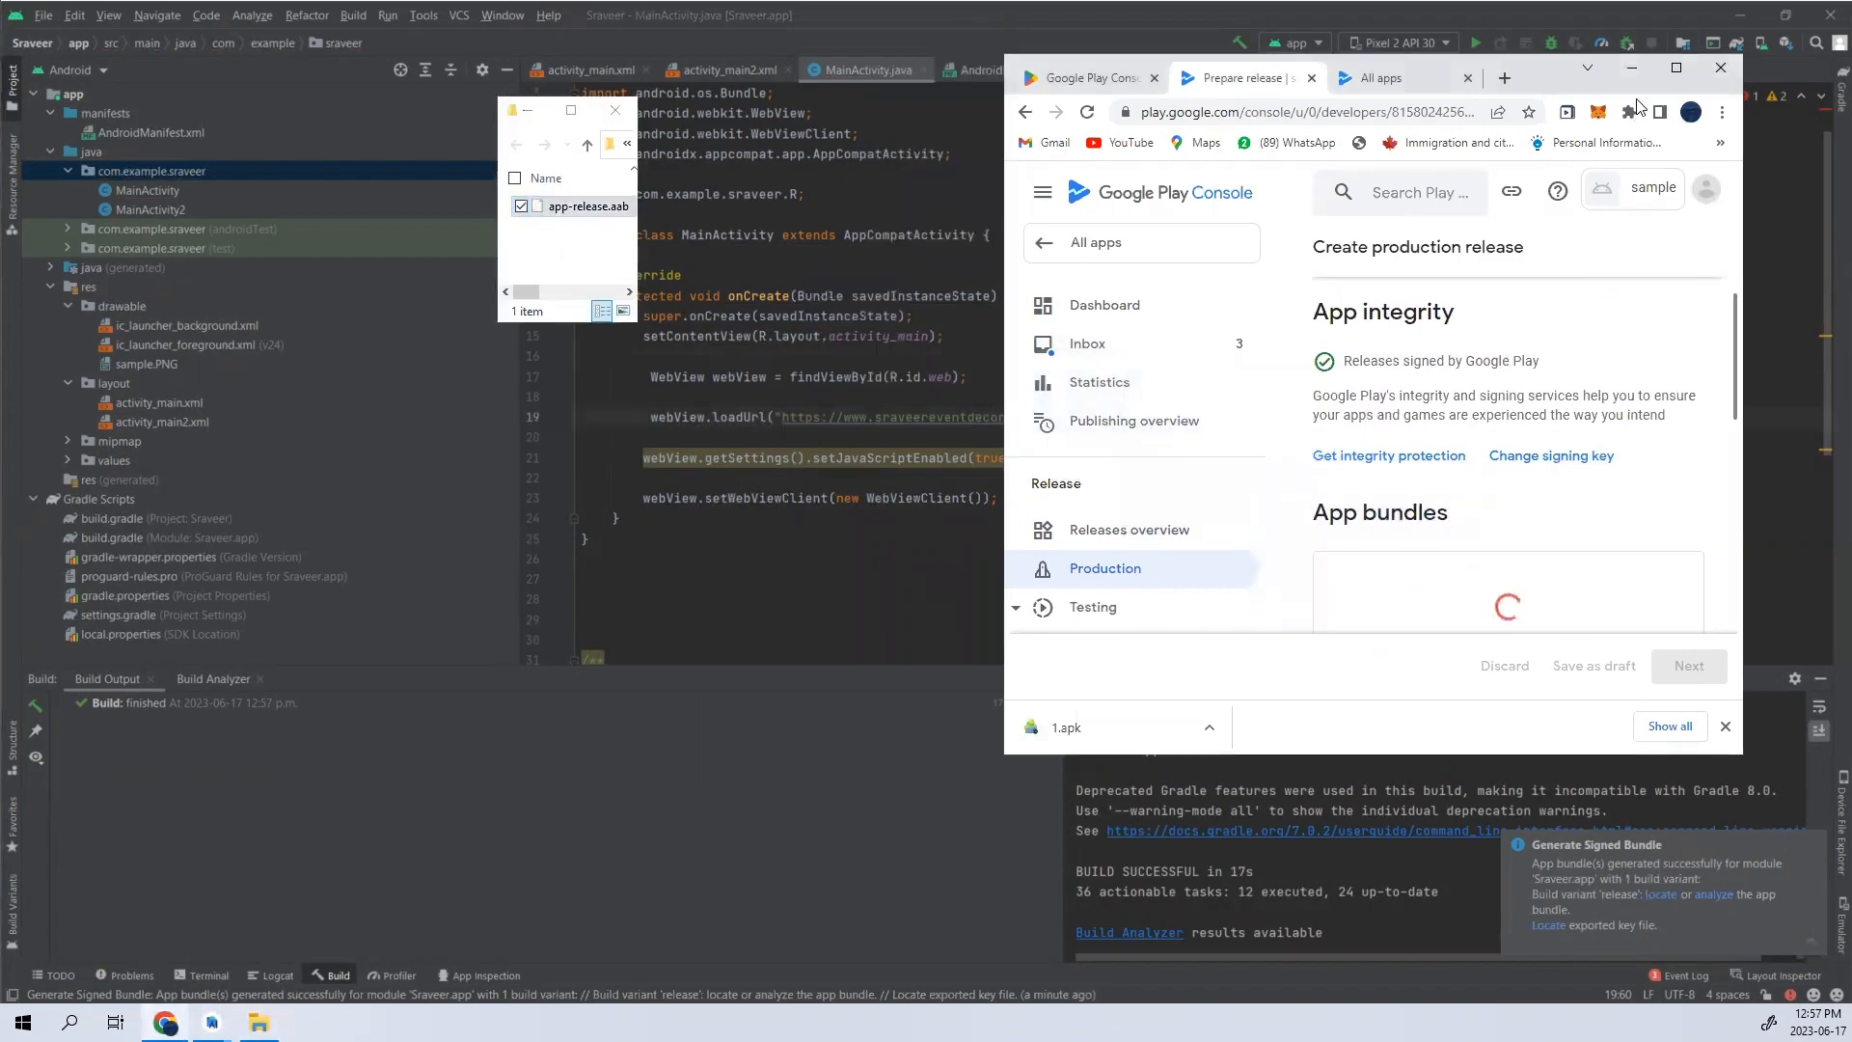
left_click(1675, 67)
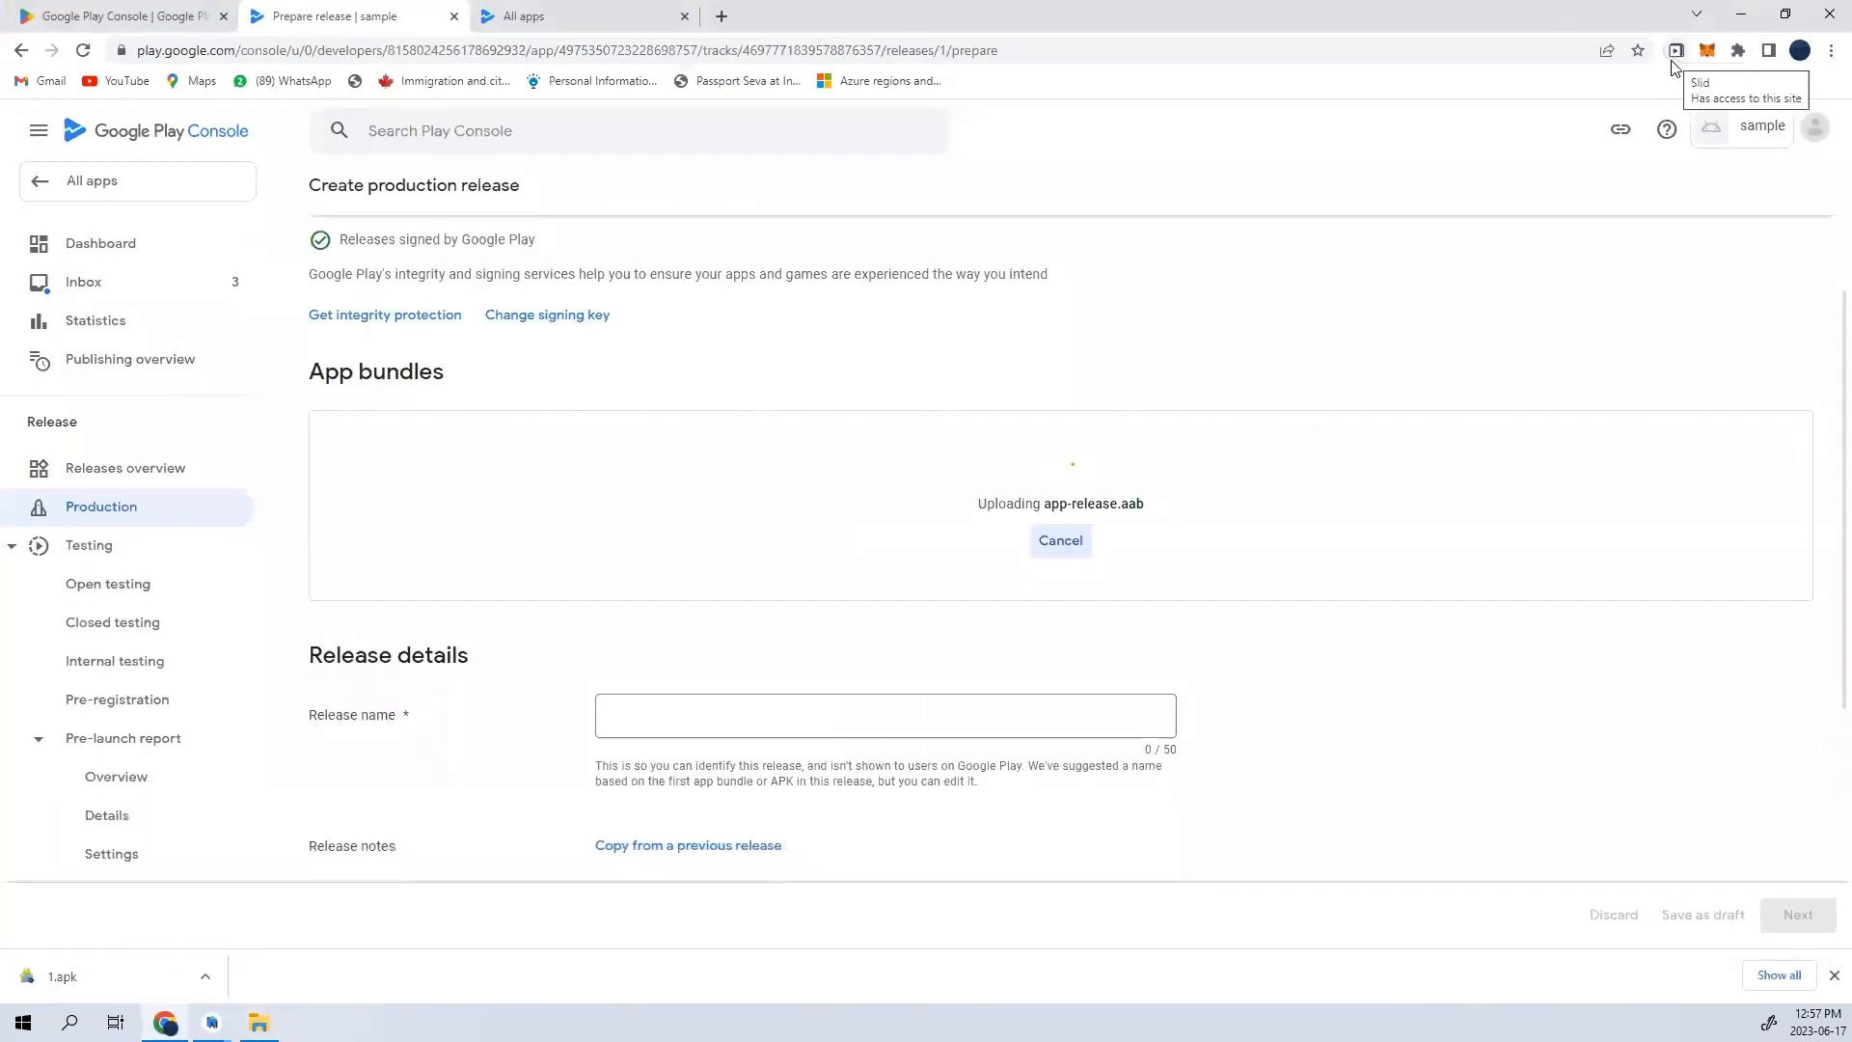
- Examine the release name and release notes fields, and the message under the uploaded app-release.aab bundle
scroll(967, 496, "down", 3)
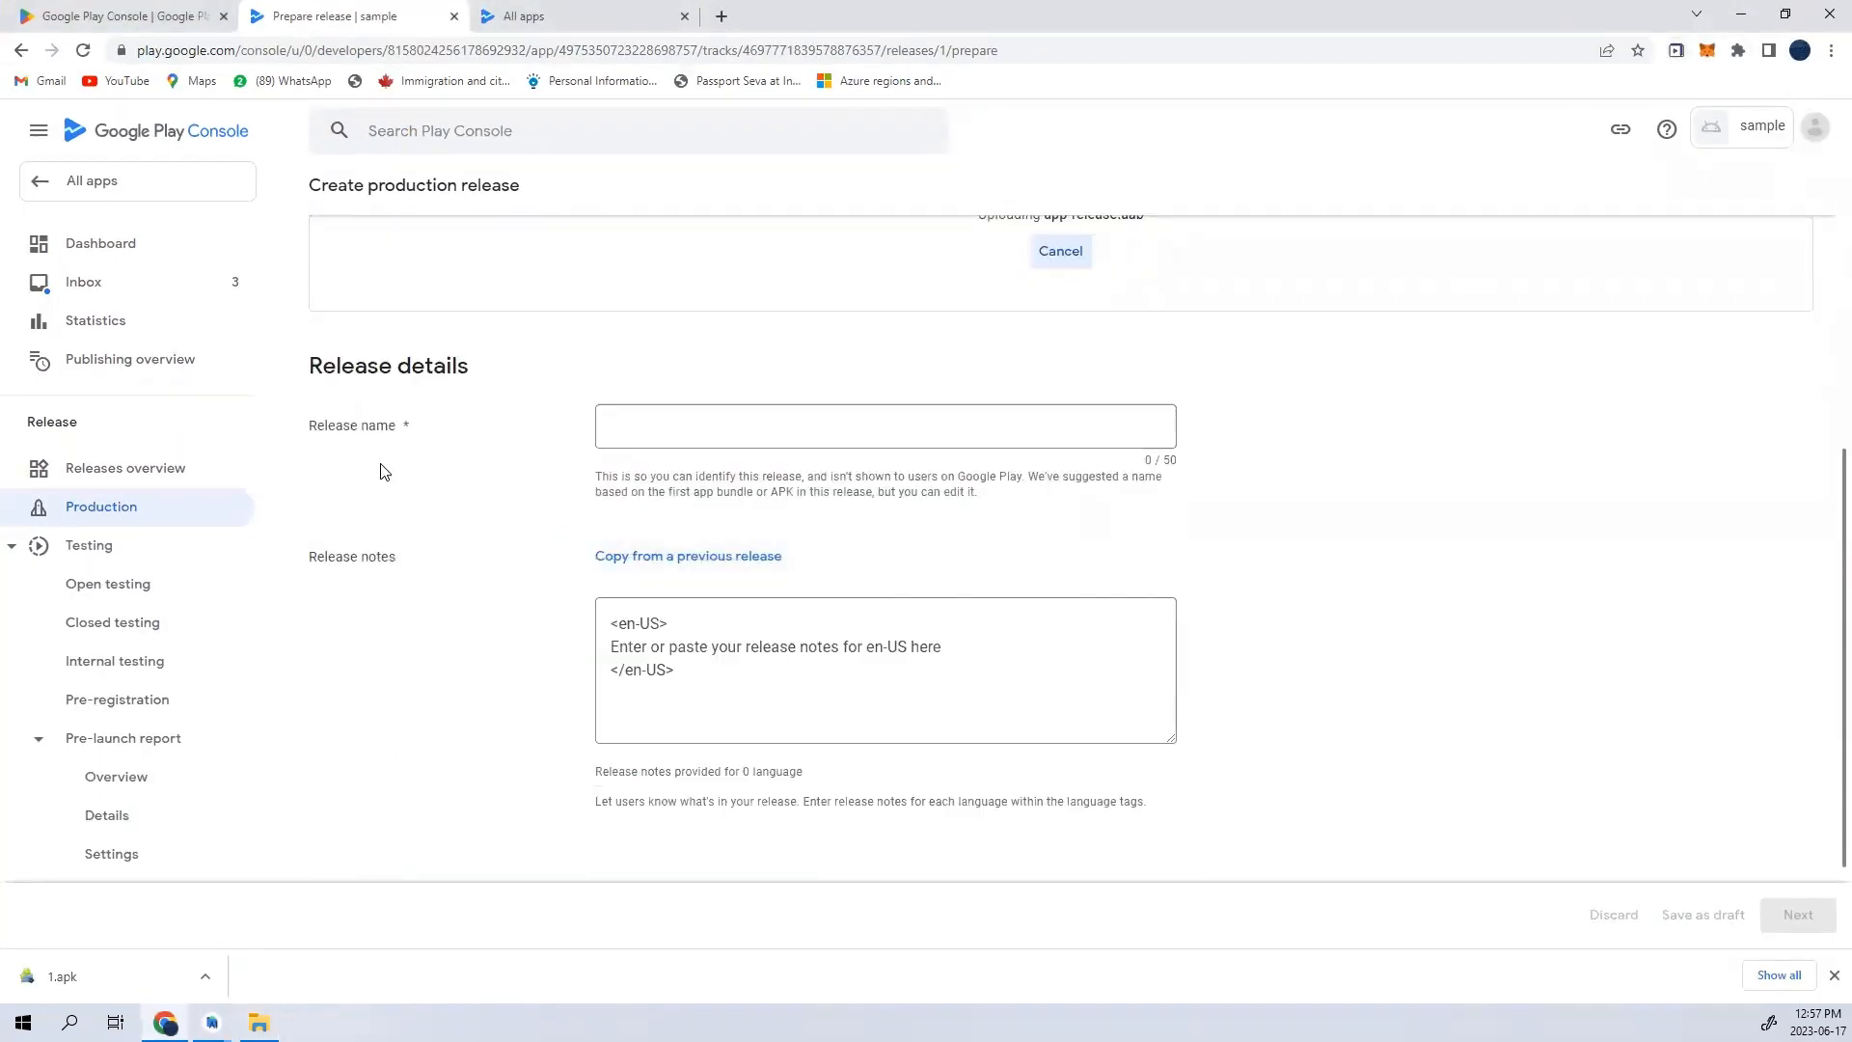
left_click_drag(322, 428, 469, 434)
left_click_drag(367, 559, 399, 559)
scroll(784, 696, "down", 2)
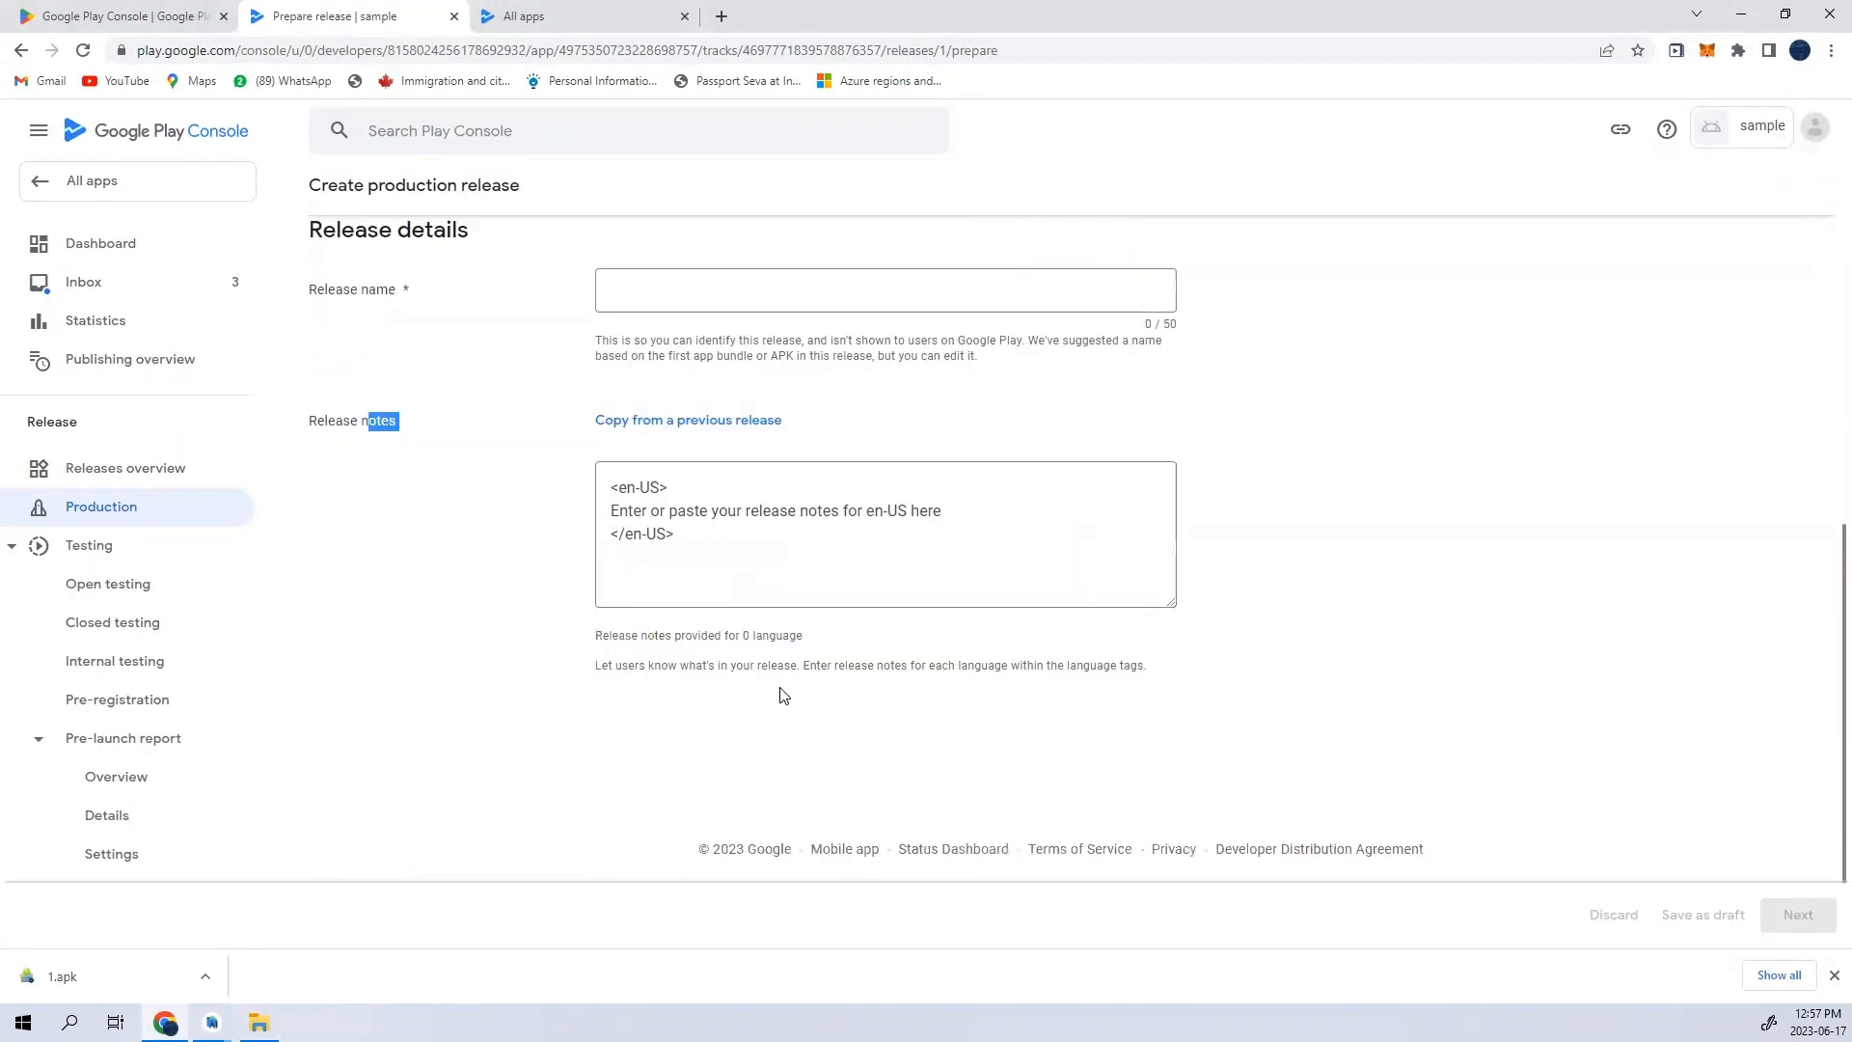
scroll(784, 696, "up", 7)
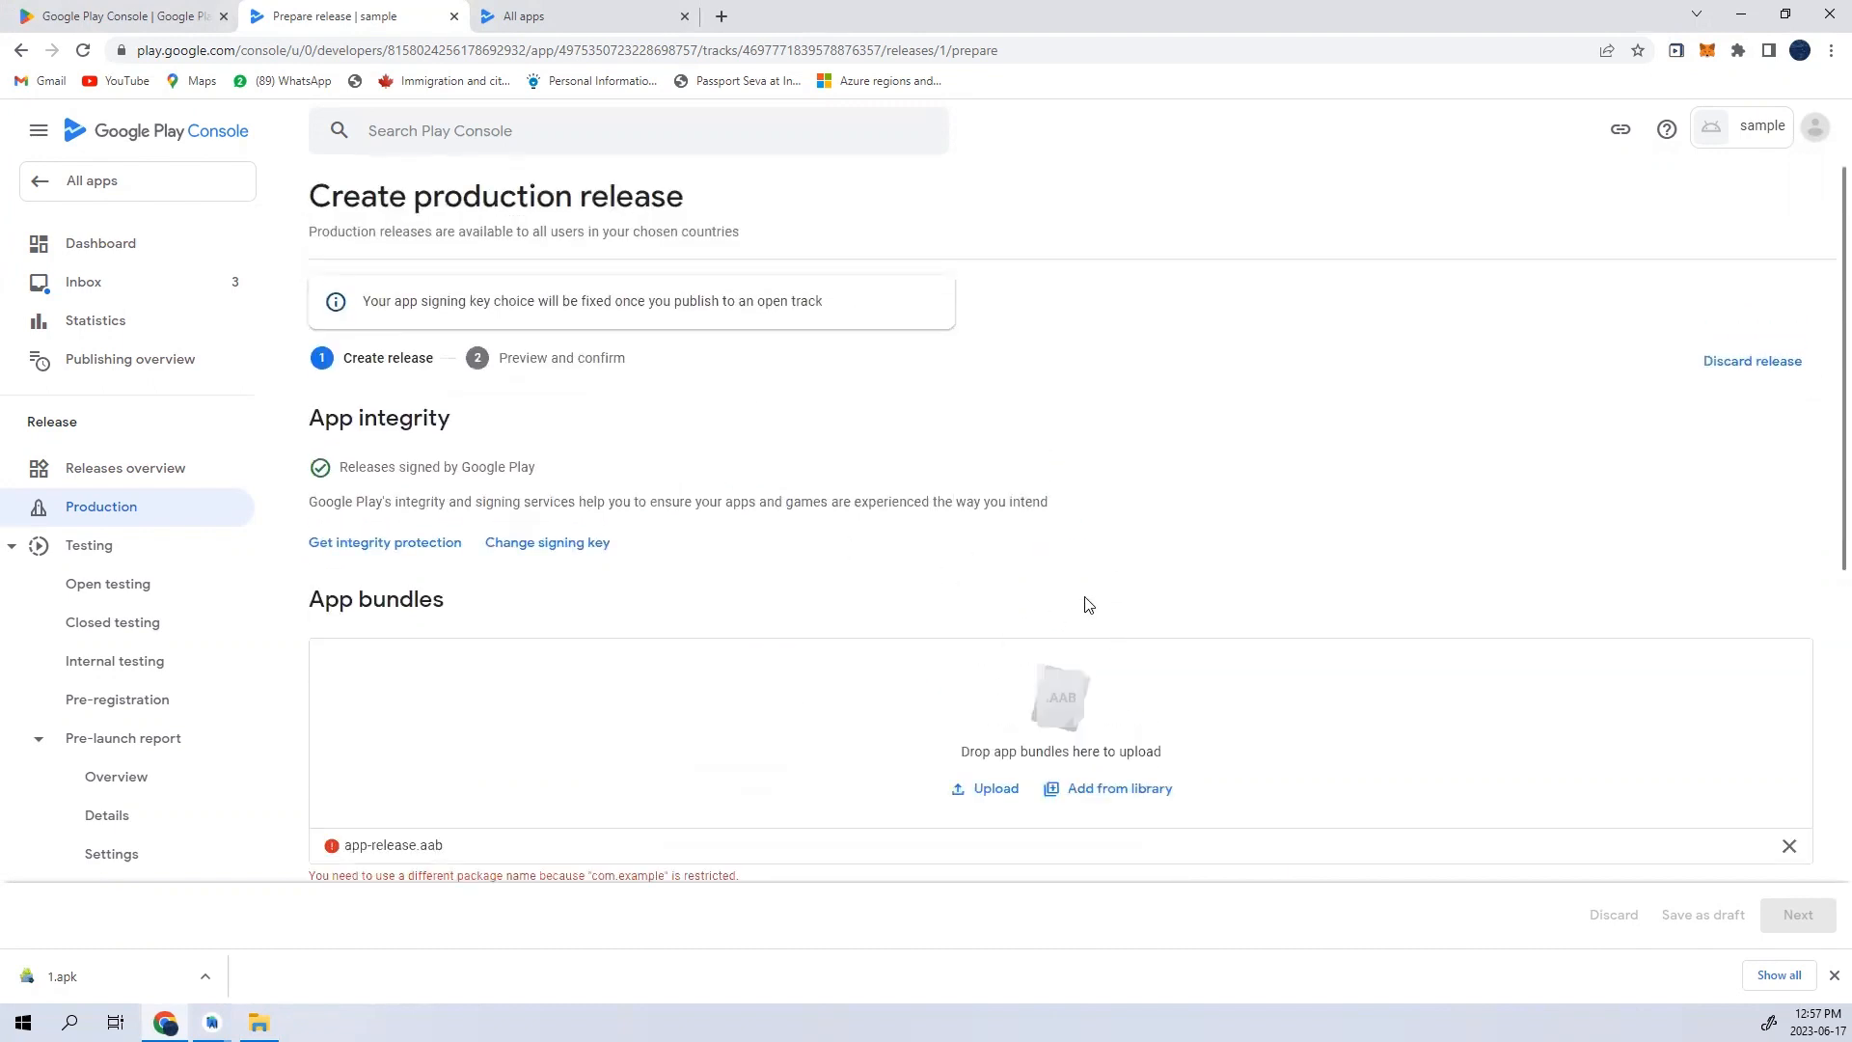
scroll(1084, 604, "down", 2)
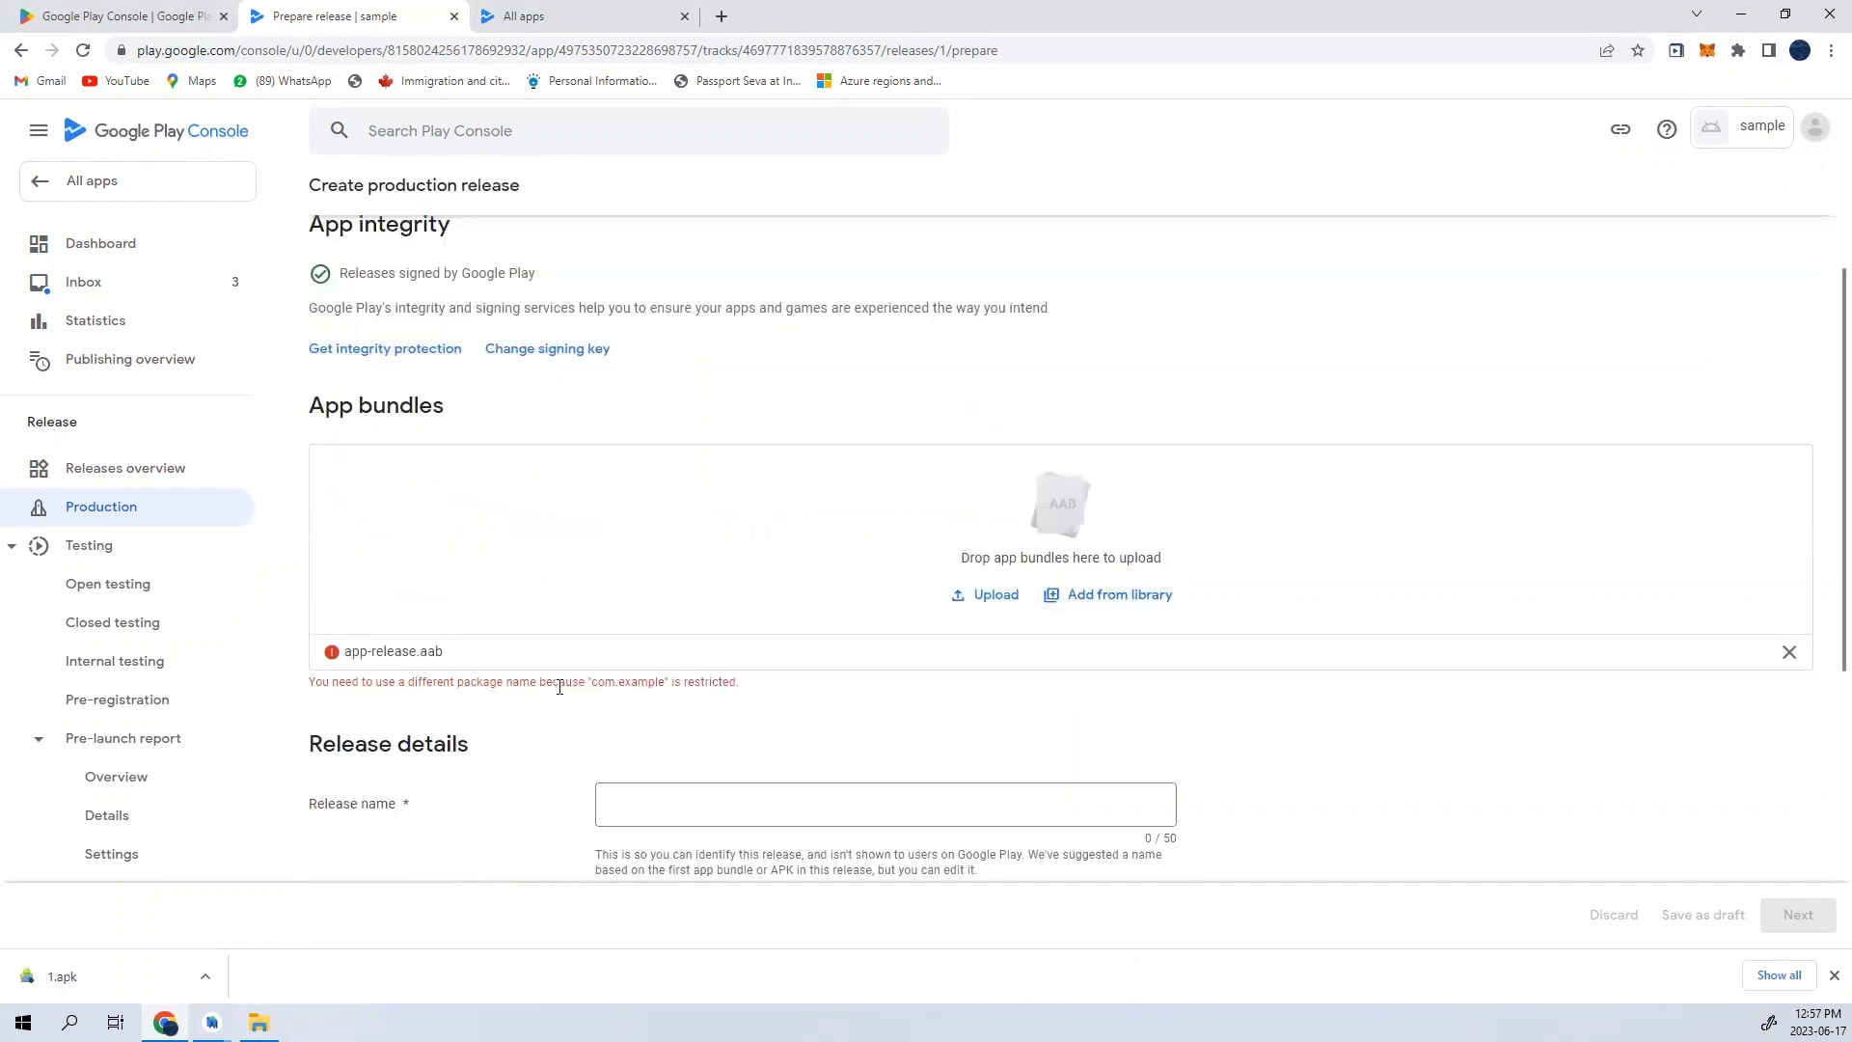
left_click_drag(750, 685, 569, 682)
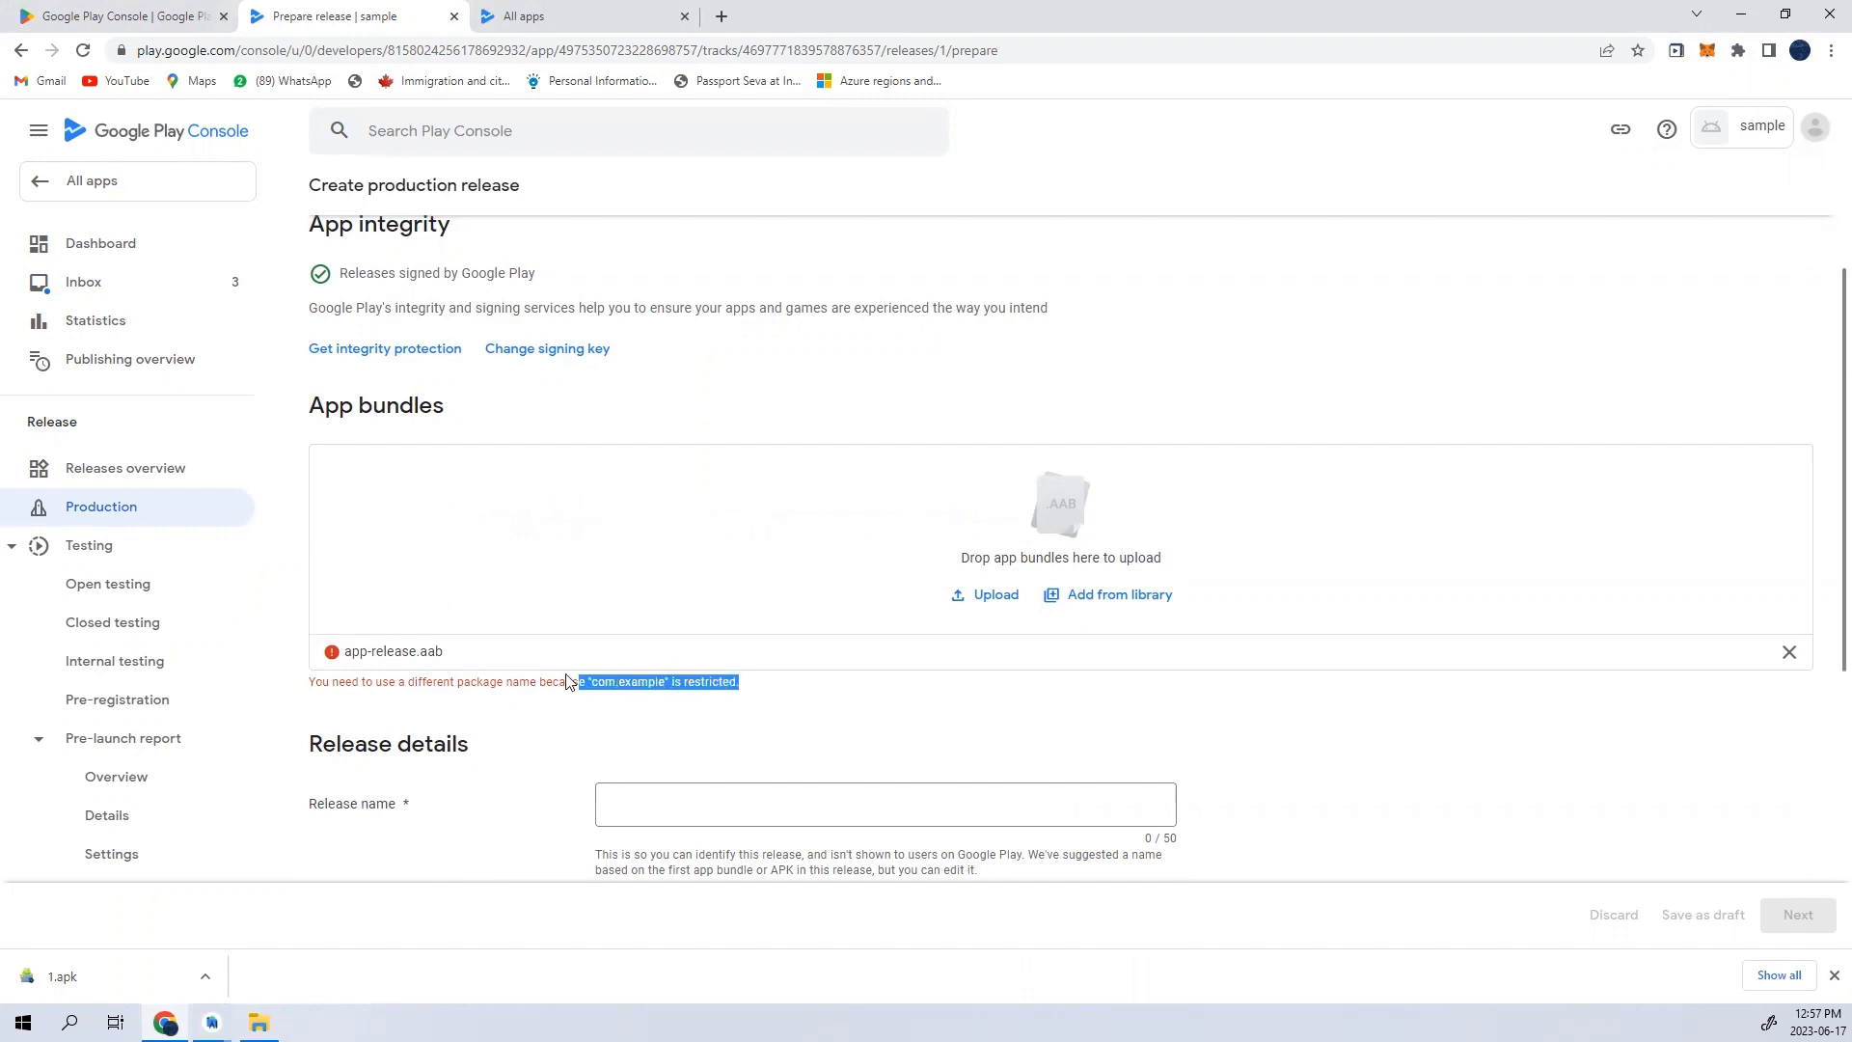
left_click(625, 685)
double_click(625, 685)
- Switch to the Sraveer project in Android Studio and examine its open layout, manifest and Gradle files and the package name in MainActivity.java
mouse_move(213, 1020)
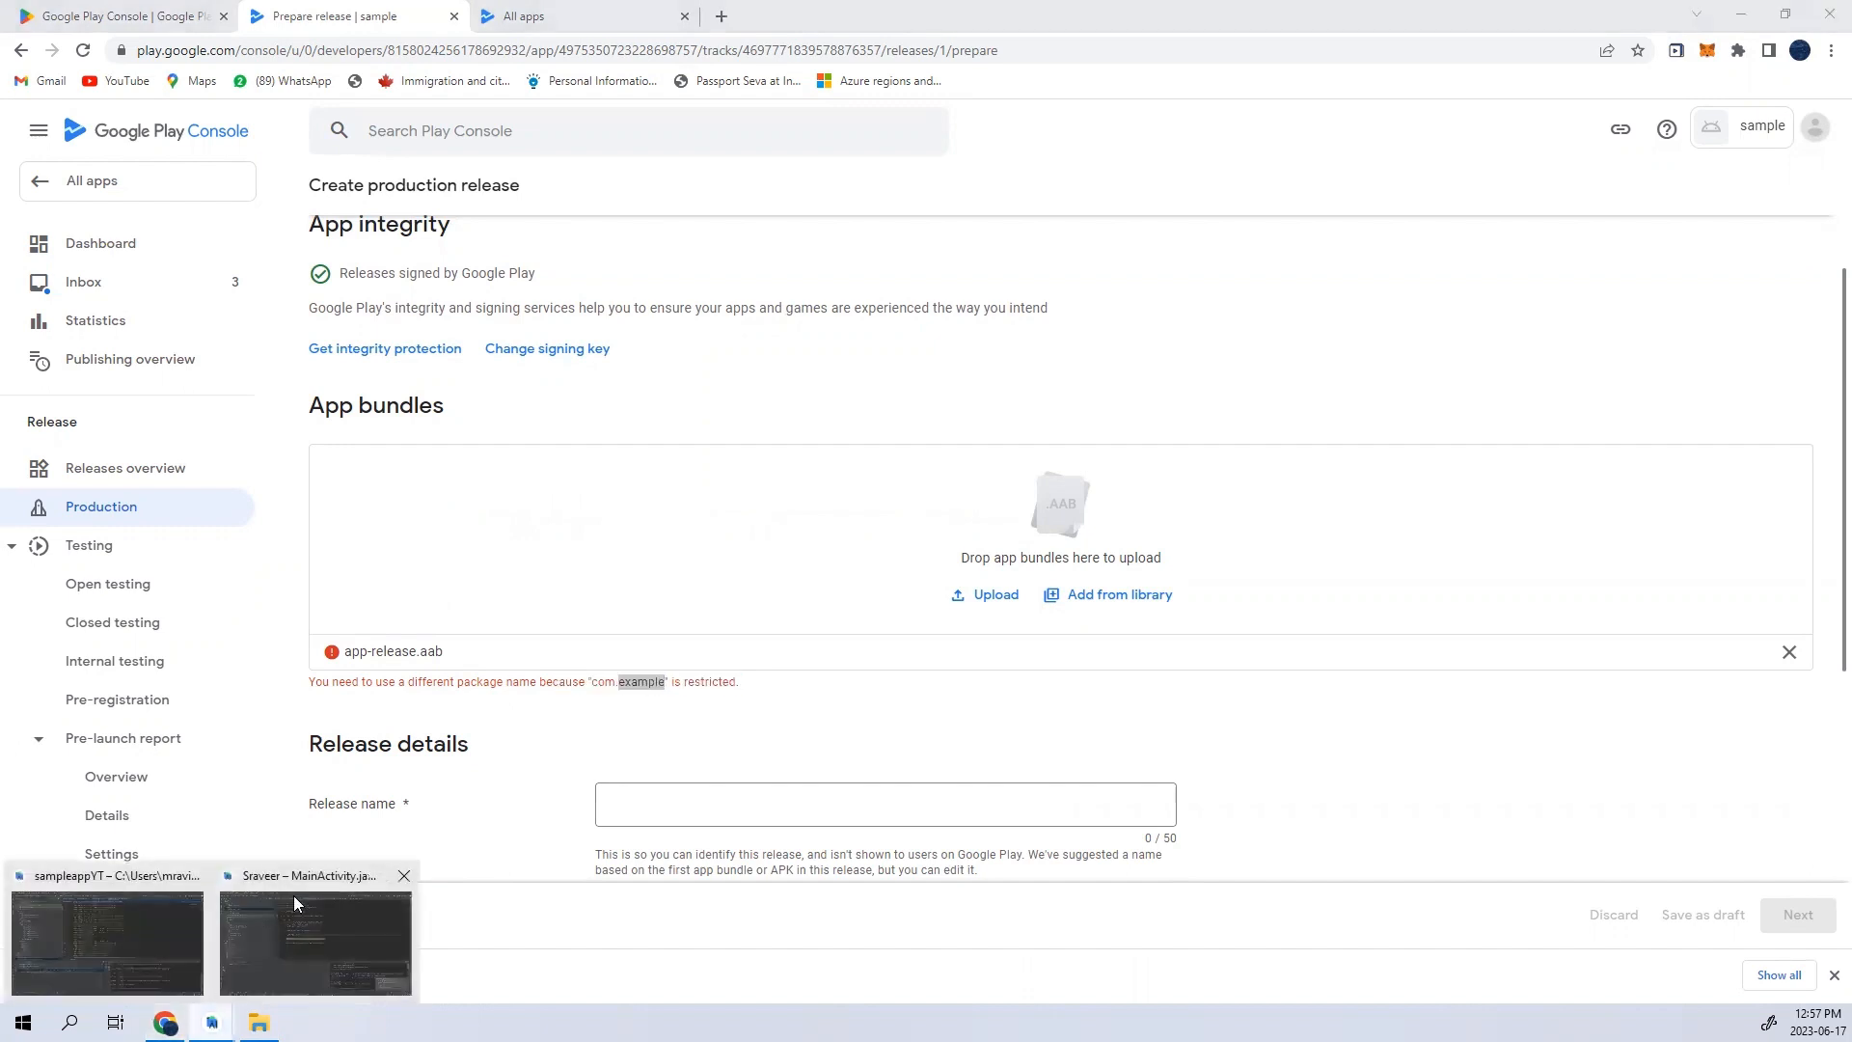
left_click(338, 926)
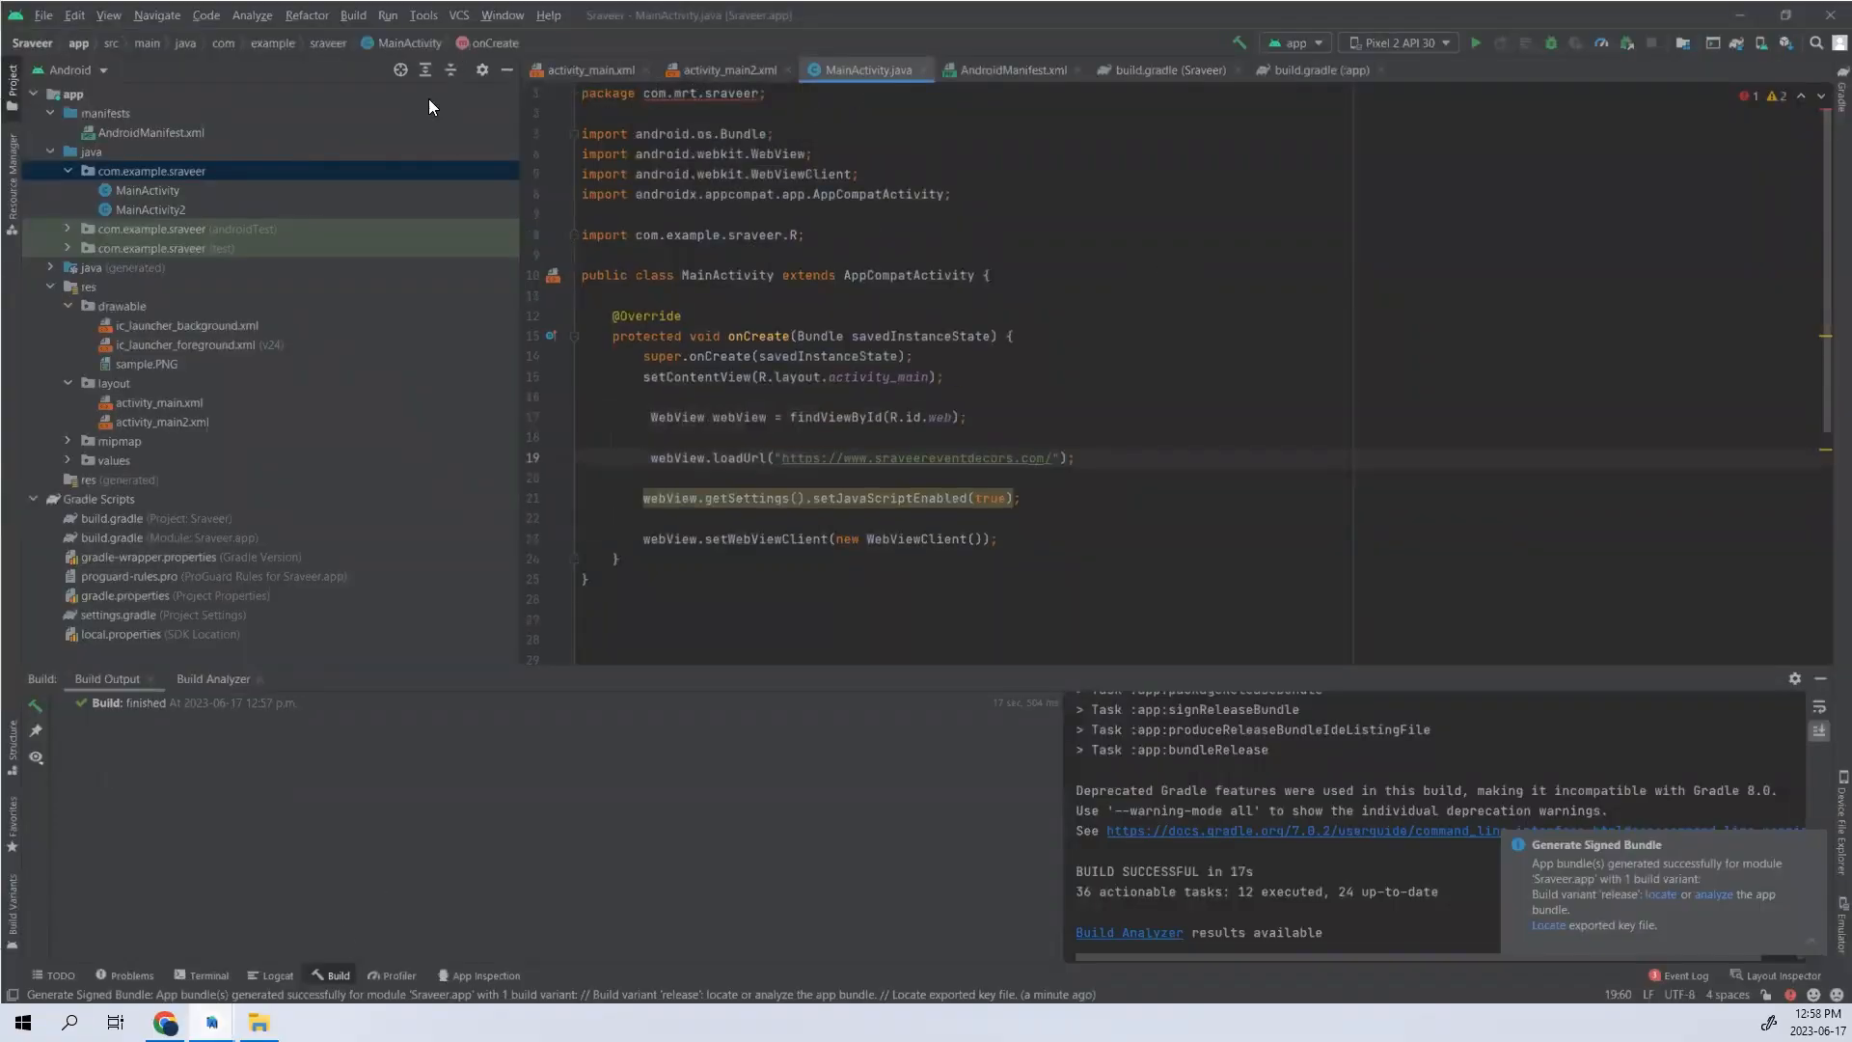
left_click(585, 67)
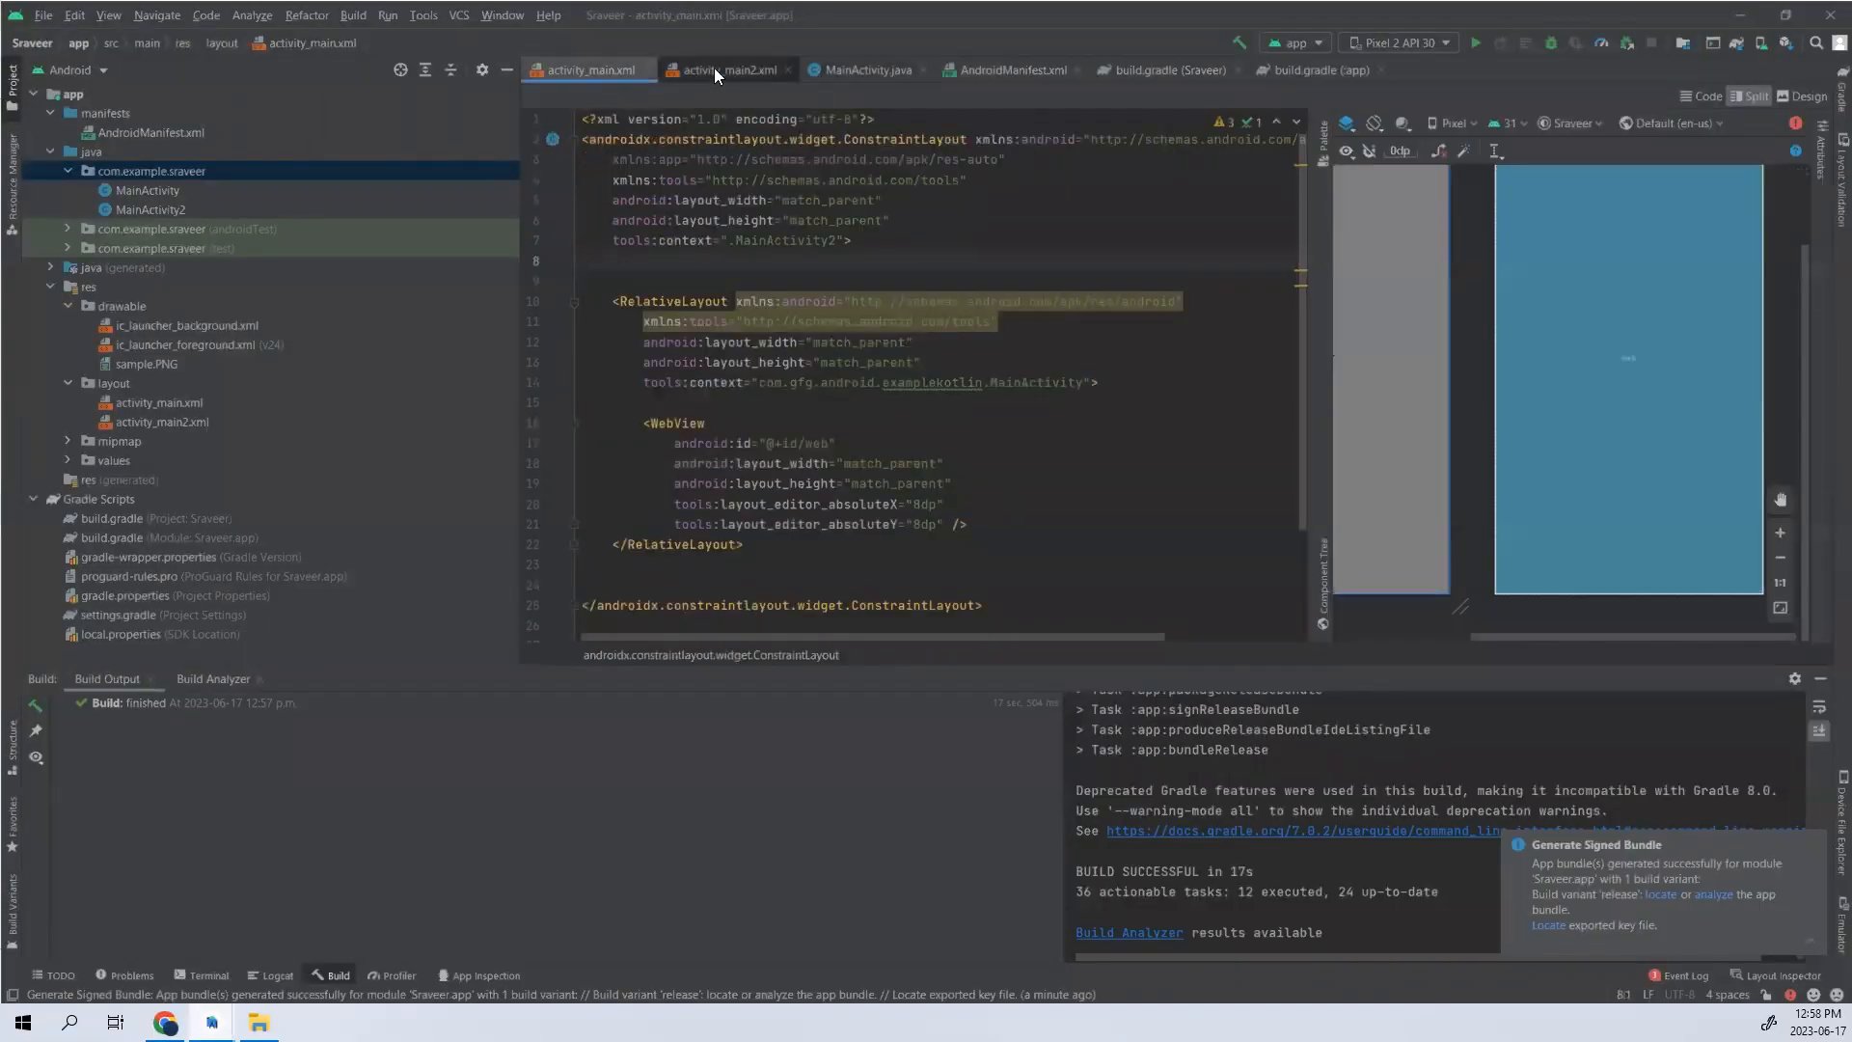
left_click(713, 67)
left_click(984, 66)
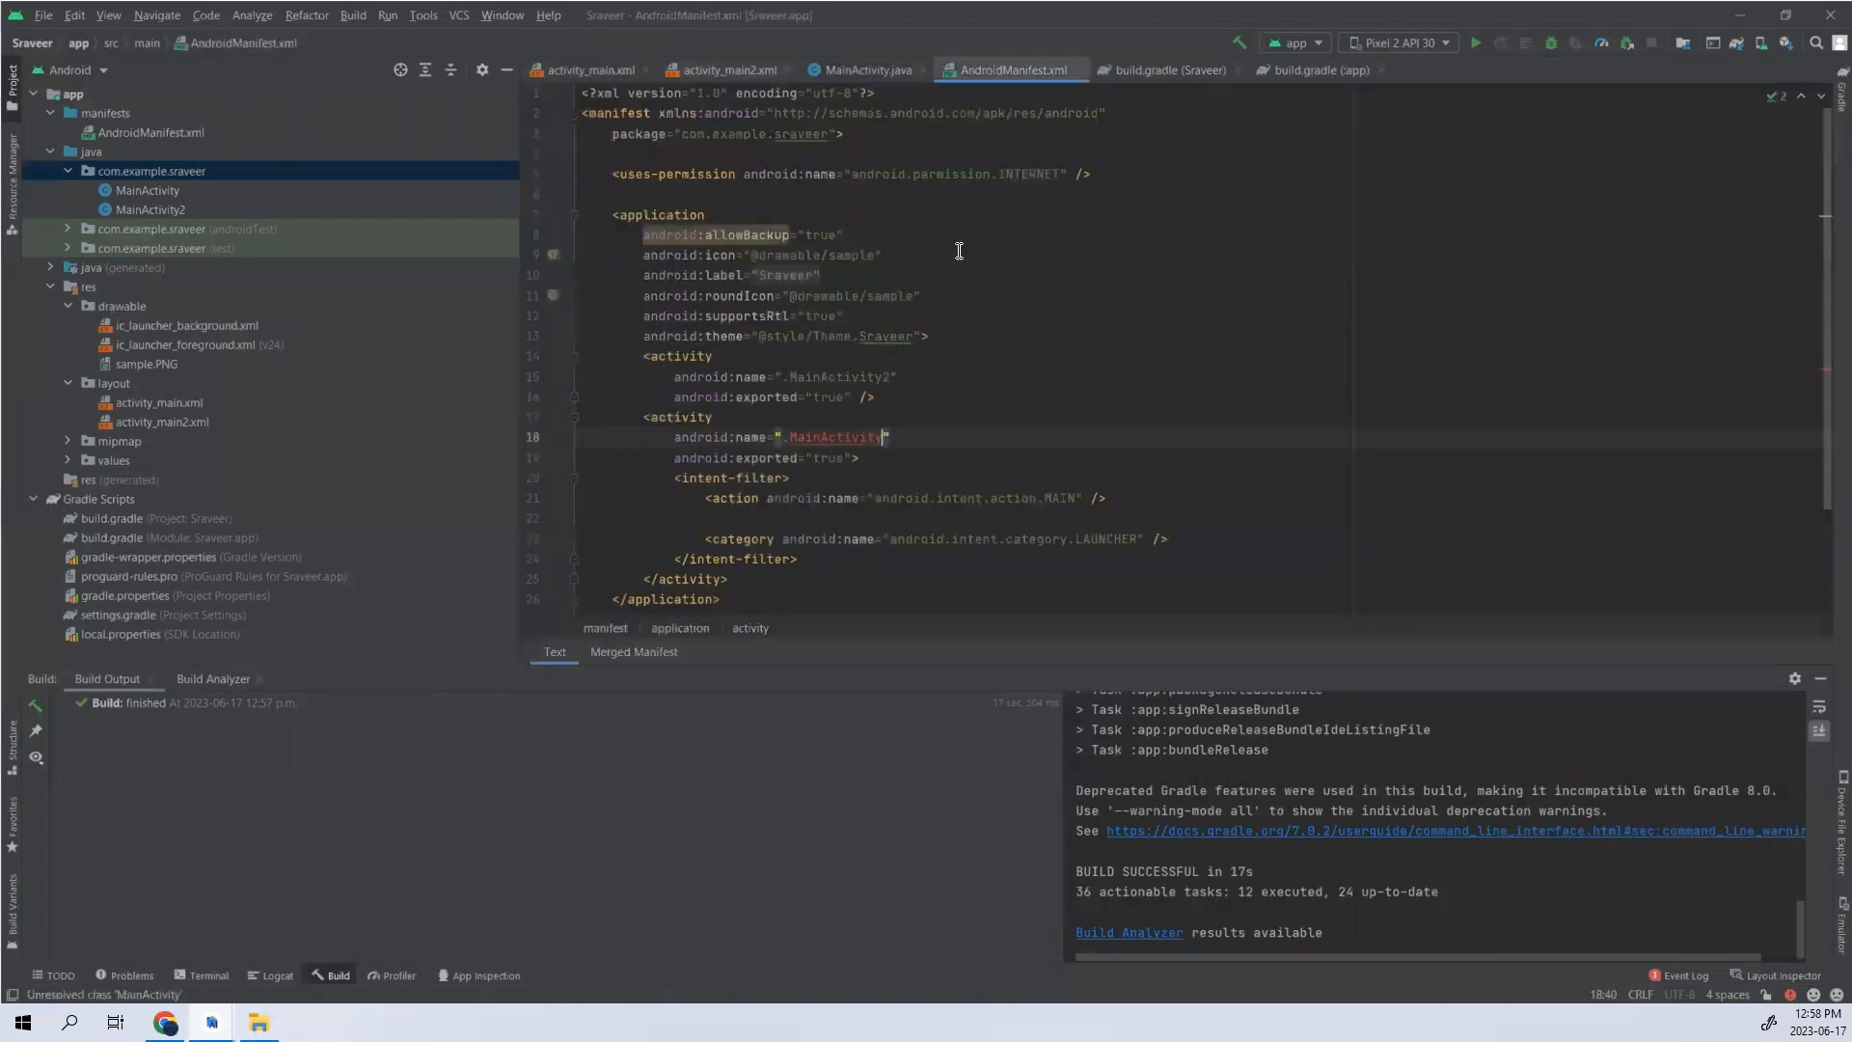
left_click(1154, 70)
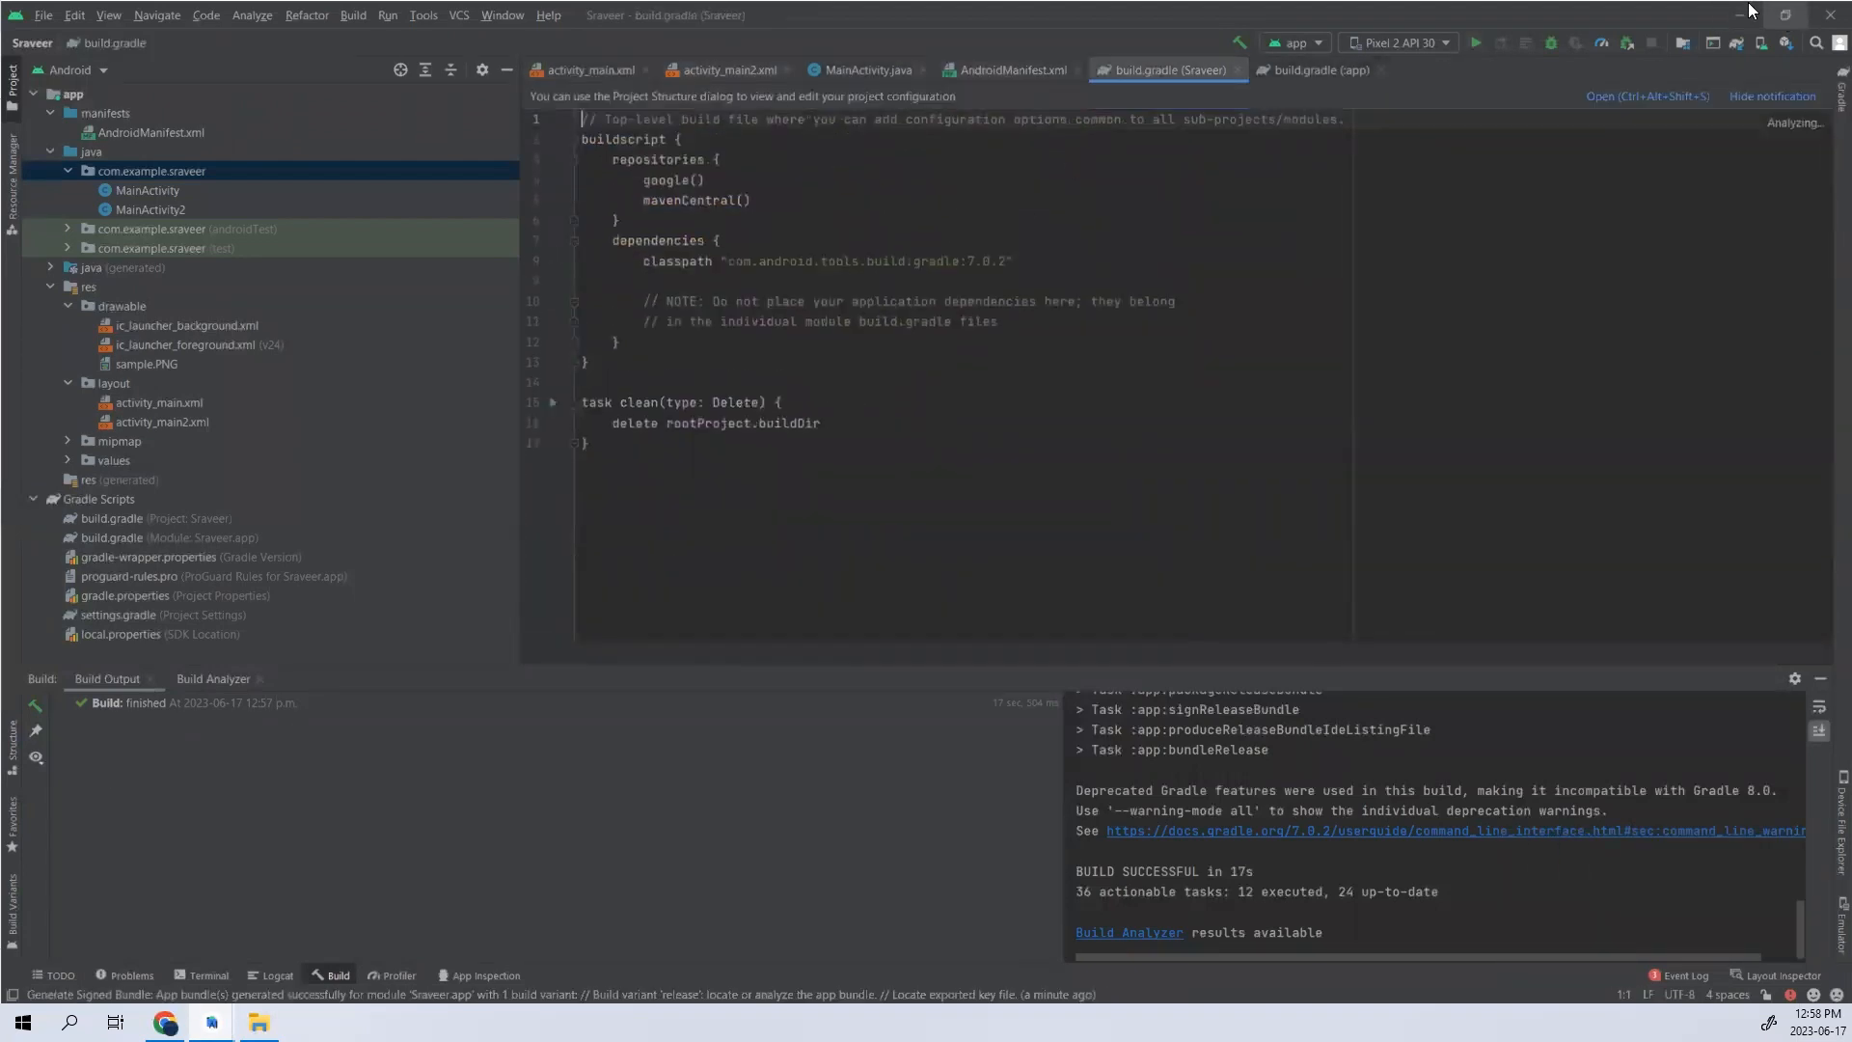
left_click(721, 71)
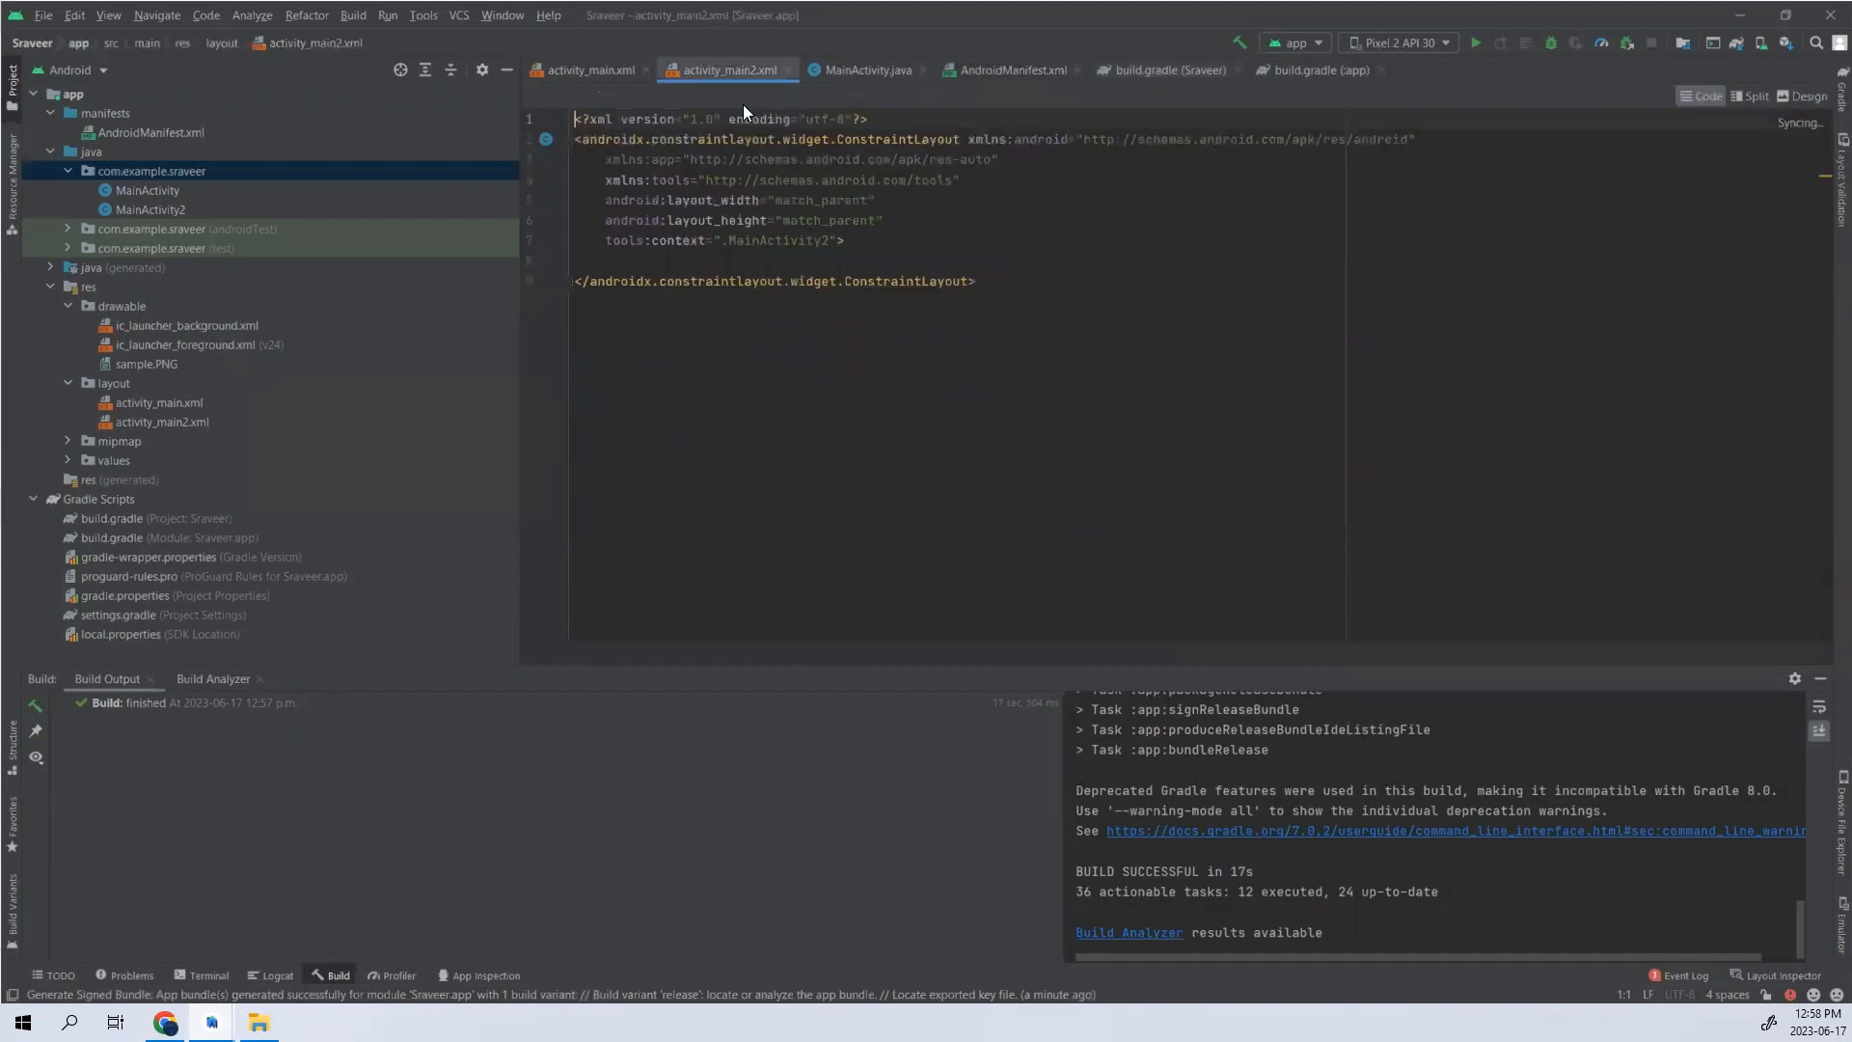
left_click(839, 71)
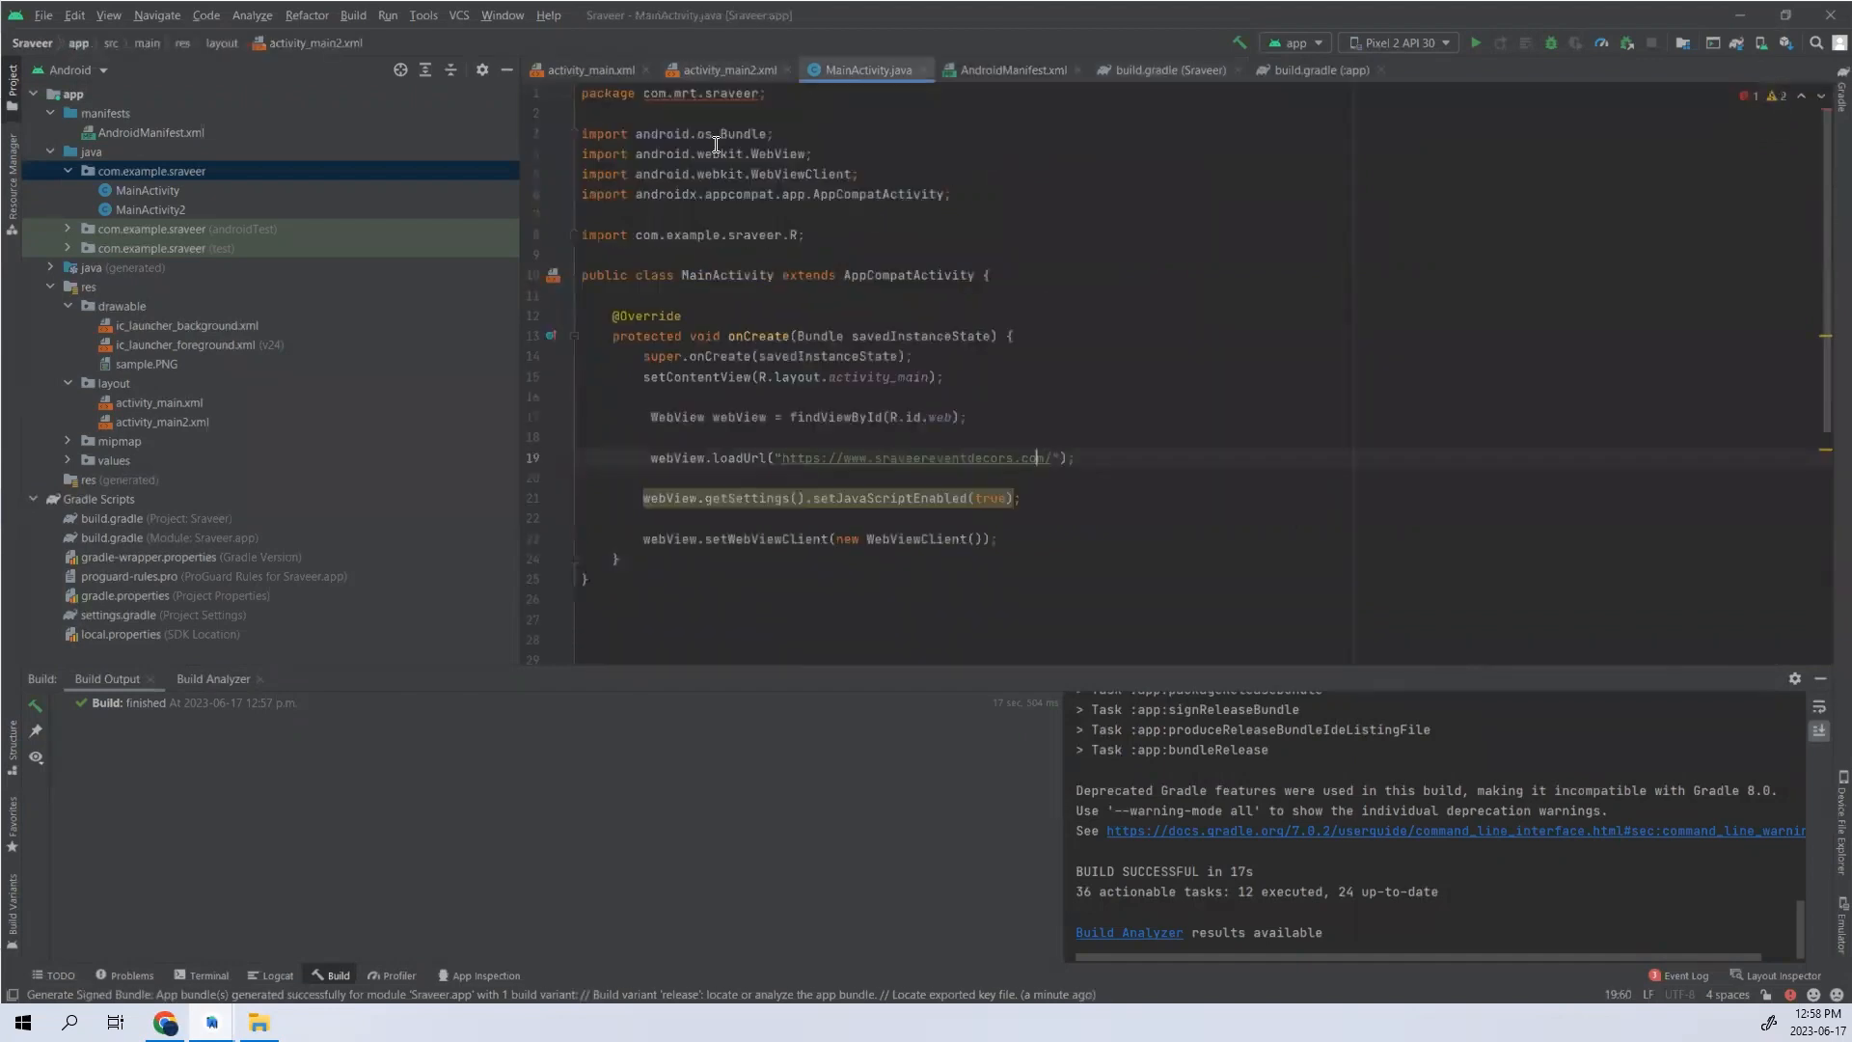
double_click(689, 94)
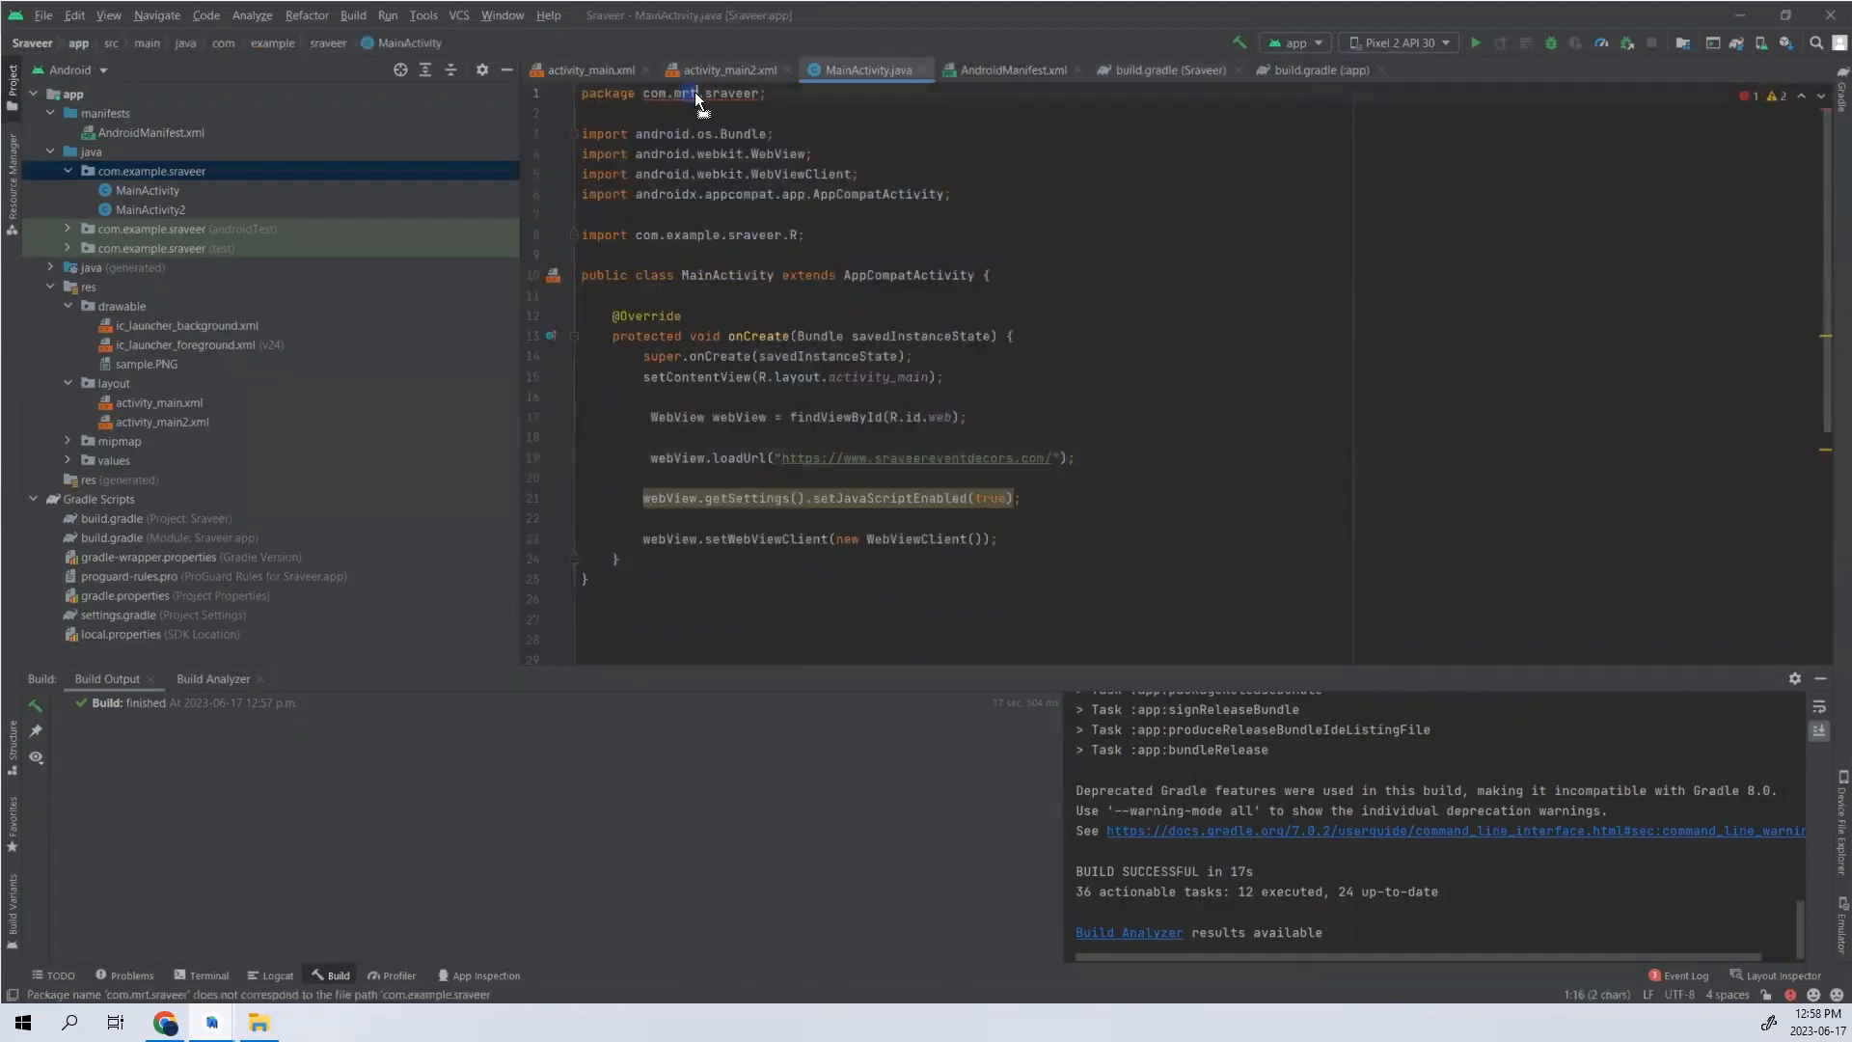
left_click_drag(677, 95, 679, 96)
mouse_move(698, 94)
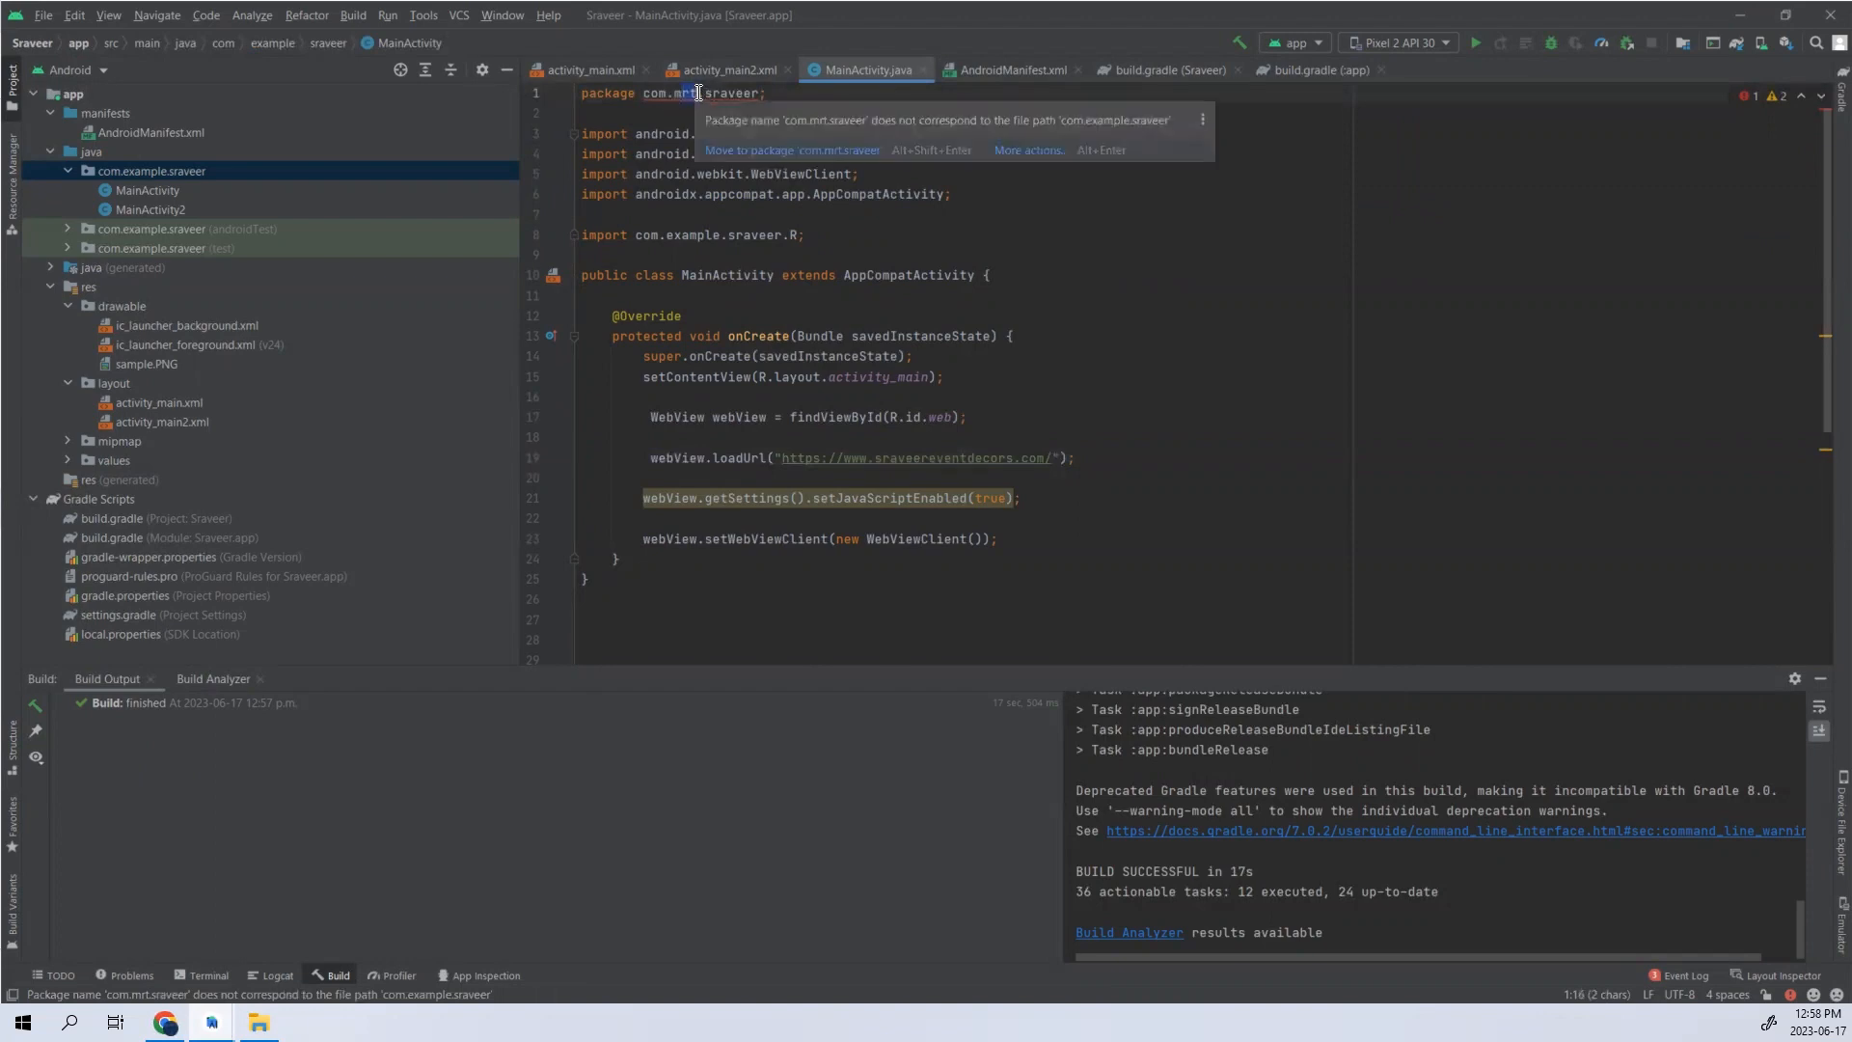
left_click(1468, 437)
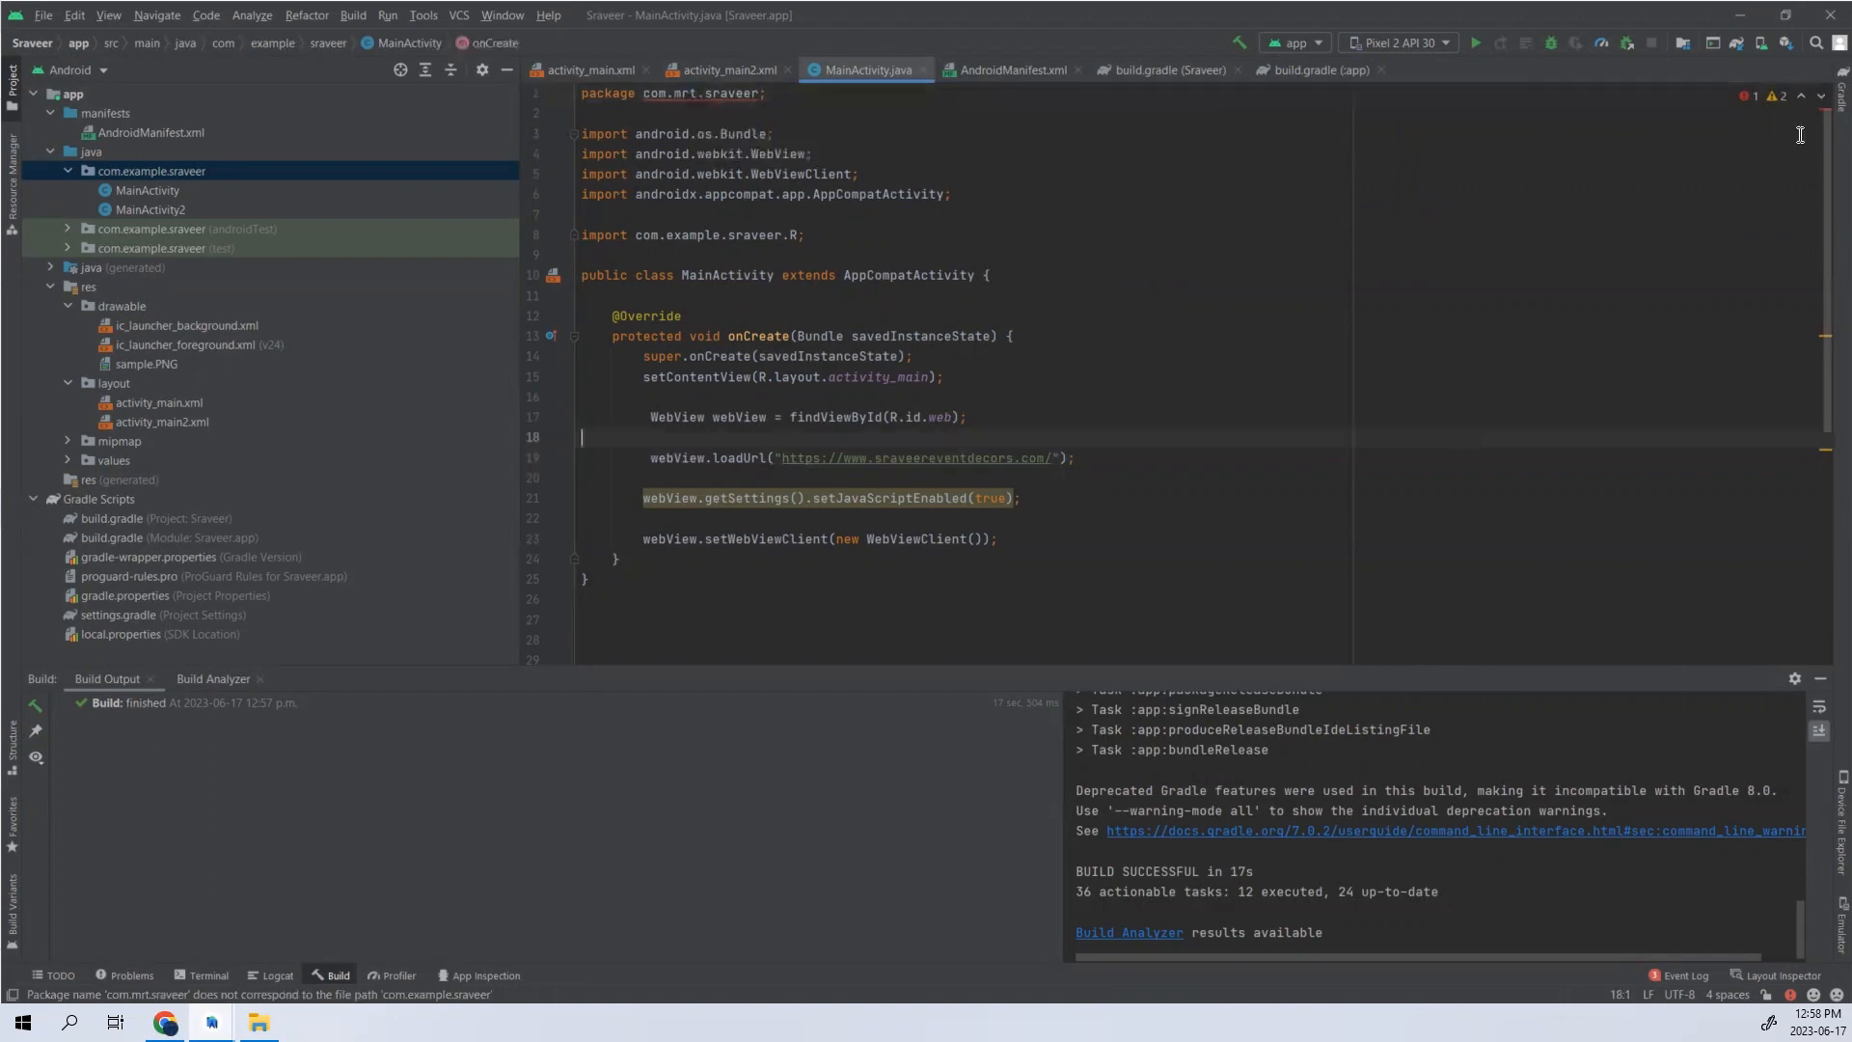
- Return to Play Console, review the production release's name and notes fields, and open the Releases overview
left_click(1750, 15)
scroll(583, 849, "down", 3)
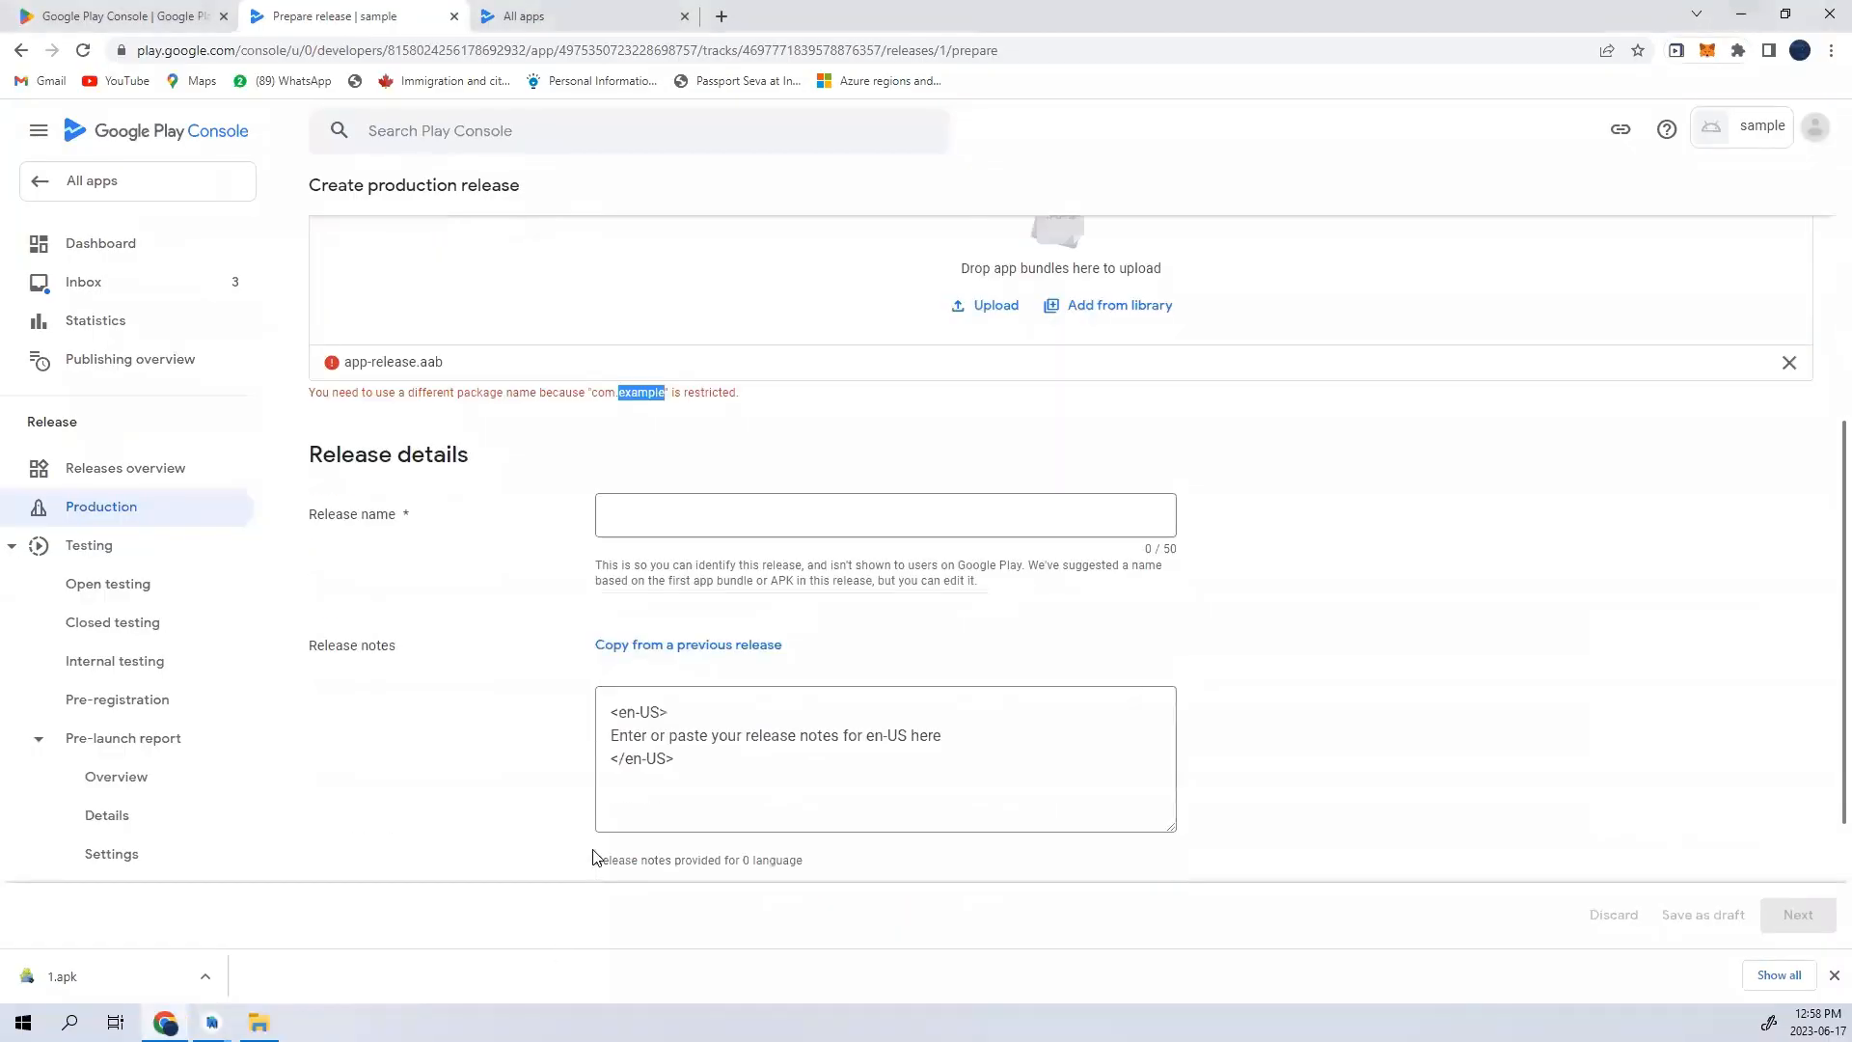
left_click_drag(318, 522, 413, 519)
left_click_drag(351, 644, 469, 646)
scroll(804, 814, "down", 3)
scroll(805, 825, "up", 10)
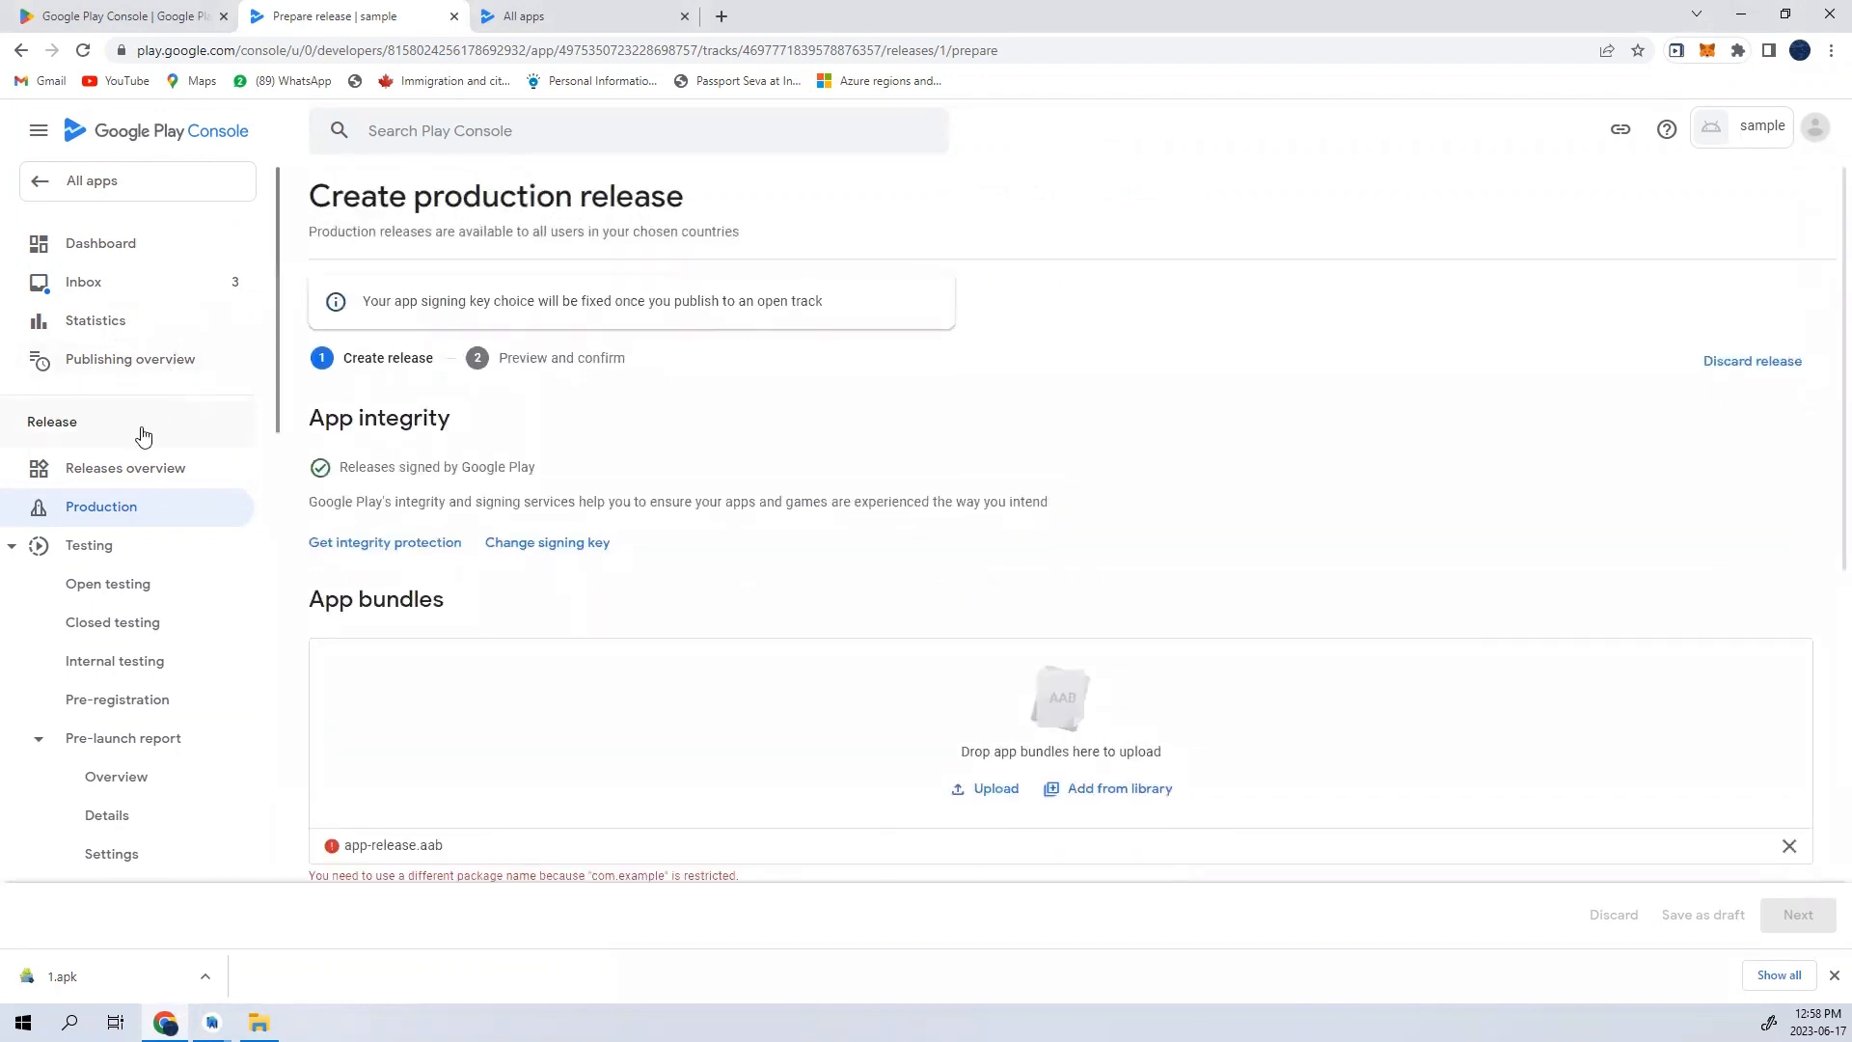
left_click(130, 477)
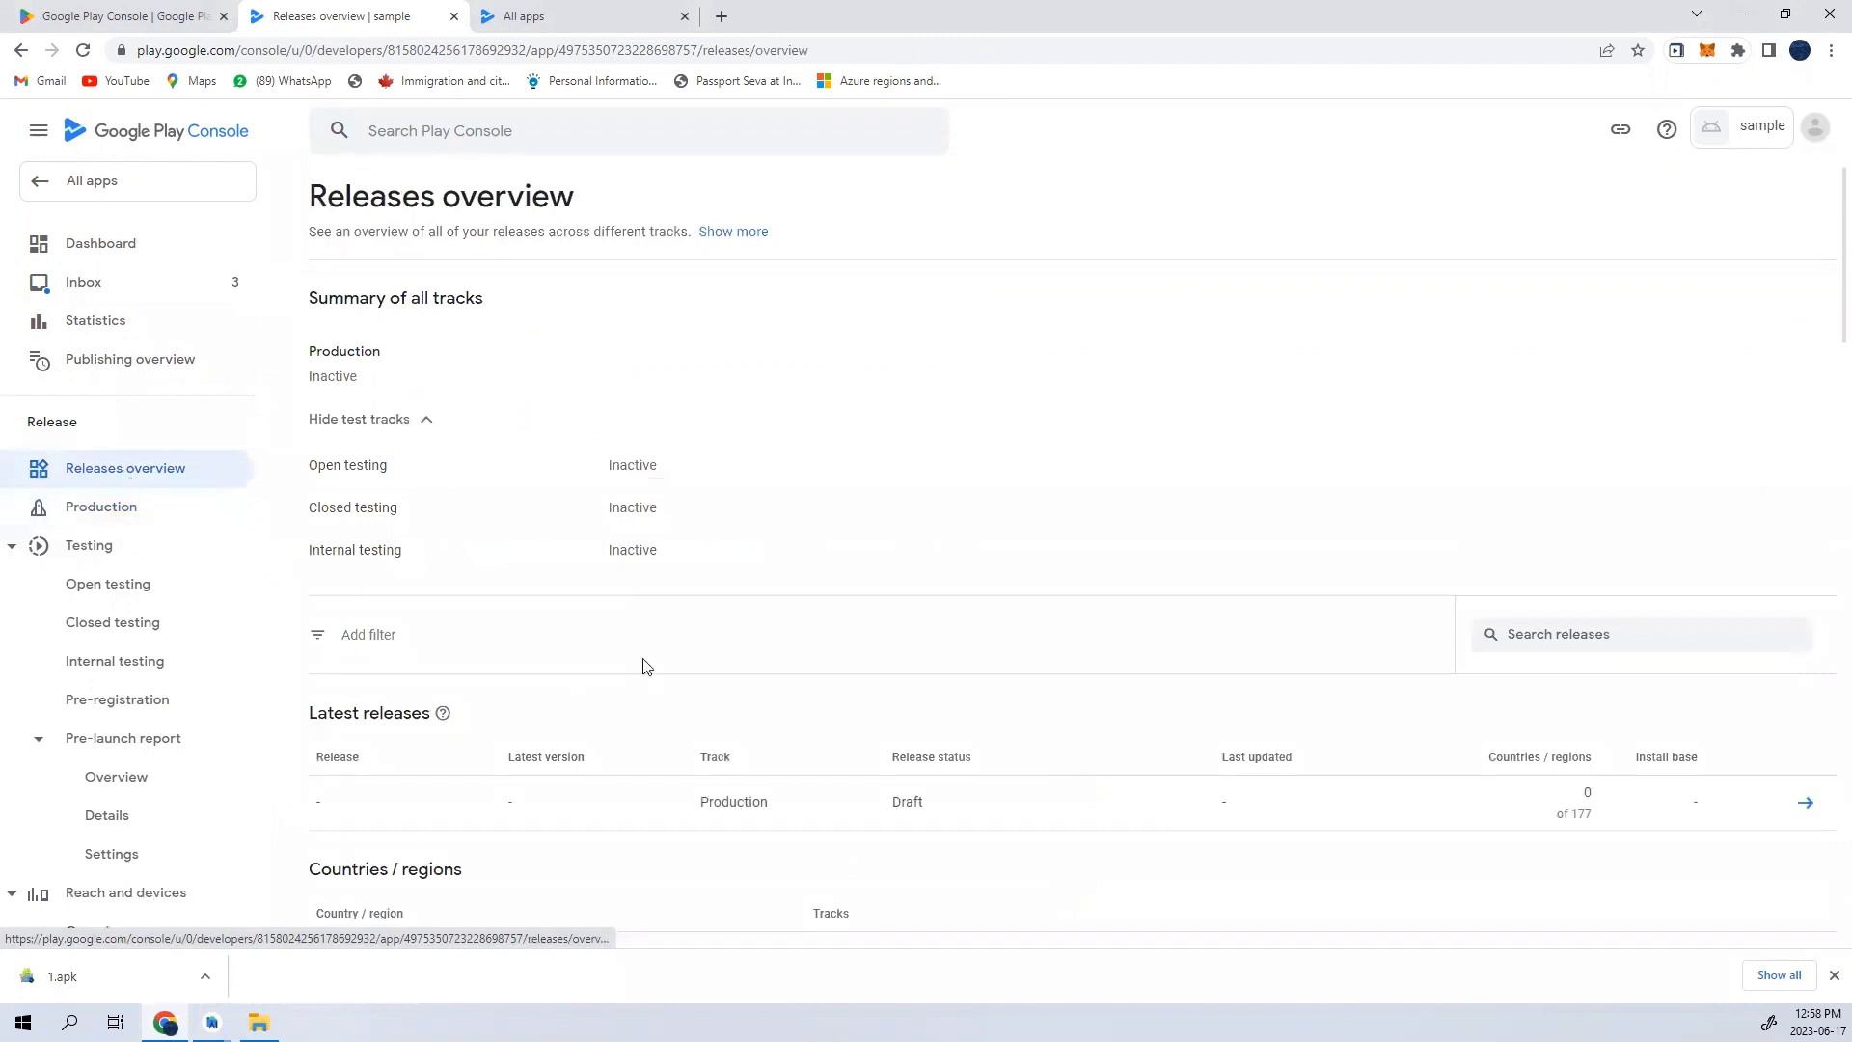
- Examine the latest releases in the Releases overview, and open the draft production release to review its contents
scroll(641, 670, "down", 8)
scroll(641, 669, "up", 7)
scroll(645, 686, "up", 1)
left_click_drag(301, 711, 421, 714)
scroll(1069, 771, "down", 1)
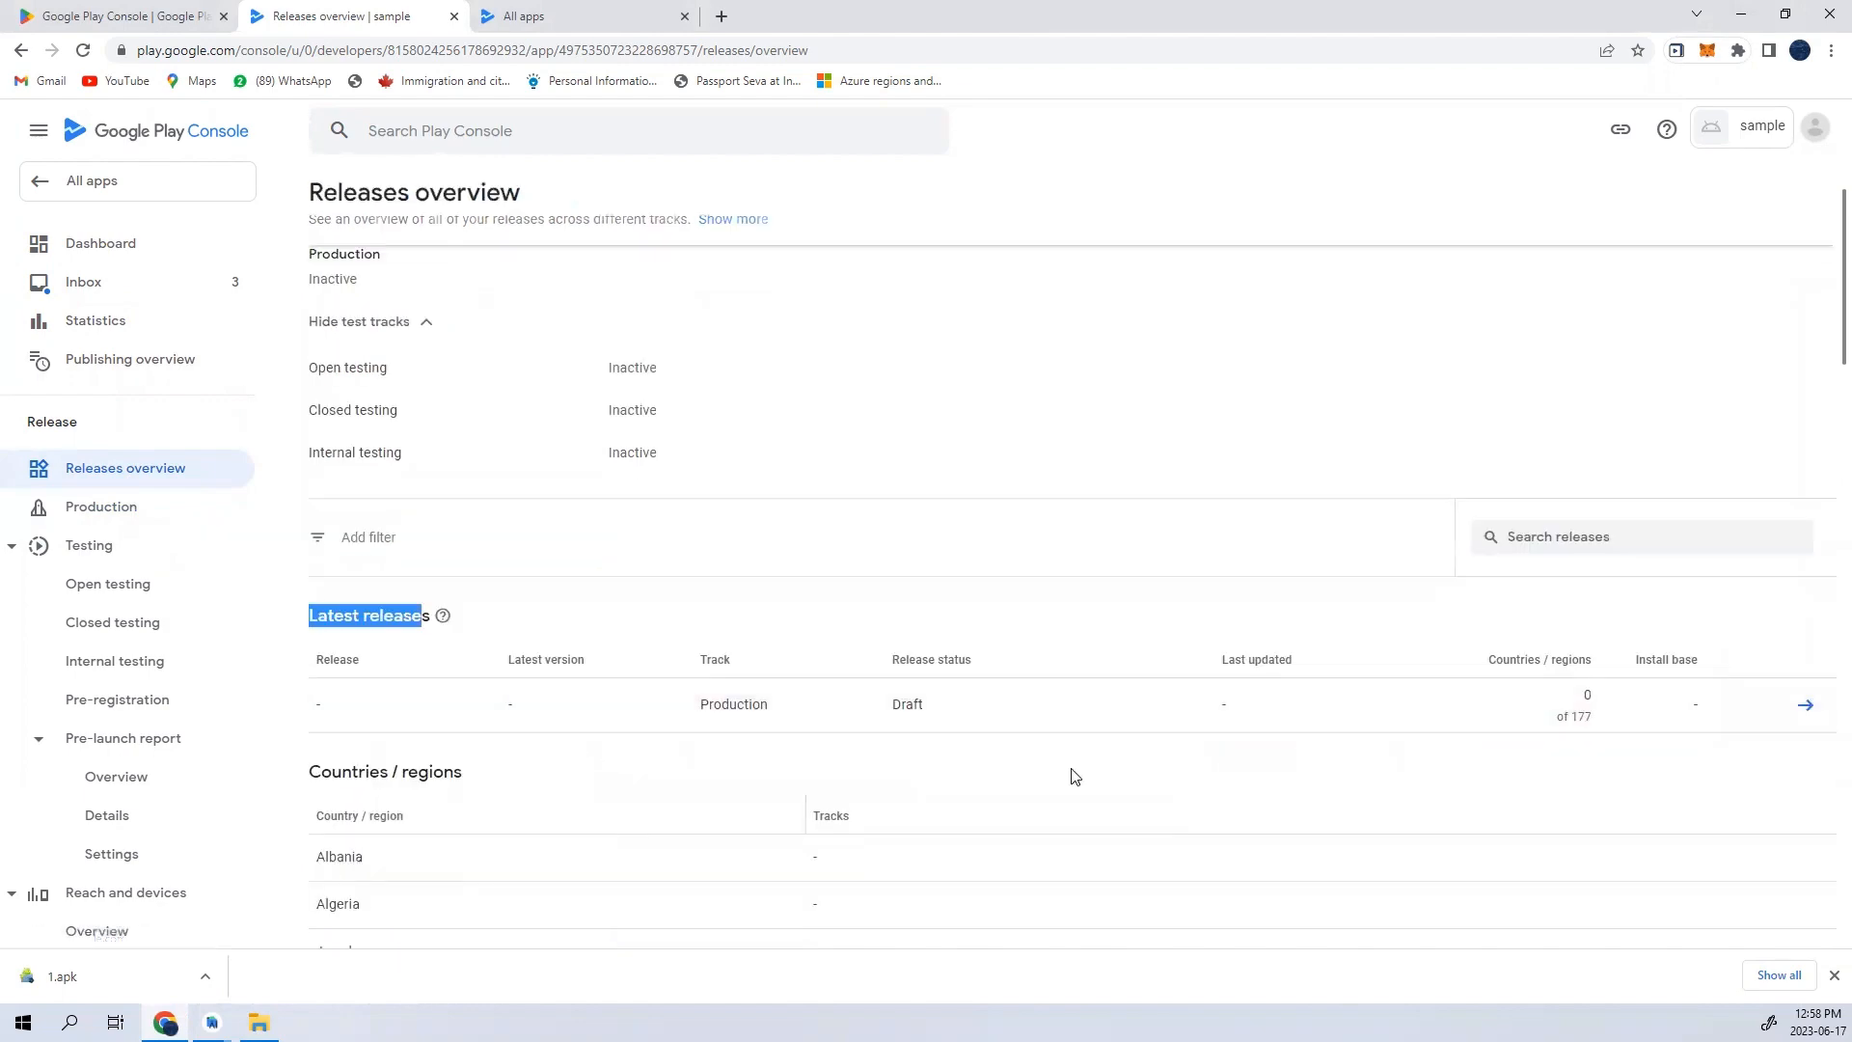
left_click(1806, 705)
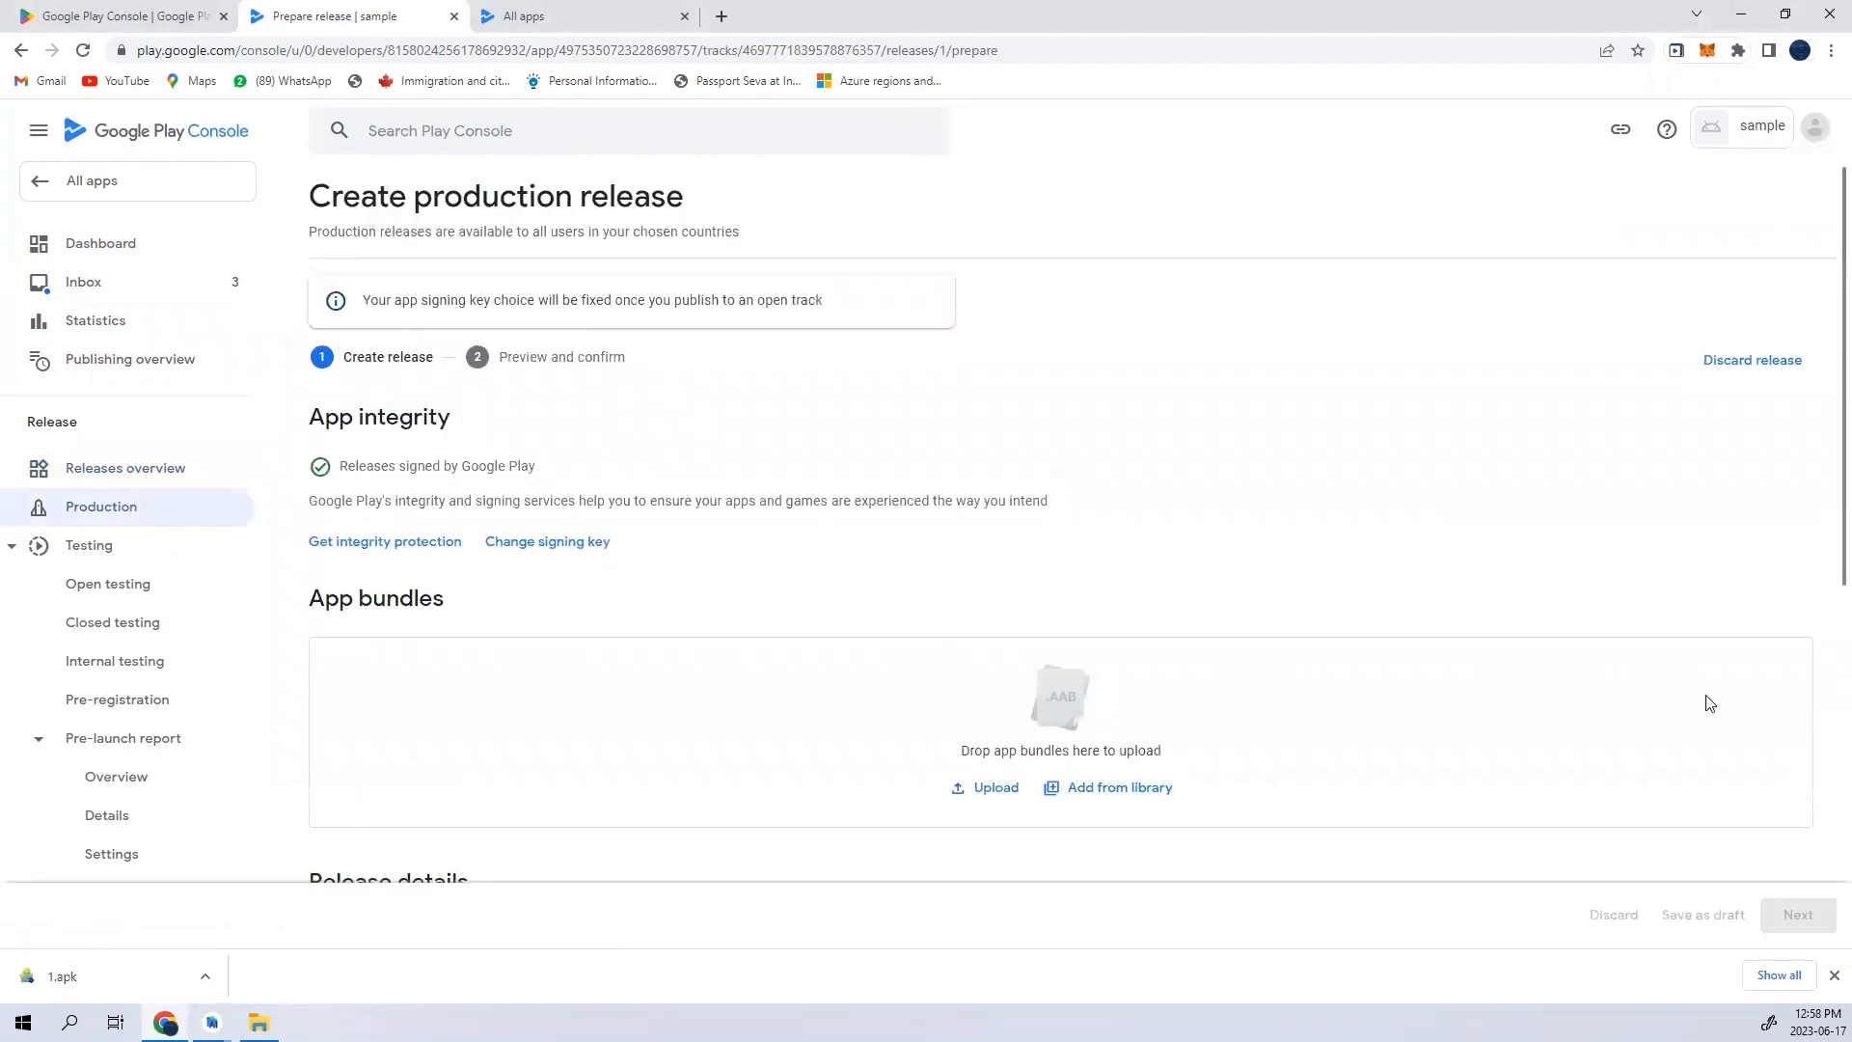
scroll(1508, 691, "down", 7)
scroll(1500, 702, "up", 7)
- Open the Publishing overview and view the English (United States) main store listing among the changes ready to send for review
left_click(72, 490)
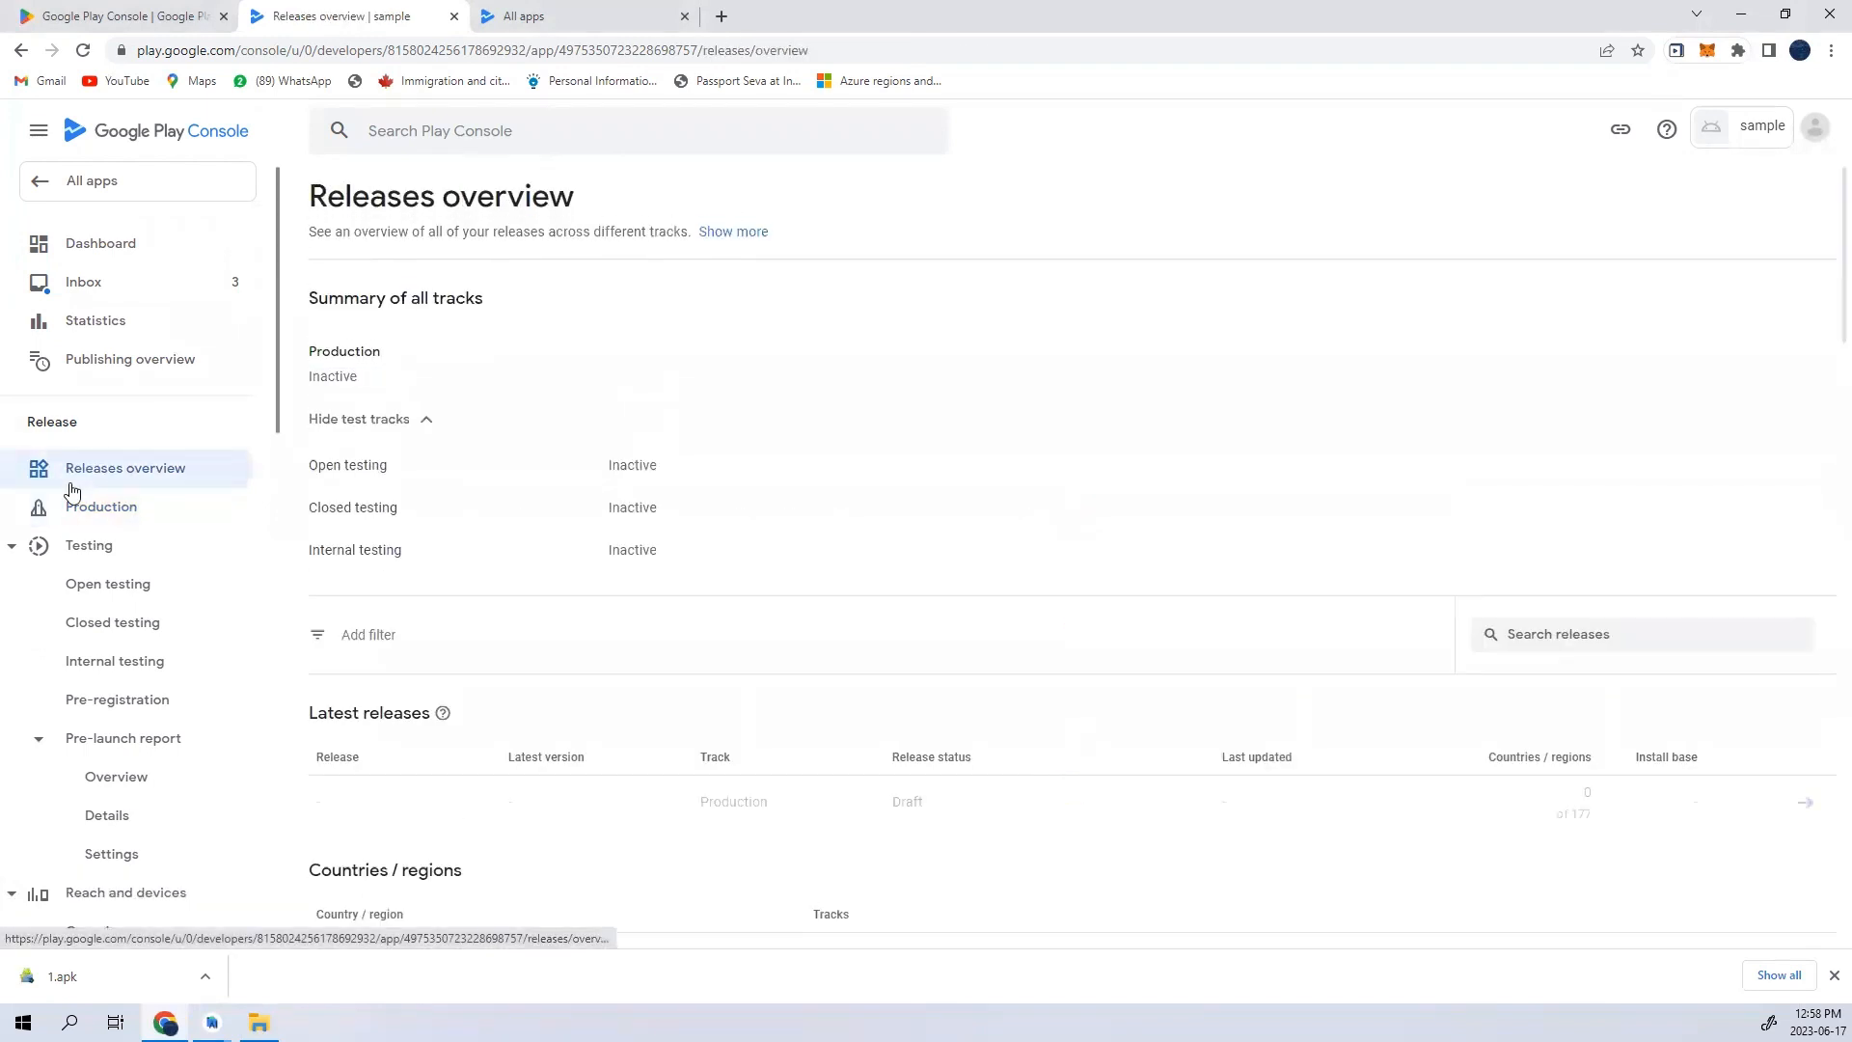
left_click(135, 361)
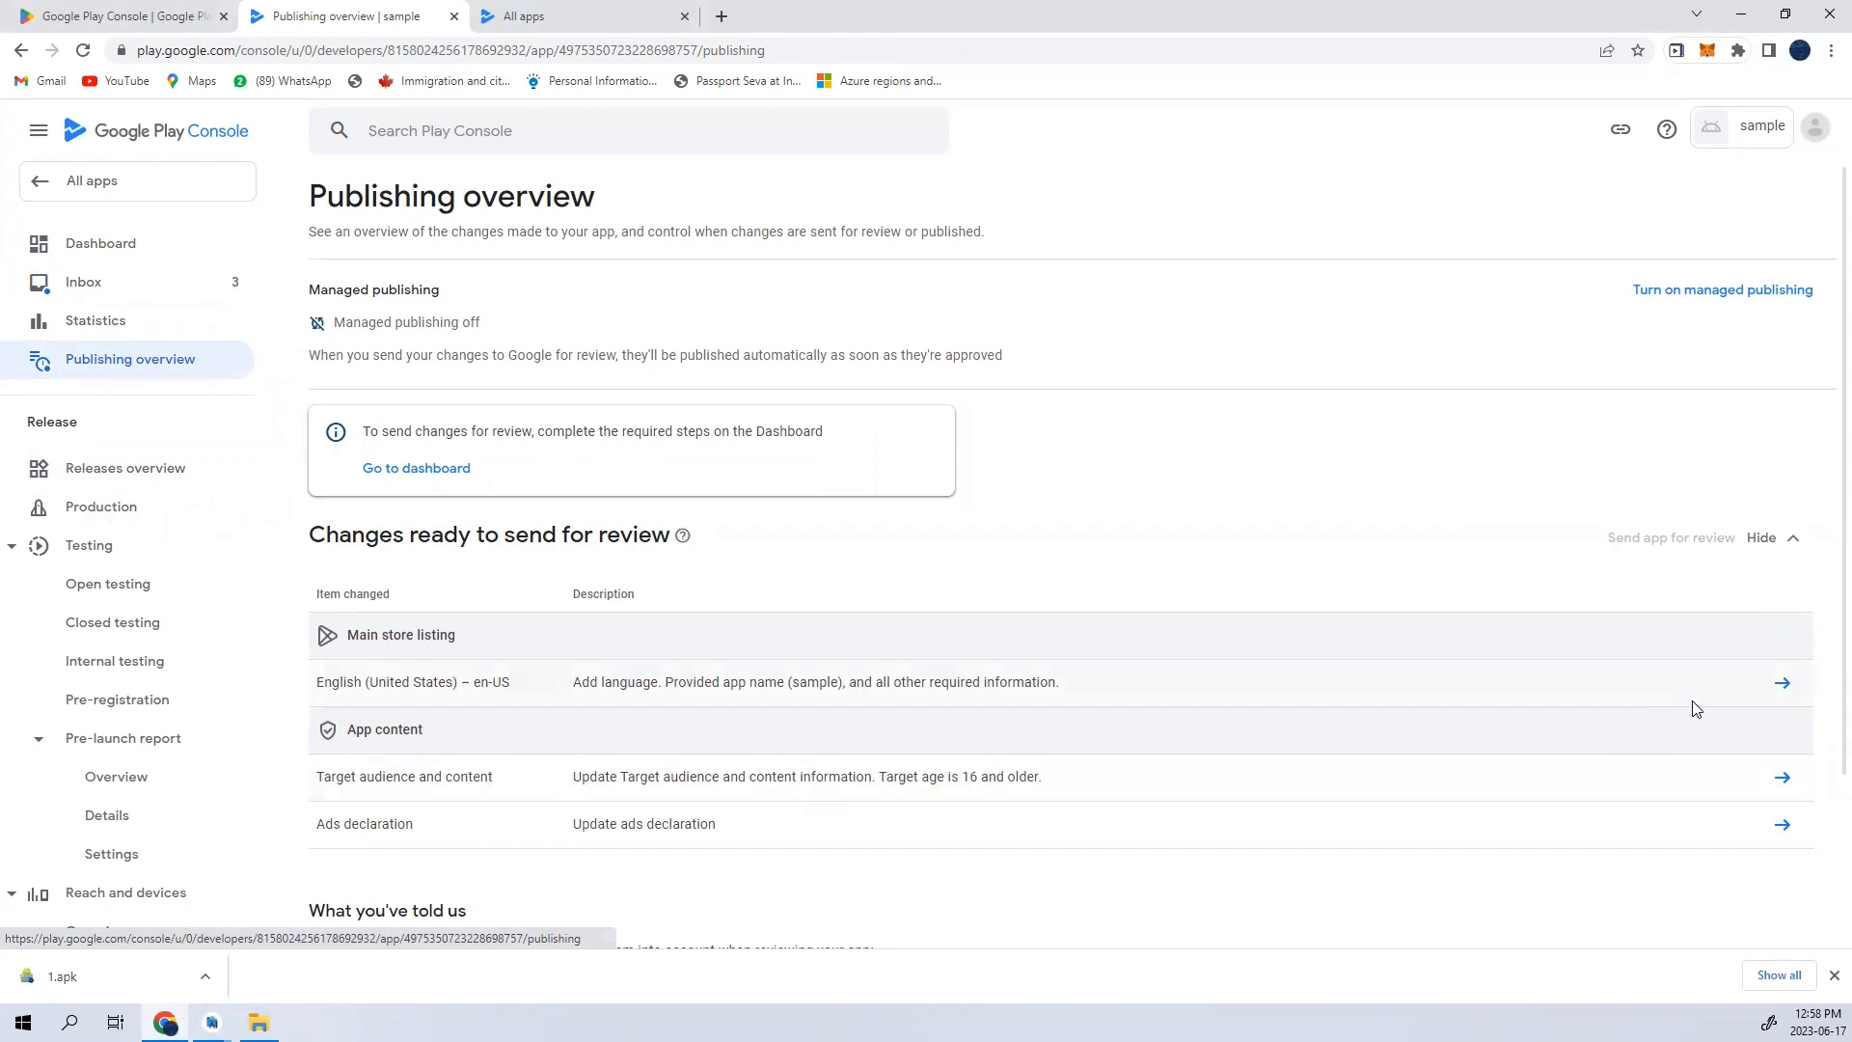
left_click(1782, 685)
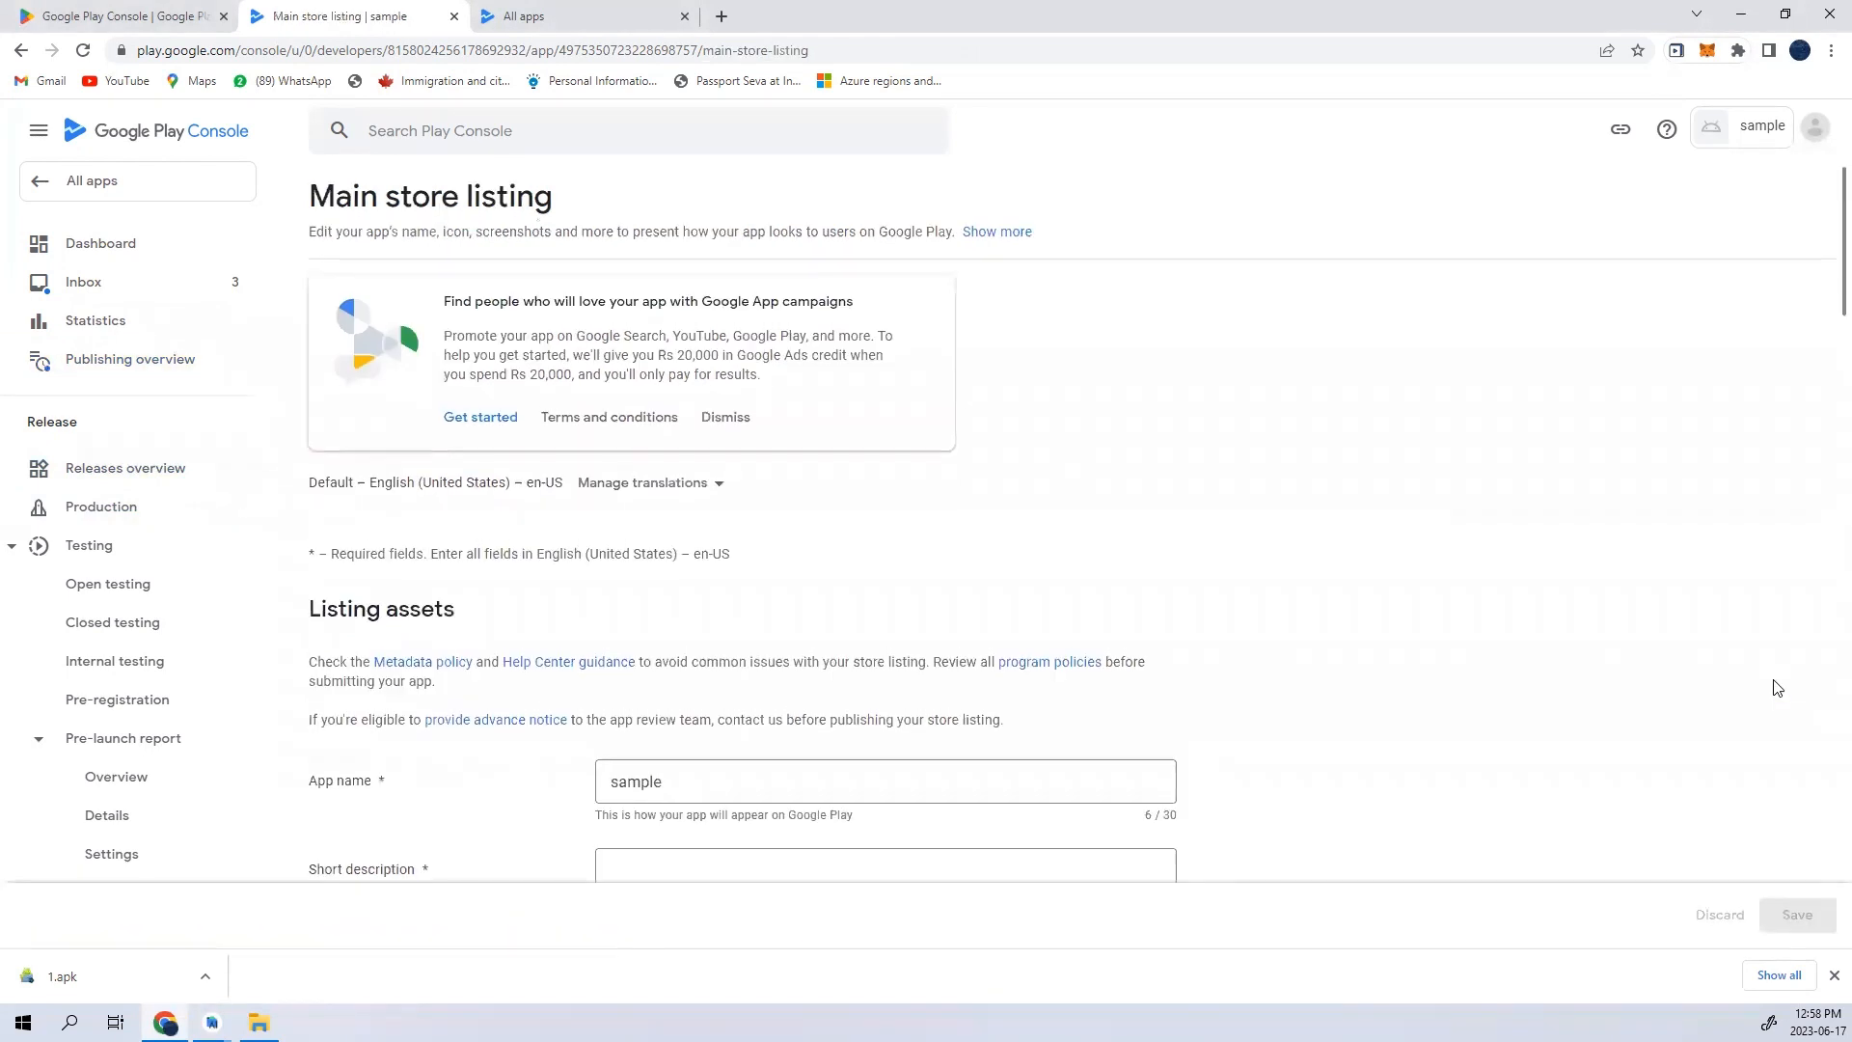
- Examine the main store listing's description fields and its app icon, feature graphic, video and screenshot requirements
scroll(1056, 583, "down", 4)
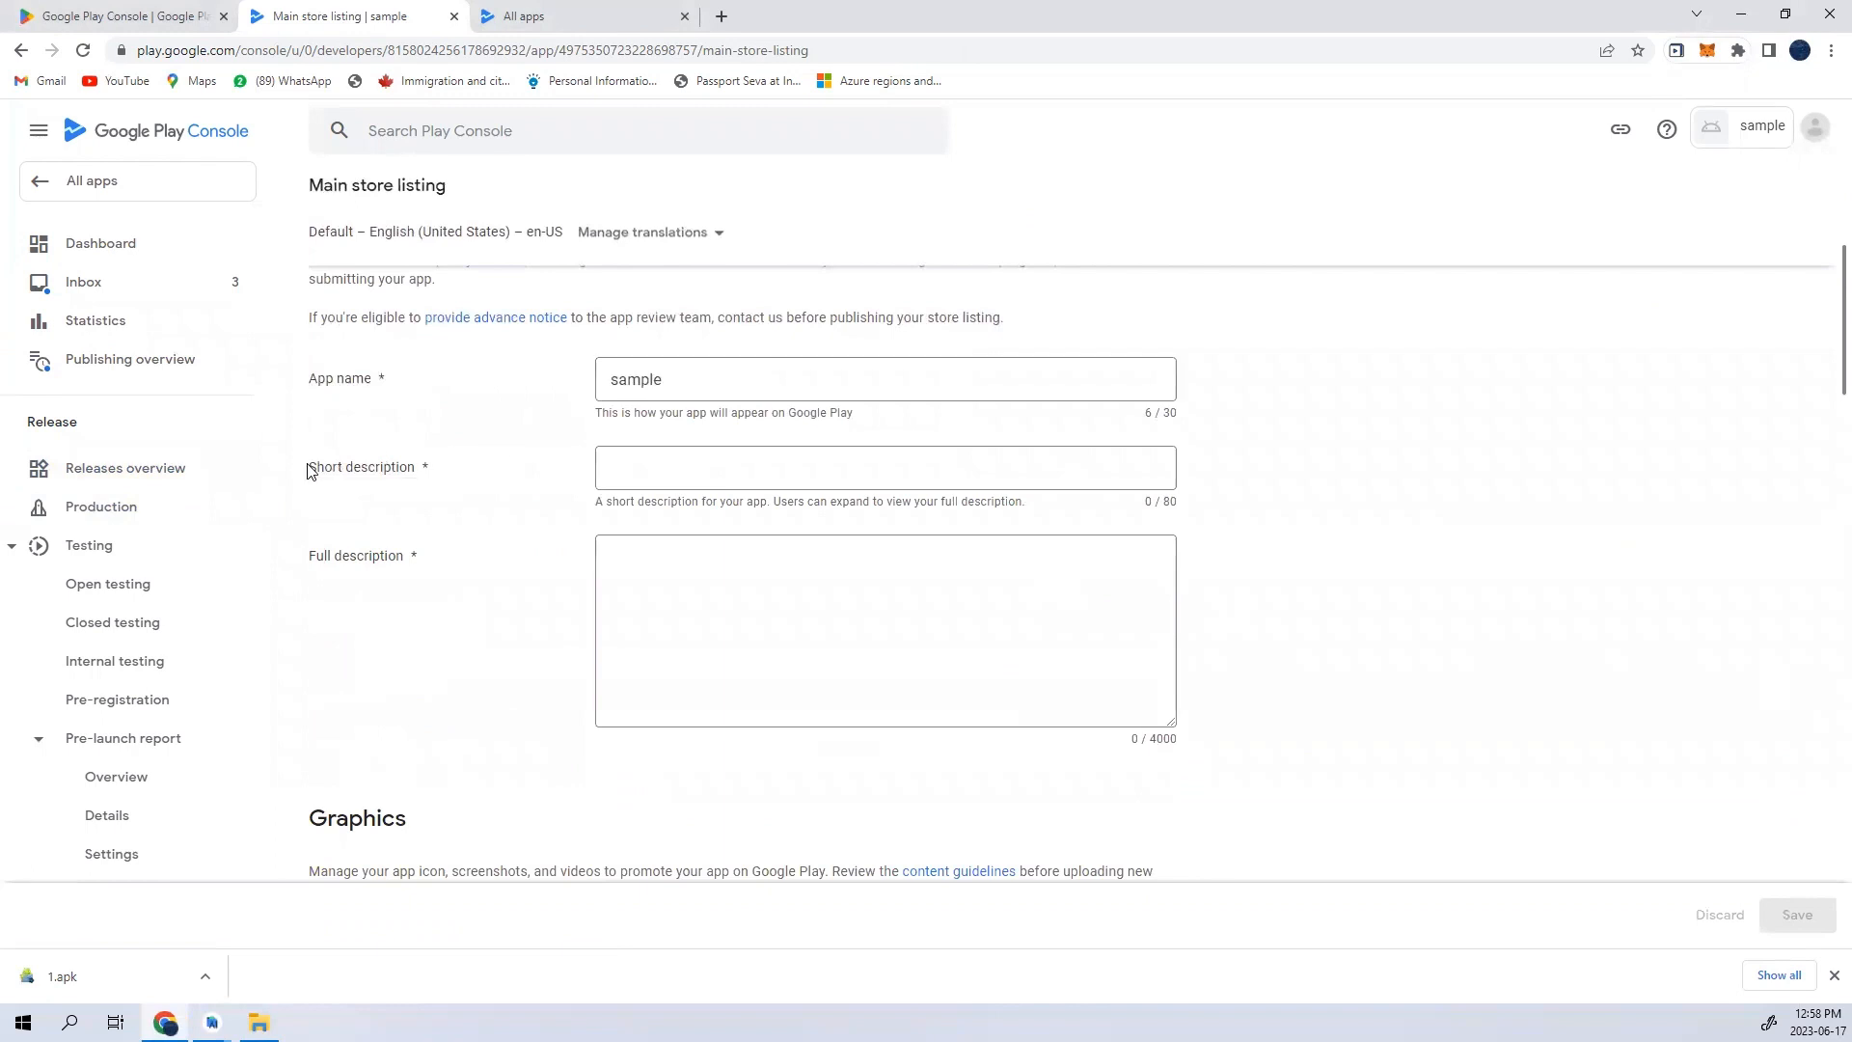
left_click_drag(310, 467, 447, 516)
left_click(793, 602)
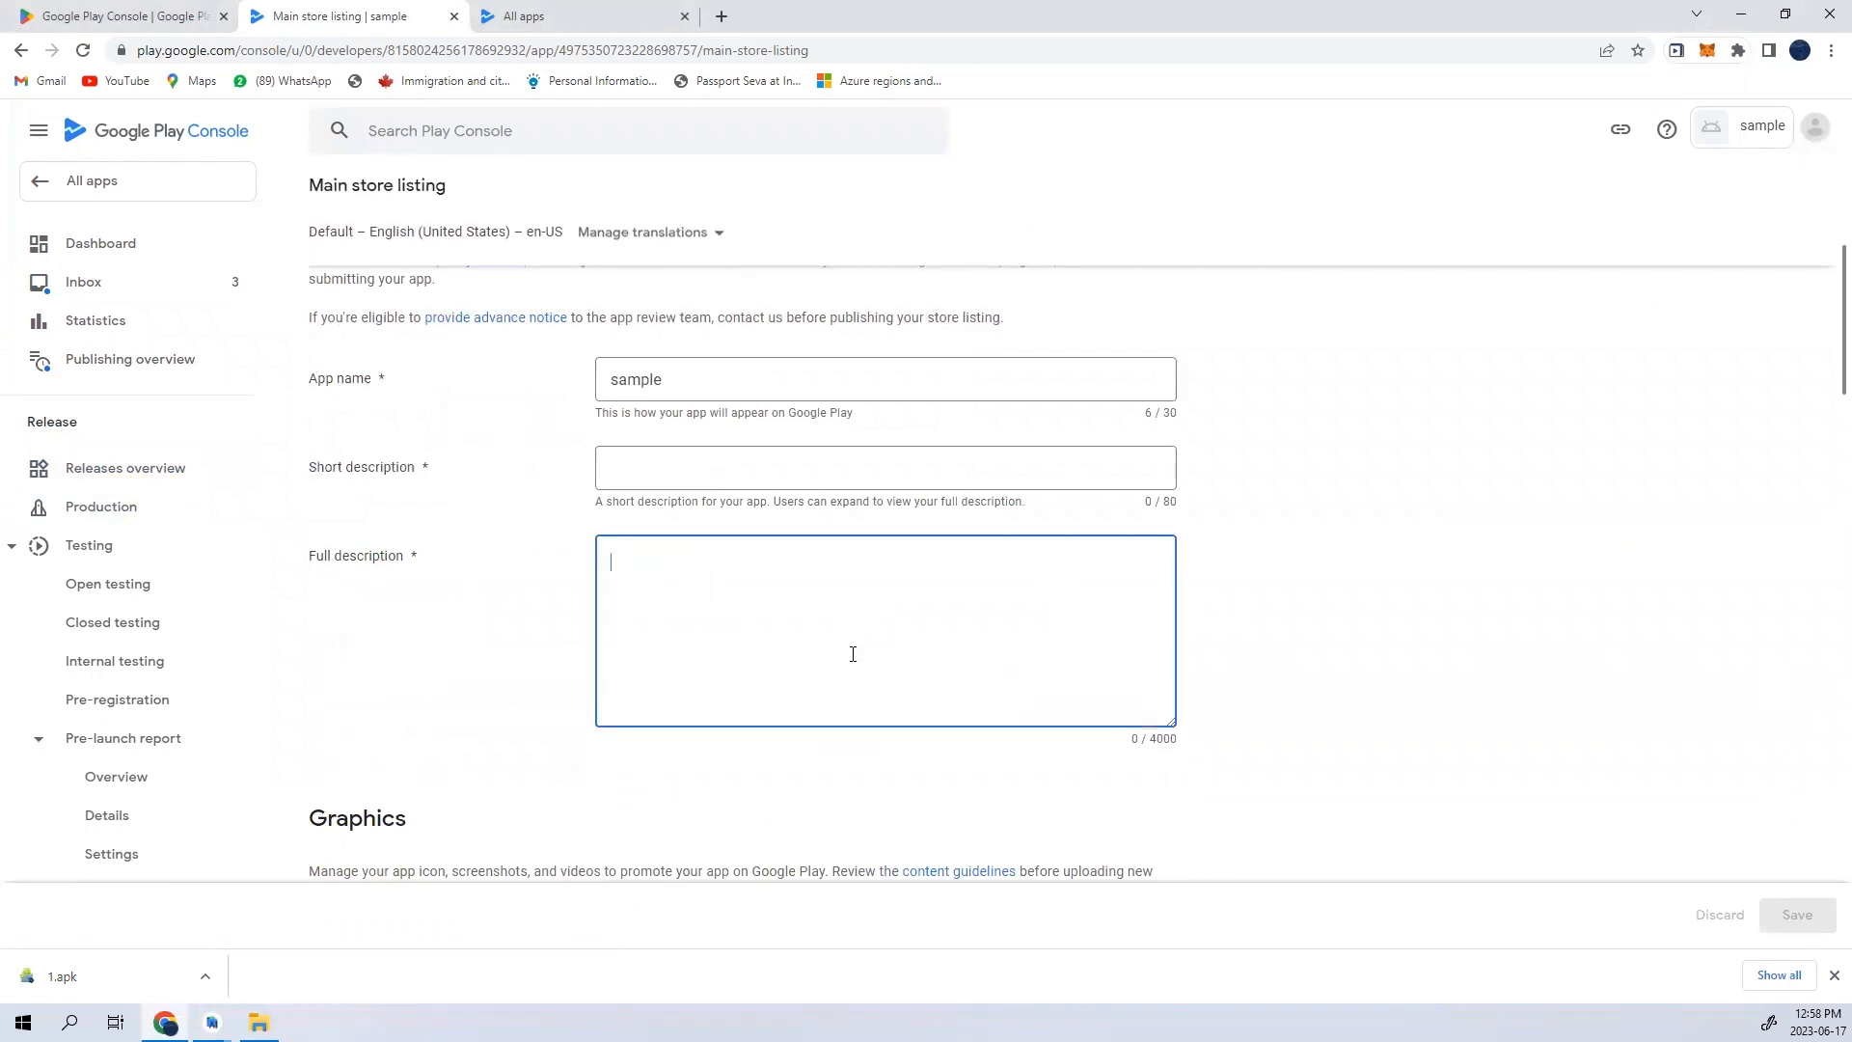
scroll(853, 654, "down", 4)
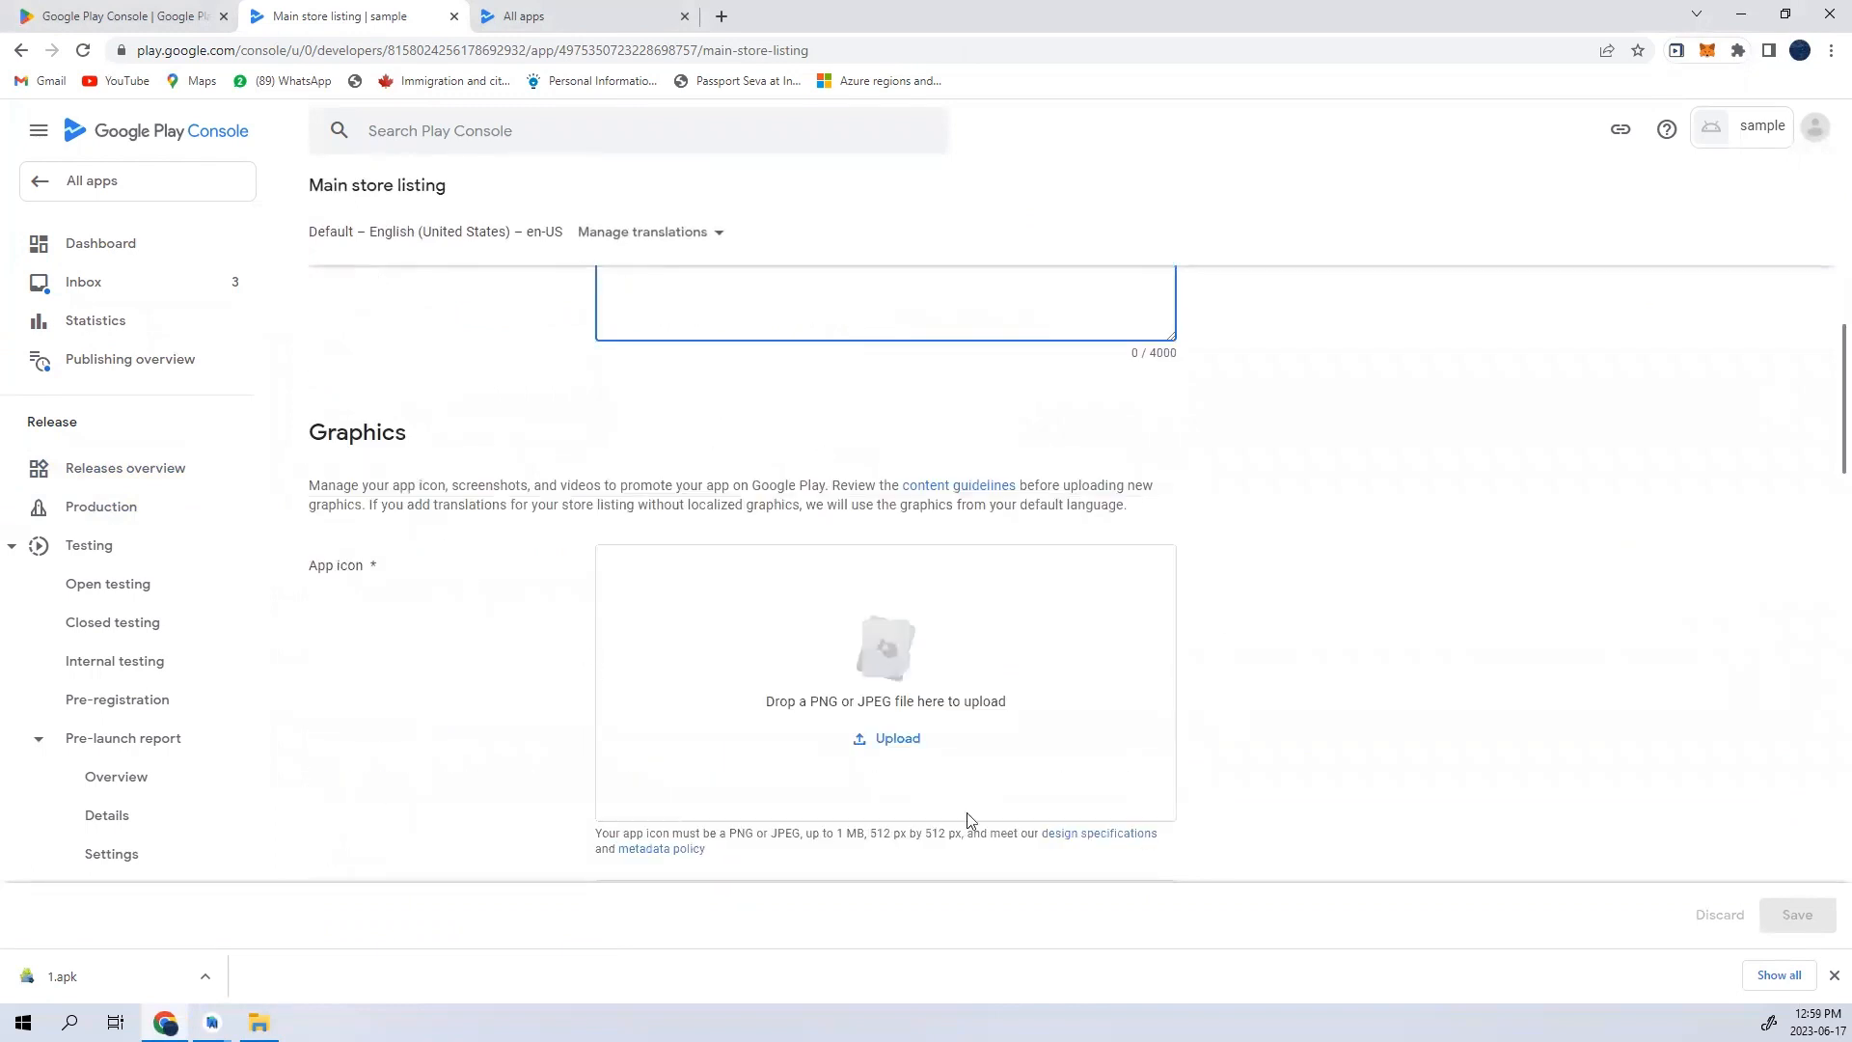
scroll(561, 643, "down", 5)
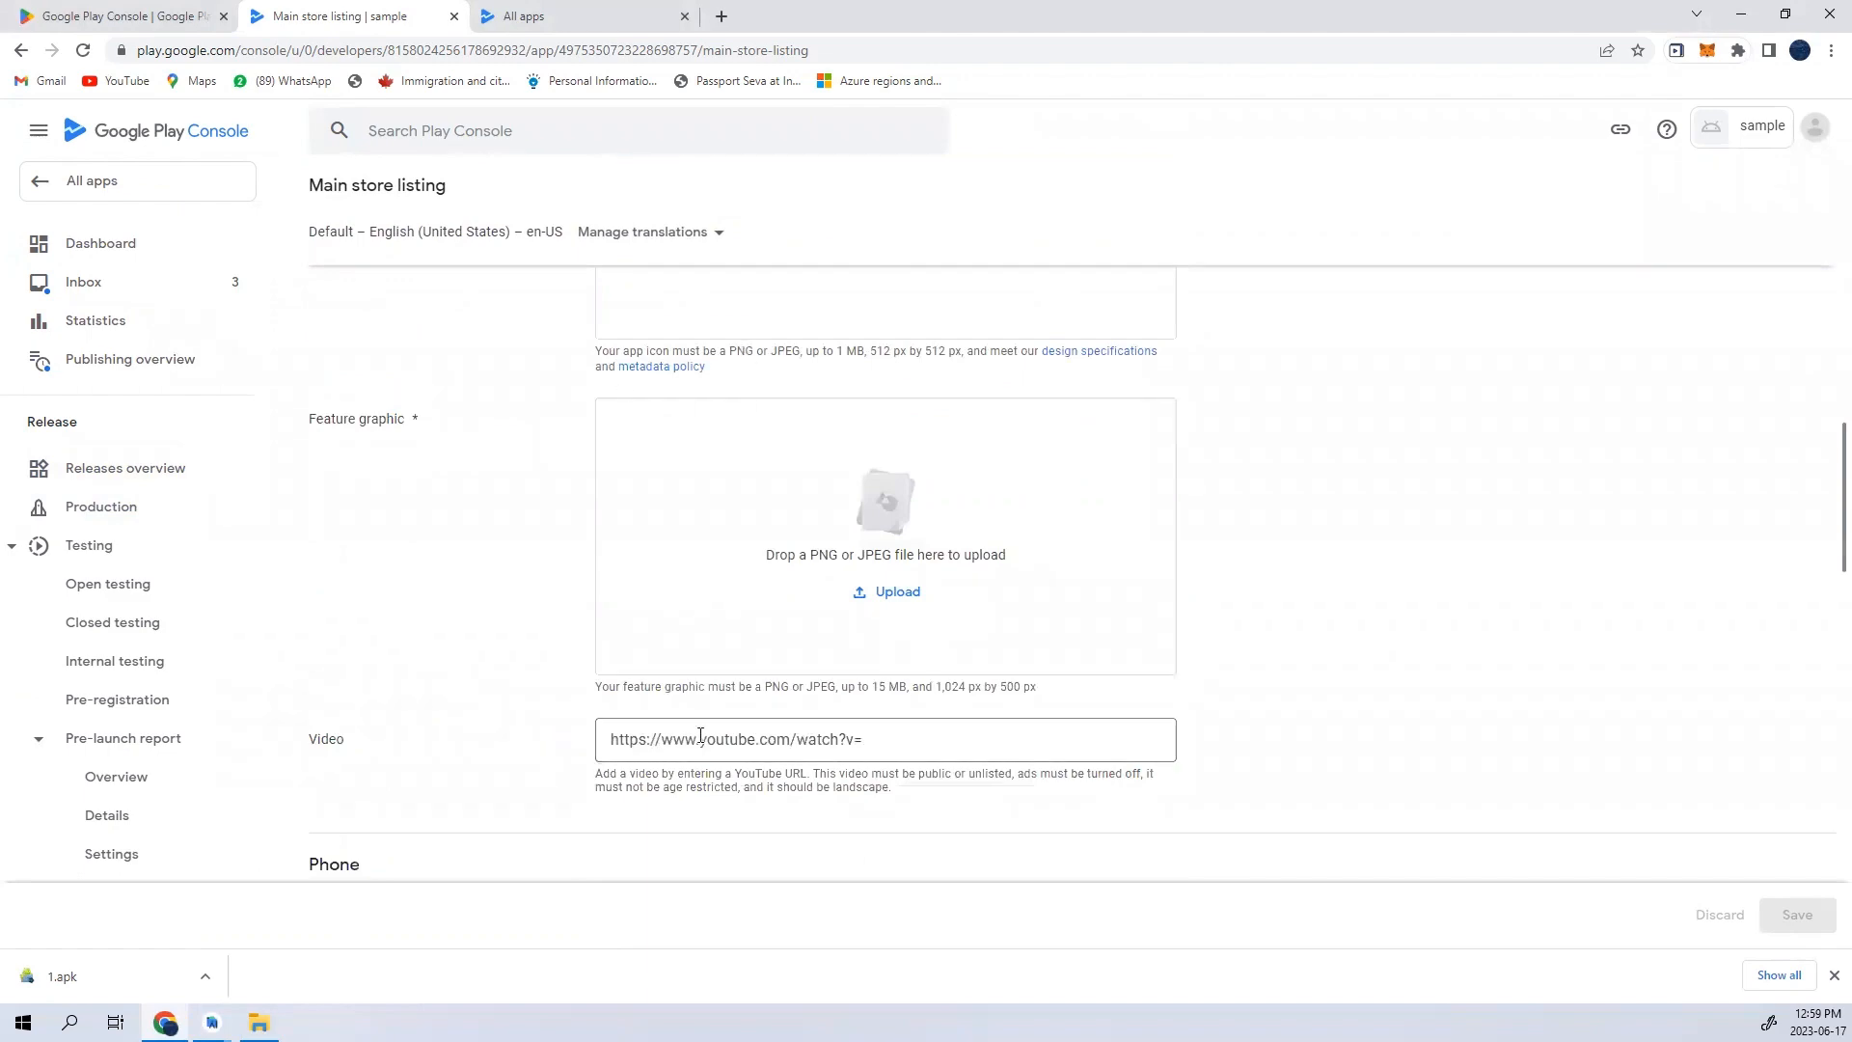
scroll(703, 740, "down", 15)
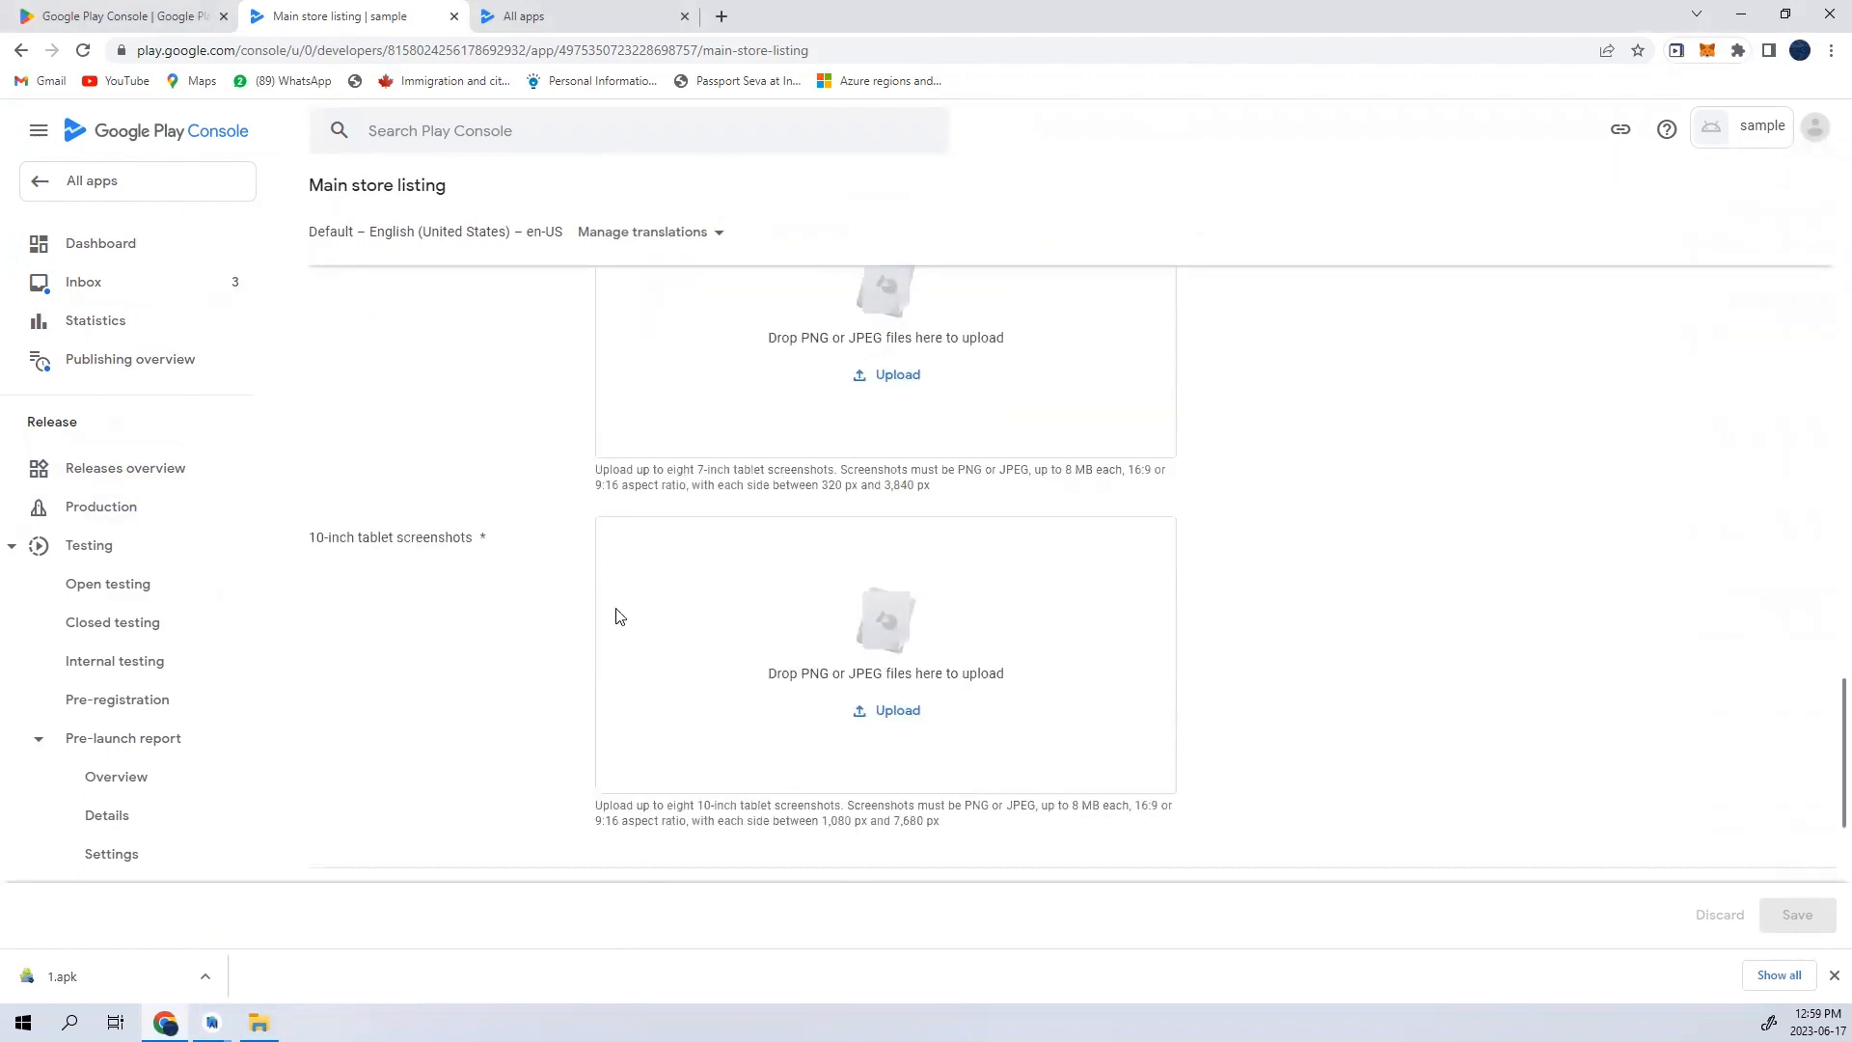
- Switch to the All apps list and check the review status and last update date of the last app
left_click(526, 17)
scroll(332, 774, "down", 5)
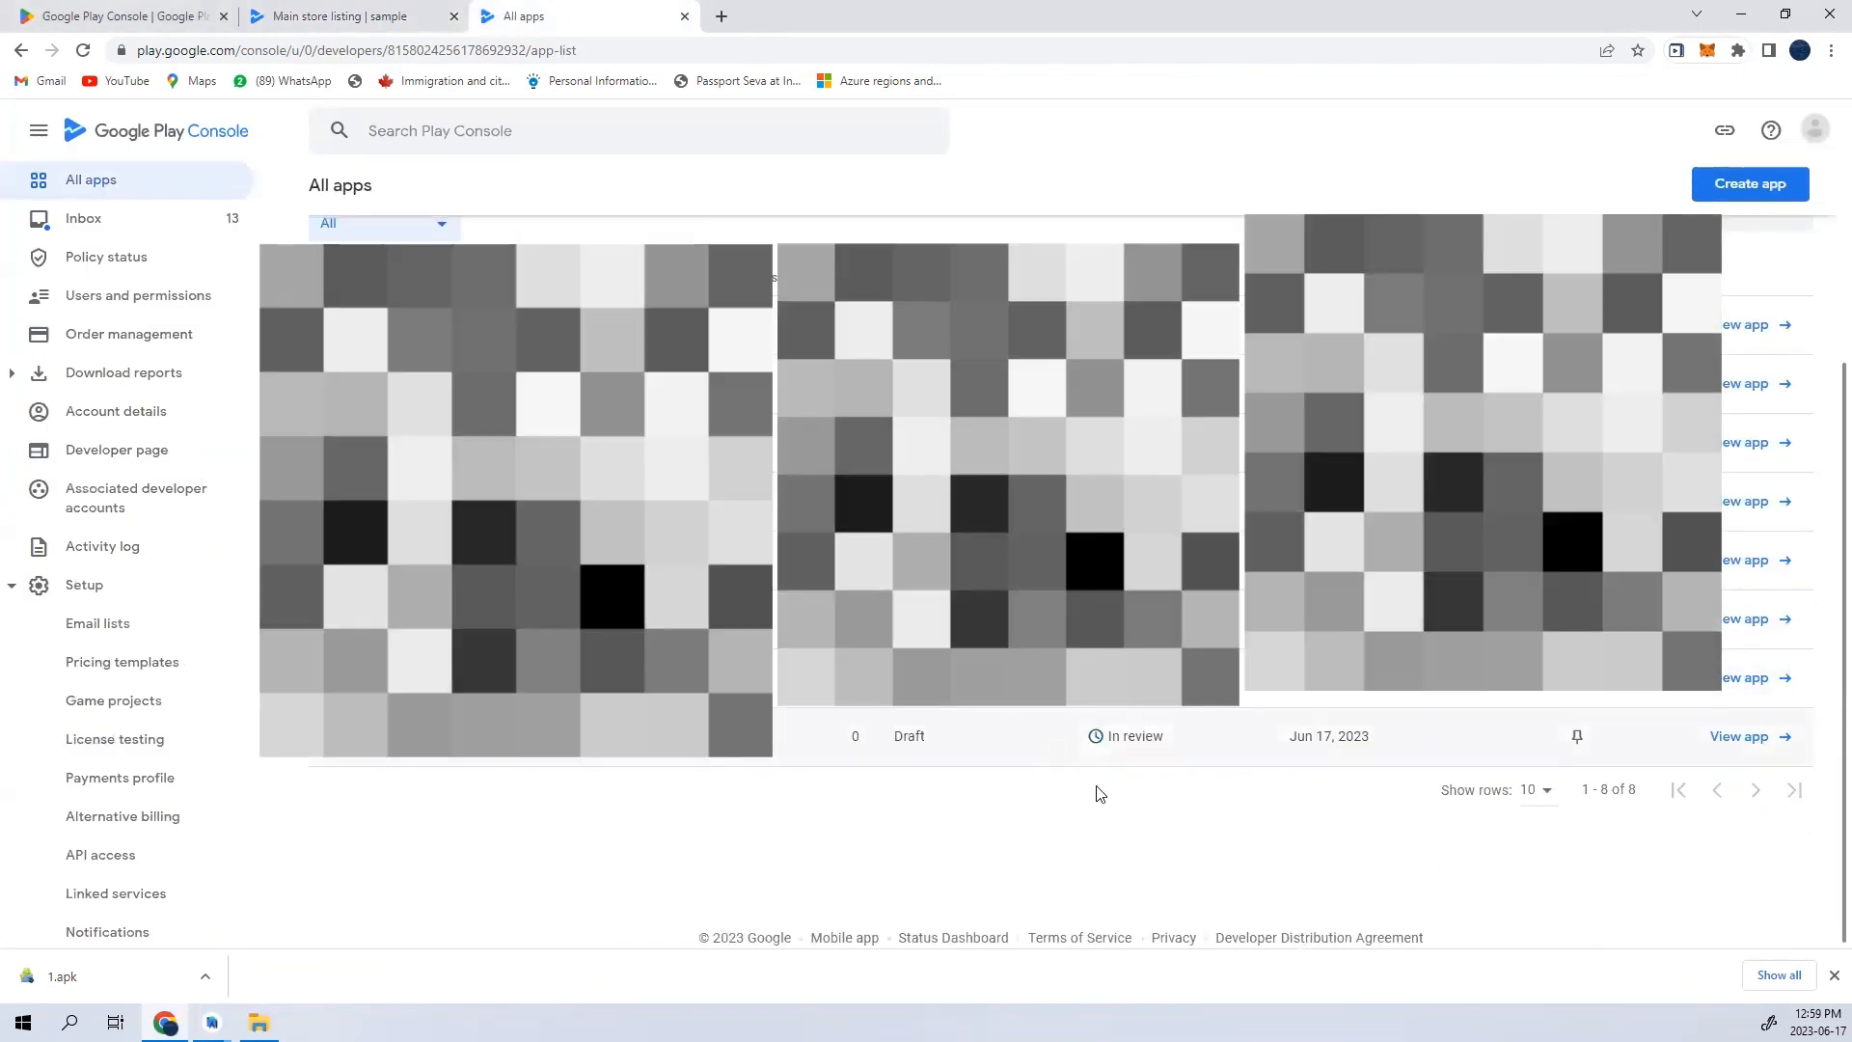
triple_click(1355, 740)
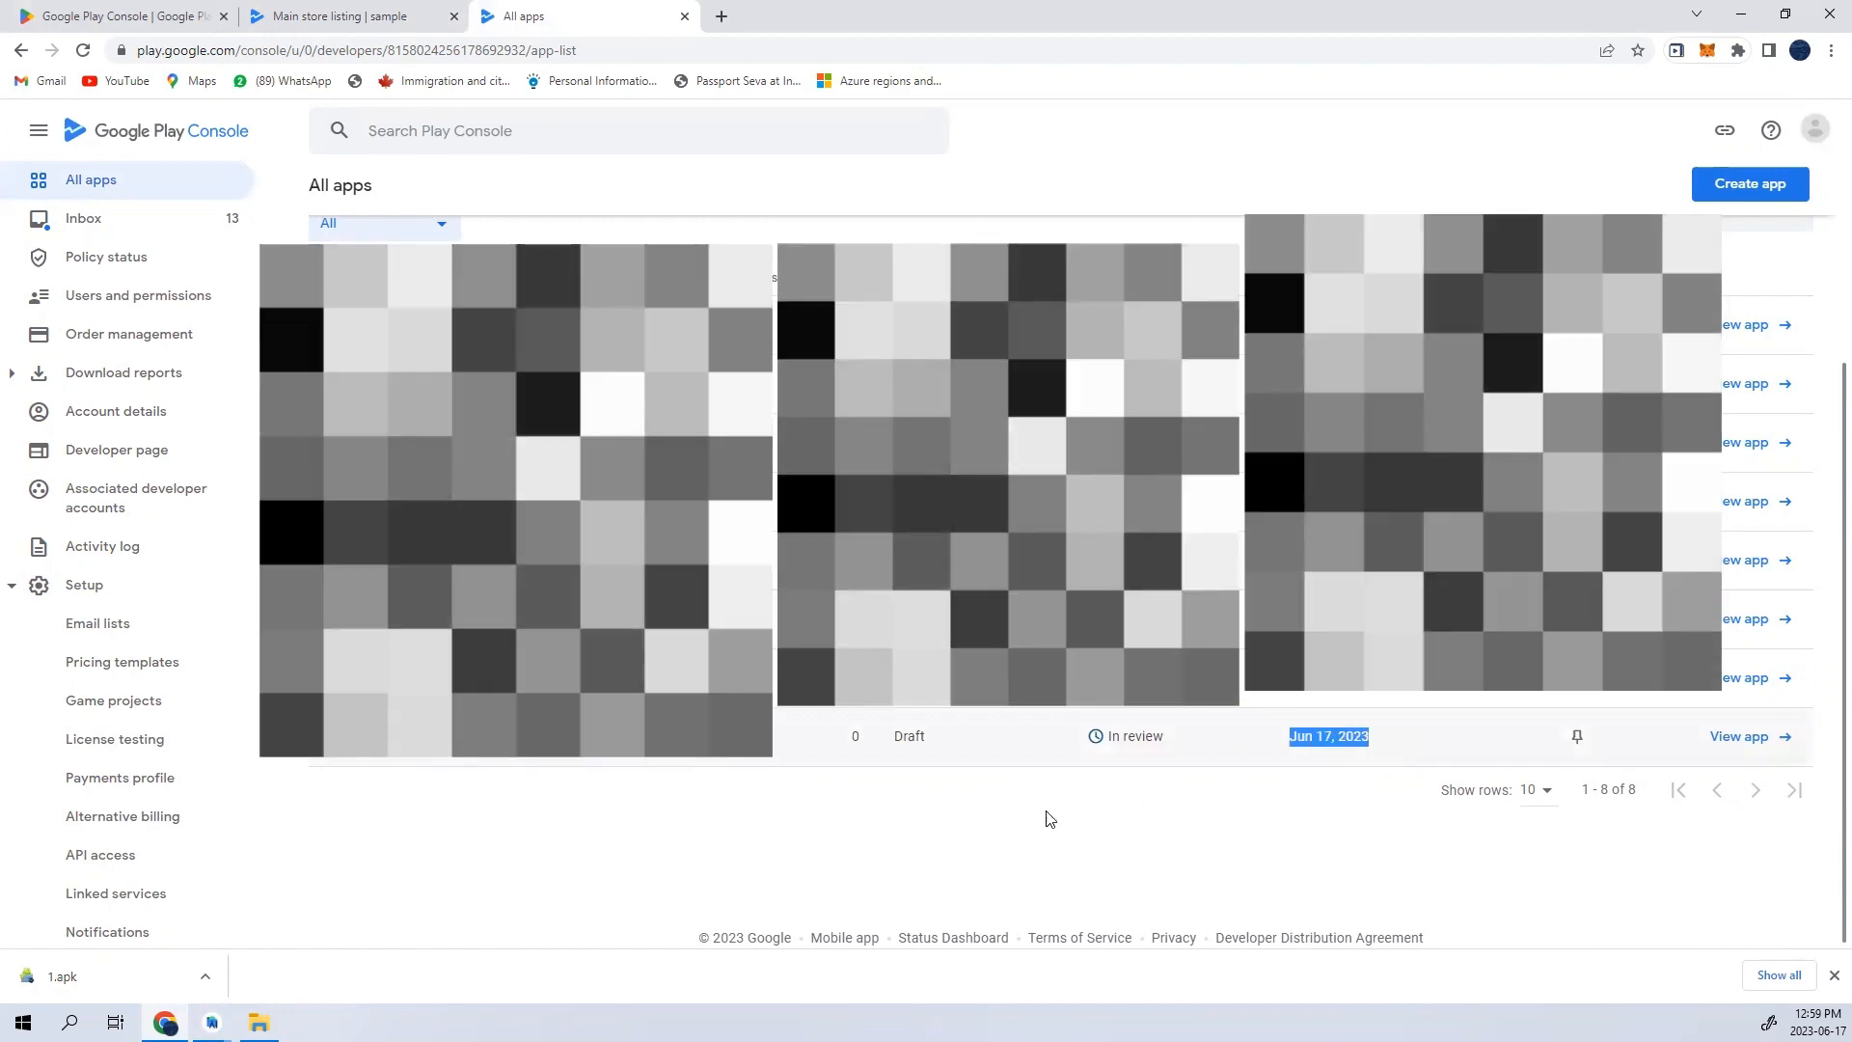